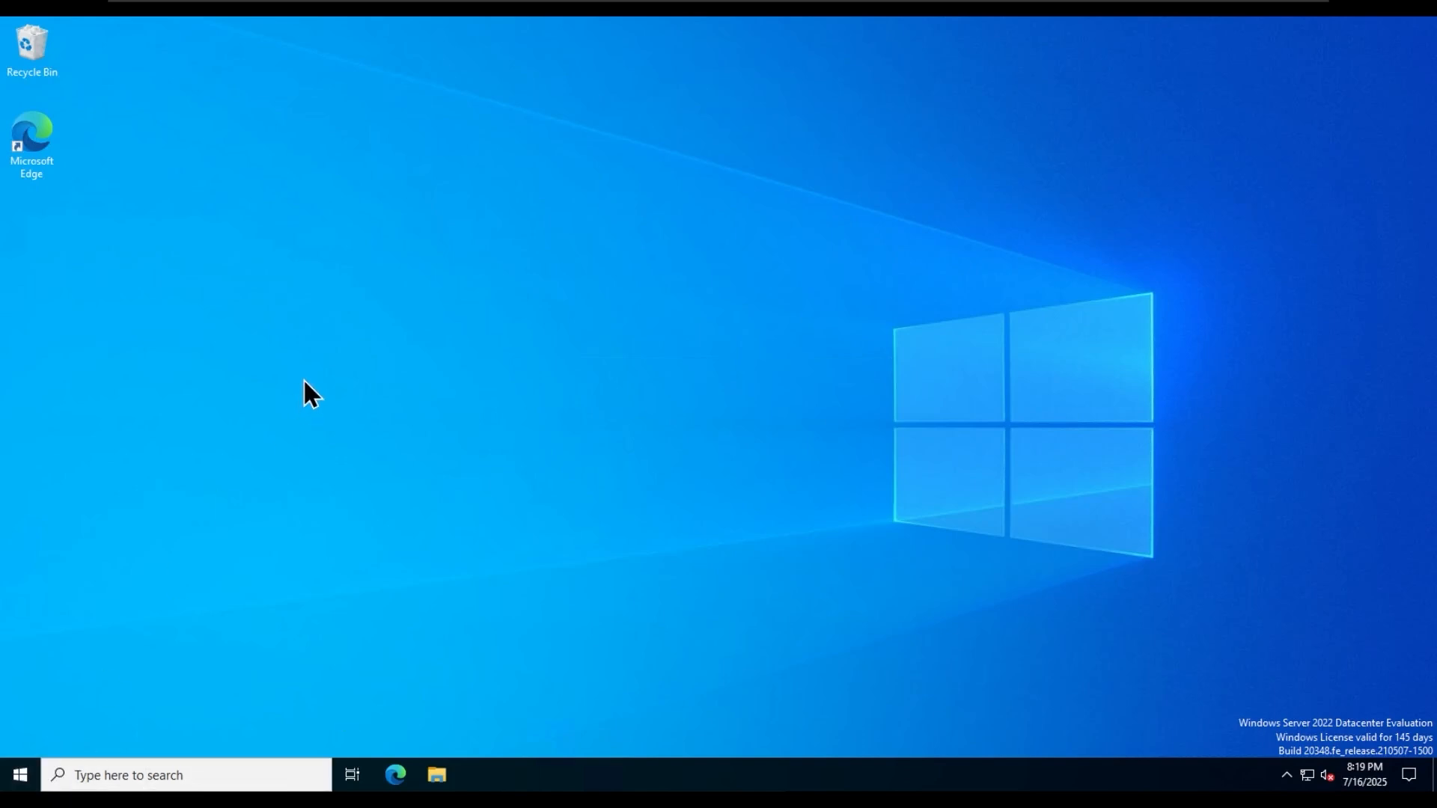
- Open Server Manager, dismiss the Windows Admin Center notice, and launch Group Policy Management
left_click(21, 777)
left_click(337, 324)
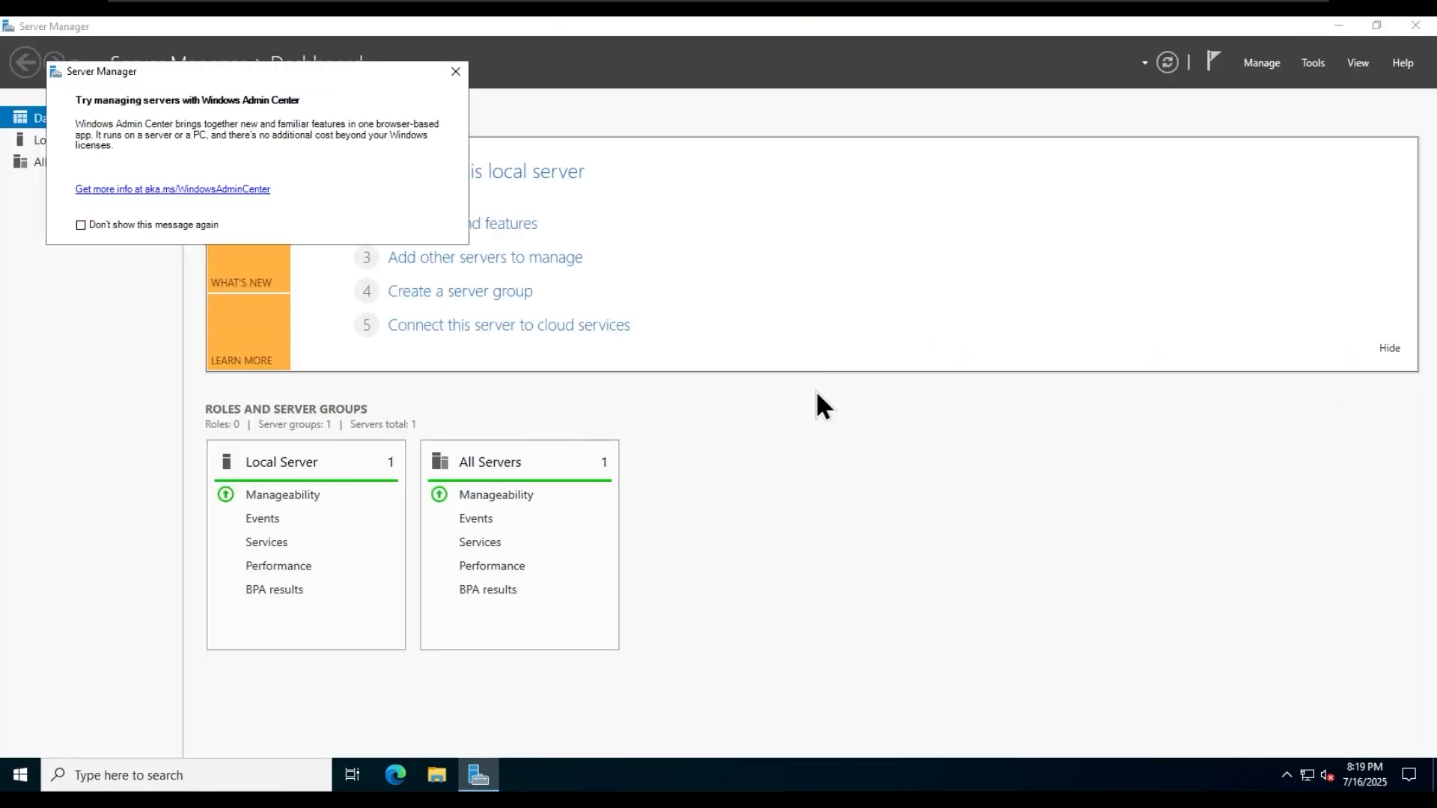
left_click(455, 71)
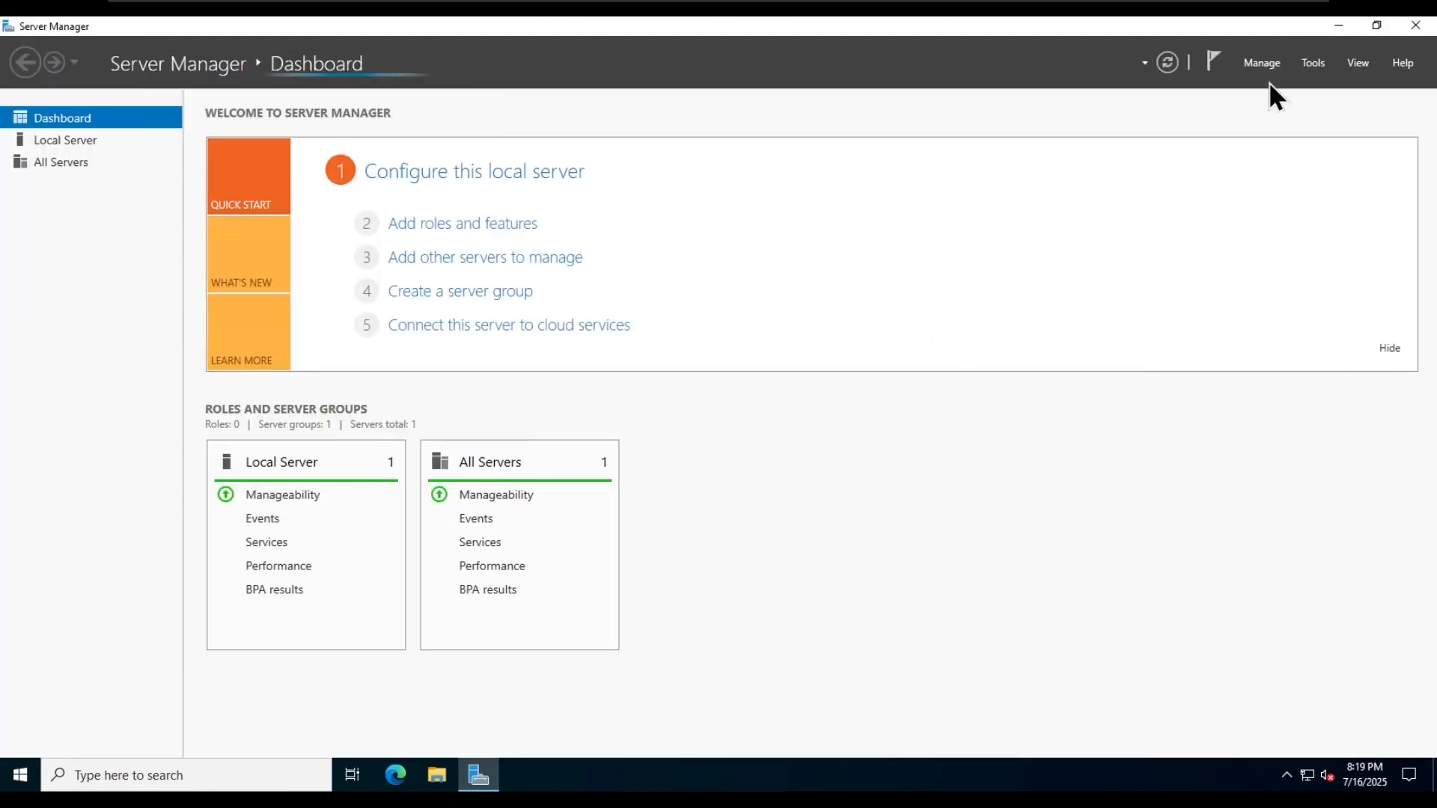
left_click(1315, 65)
left_click(1246, 315)
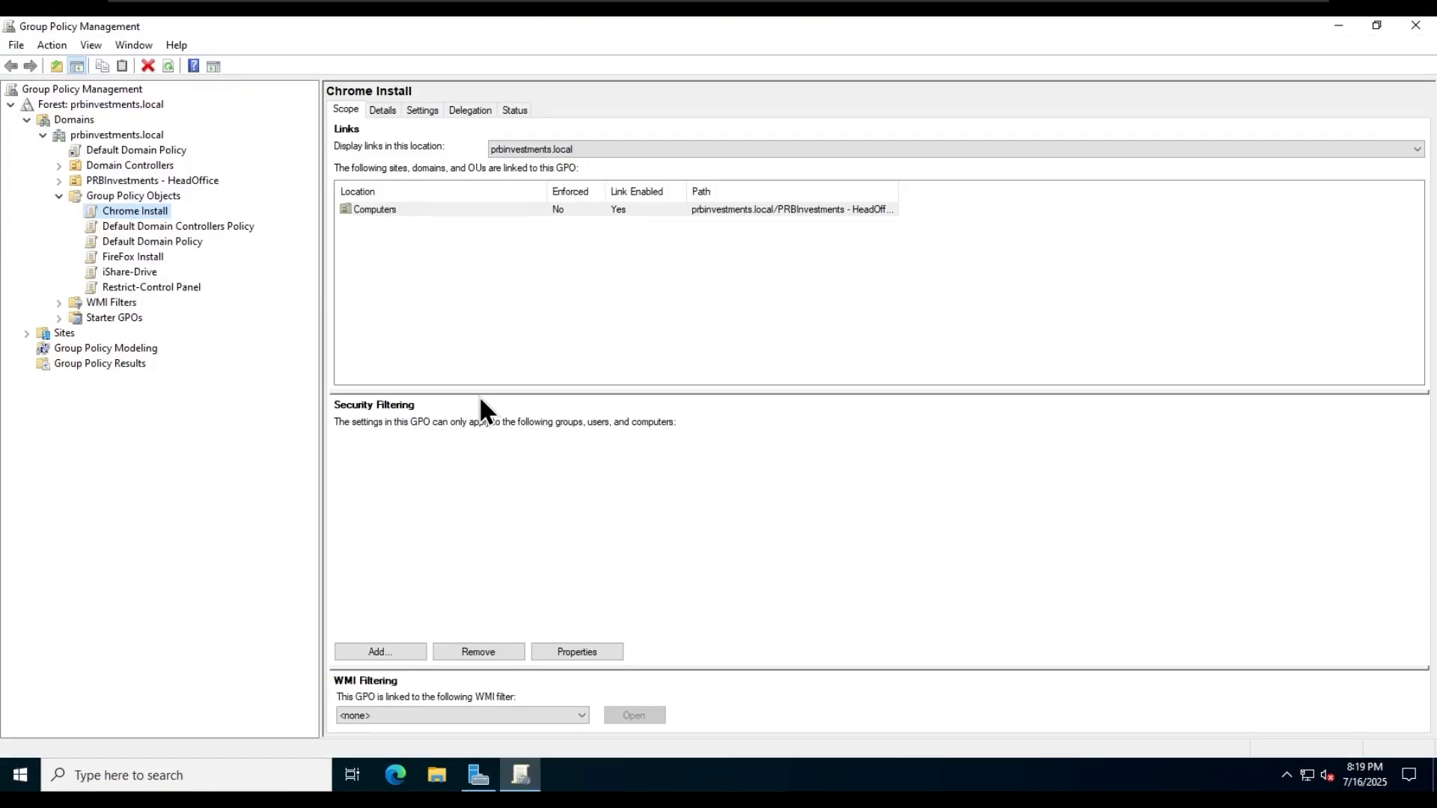
- Examine the default policies and expand the Domain Controllers, PRBInvestments - HeadOffice, Computers and Users OUs to view their linked GPOs
left_click(196, 229)
left_click(170, 240)
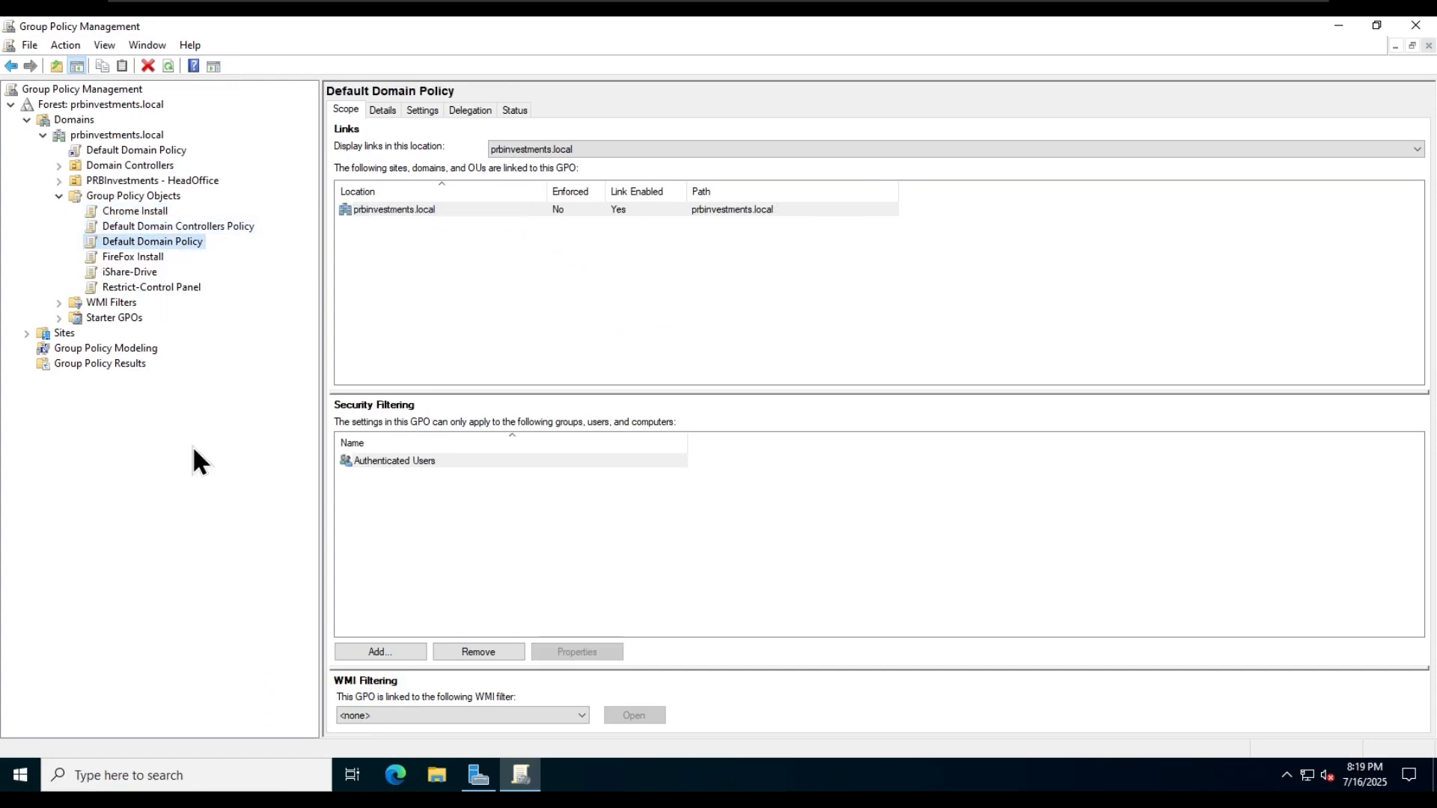
left_click(58, 180)
left_click(58, 165)
left_click(74, 227)
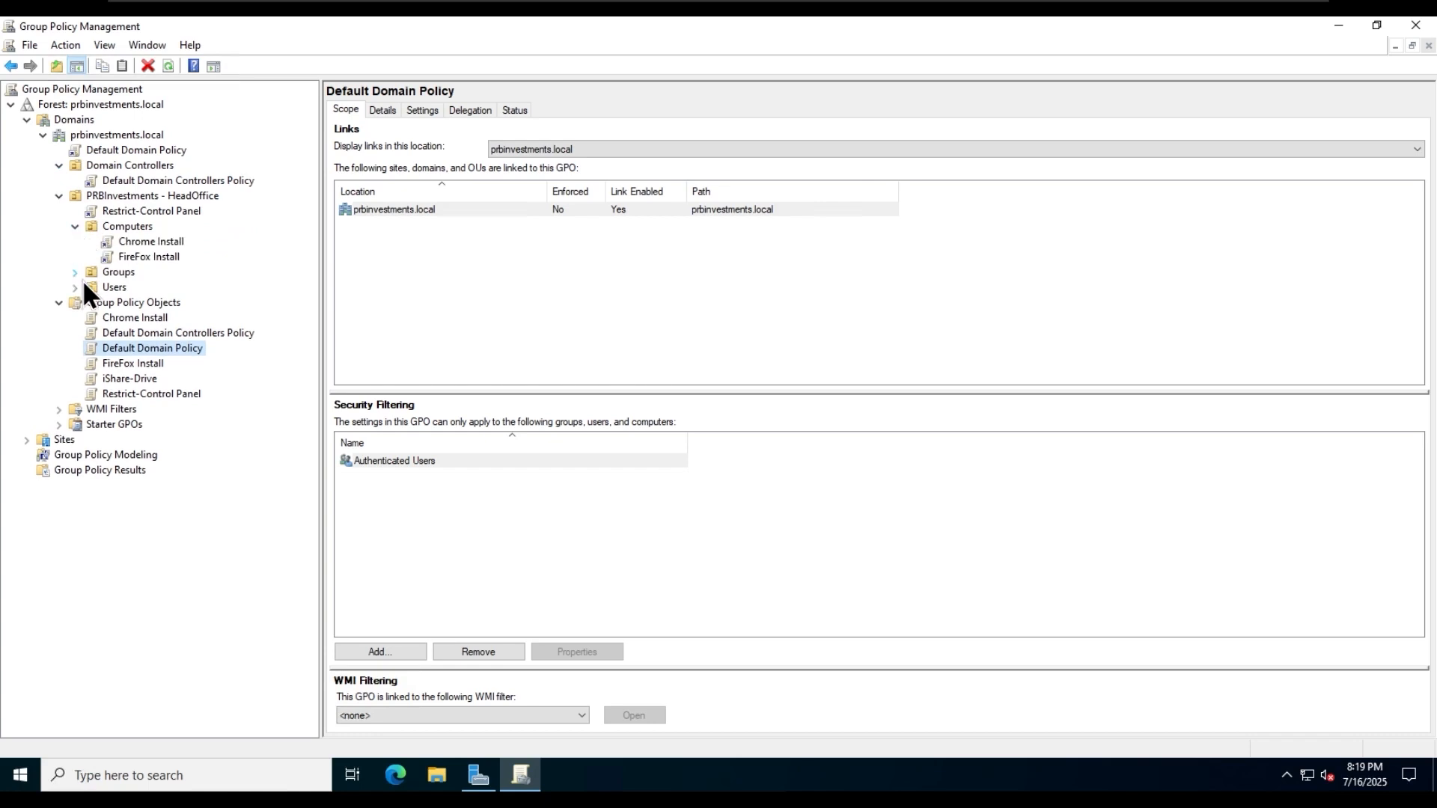
left_click(75, 287)
- Open the settings report of the Restrict-Control Panel GPO and add about:security_mmc.exe to the trusted sites
left_click(196, 410)
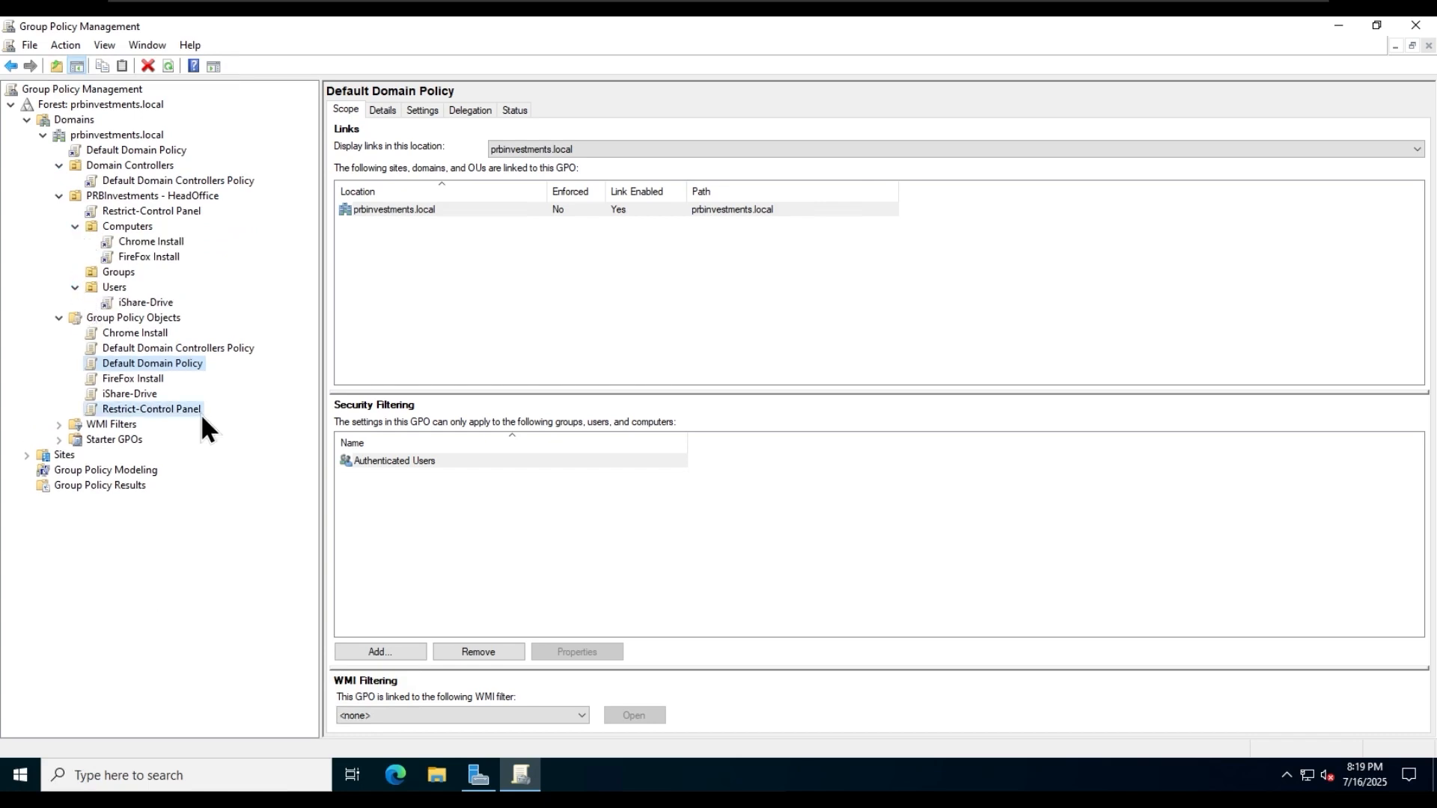
left_click(420, 110)
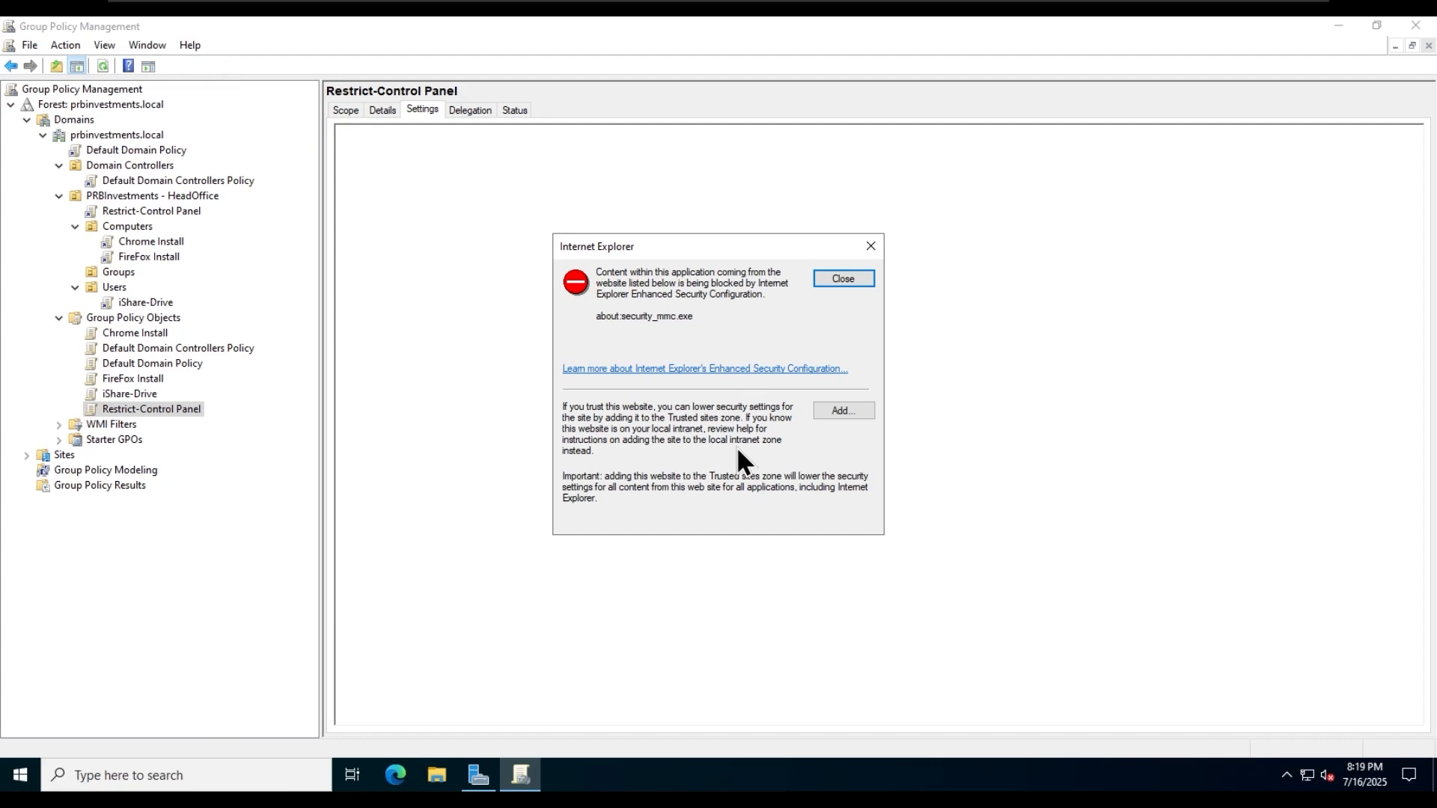
left_click(834, 415)
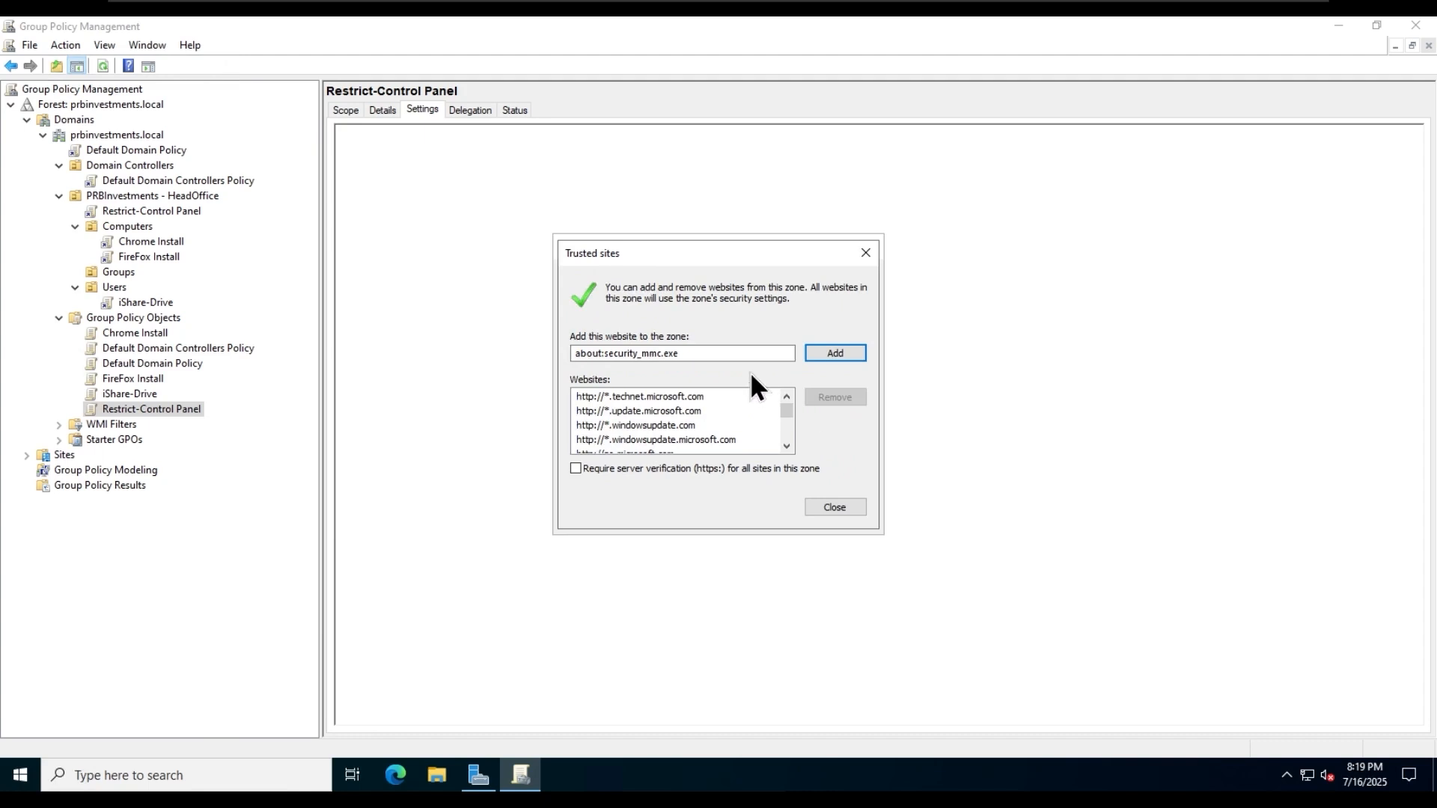
left_click(832, 352)
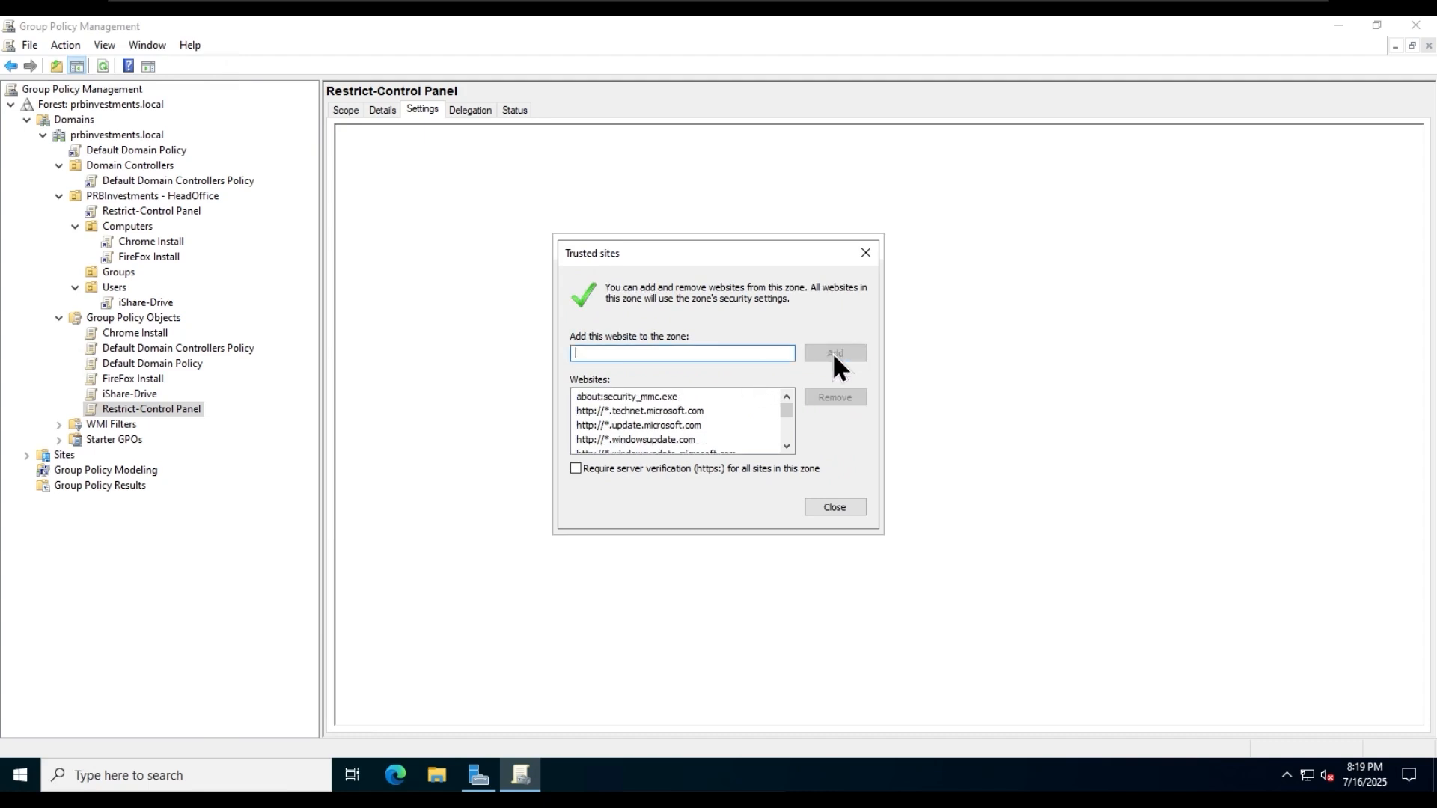
left_click(828, 506)
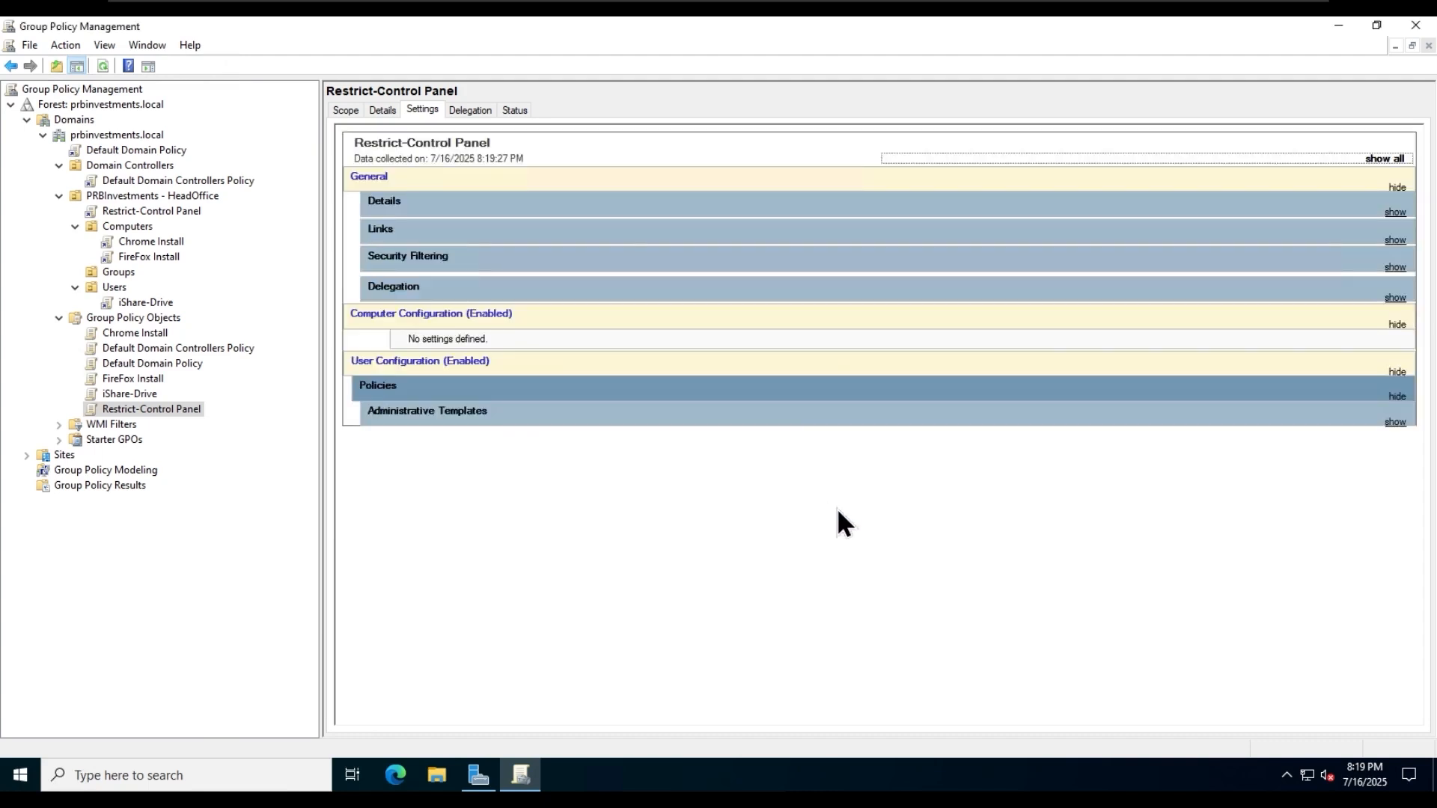
- Examine the fully expanded settings reports of the Restrict-Control Panel and FireFox Install policies
left_click(1382, 160)
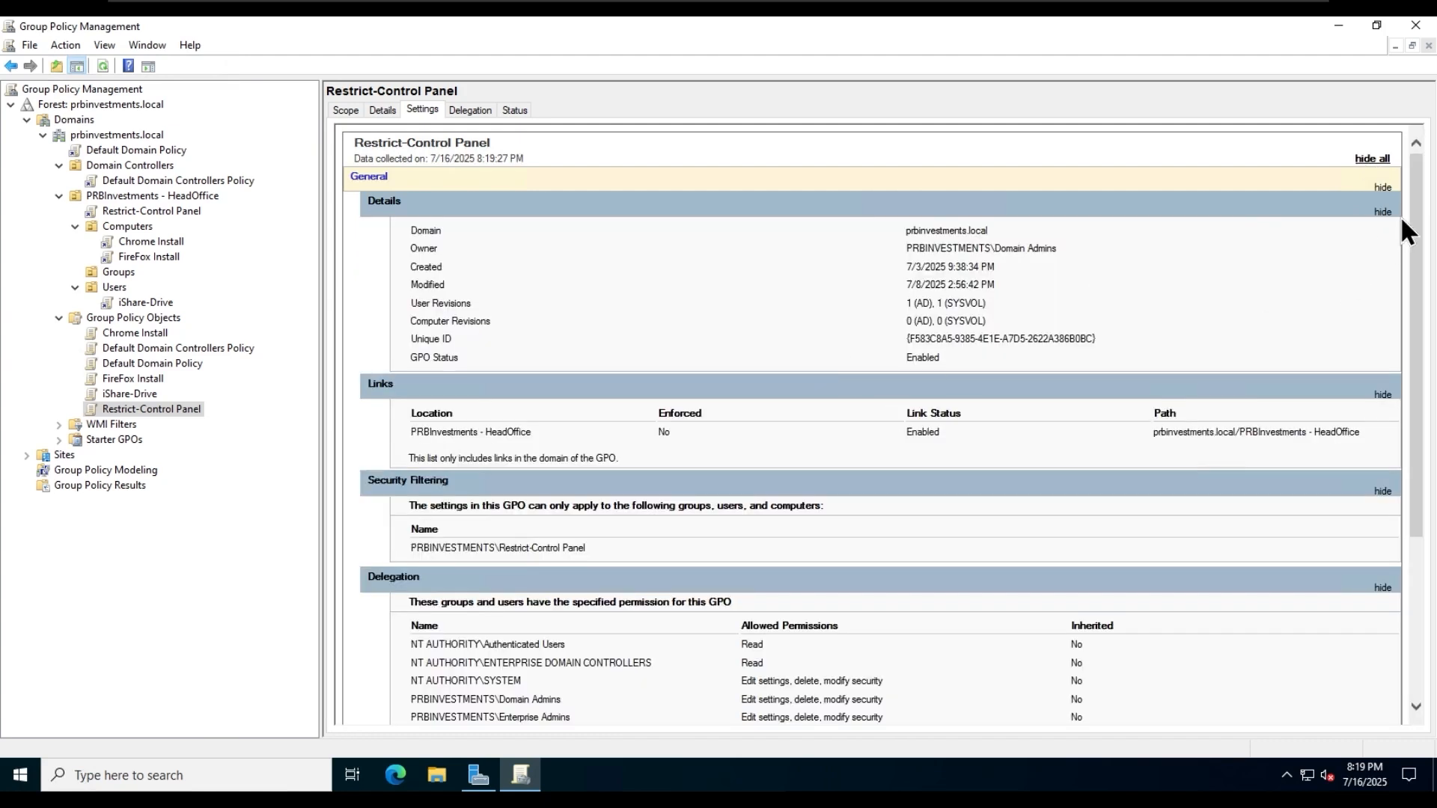
left_click_drag(1424, 206, 1432, 446)
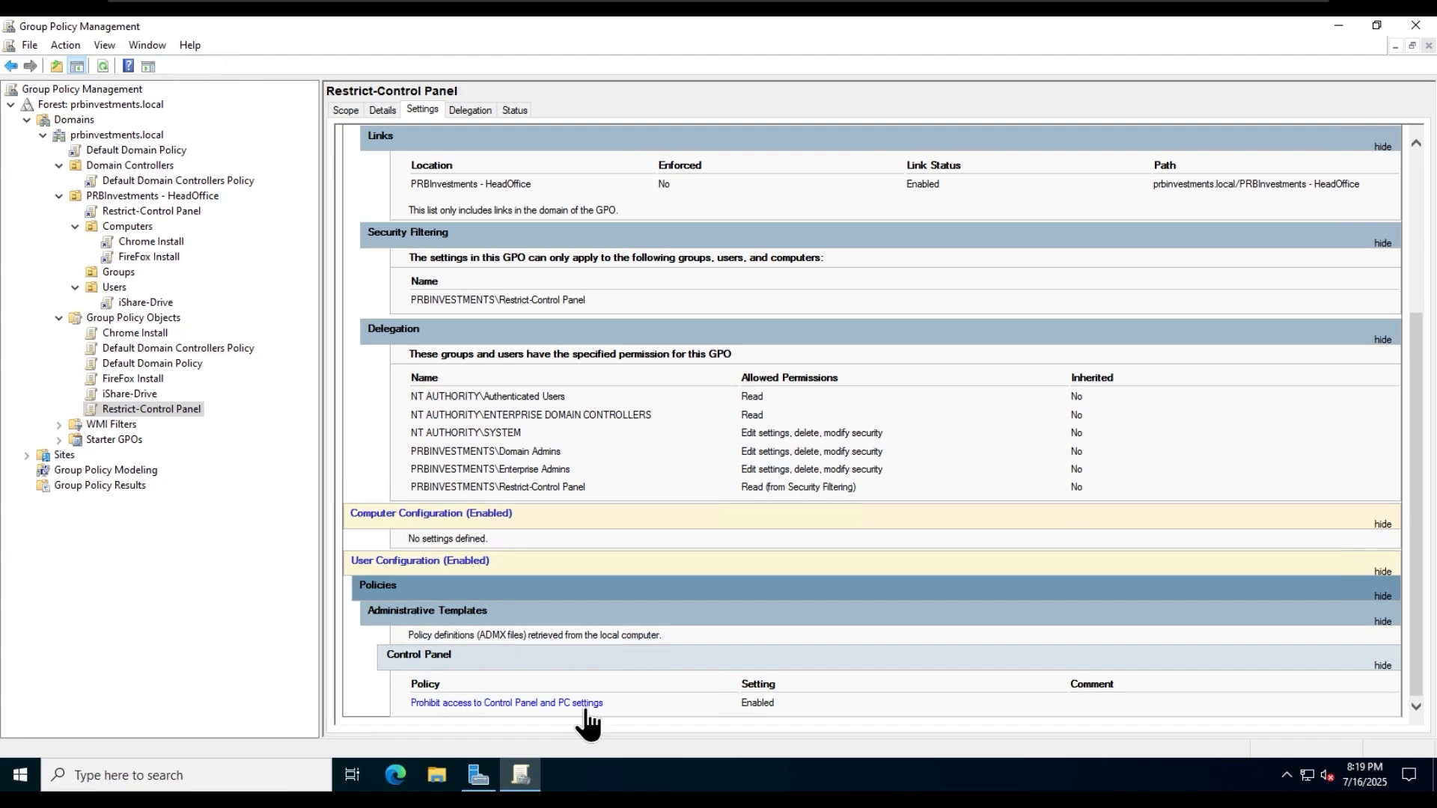
left_click(164, 259)
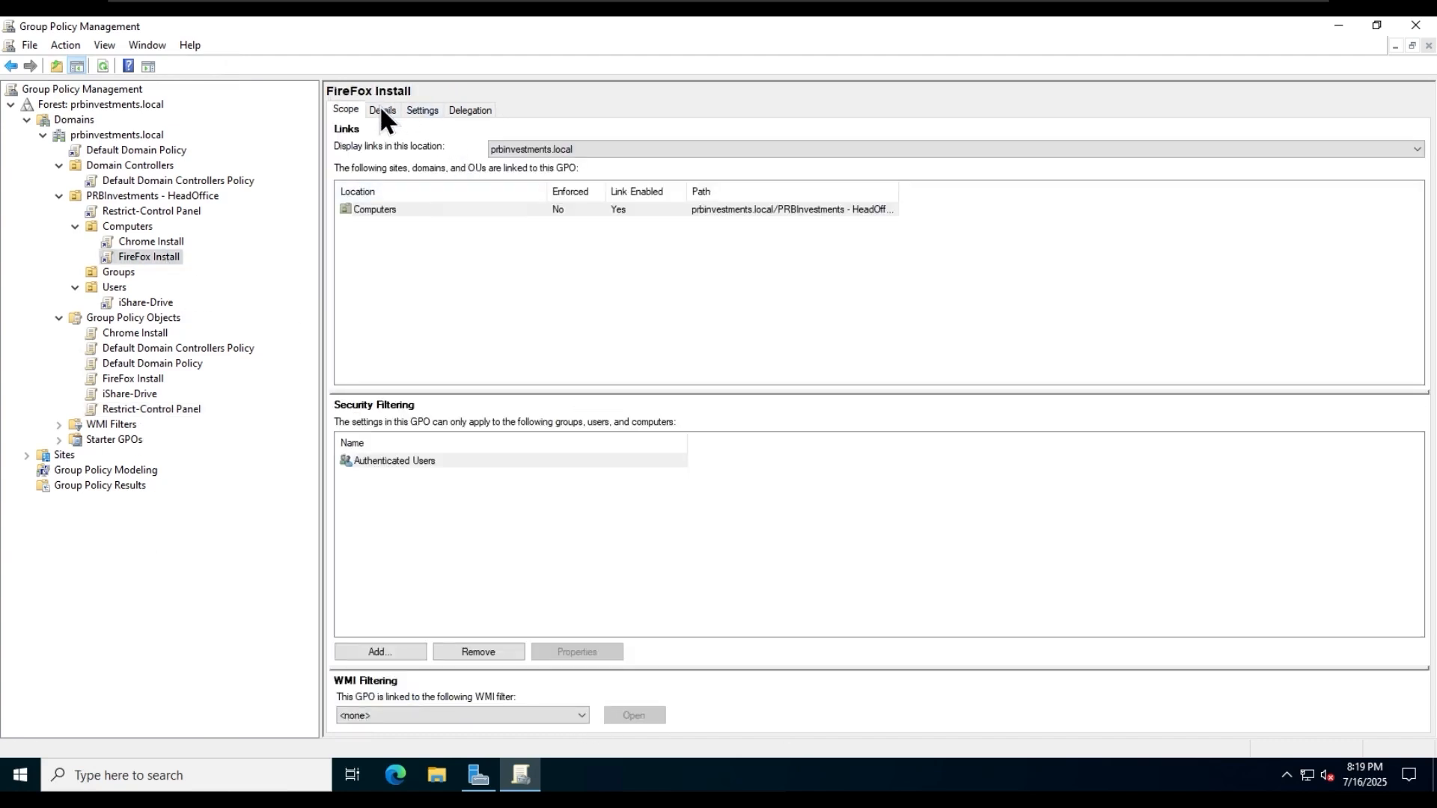
left_click(421, 110)
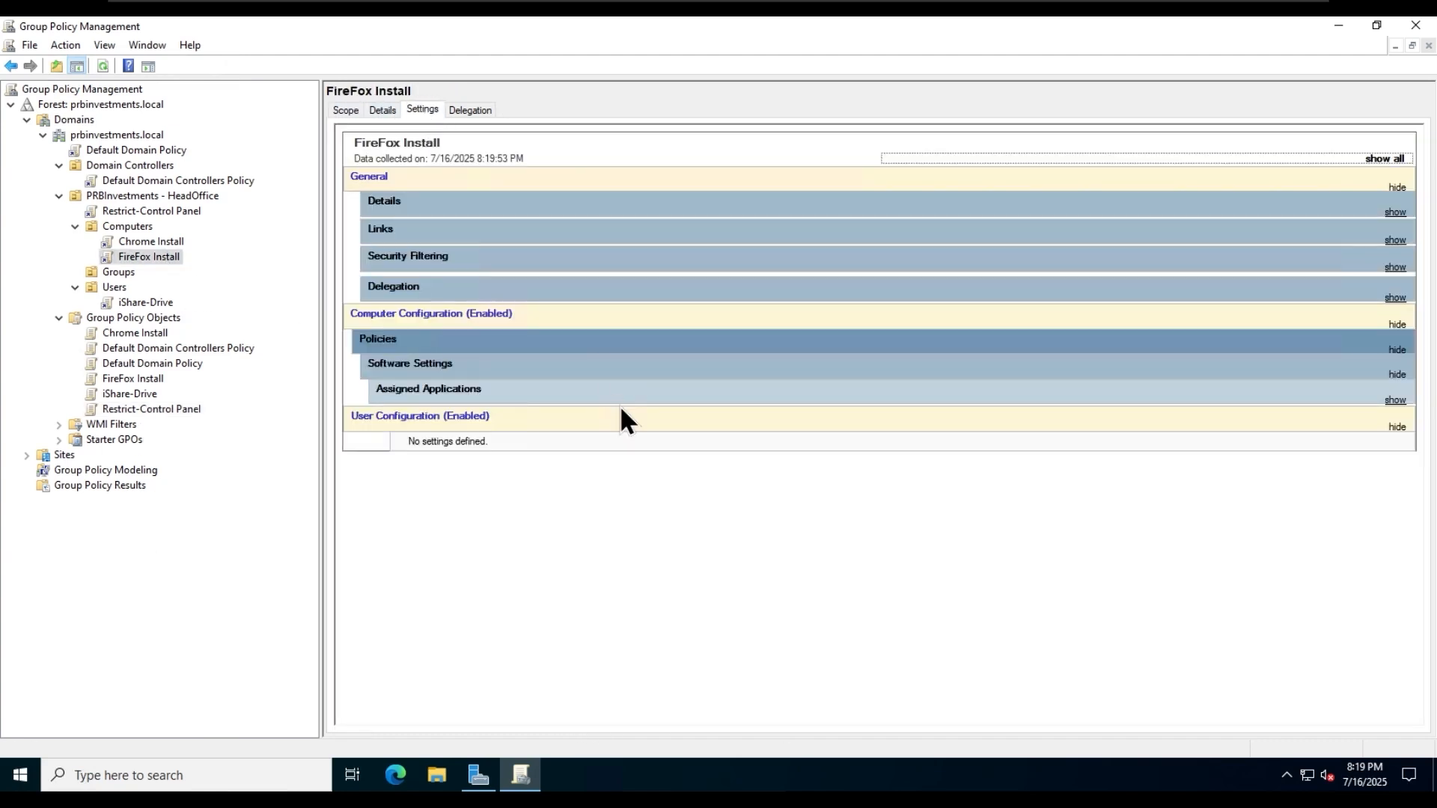
left_click(1377, 159)
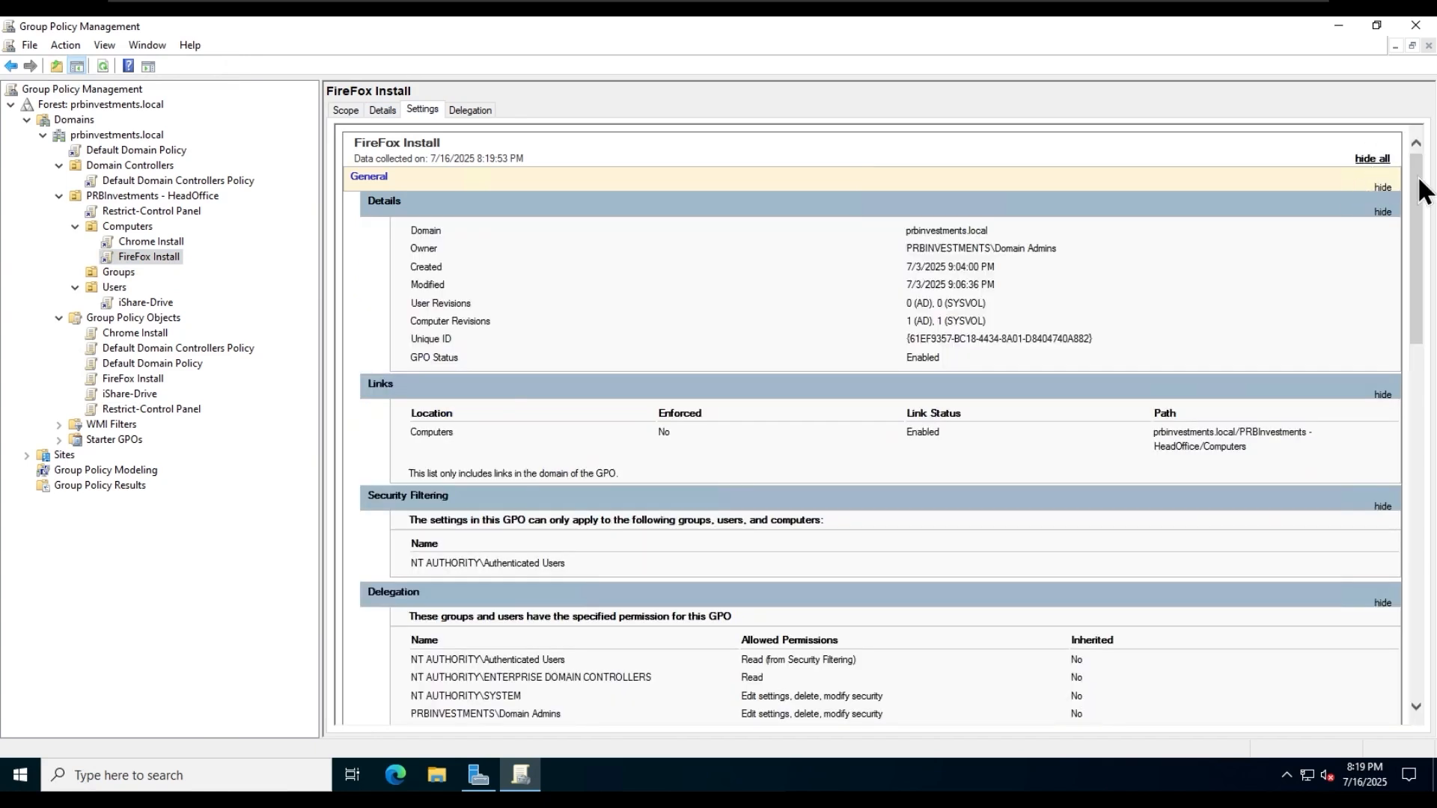
left_click_drag(1418, 183, 1419, 368)
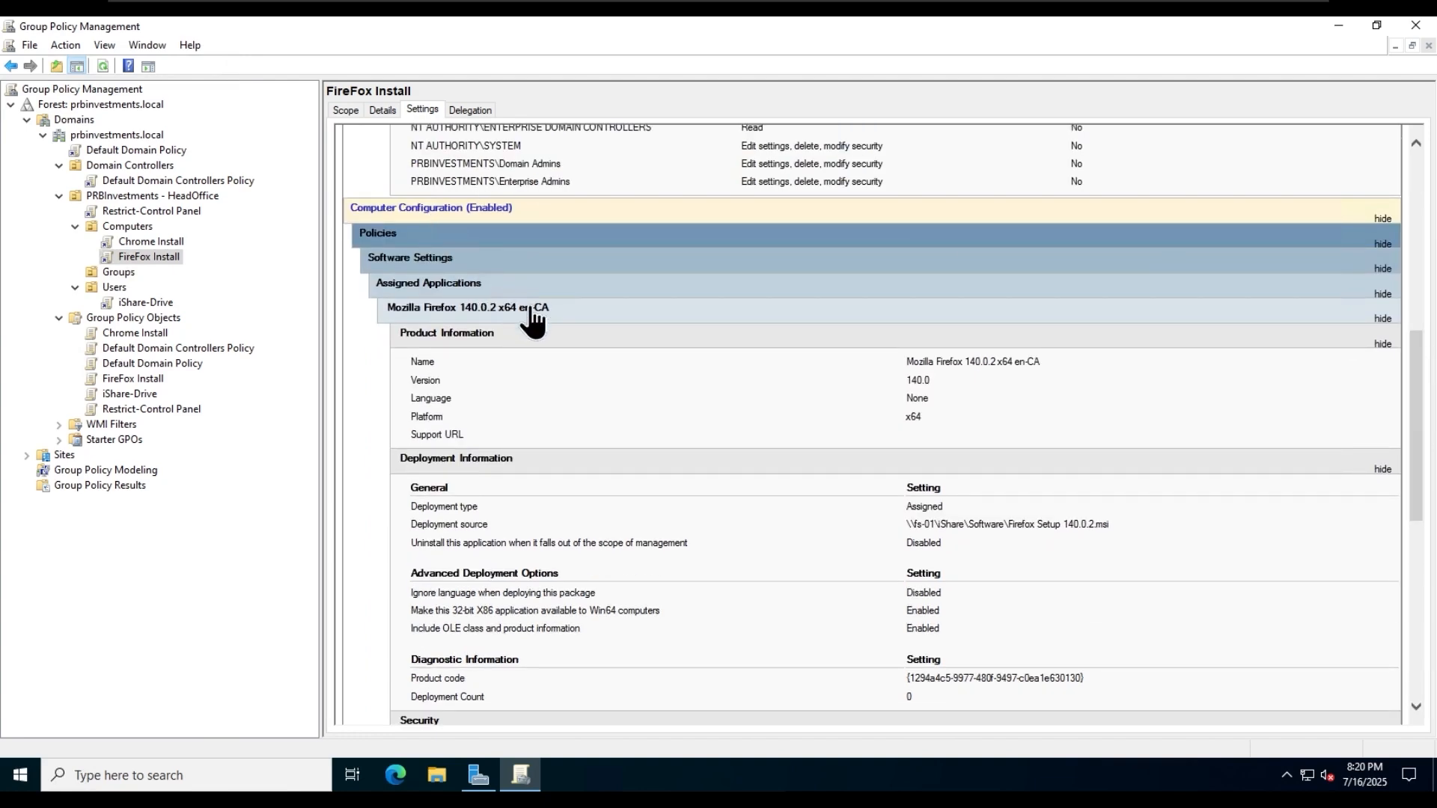
scroll(724, 387, "down", 7)
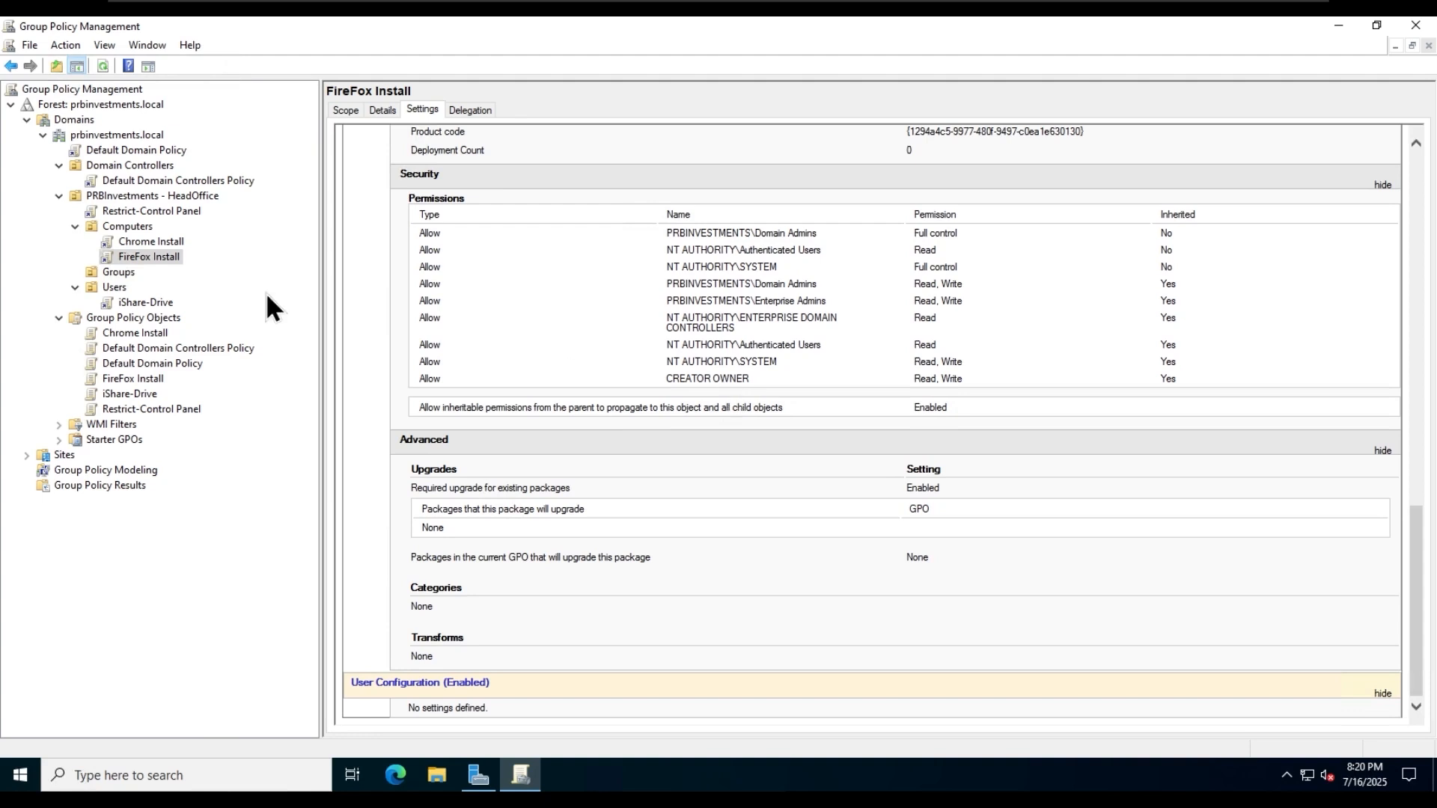
- Move the Chrome Install GPO above FireFox Install to link order 1 in the Computers OU
left_click(128, 226)
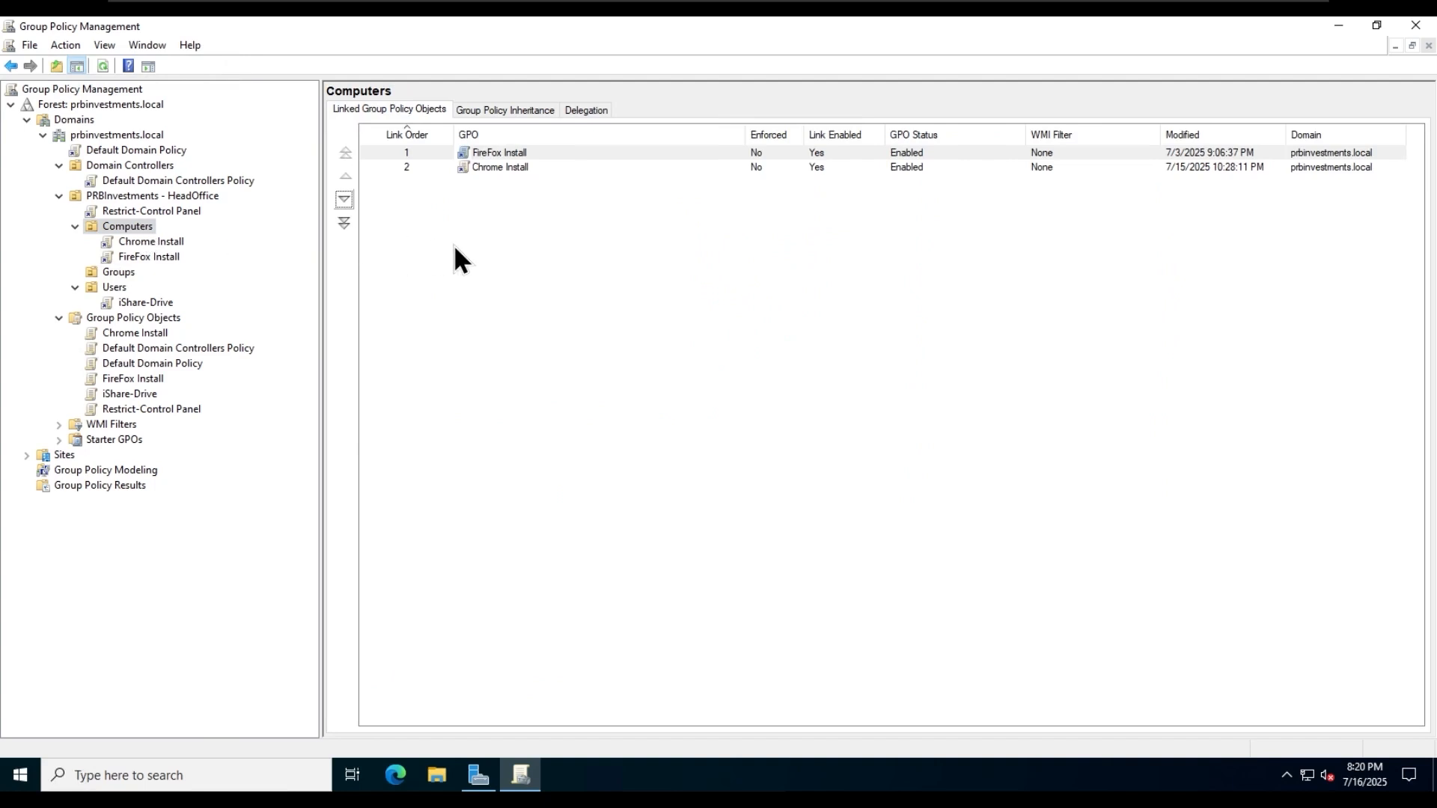
left_click(492, 169)
left_click(500, 155)
left_click(603, 327)
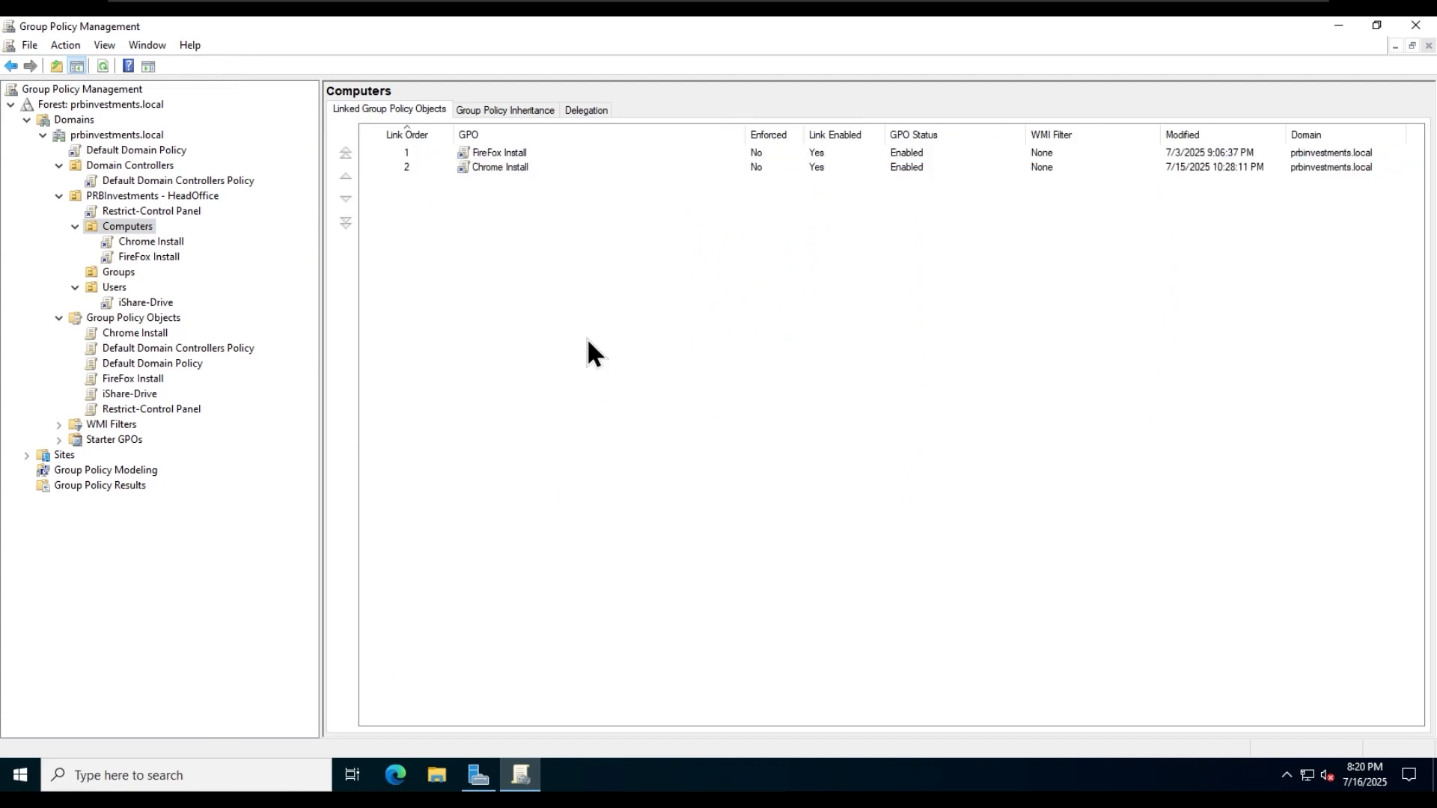
left_click(513, 170)
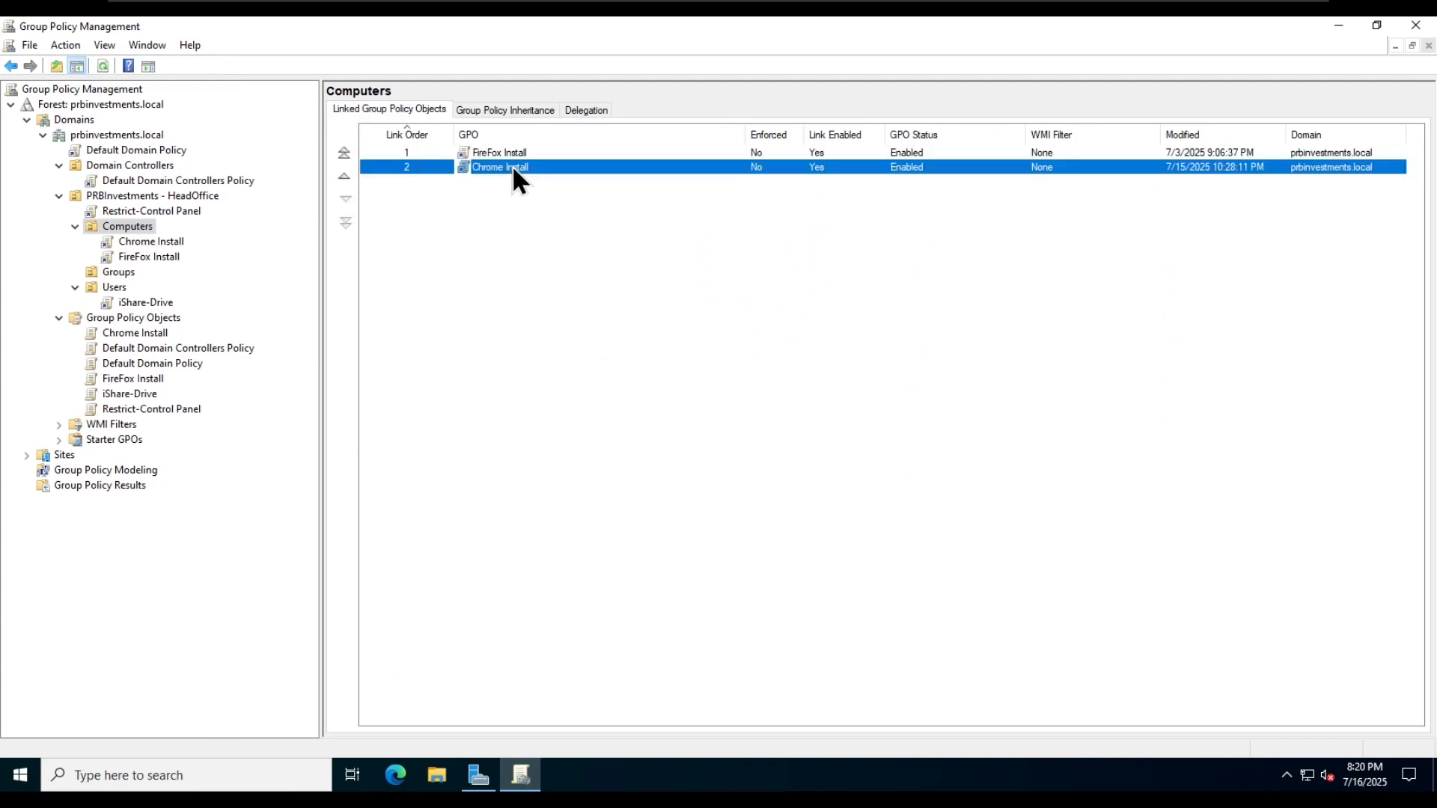
left_click(344, 180)
left_click(621, 353)
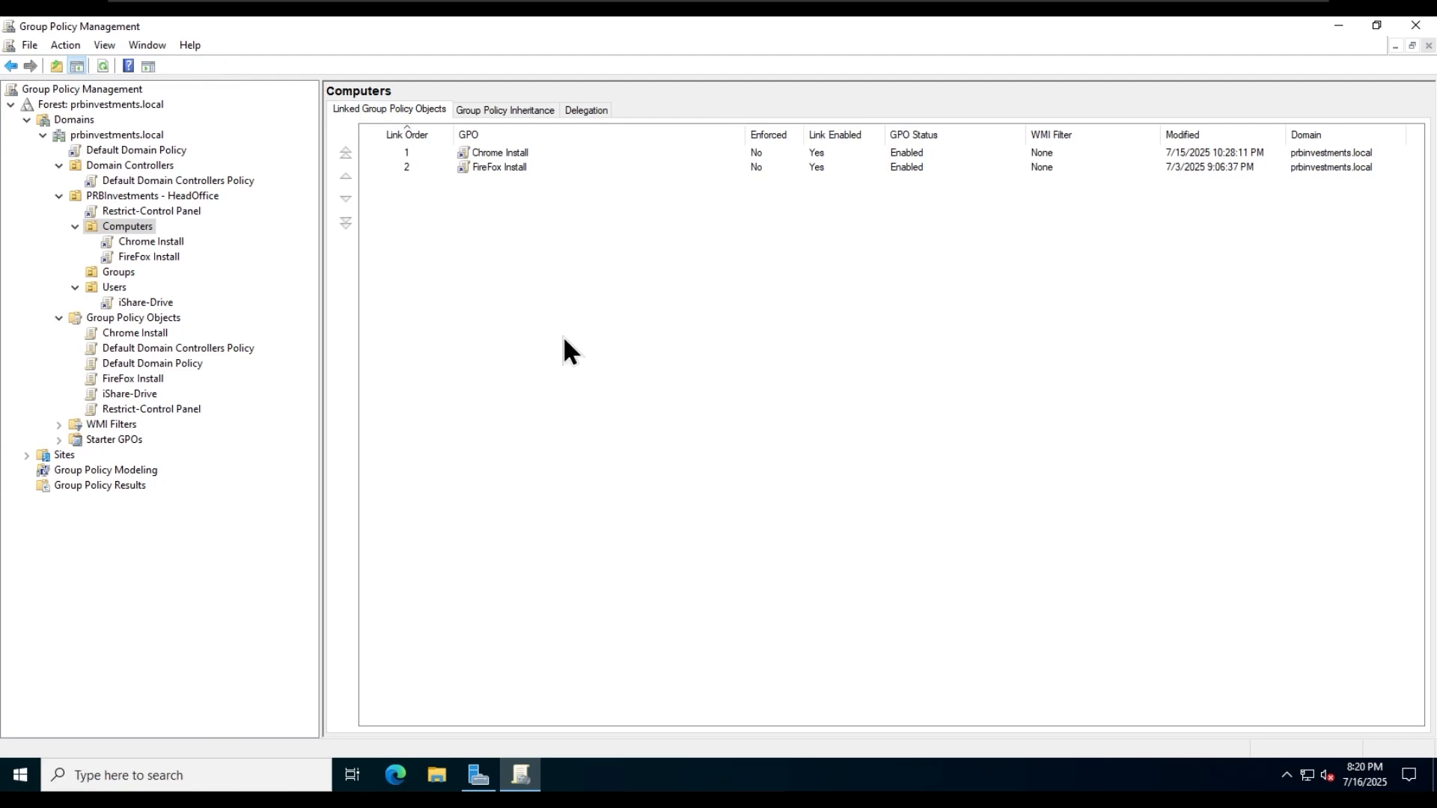
left_click(165, 244)
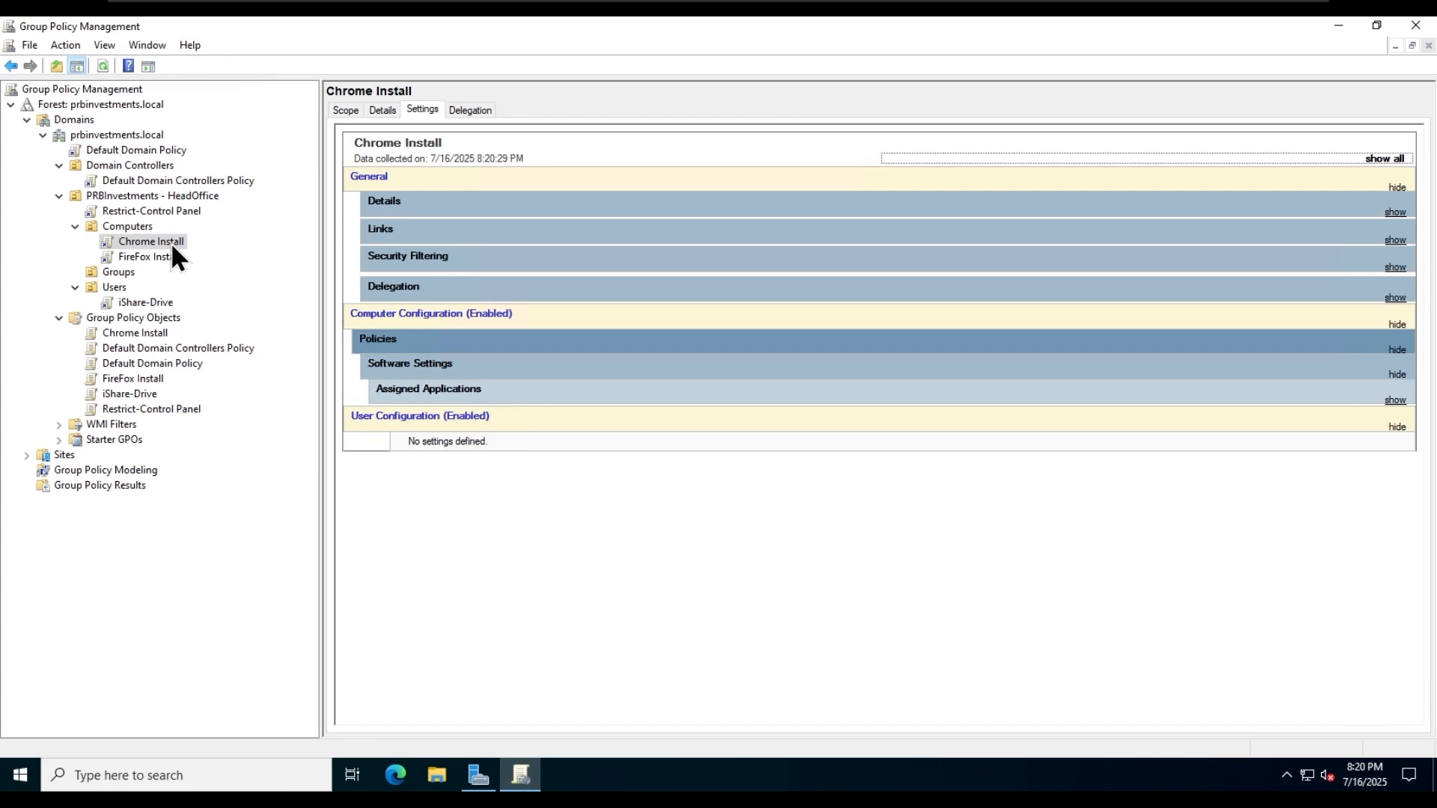
right_click(170, 240)
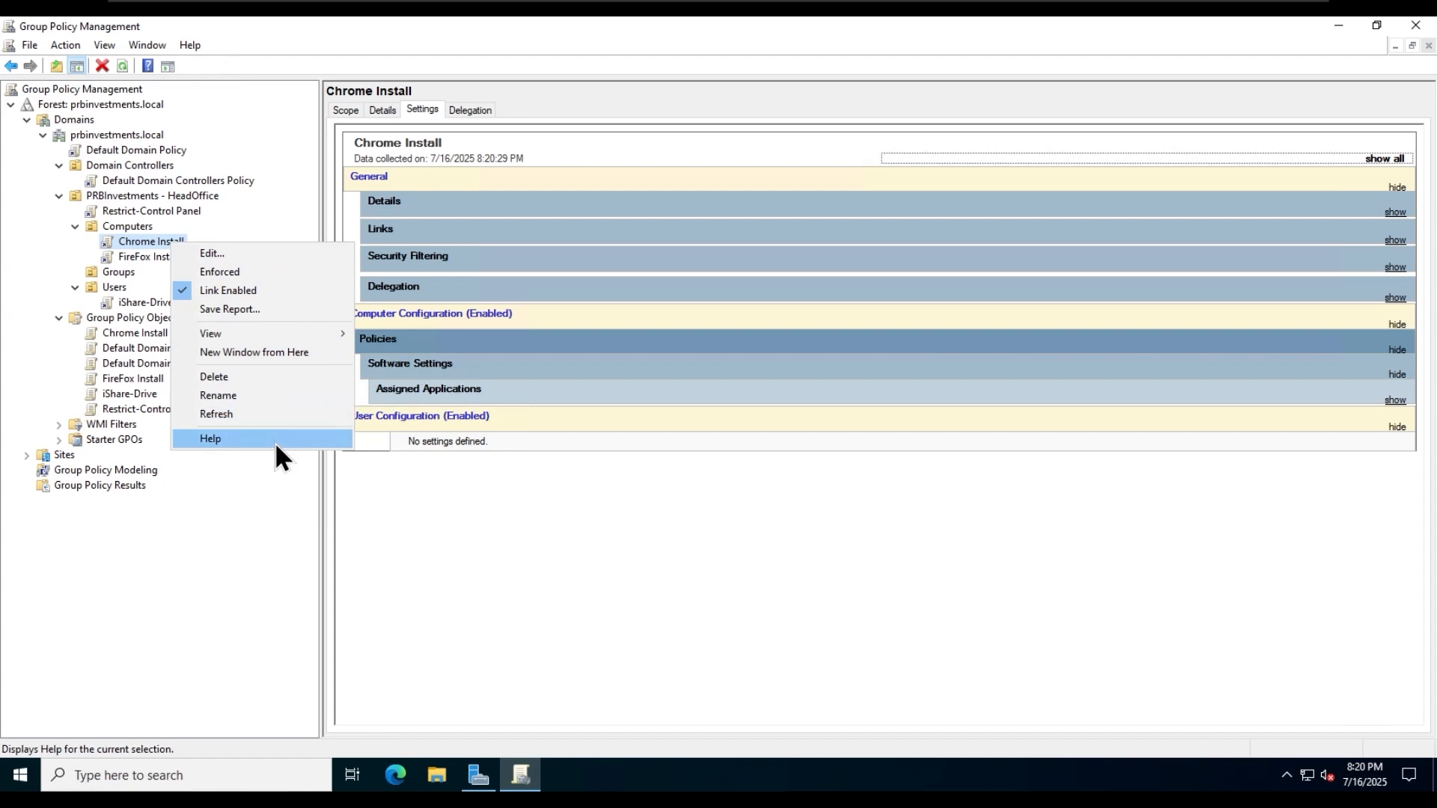
left_click(163, 416)
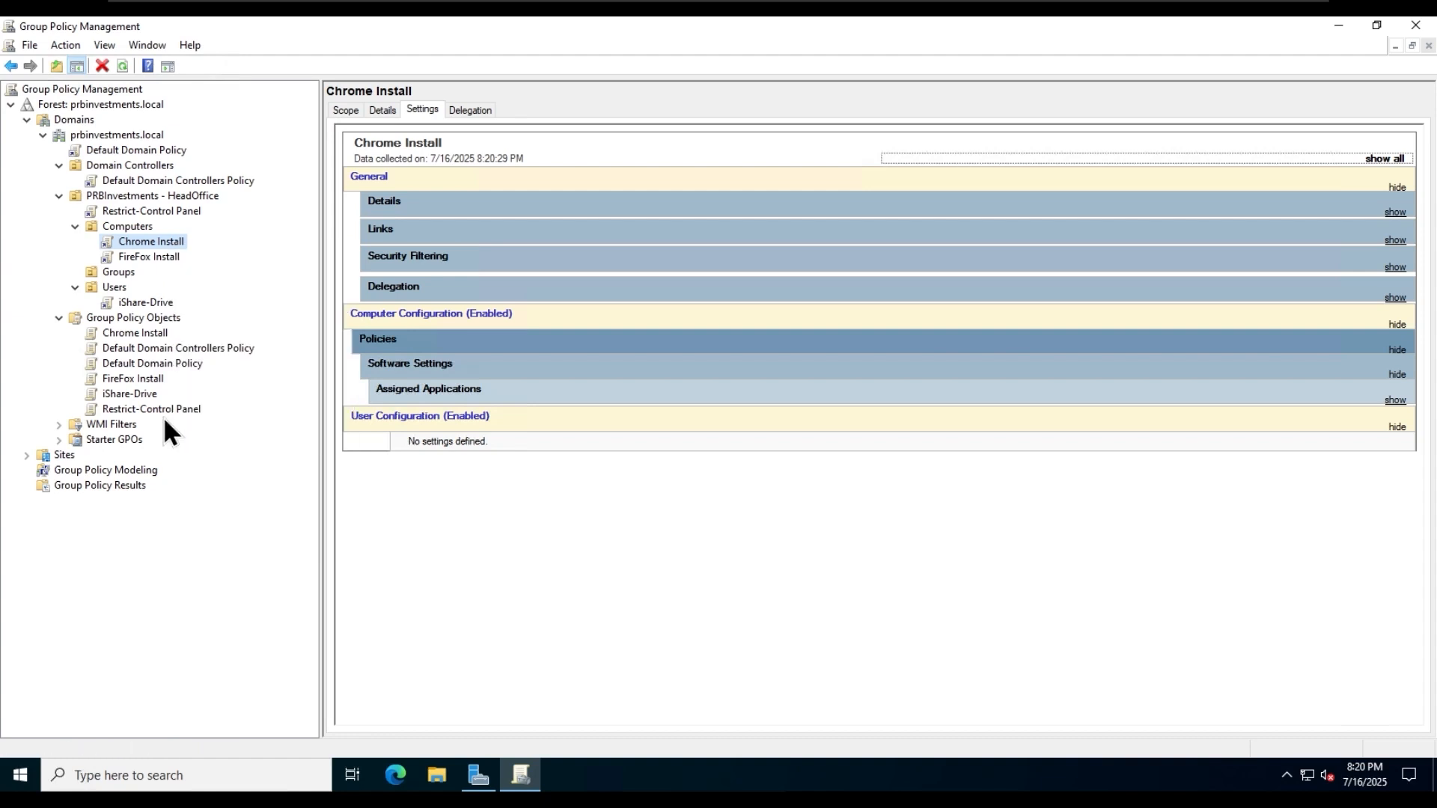
- Set the GPO status of Chrome Install under Group Policy Objects to All Settings Disabled
right_click(145, 332)
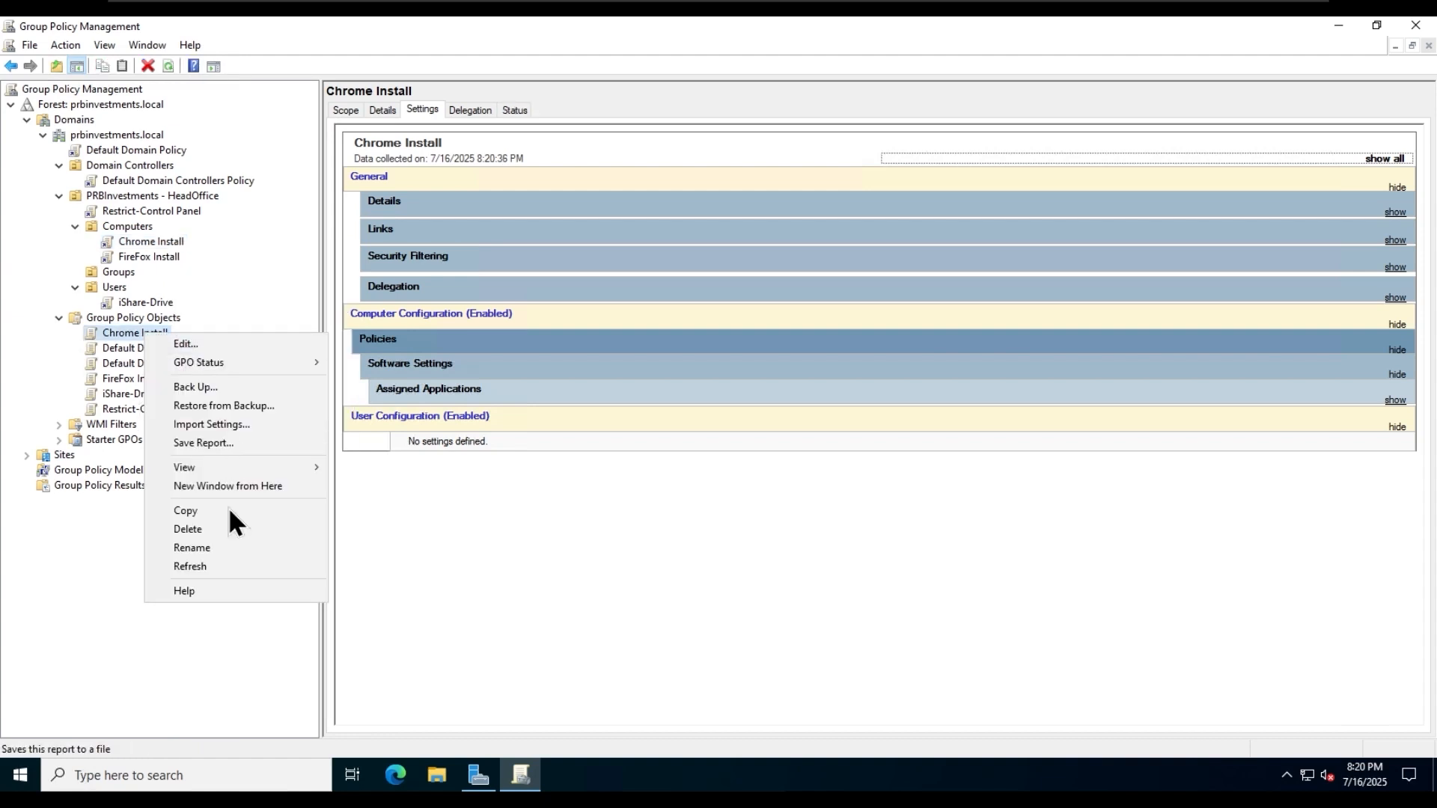
mouse_move(236, 360)
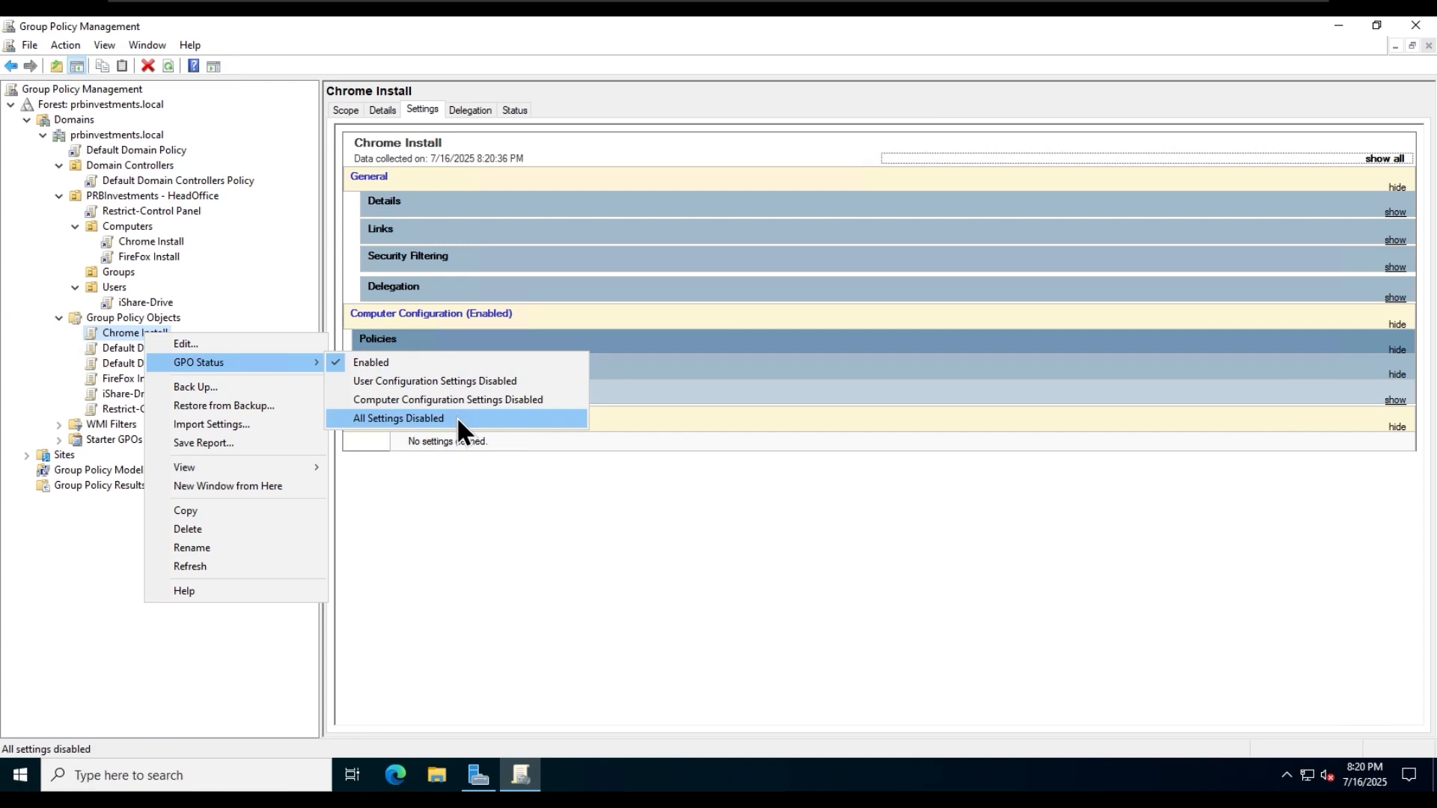
left_click(522, 419)
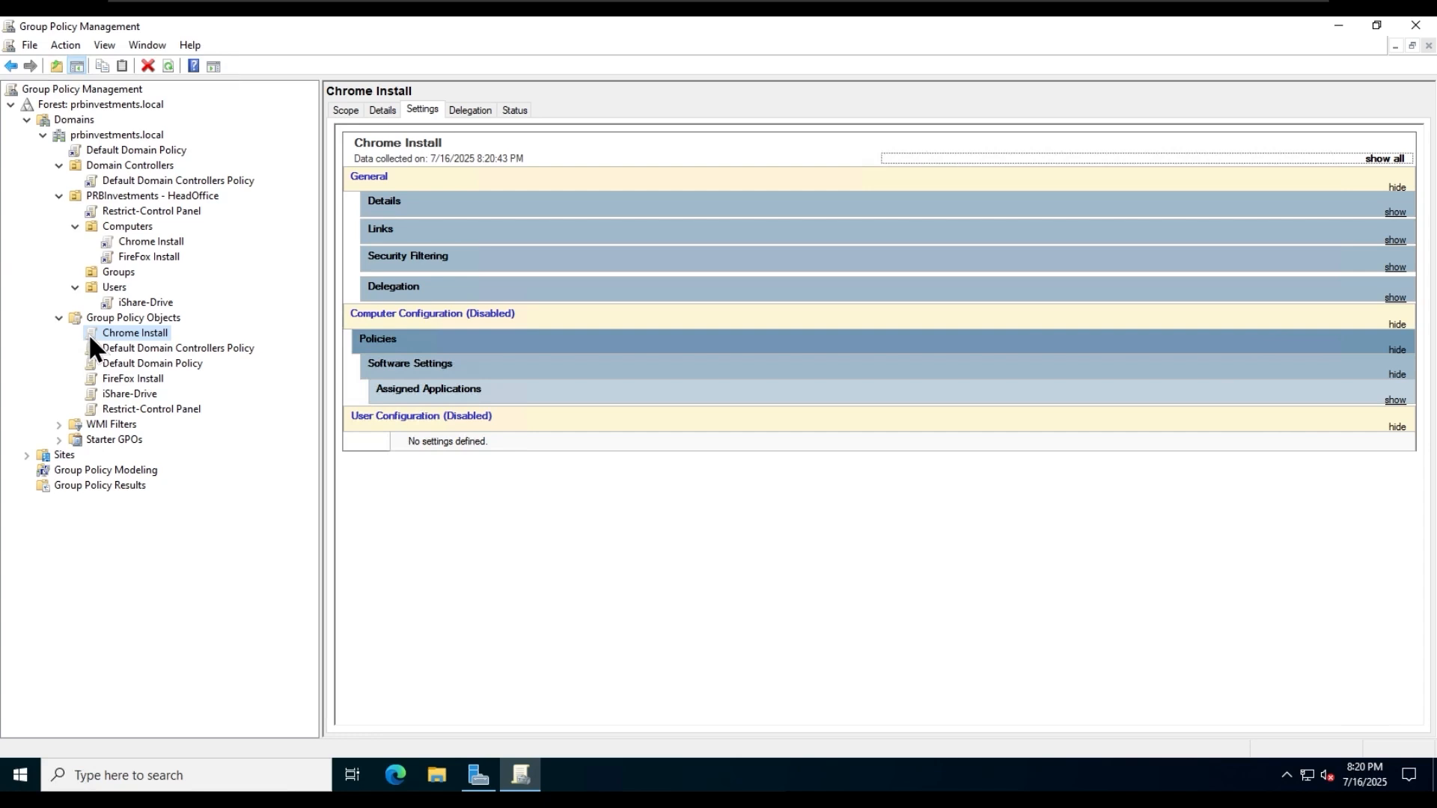
left_click(137, 351)
left_click(136, 334)
- Disable the Chrome Install link on the Computers OU
right_click(163, 241)
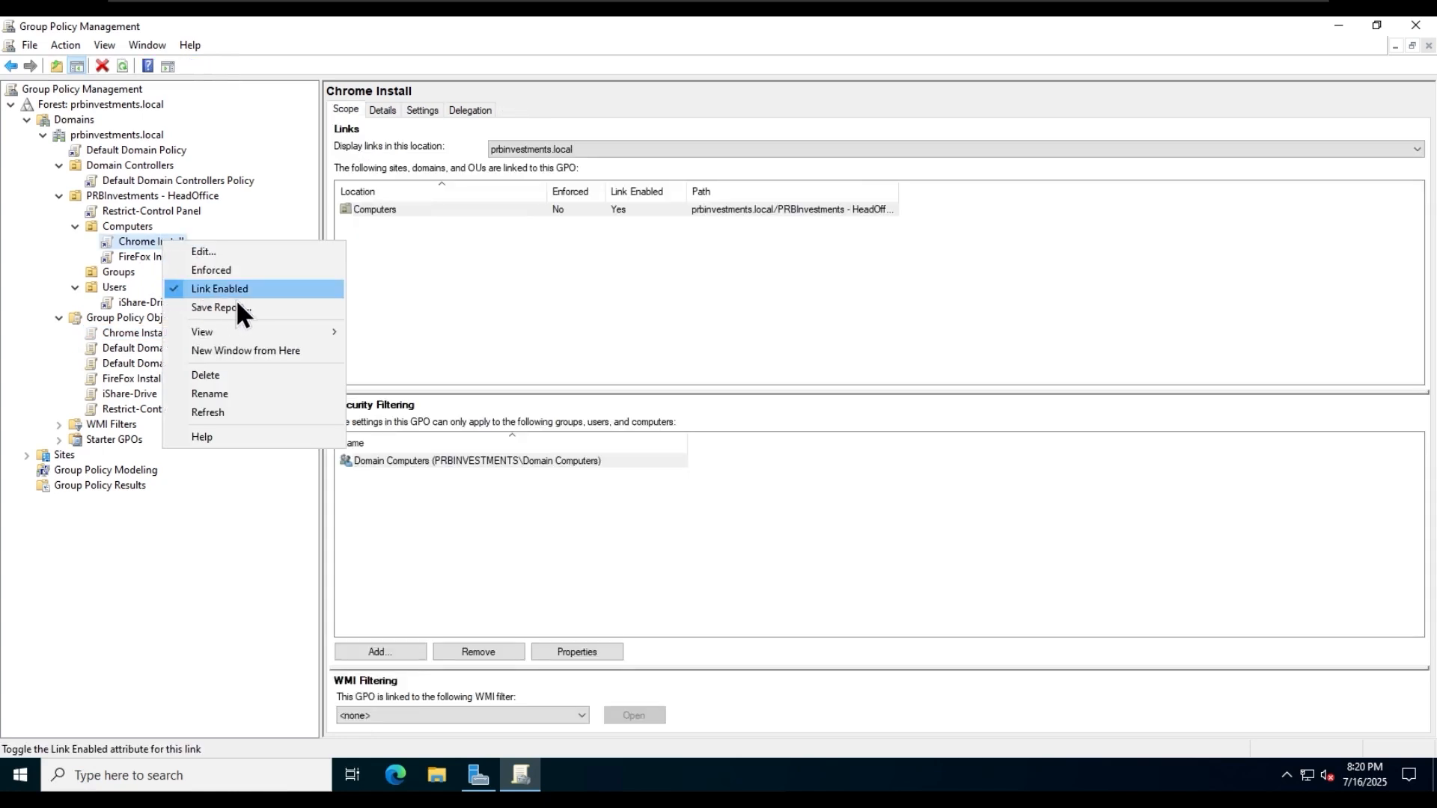
left_click(259, 288)
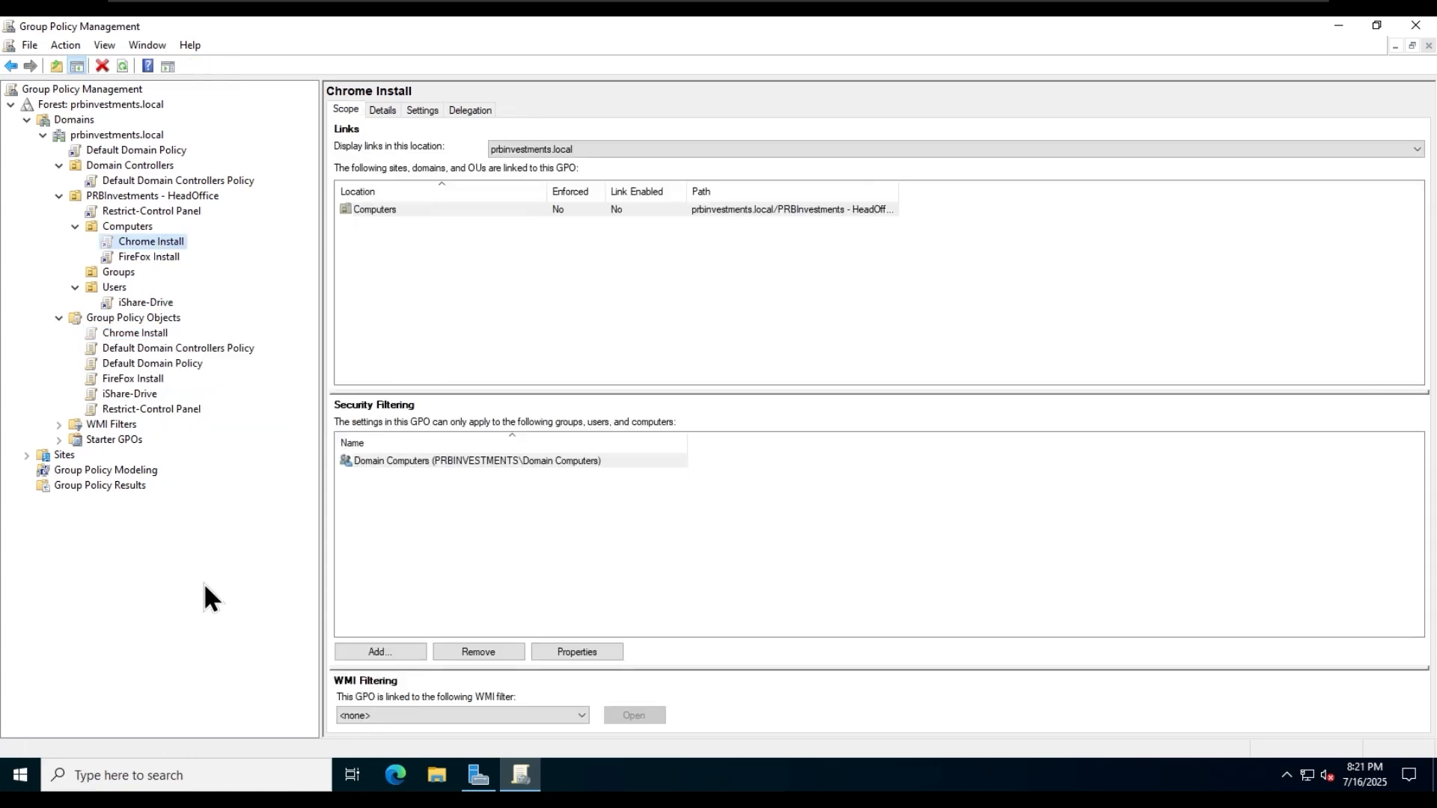
left_click(447, 525)
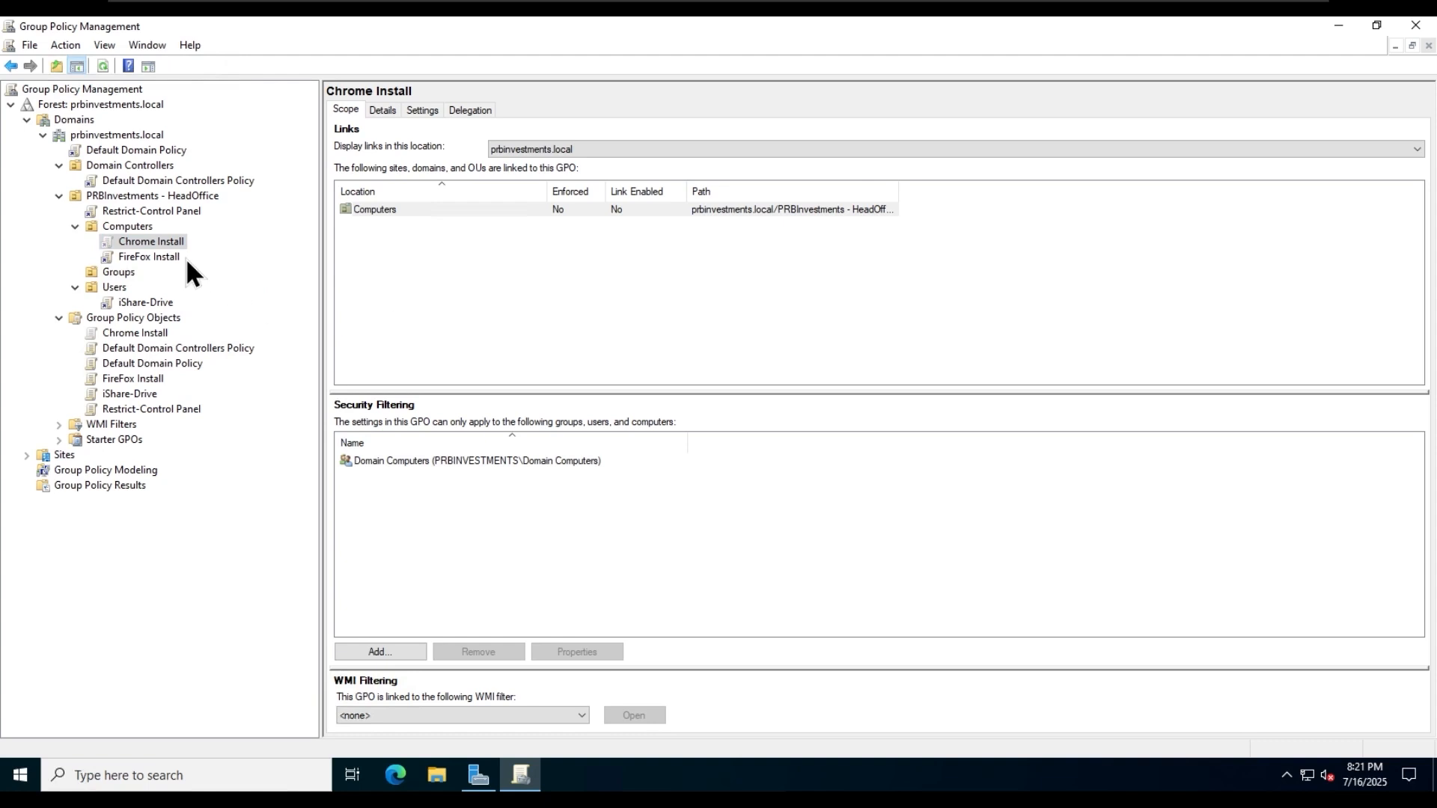
- Re-enable the Chrome Install link on the Computers OU and refresh the OU
right_click(164, 242)
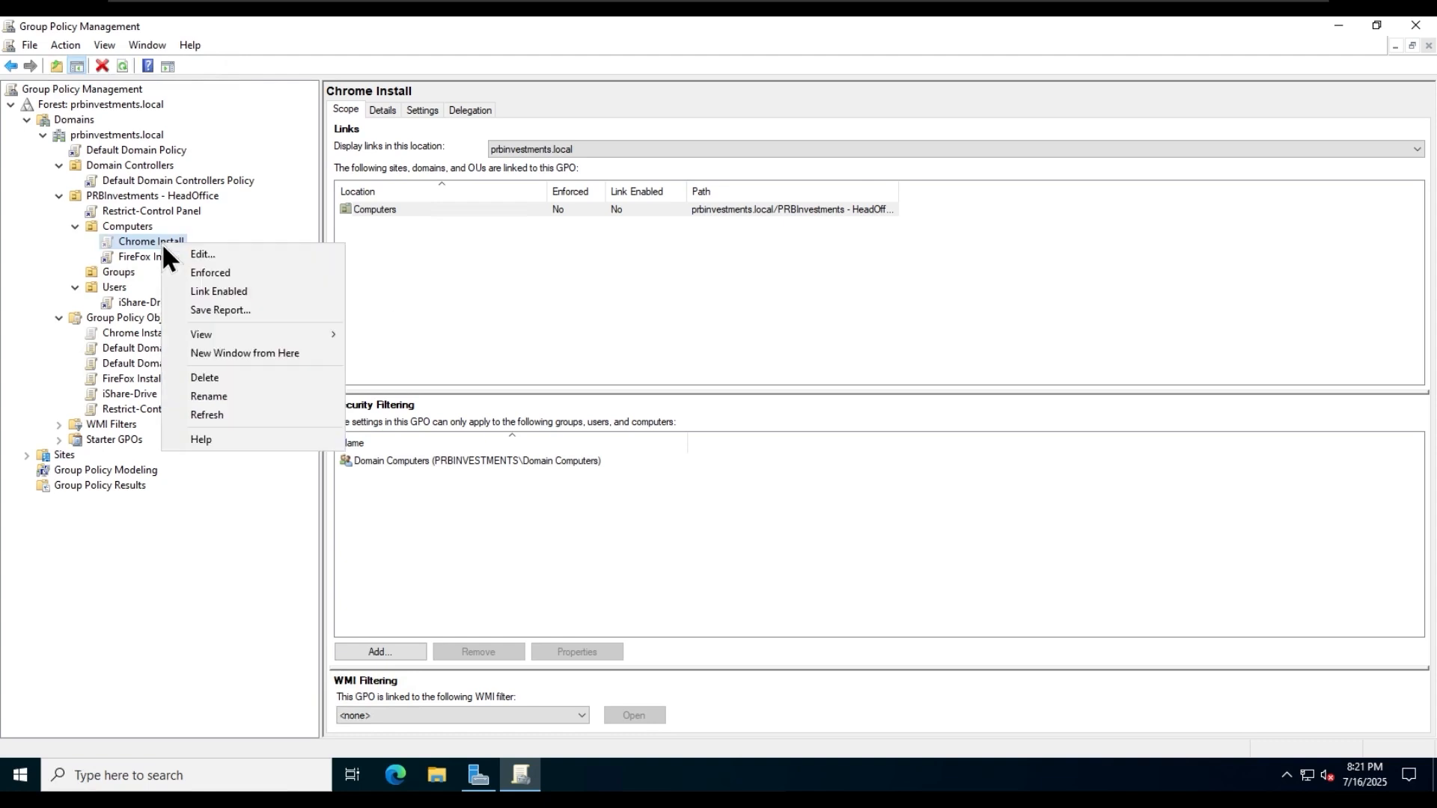
left_click(254, 238)
left_click(136, 226)
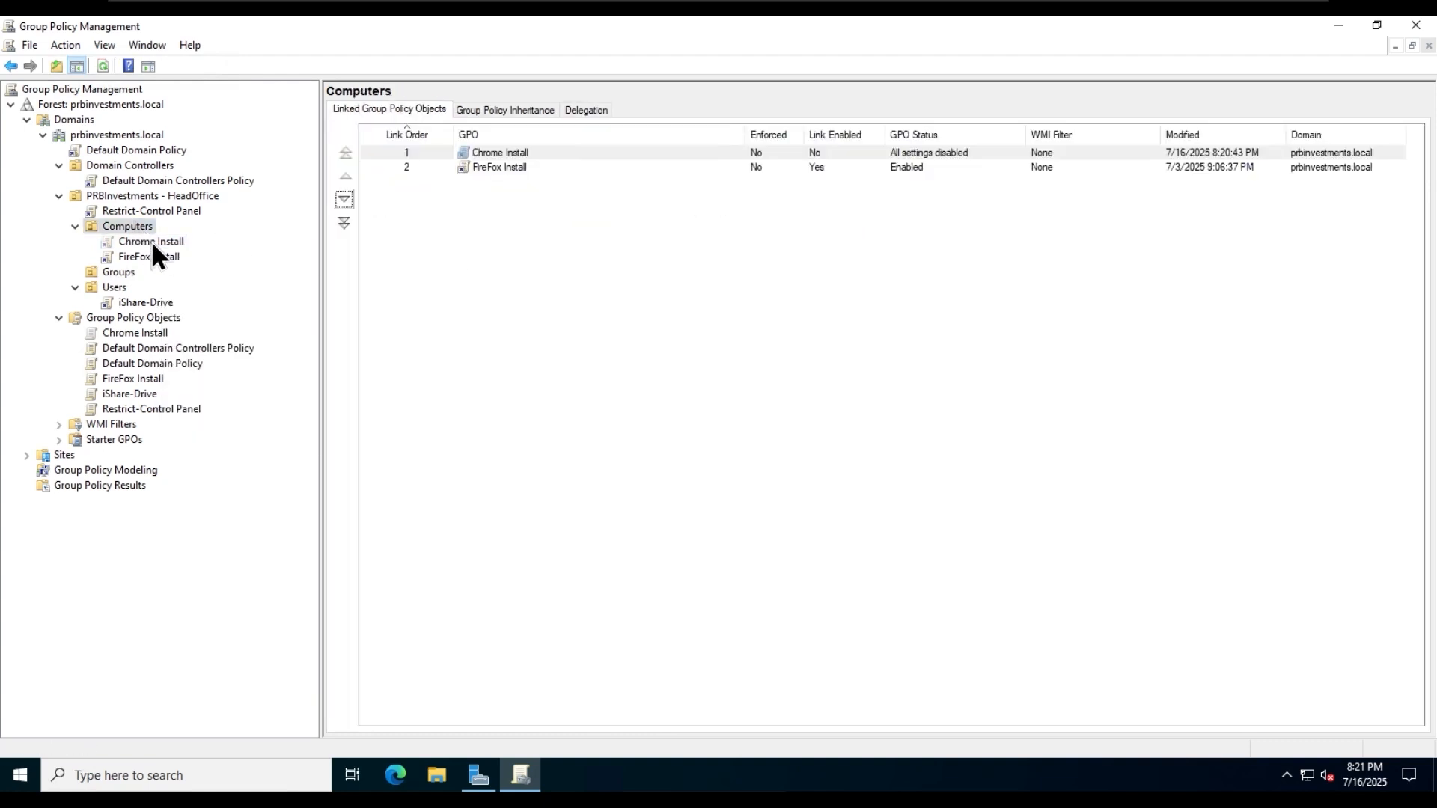
left_click(165, 256)
left_click(138, 241)
right_click(132, 224)
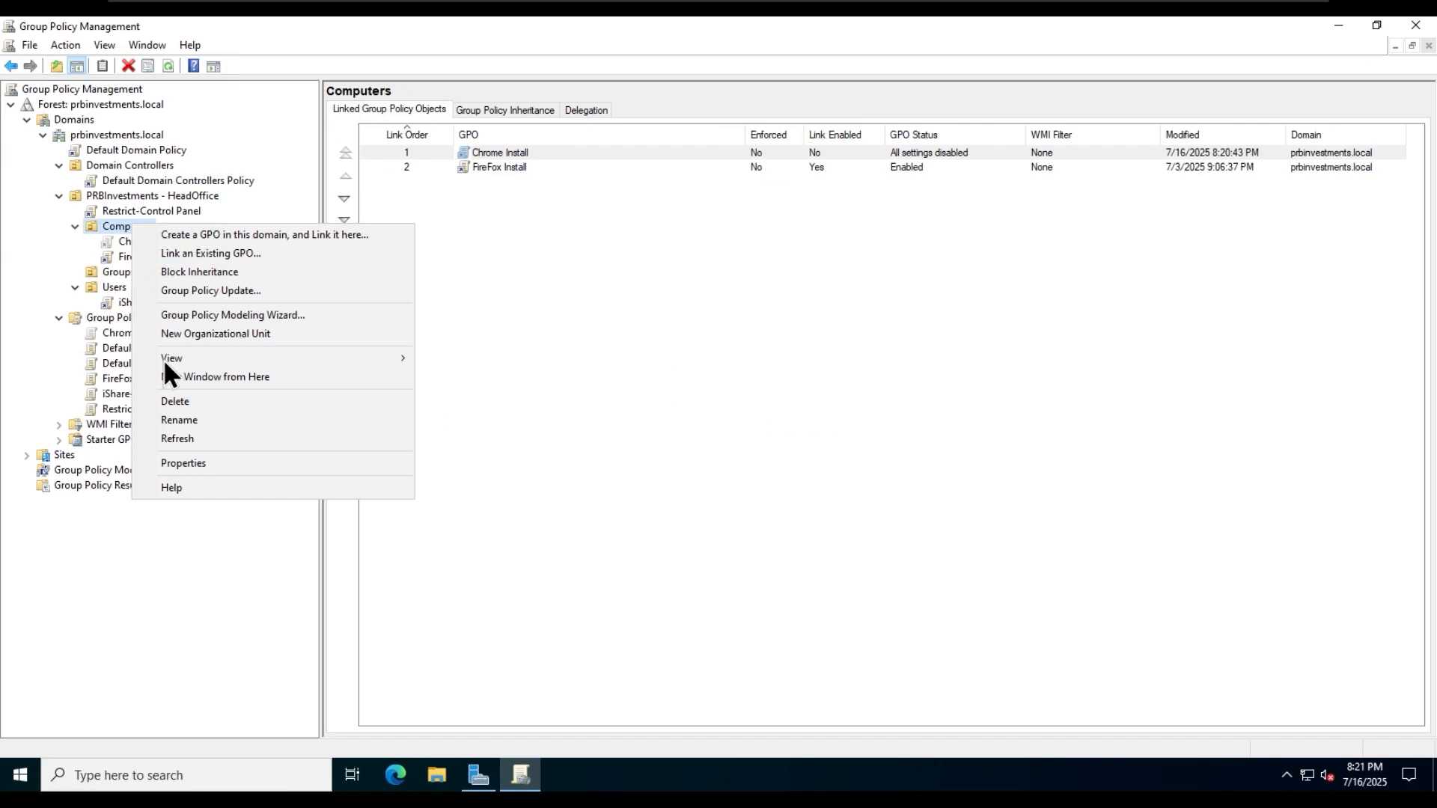
left_click(247, 438)
- Delete the Chrome Install link from the Computers OU while keeping the GPO itself
right_click(147, 243)
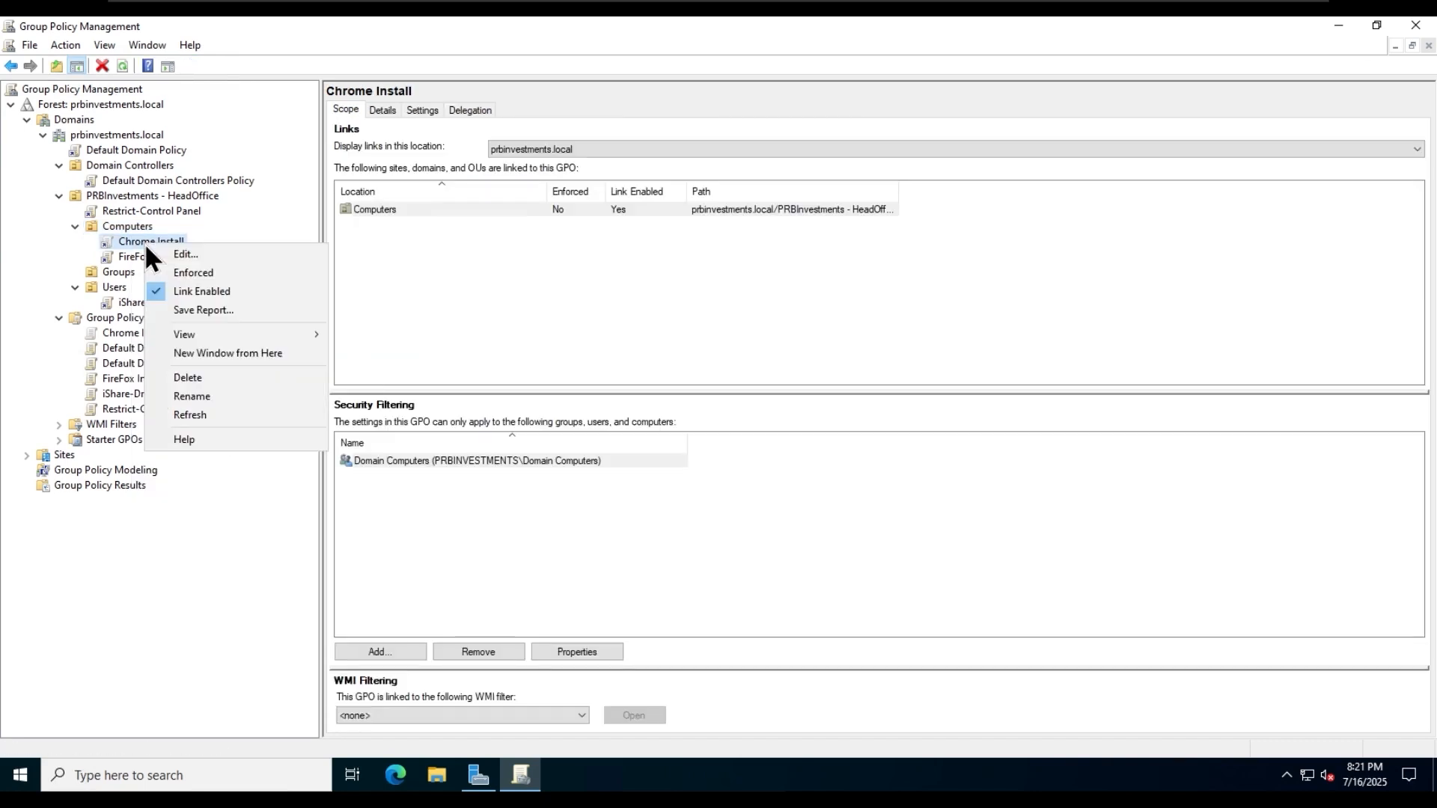
left_click(232, 377)
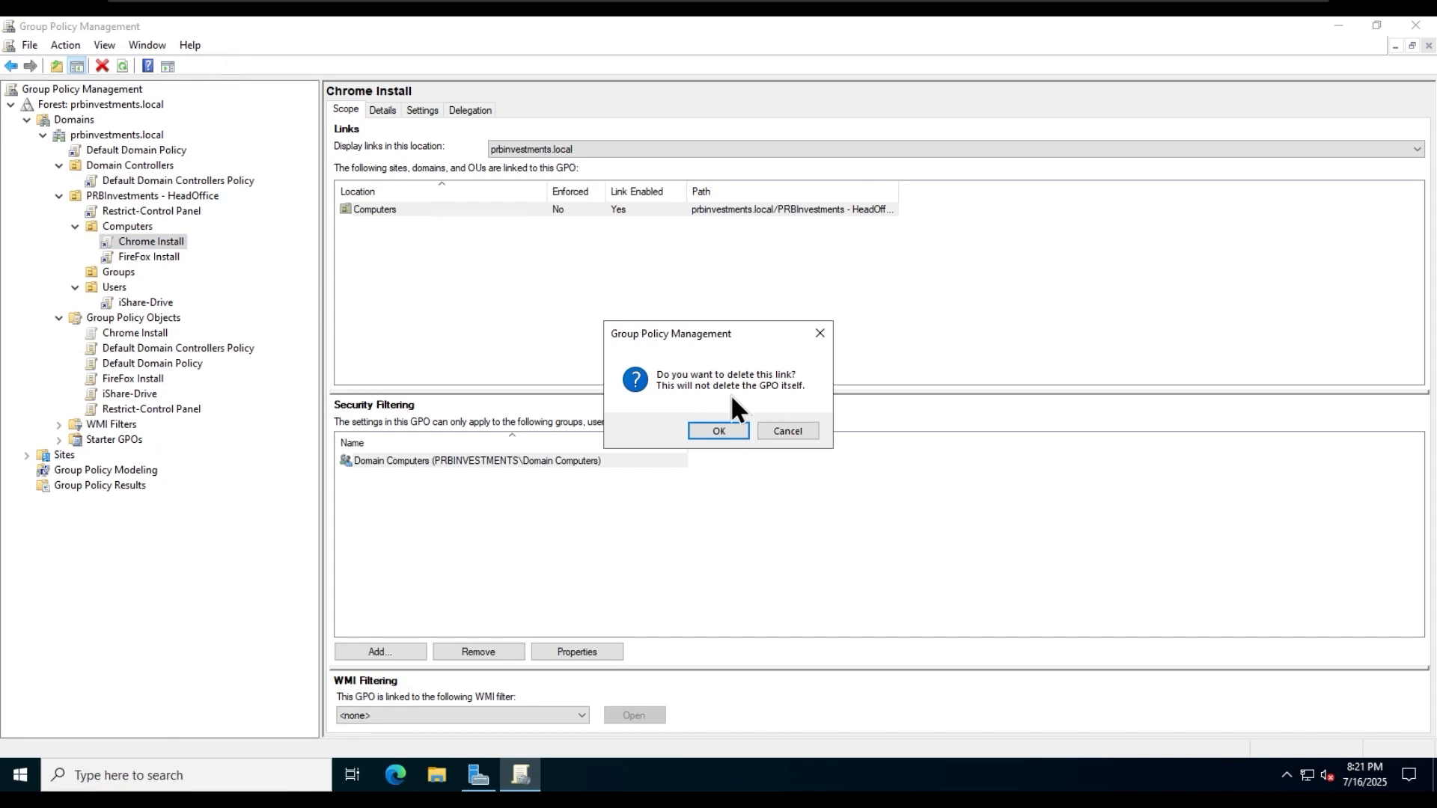
left_click(706, 430)
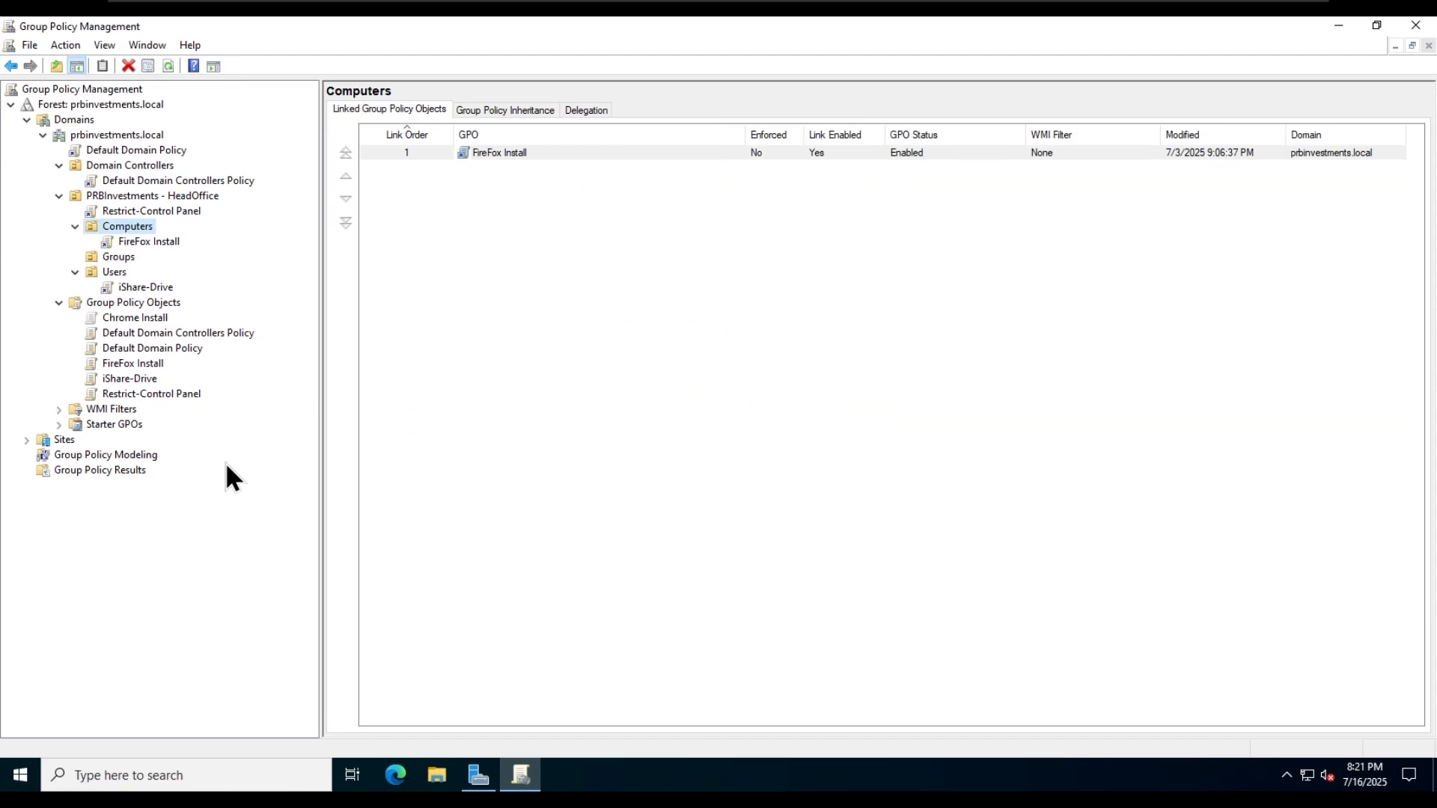
- Link the existing Chrome Install GPO from prbinvestments.local to the Computers OU
left_click(134, 320)
right_click(129, 222)
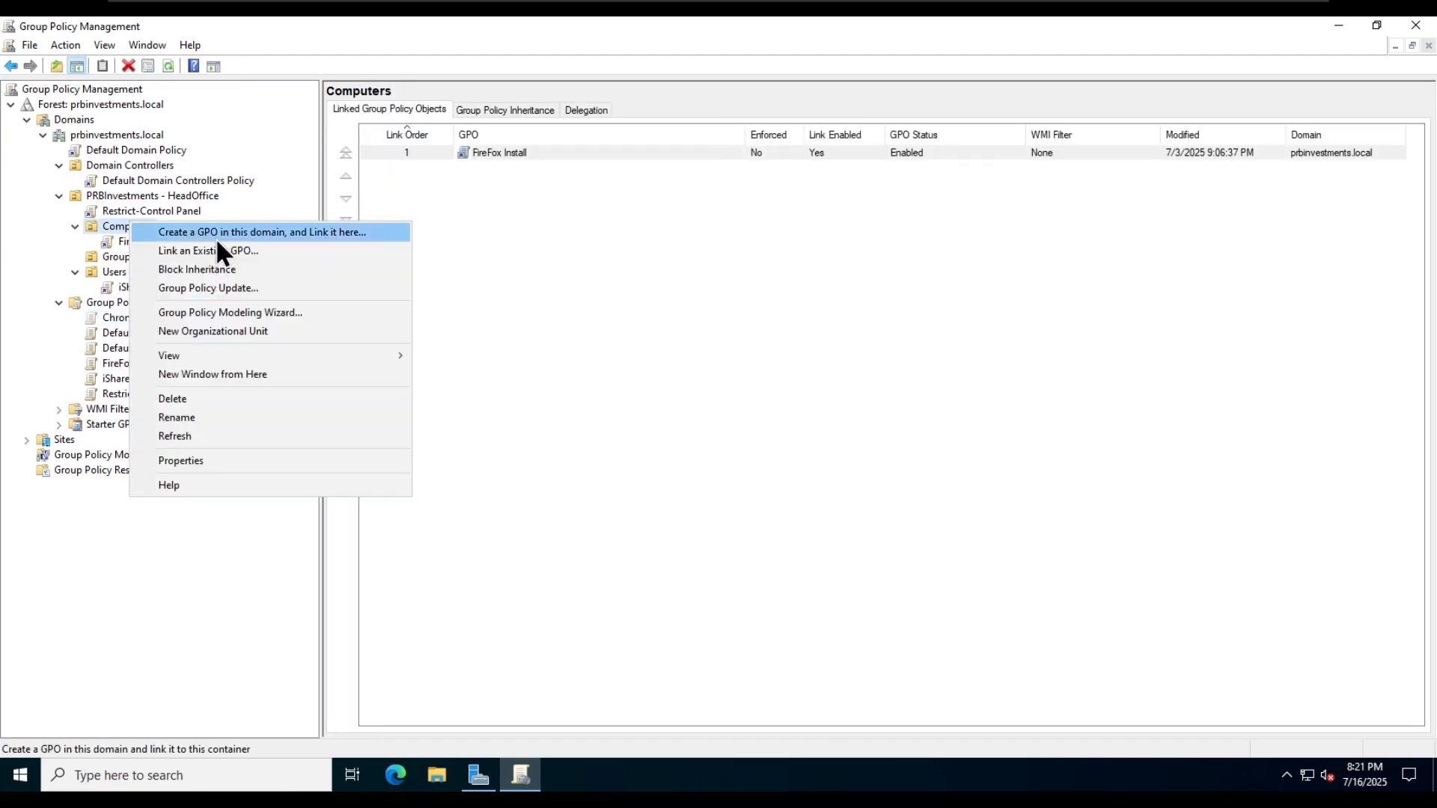
left_click(249, 250)
left_click(596, 345)
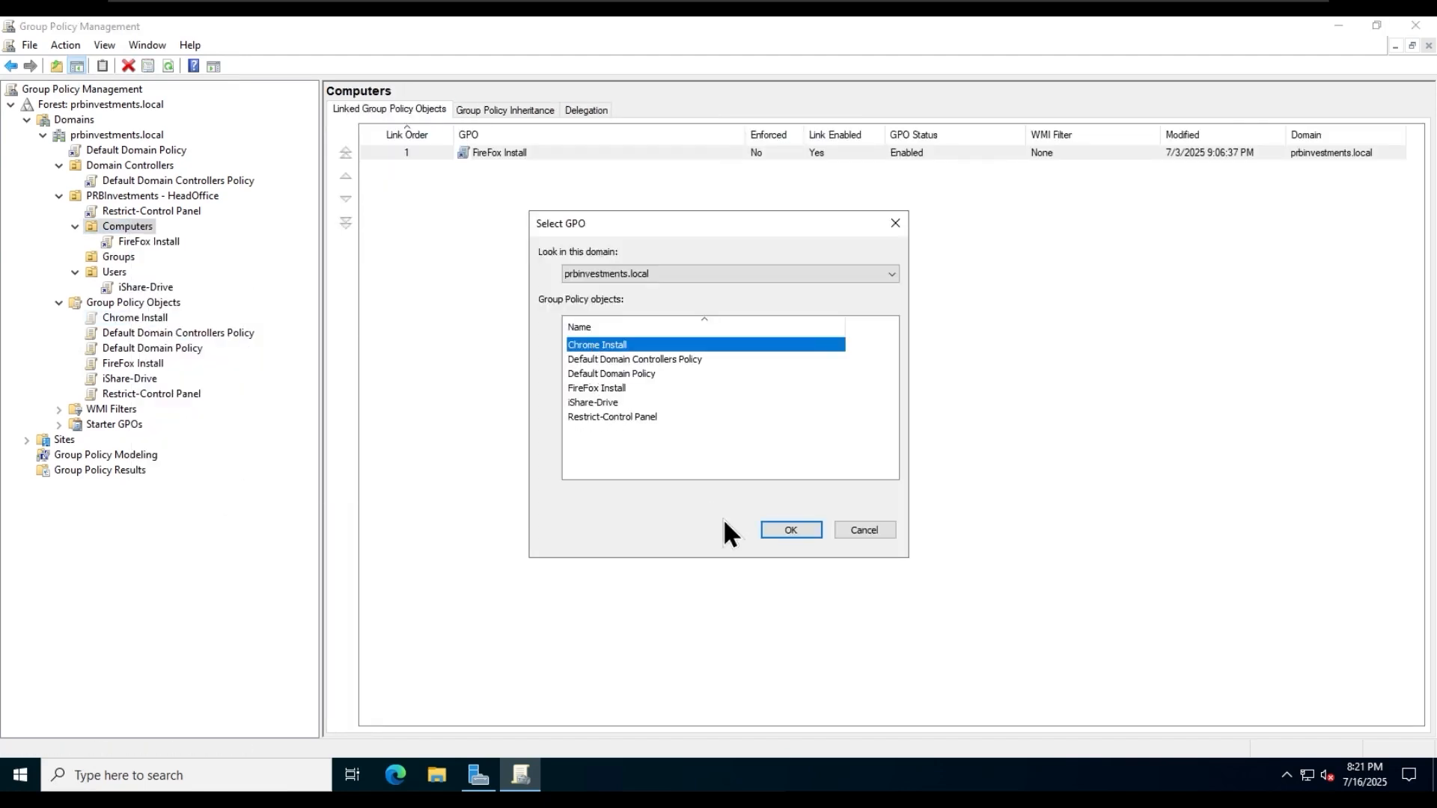
left_click(790, 530)
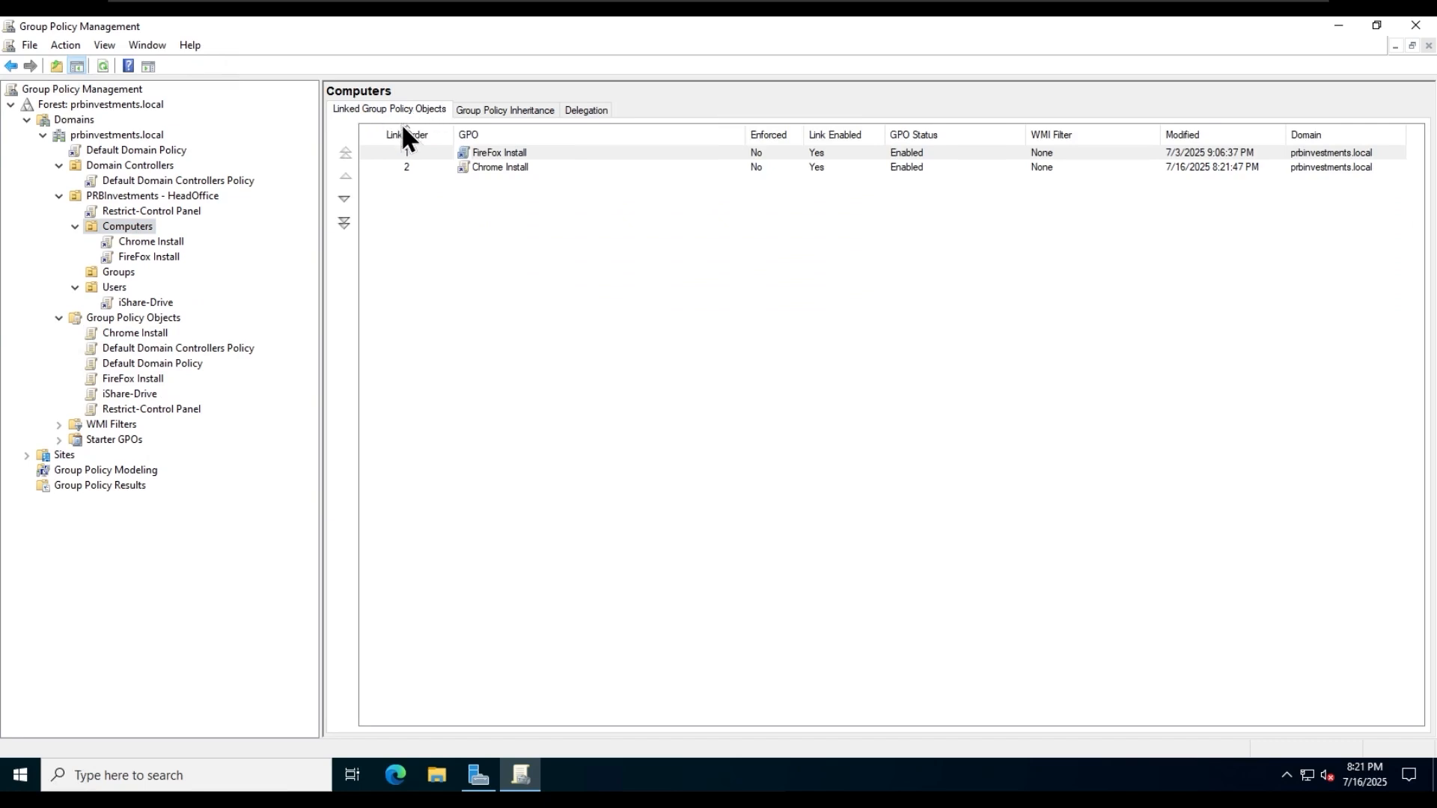
- Examine the Computers OU's Group Policy inheritance and where Restrict-Control Panel and Default Domain Policy are linked higher up
left_click(494, 112)
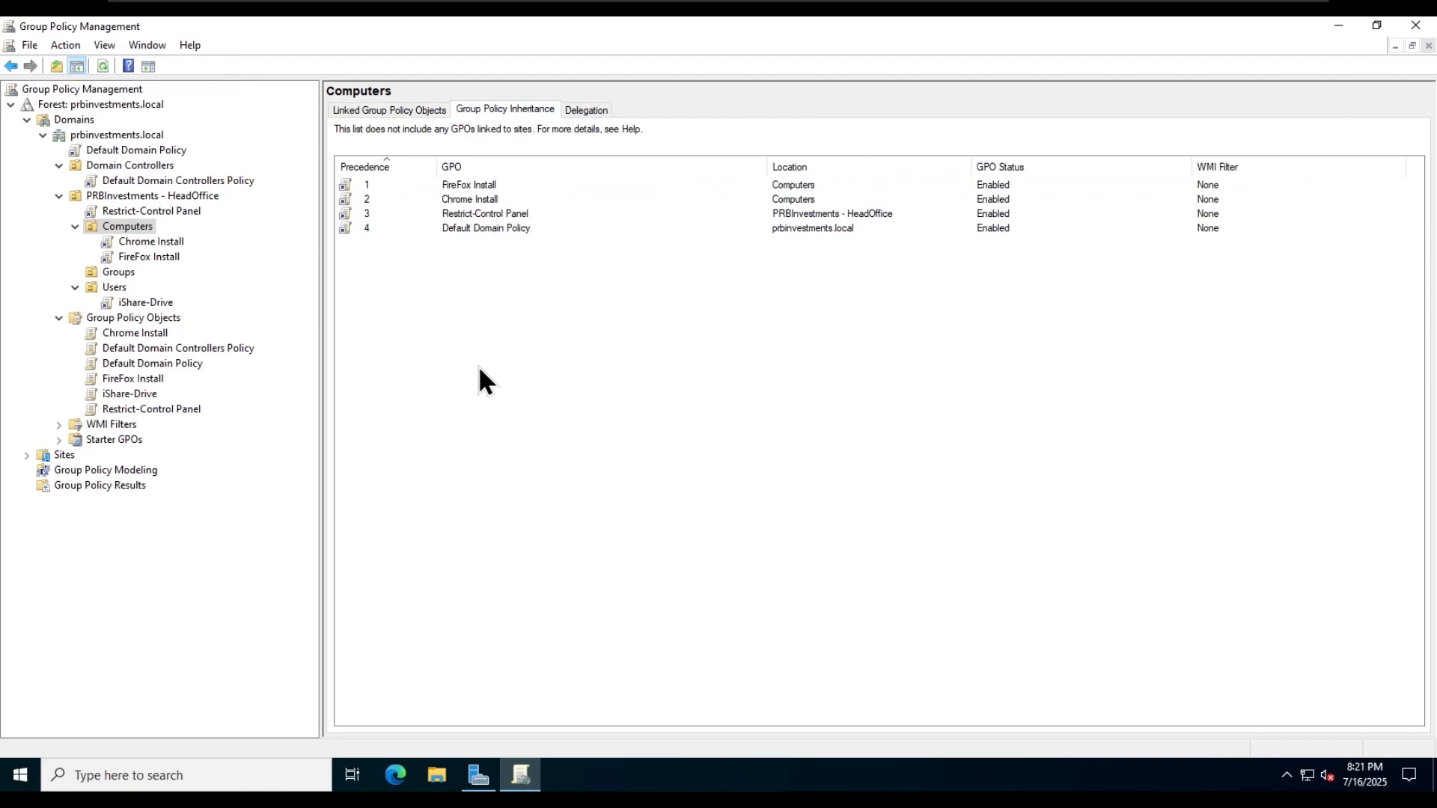
left_click(496, 199)
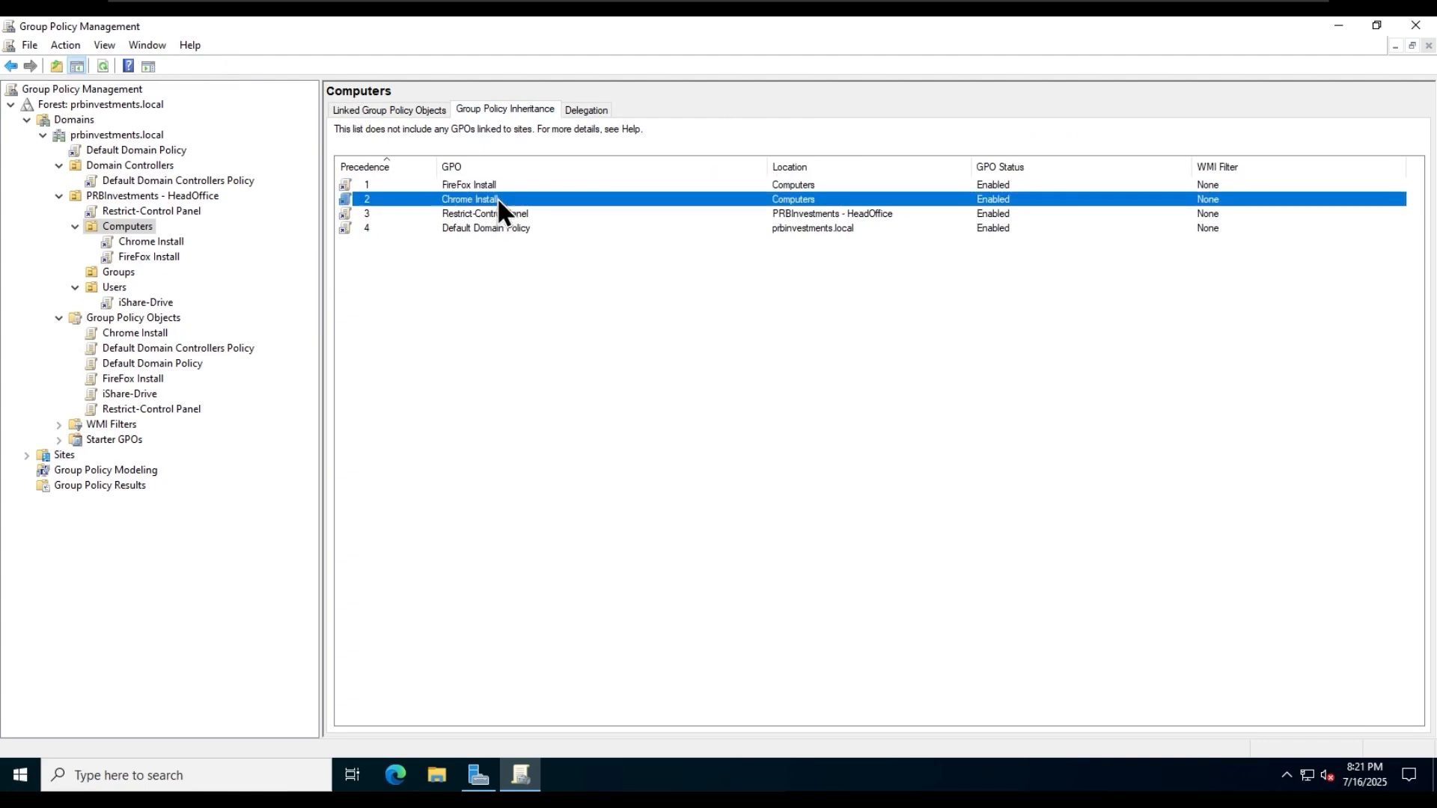
left_click(524, 214)
left_click(525, 199)
double_click(532, 213)
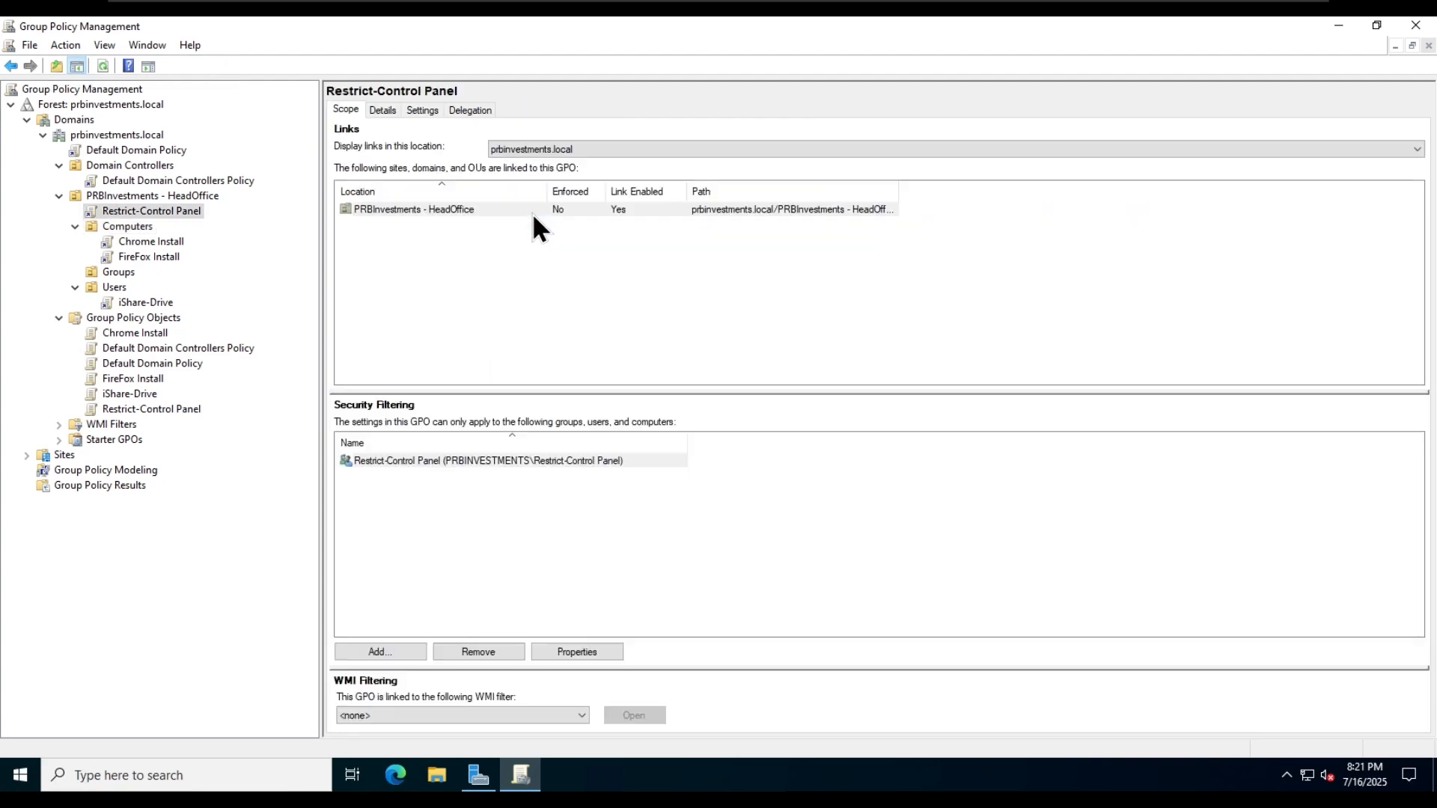
left_click(149, 226)
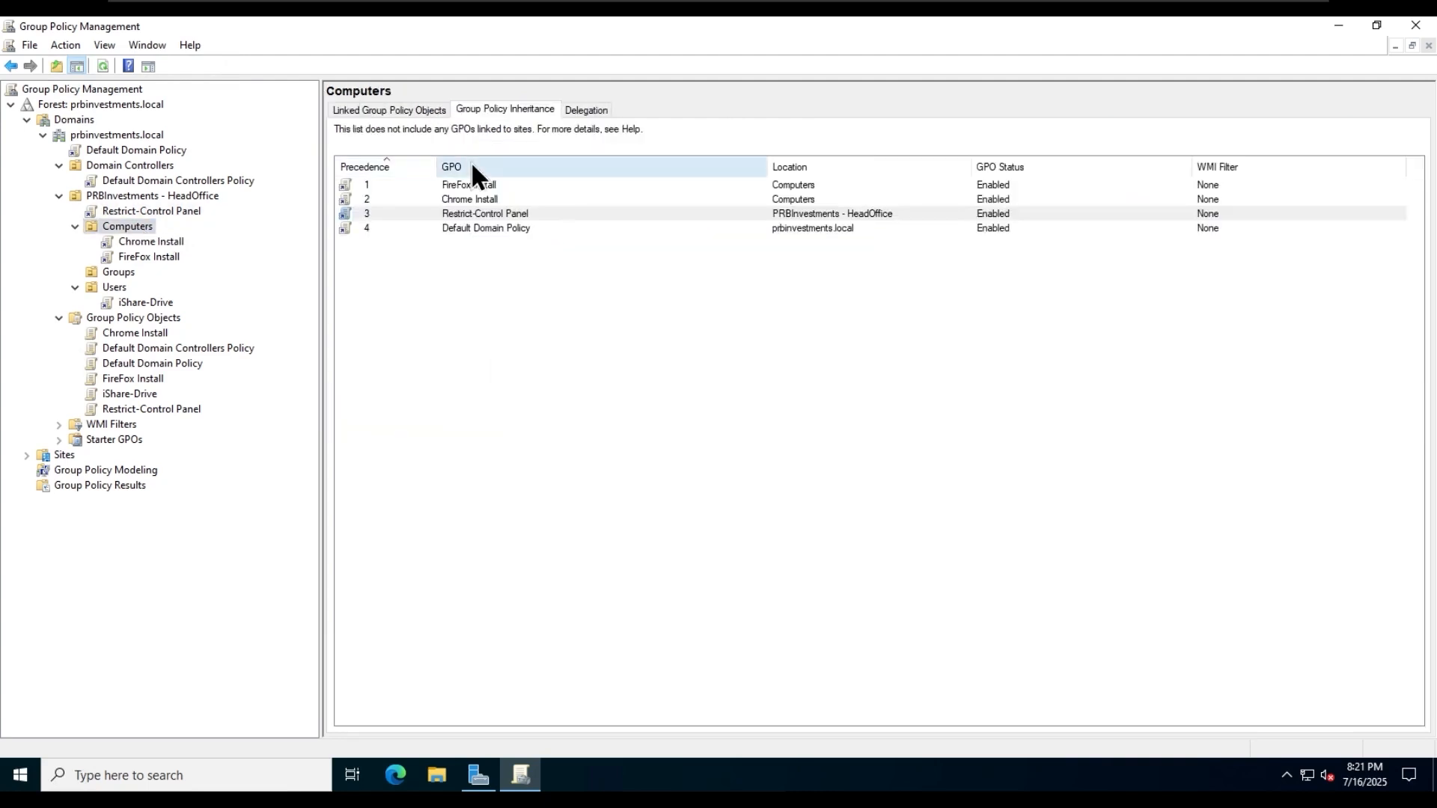
left_click(503, 228)
left_click(541, 307)
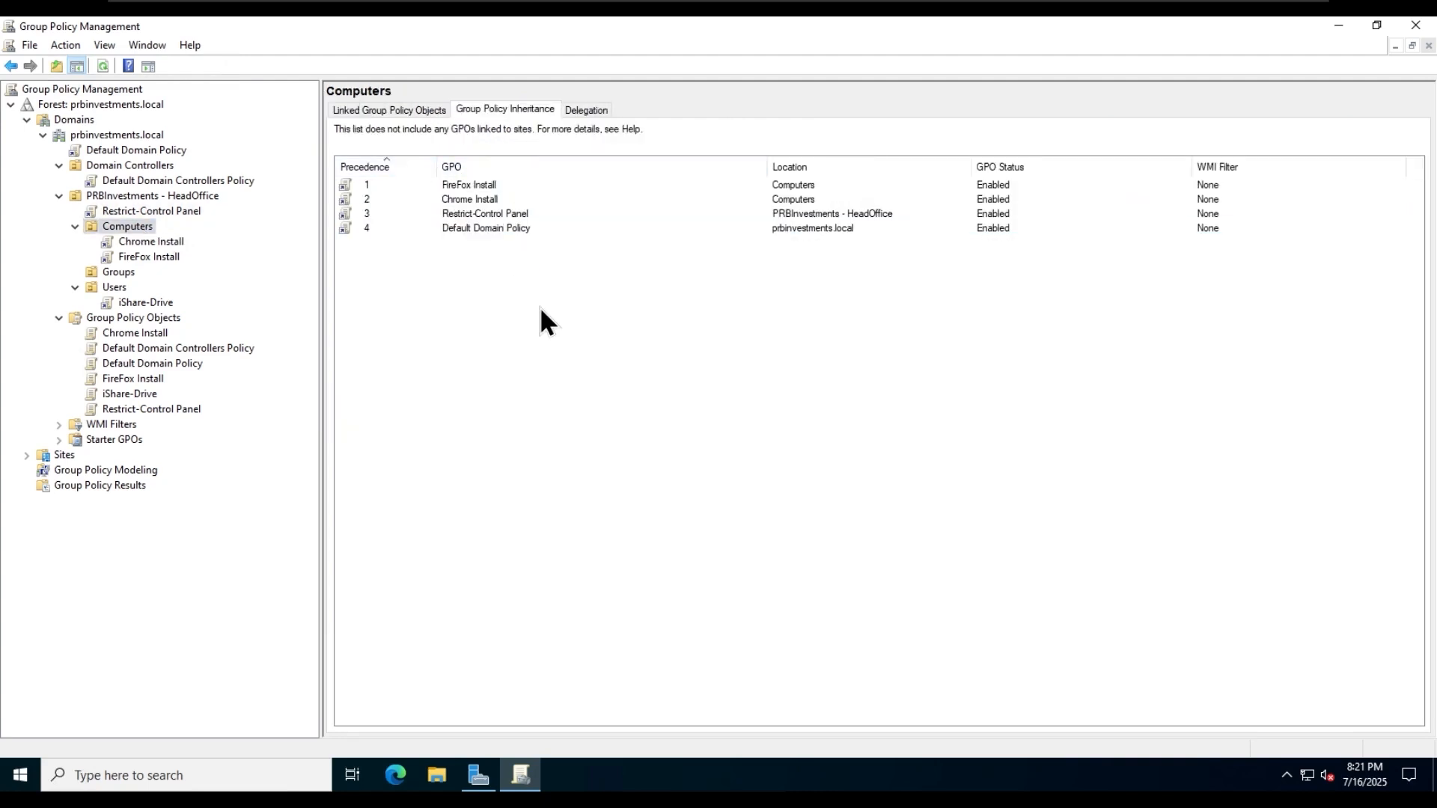
left_click(142, 195)
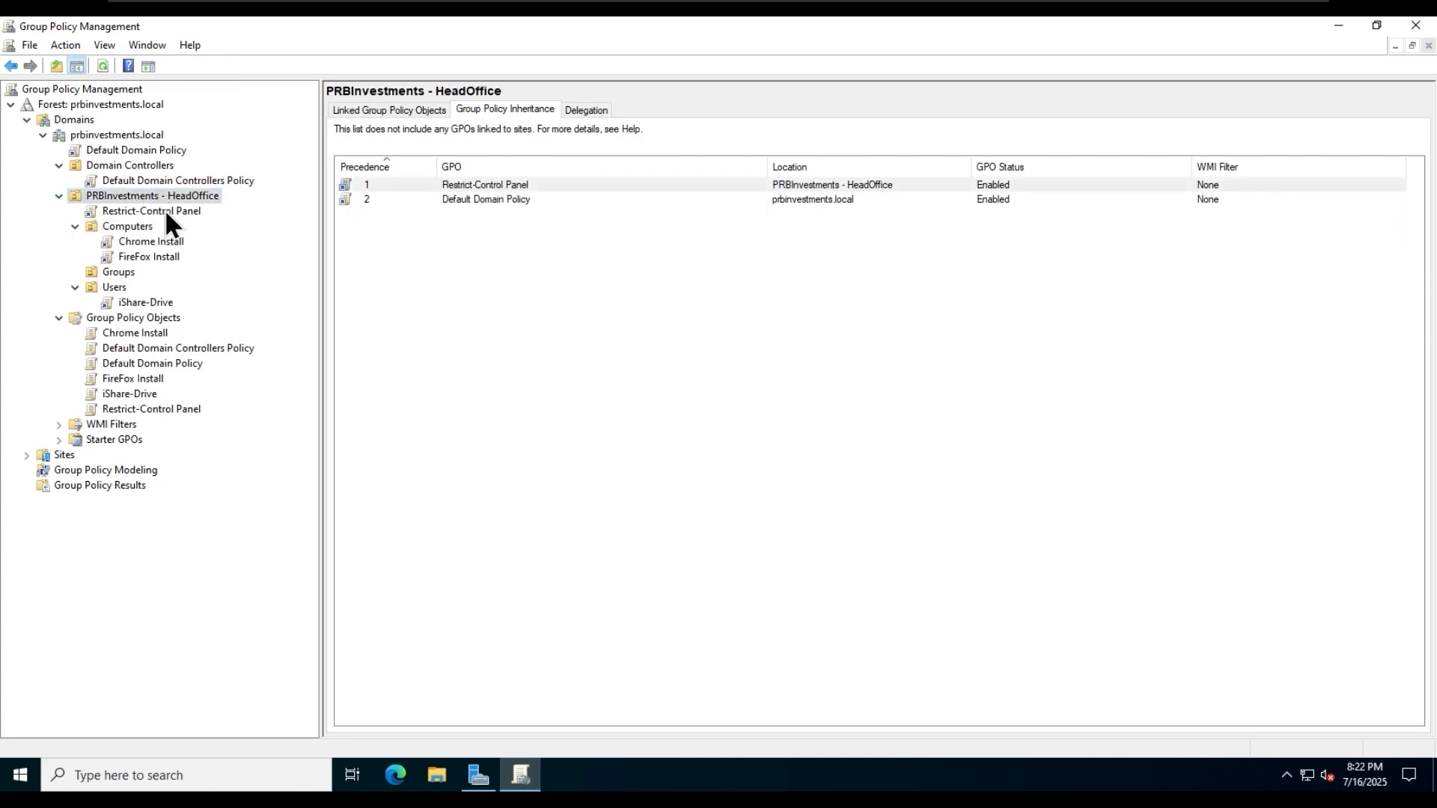
left_click(143, 149)
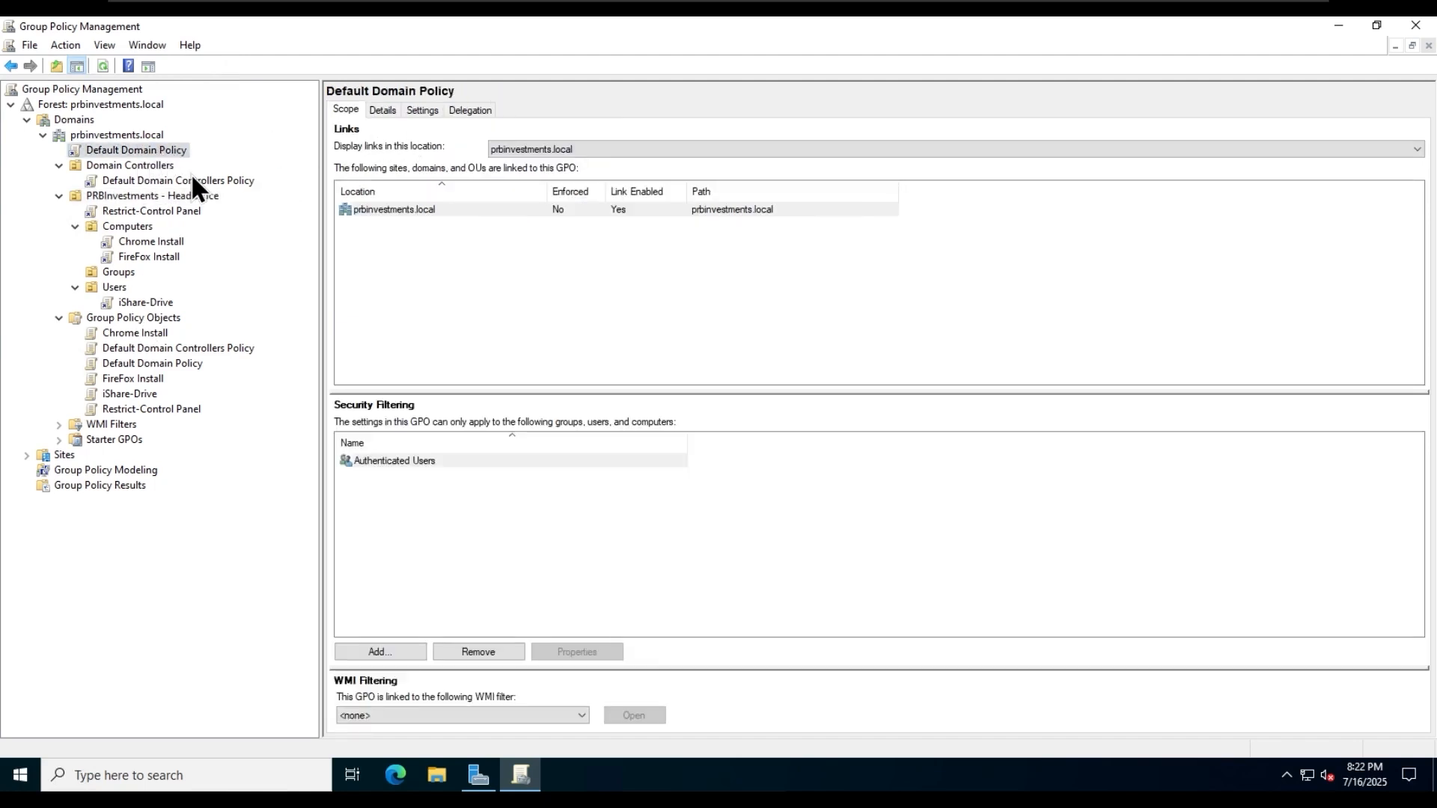
- Block policy inheritance on the Computers OU
left_click(128, 227)
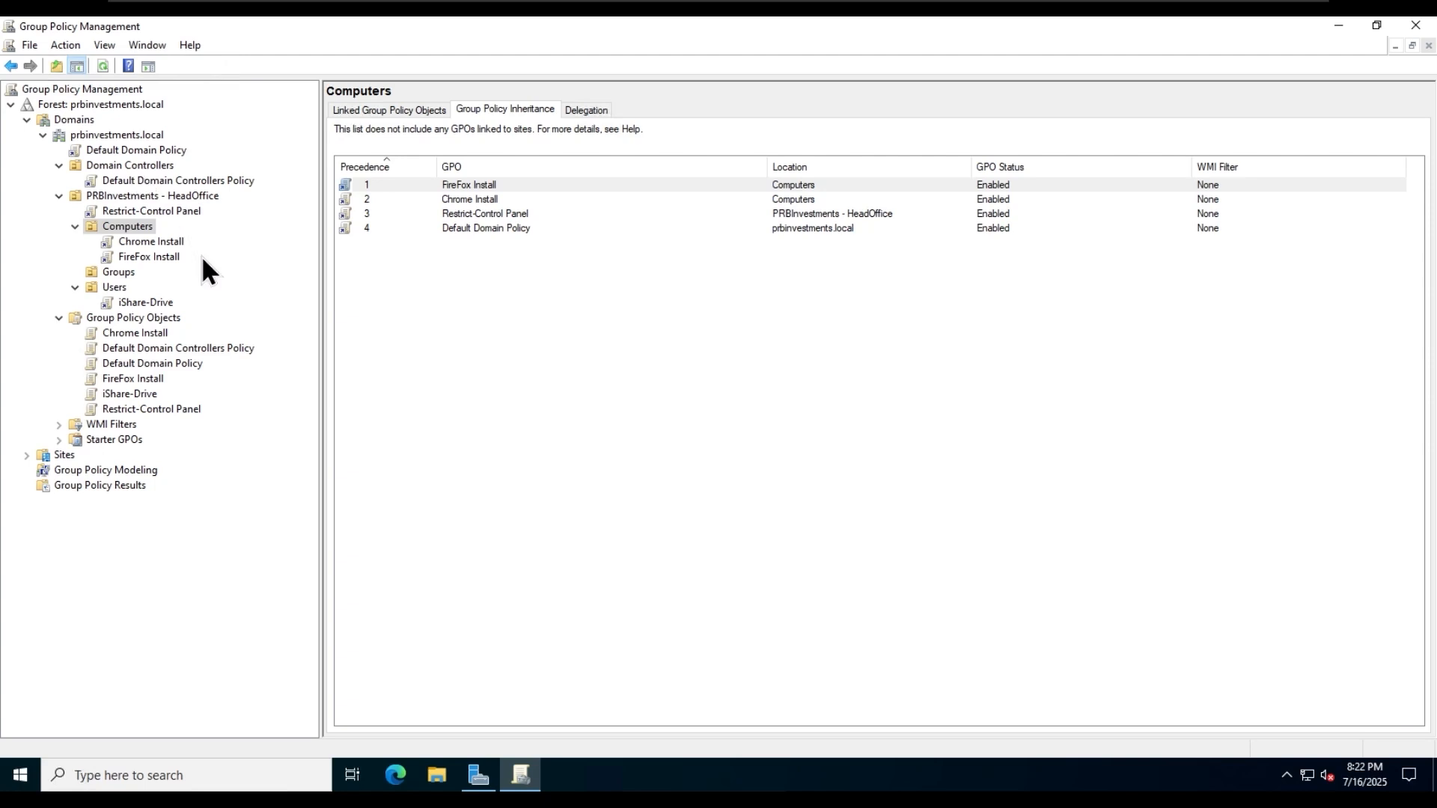
right_click(134, 229)
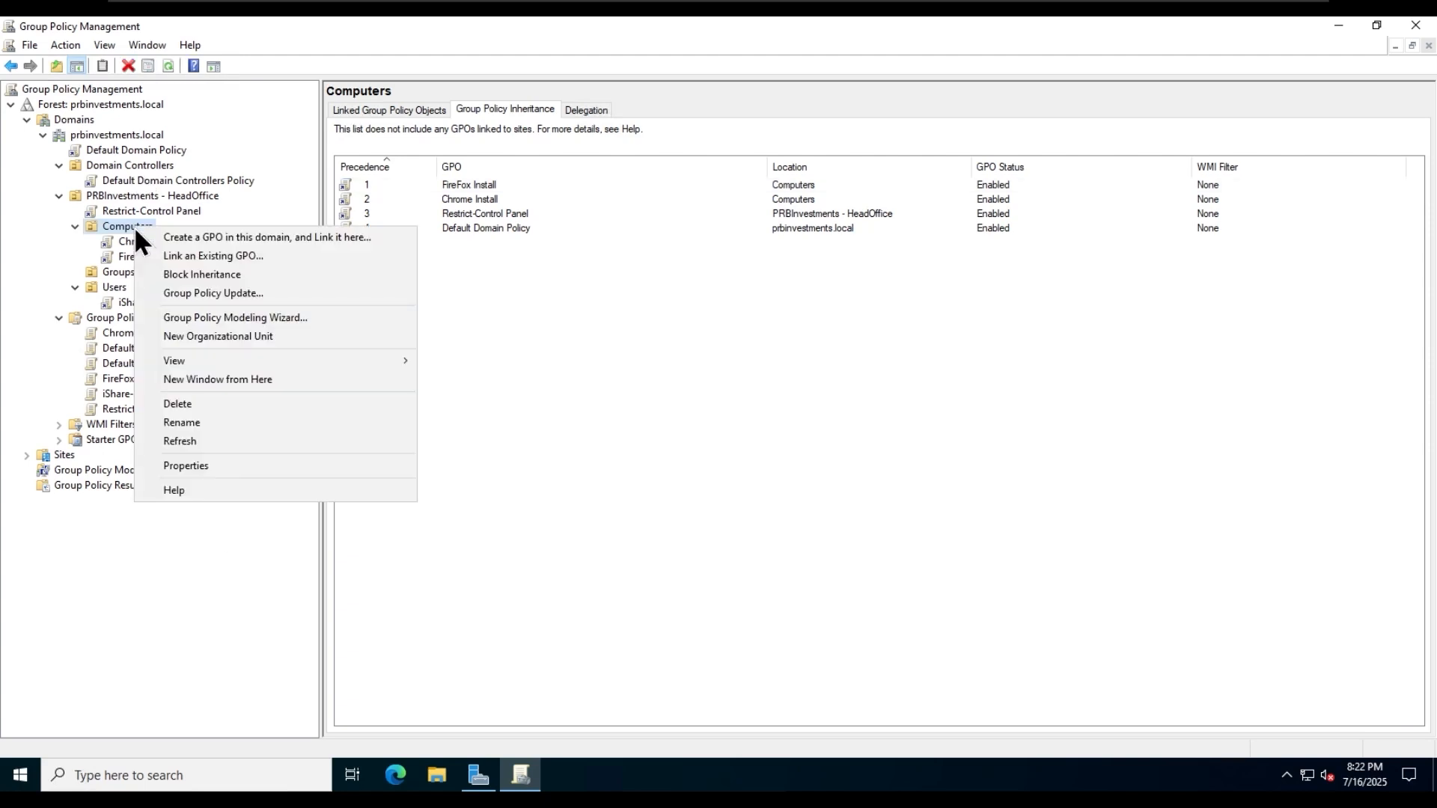
left_click(278, 276)
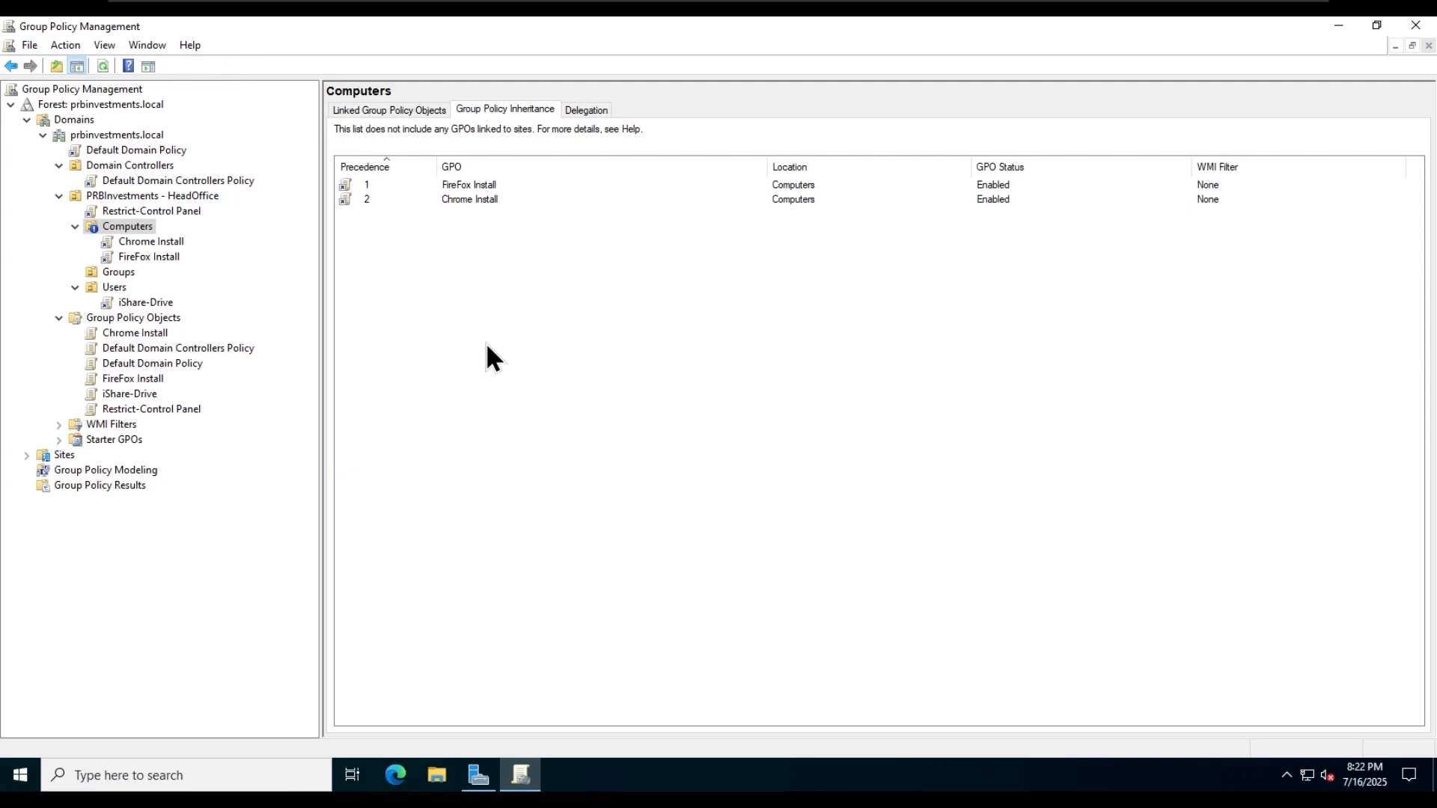
- Enforce the Default Domain Policy link at the domain level and check the Computers OU's Group Policy inheritance
left_click(163, 151)
right_click(164, 151)
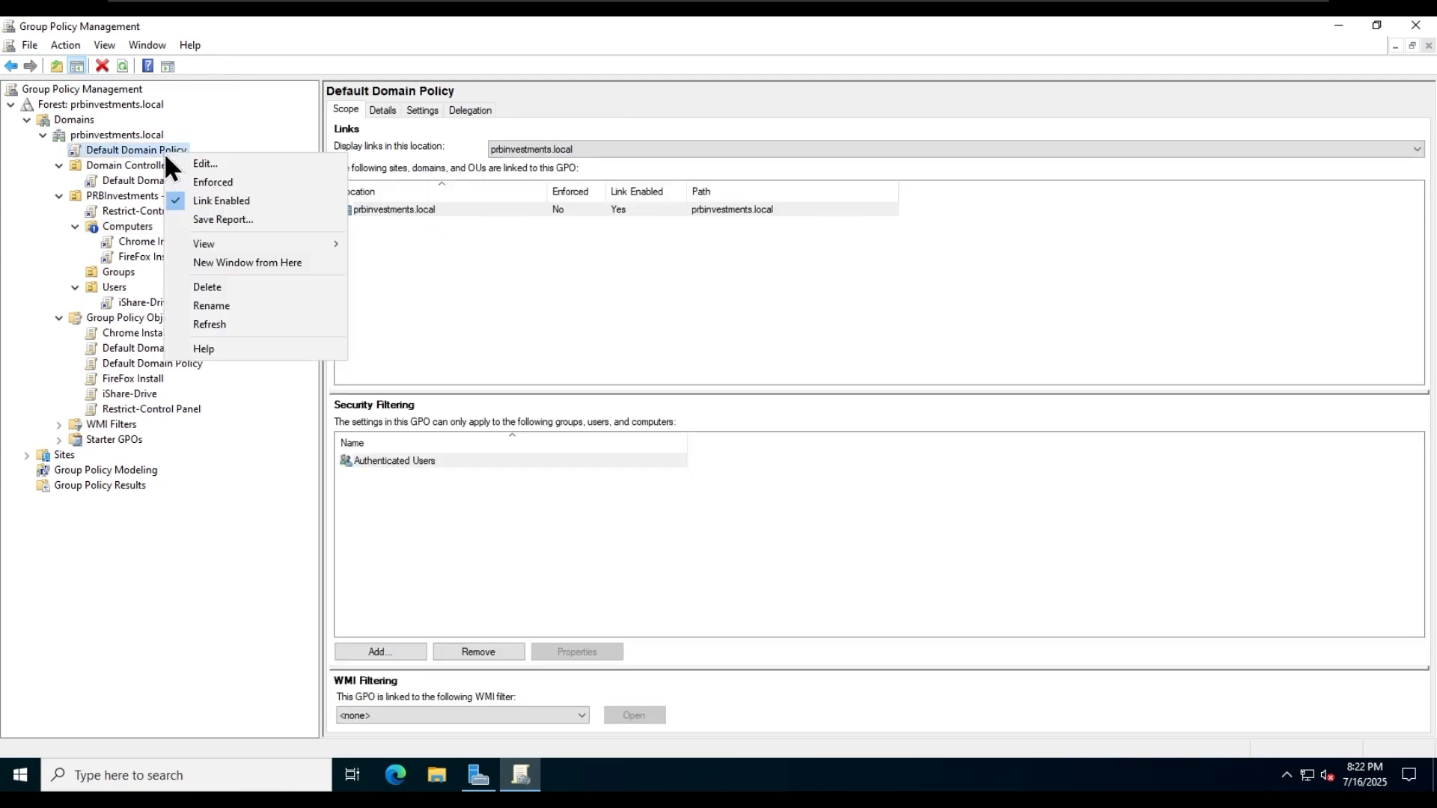
left_click(267, 183)
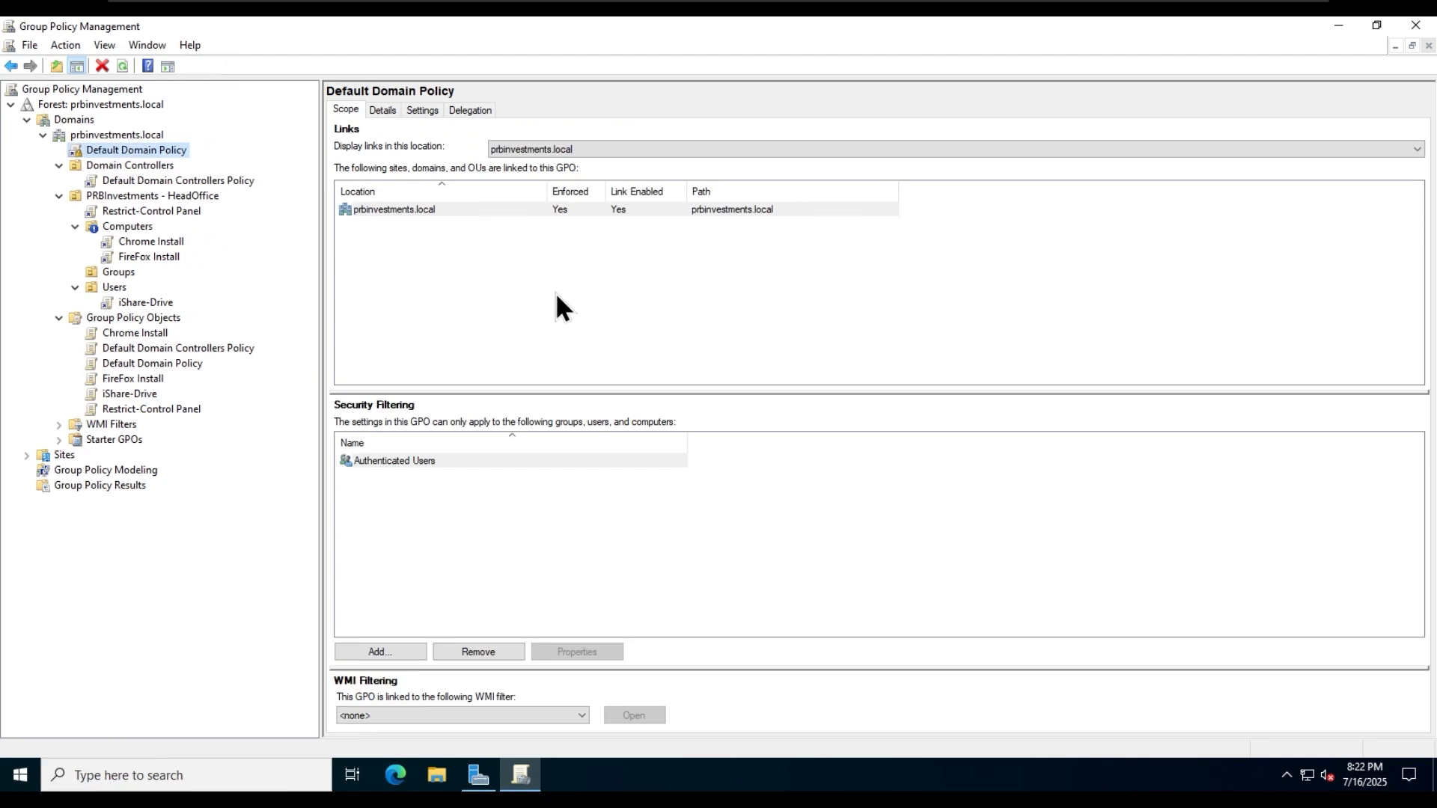
left_click(138, 229)
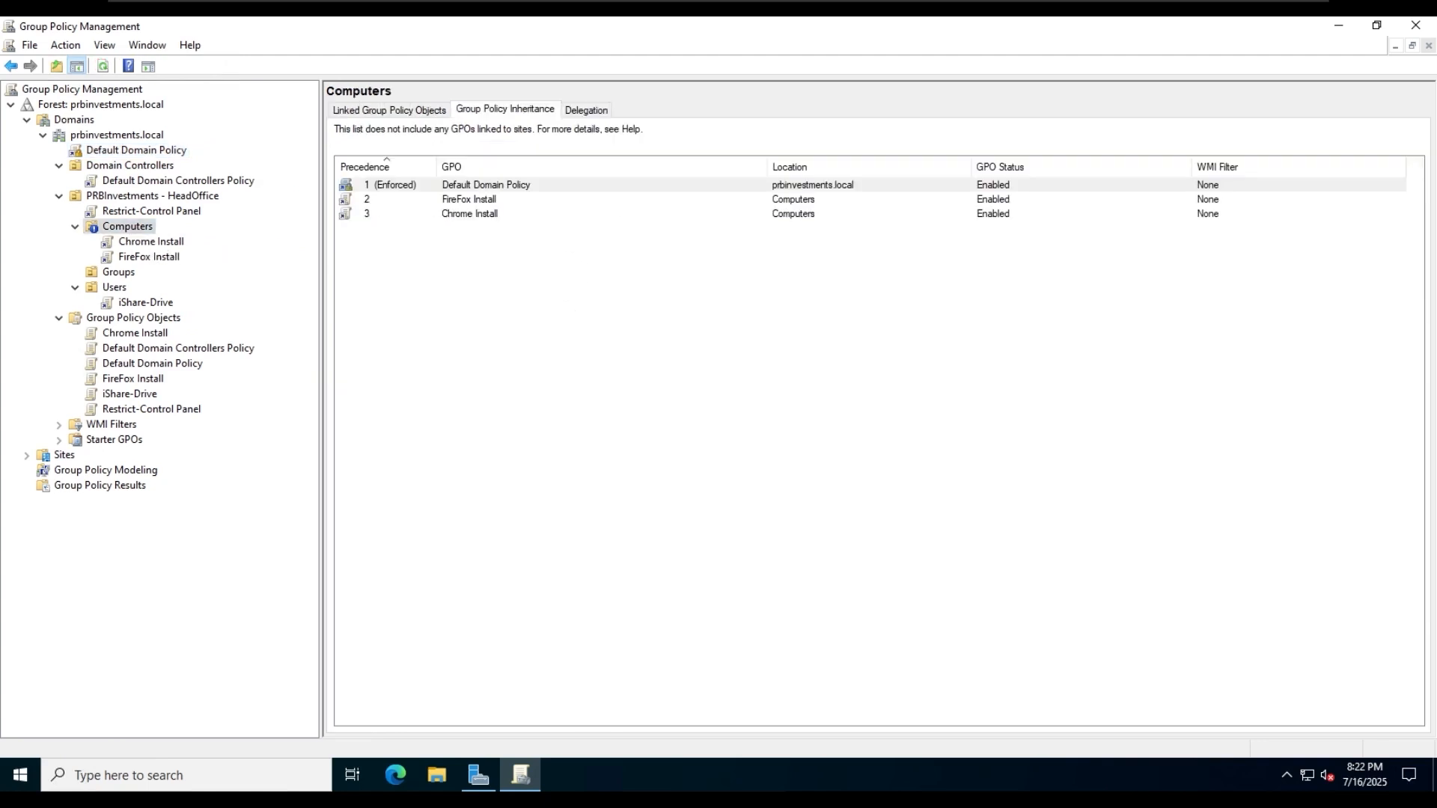
left_click(415, 173)
left_click(407, 170)
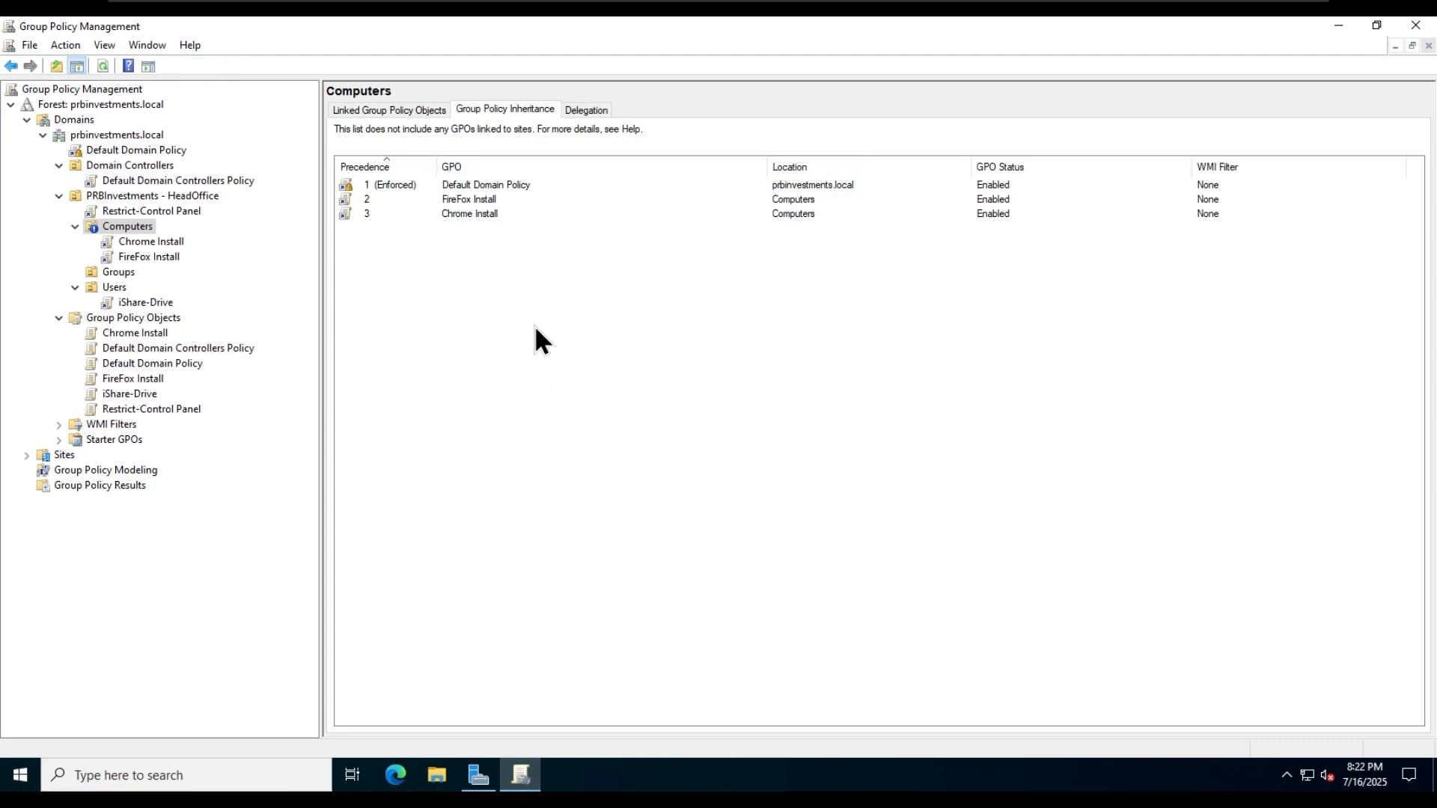
- Remove the inheritance block from the Computers OU and turn off enforcement of the Default Domain Policy link
right_click(136, 227)
left_click(235, 276)
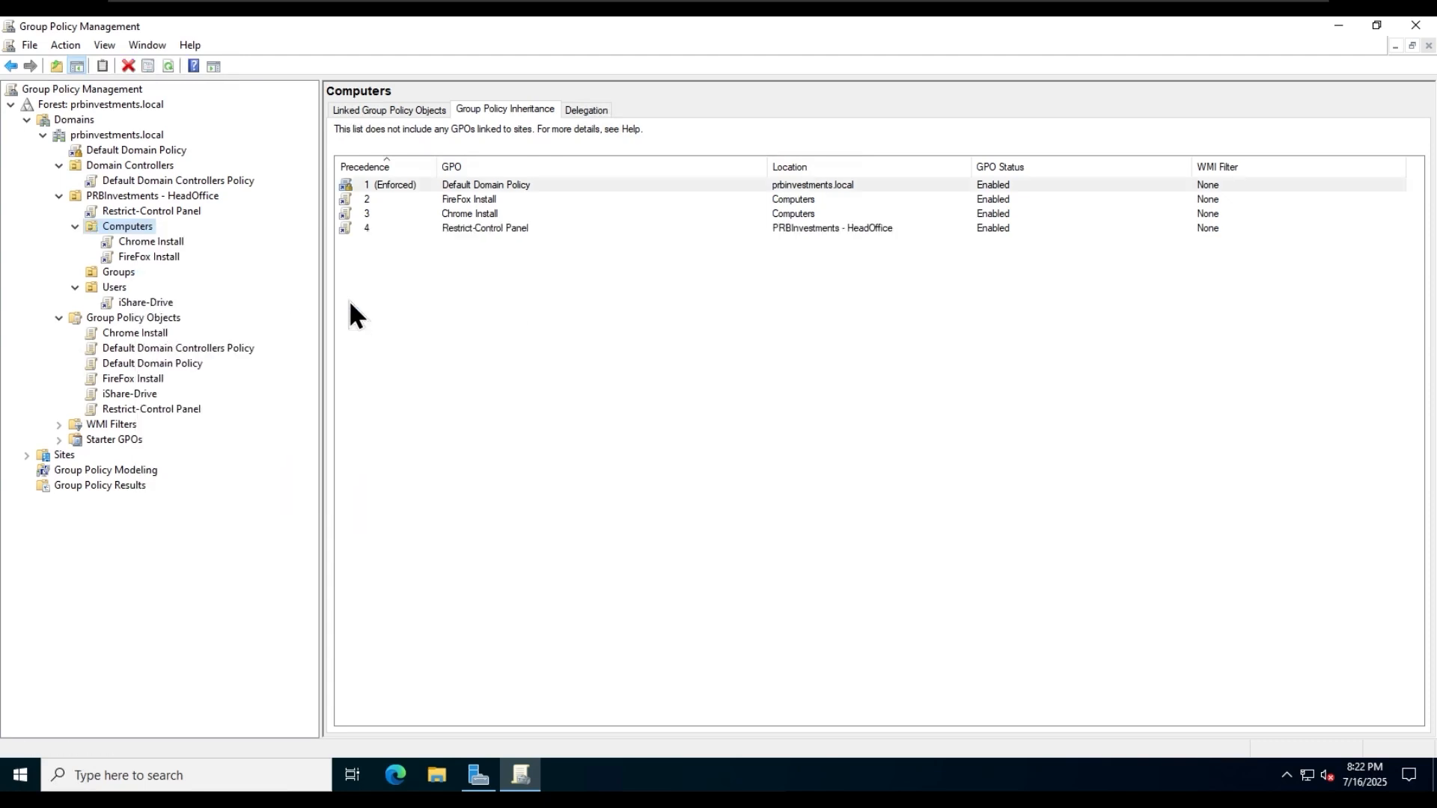
right_click(148, 149)
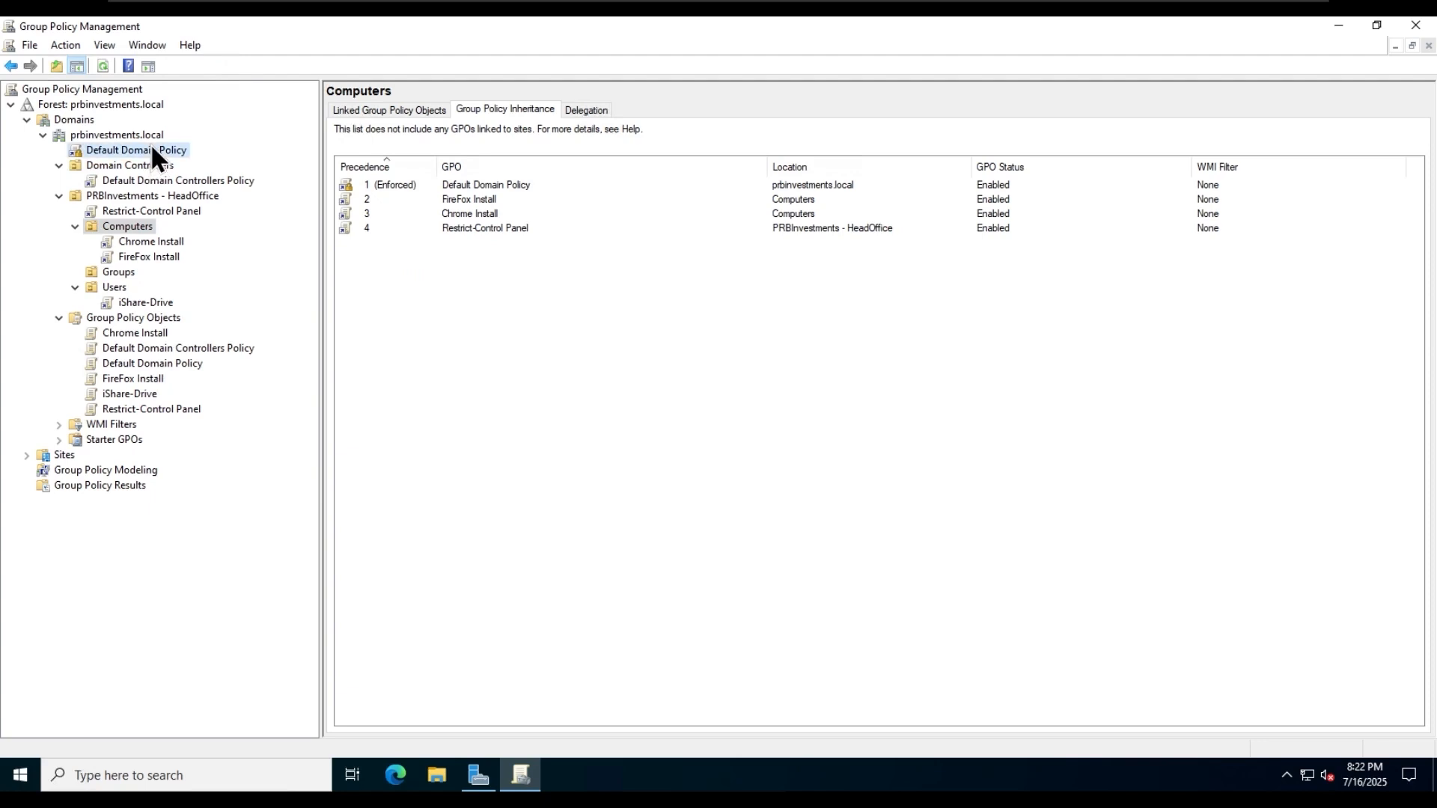
left_click(573, 369)
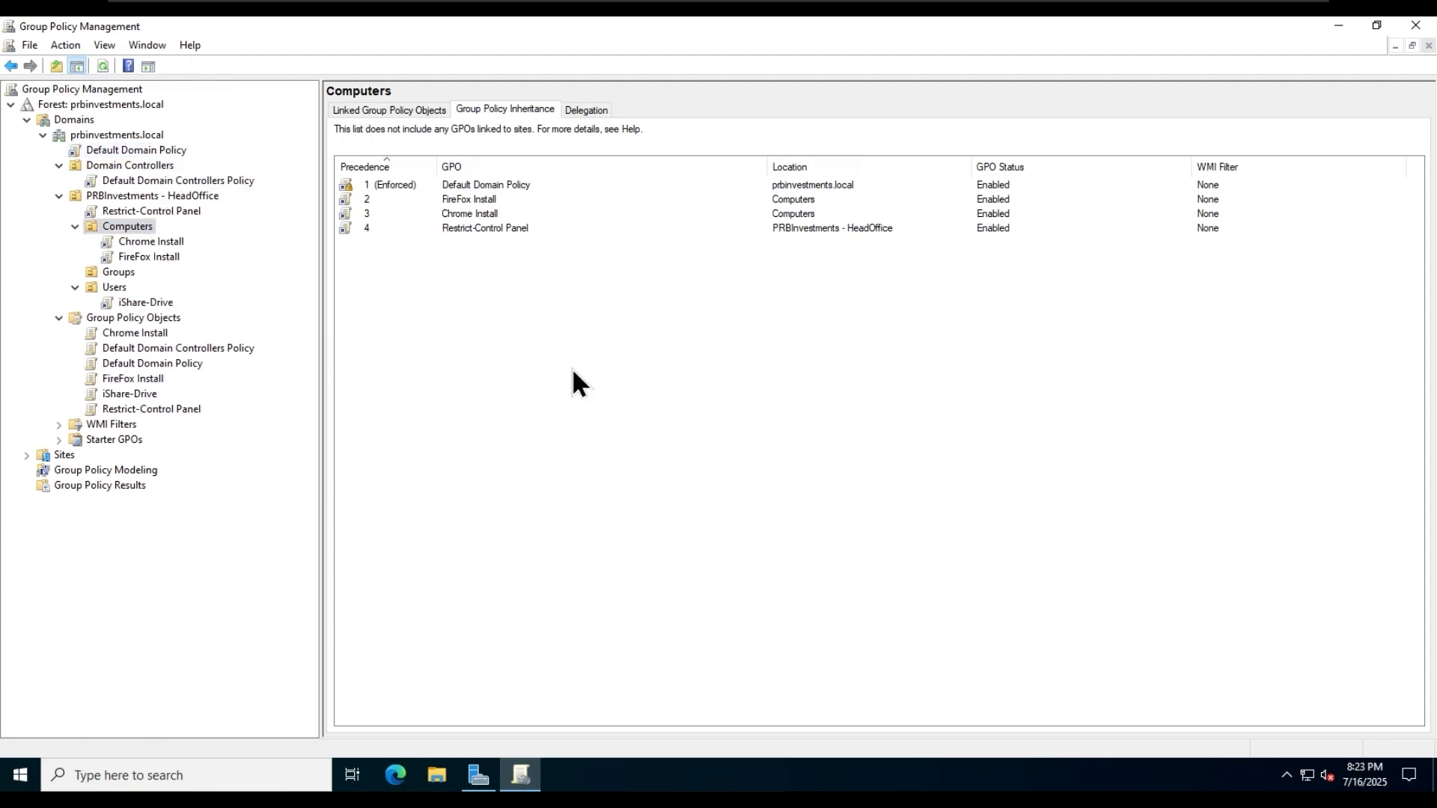
left_click(221, 547)
- Create a GPO named "Chrome URL Block and Set Homepage" and link it to the Users OU
left_click(113, 289)
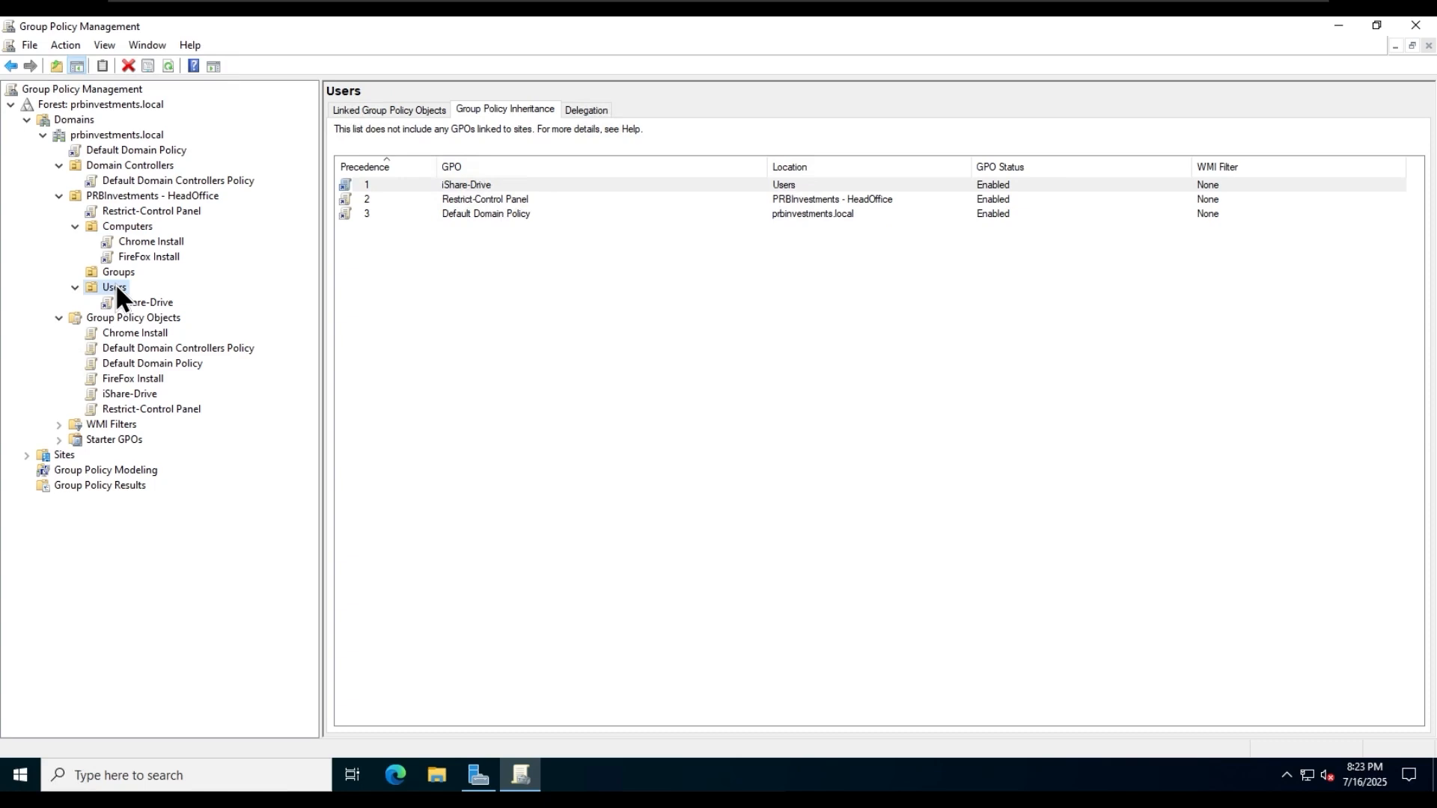
right_click(121, 289)
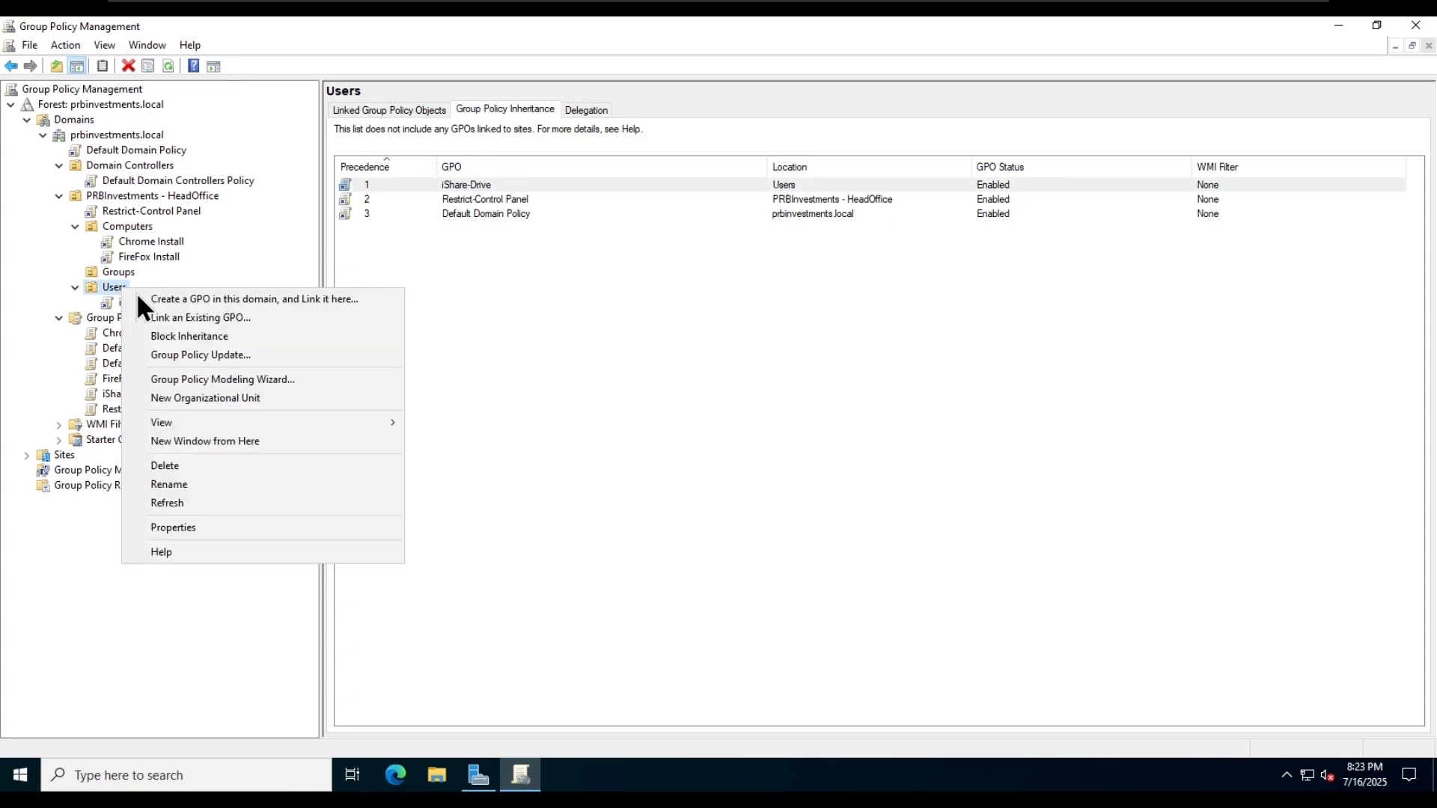
left_click(356, 301)
type("Chrome UR")
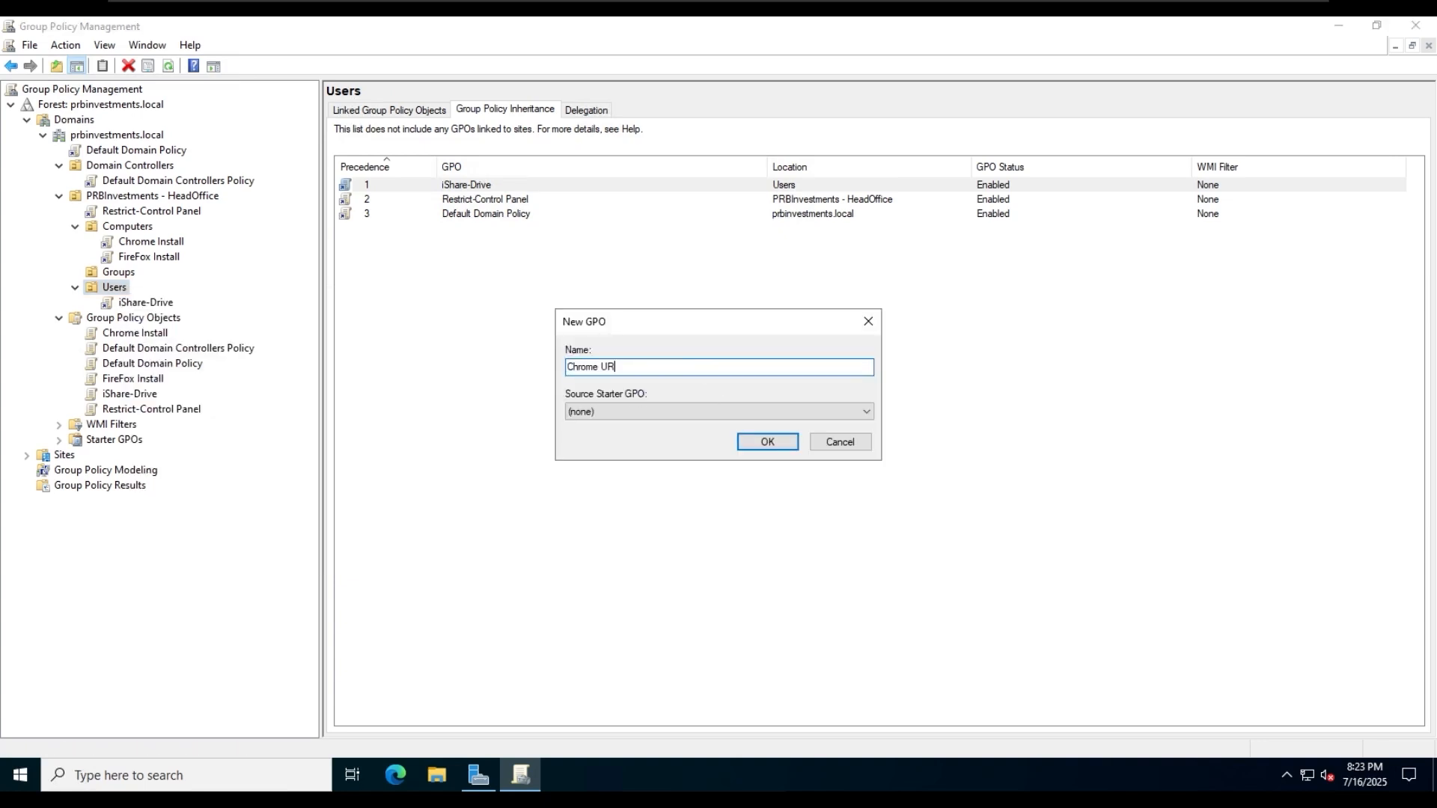
type("L Block and Set Homepage")
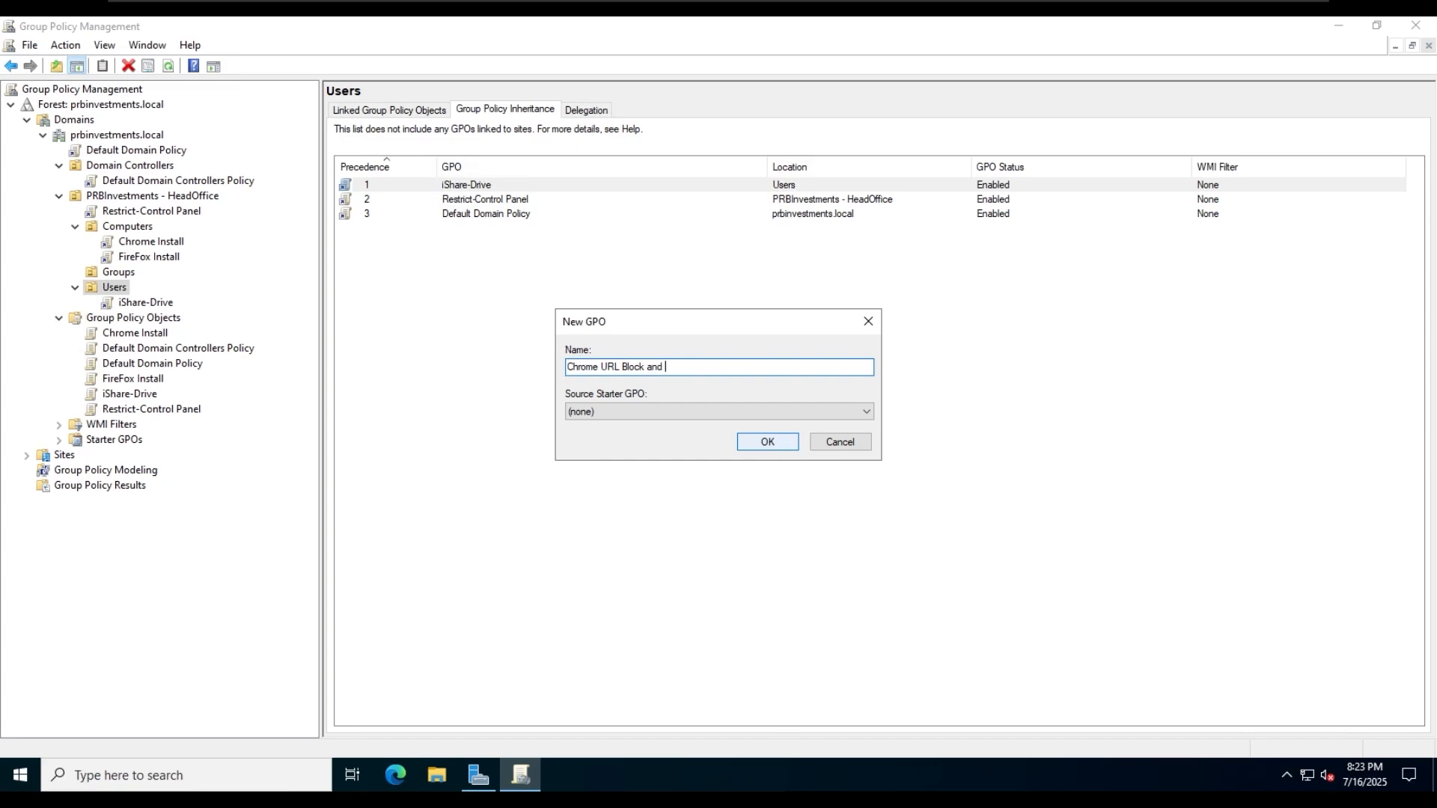
left_click(767, 441)
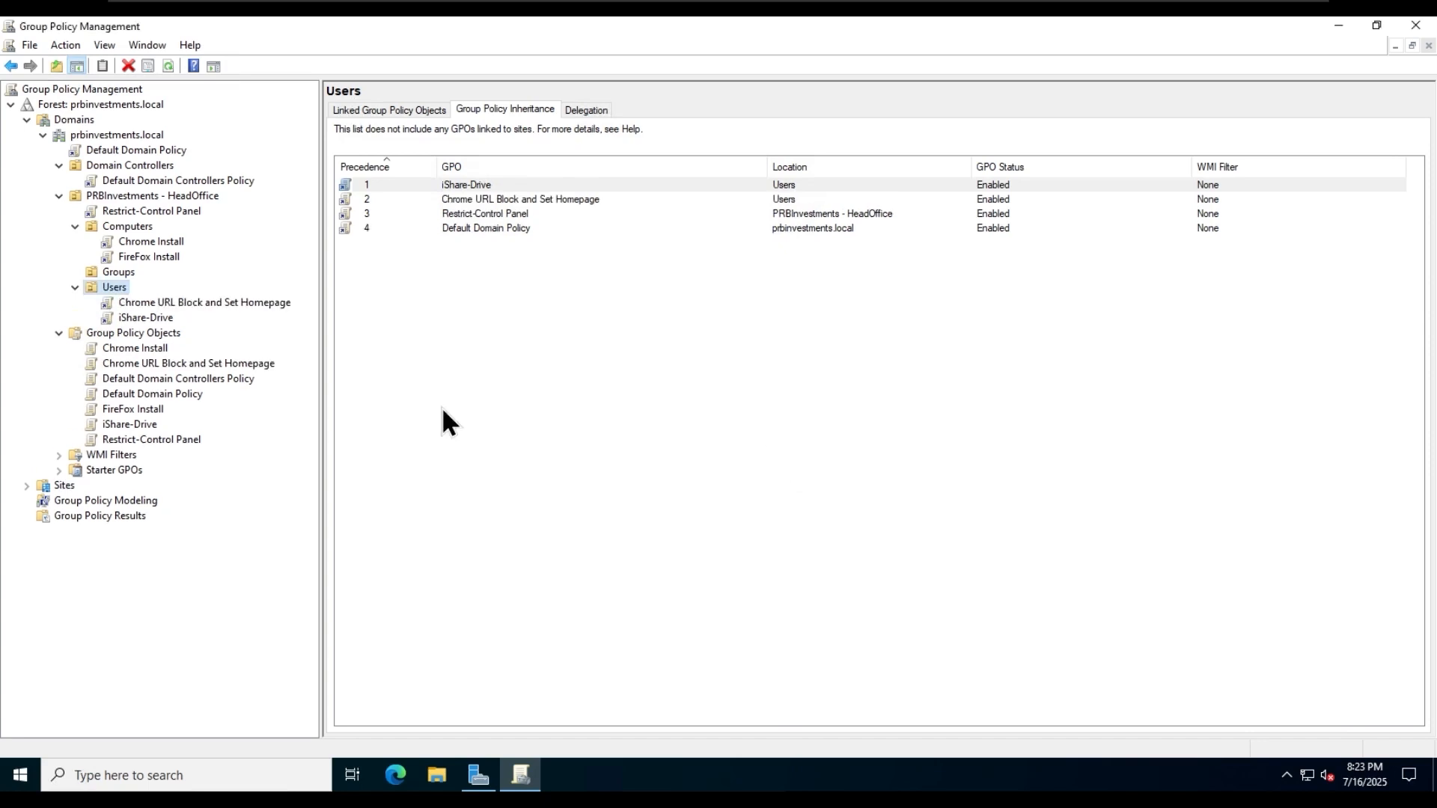
- Open the Chrome URL Block and Set Homepage GPO for editing and go to Administrative Templates in the User Configuration policies
left_click(225, 301)
right_click(226, 299)
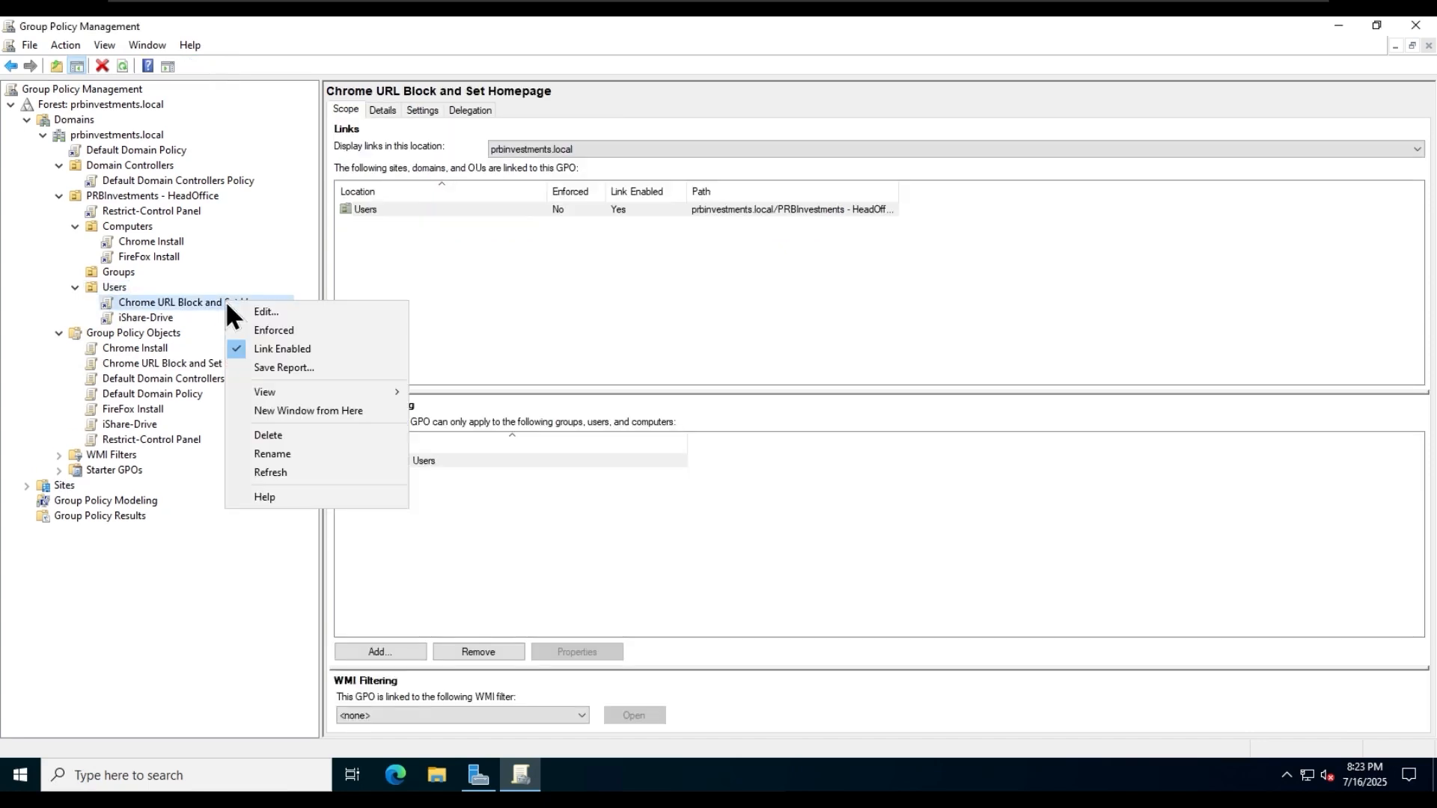
left_click(289, 308)
left_click(682, 95)
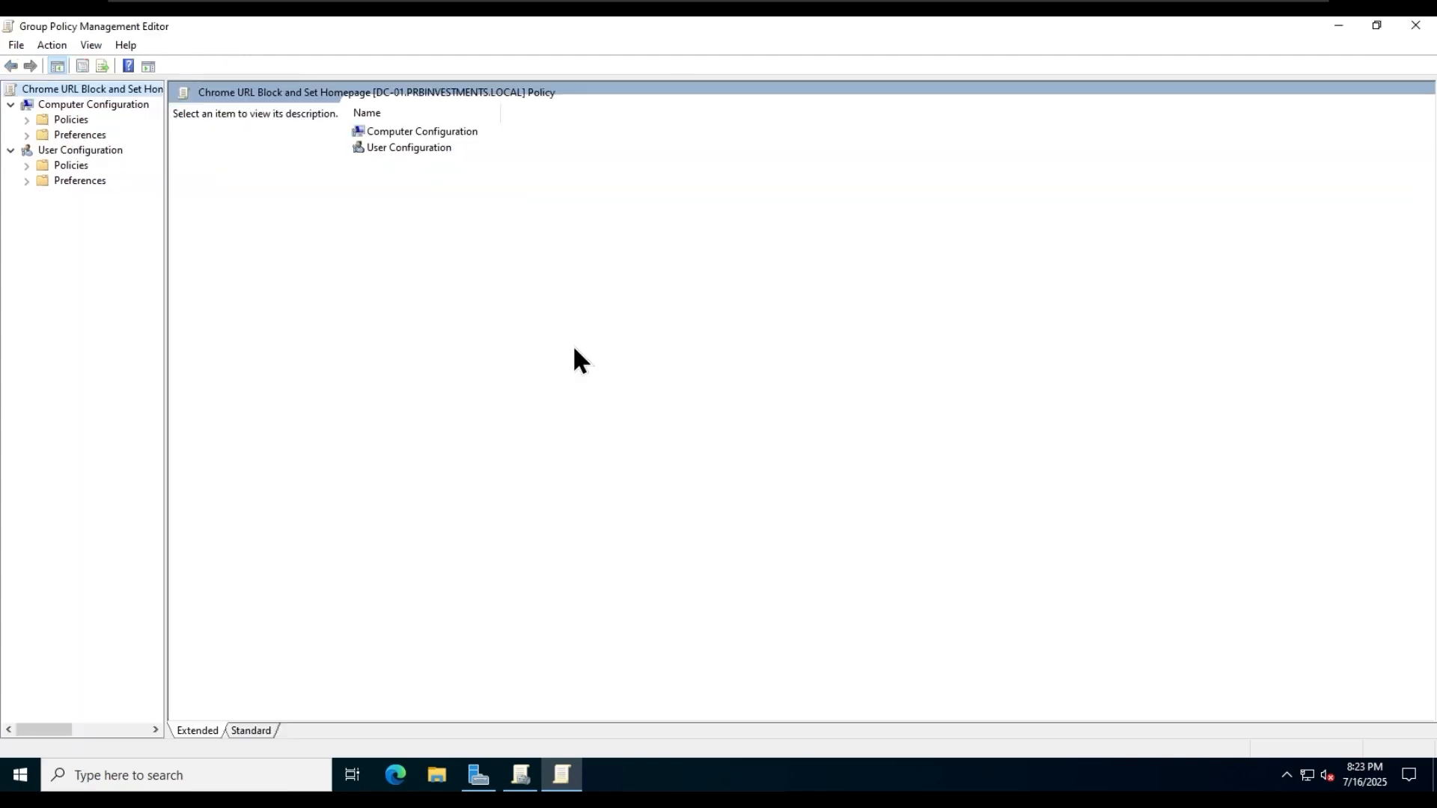
double_click(419, 151)
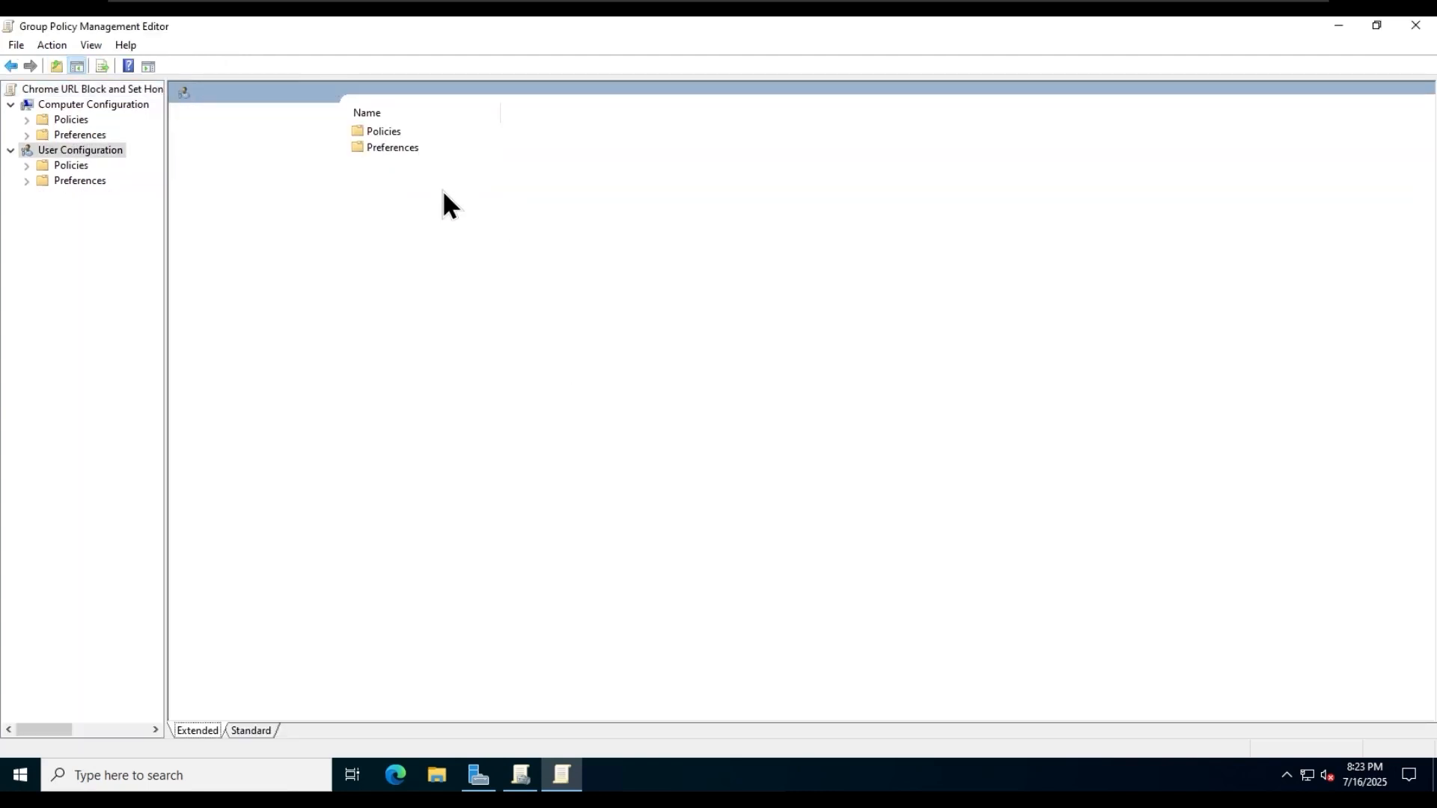
double_click(386, 133)
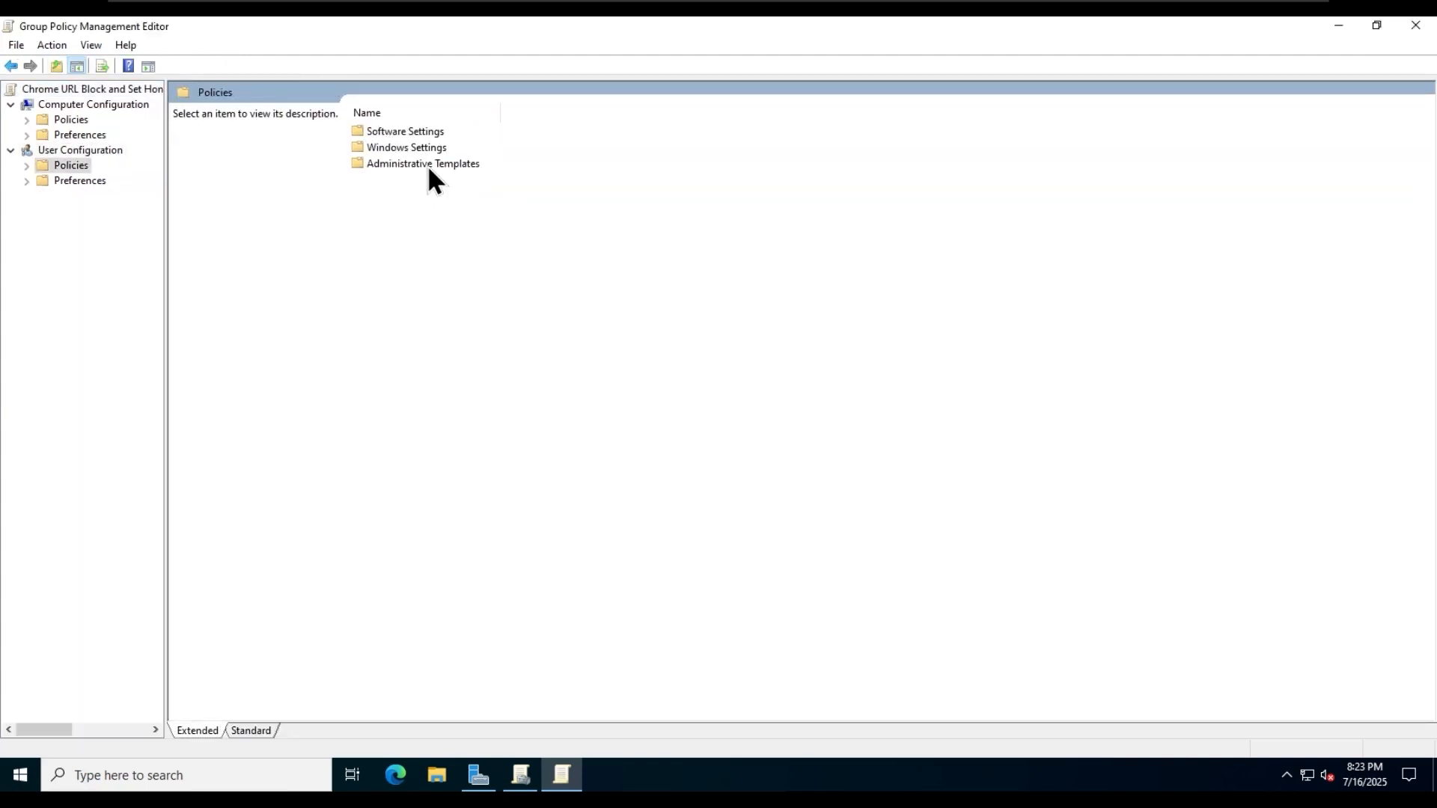
double_click(428, 165)
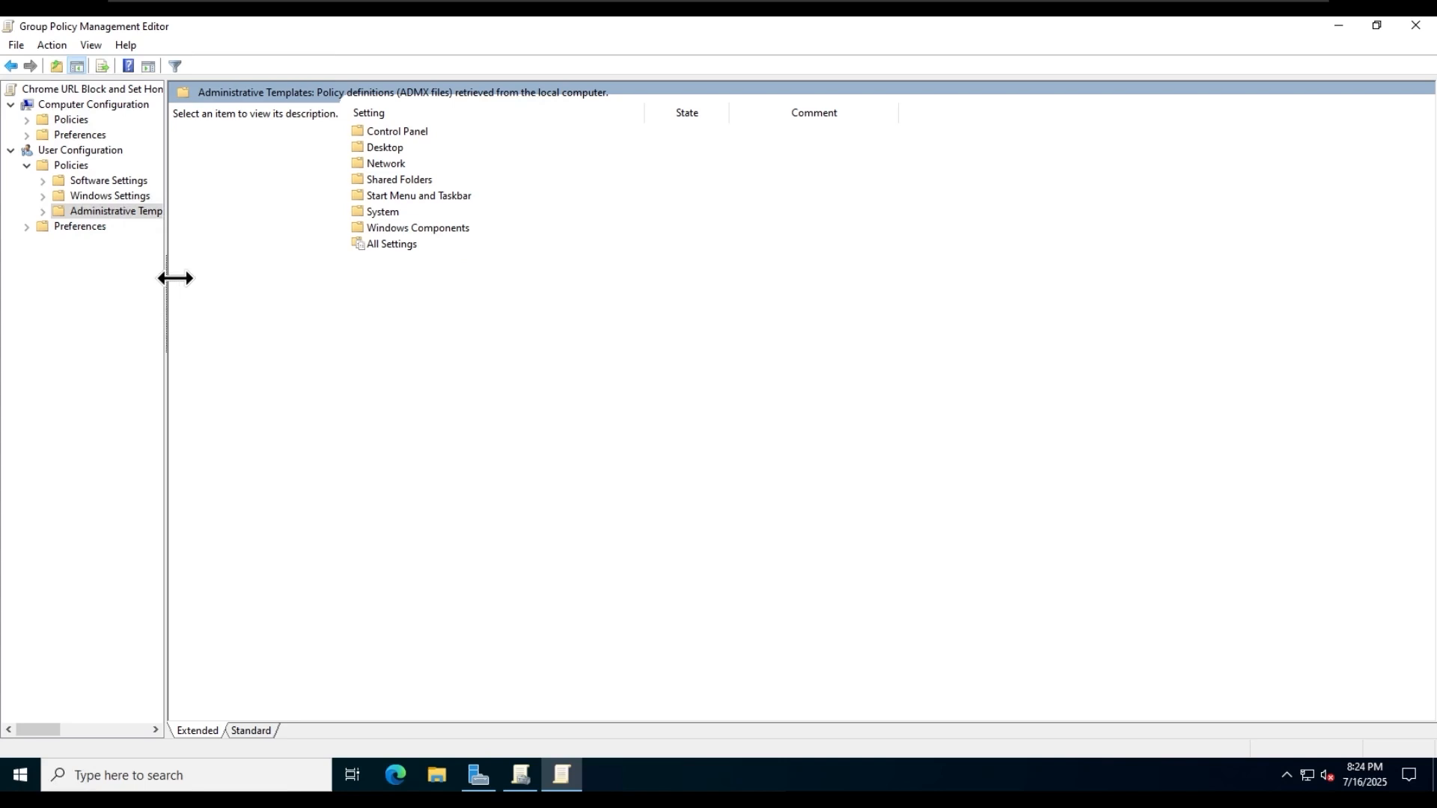
- Add the chrome.adm policy template from GoogleChromeEnterpriseBundle64\Configuration\adm\en-US in Downloads to the user Administrative Templates
left_click_drag(165, 279, 218, 251)
right_click(169, 214)
left_click(226, 223)
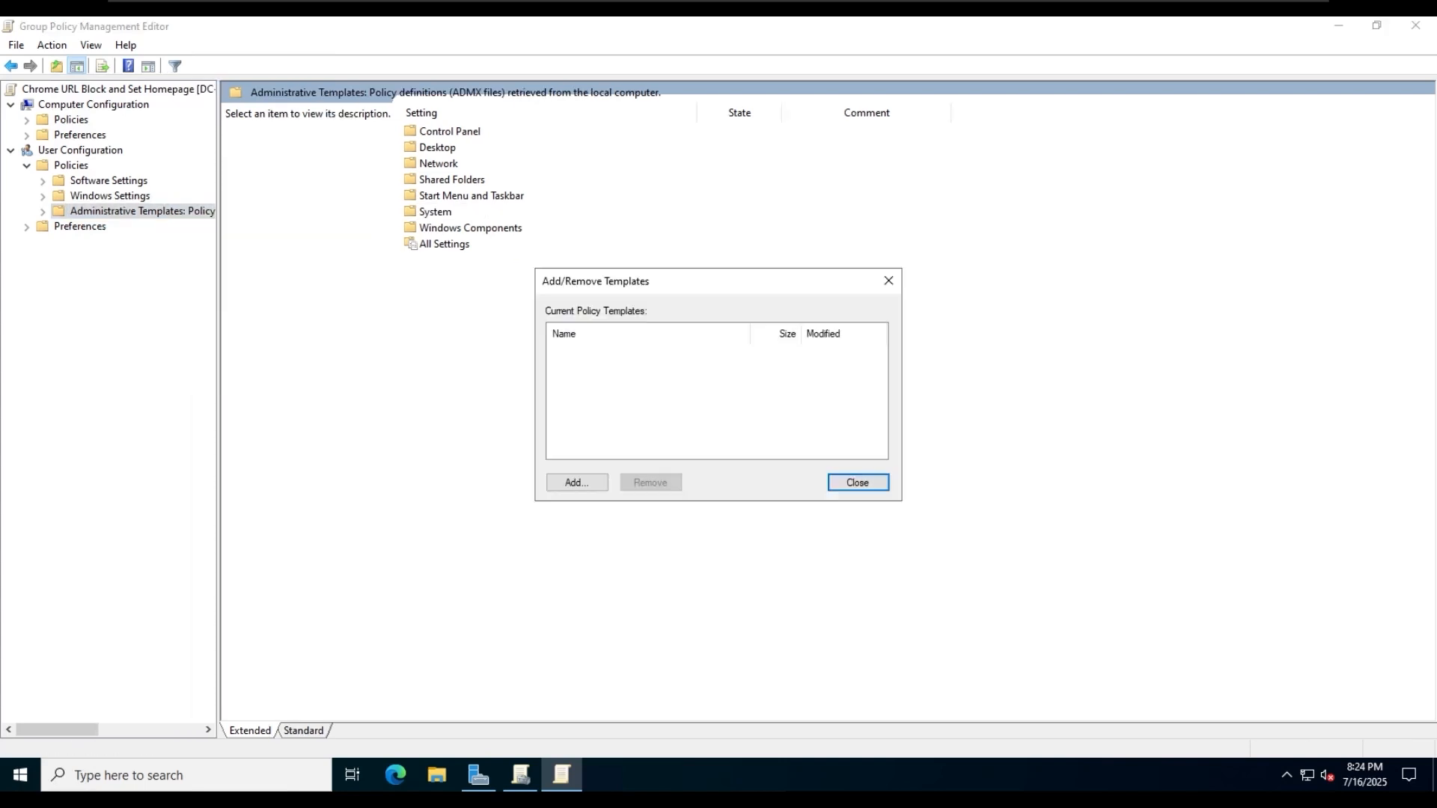
left_click(578, 483)
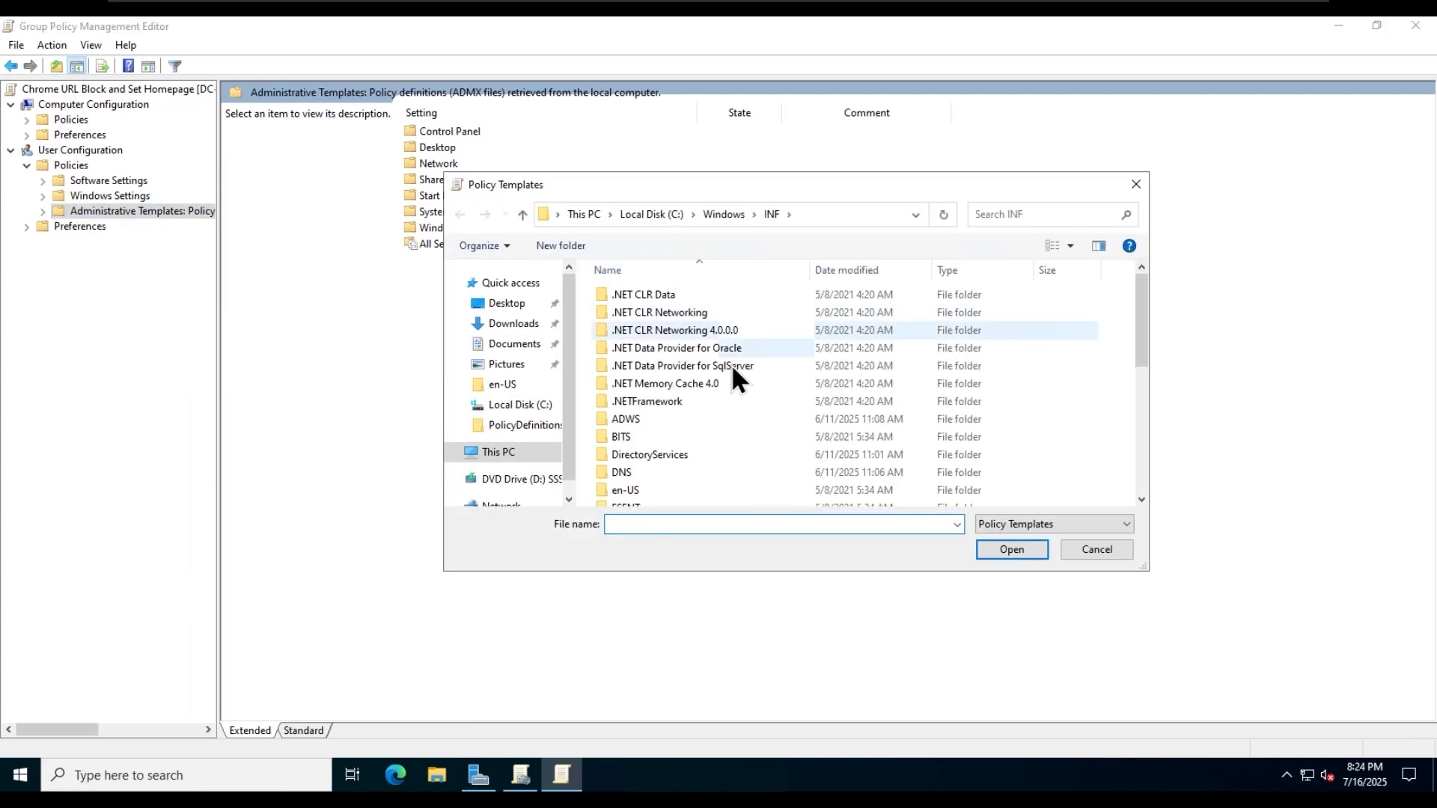
left_click(512, 323)
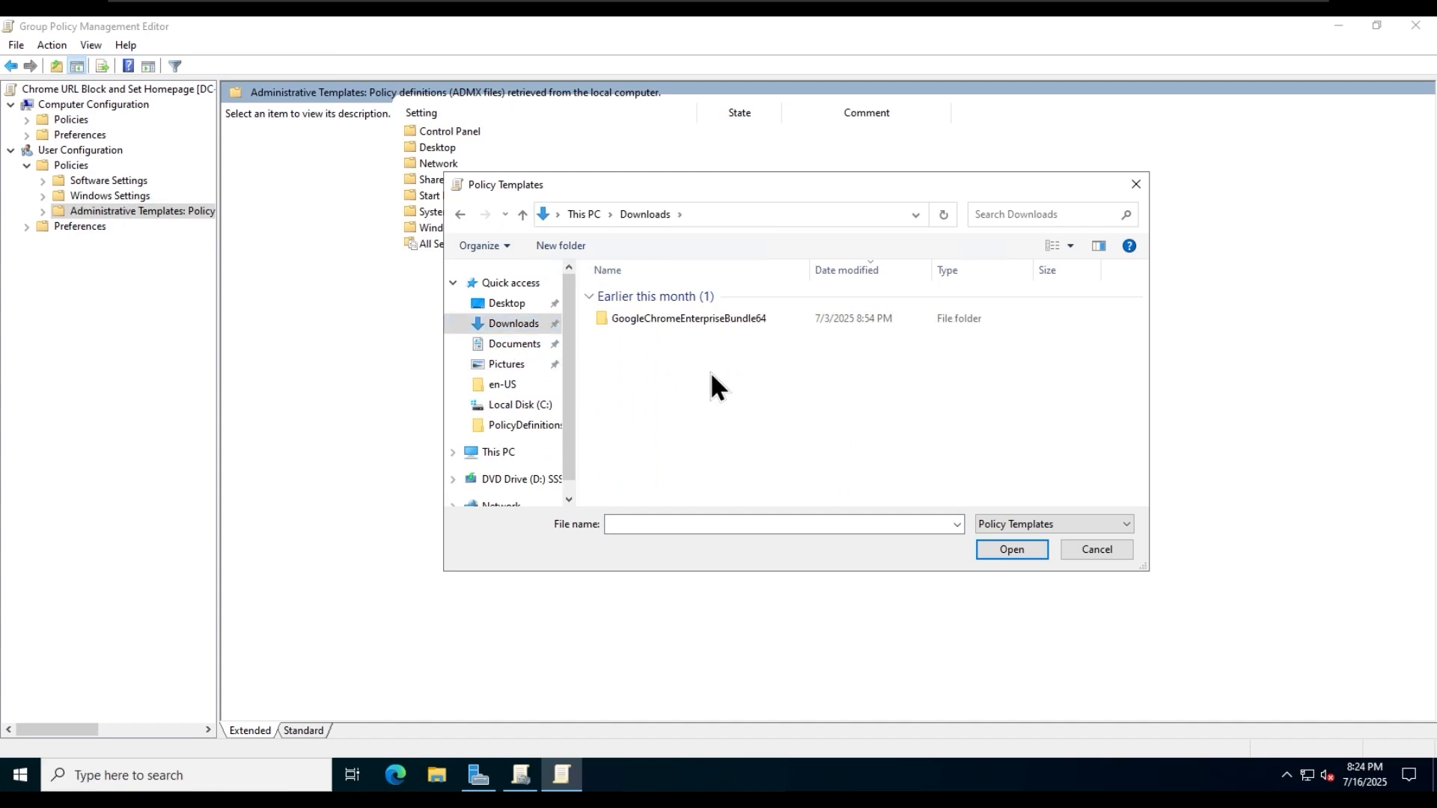
double_click(703, 321)
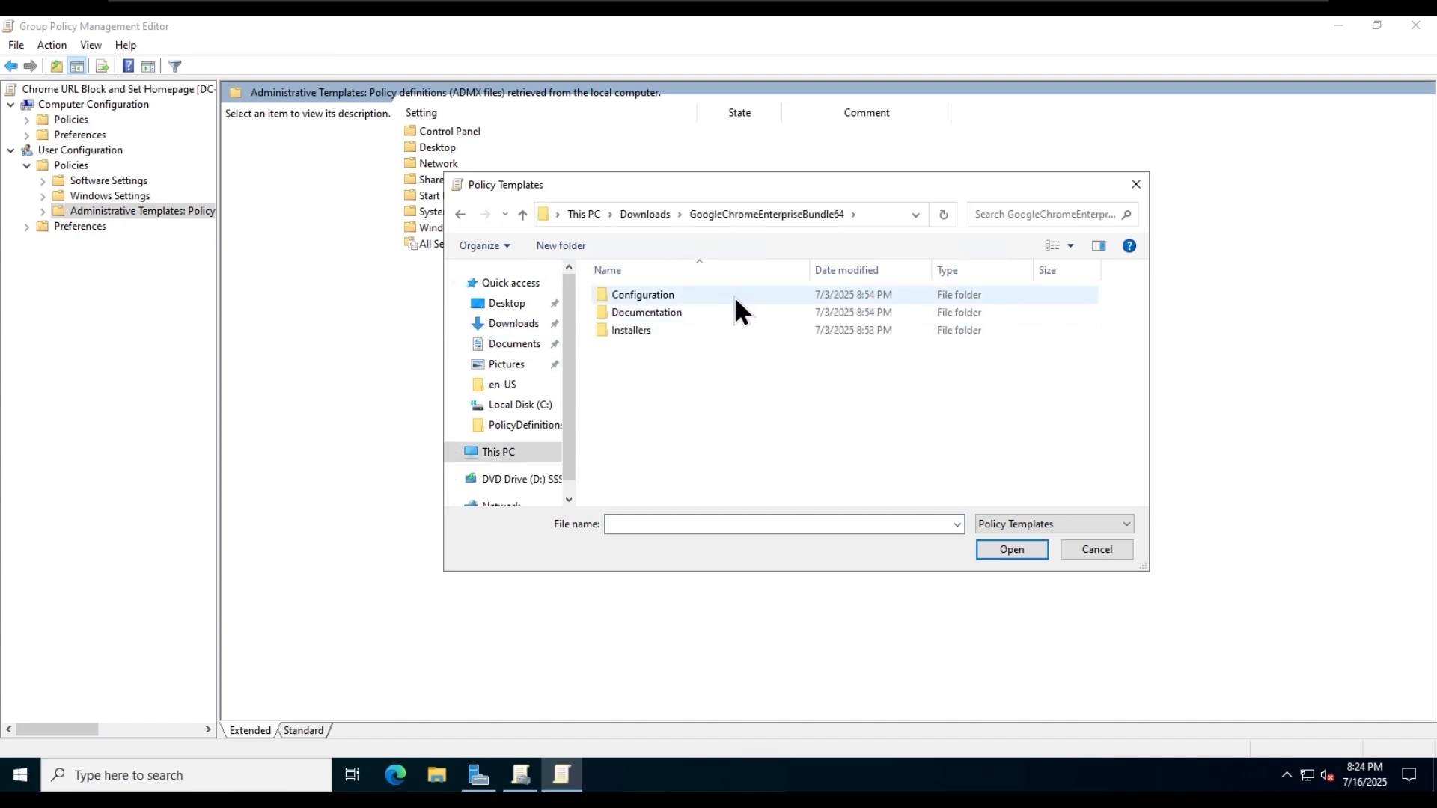
double_click(734, 295)
double_click(676, 299)
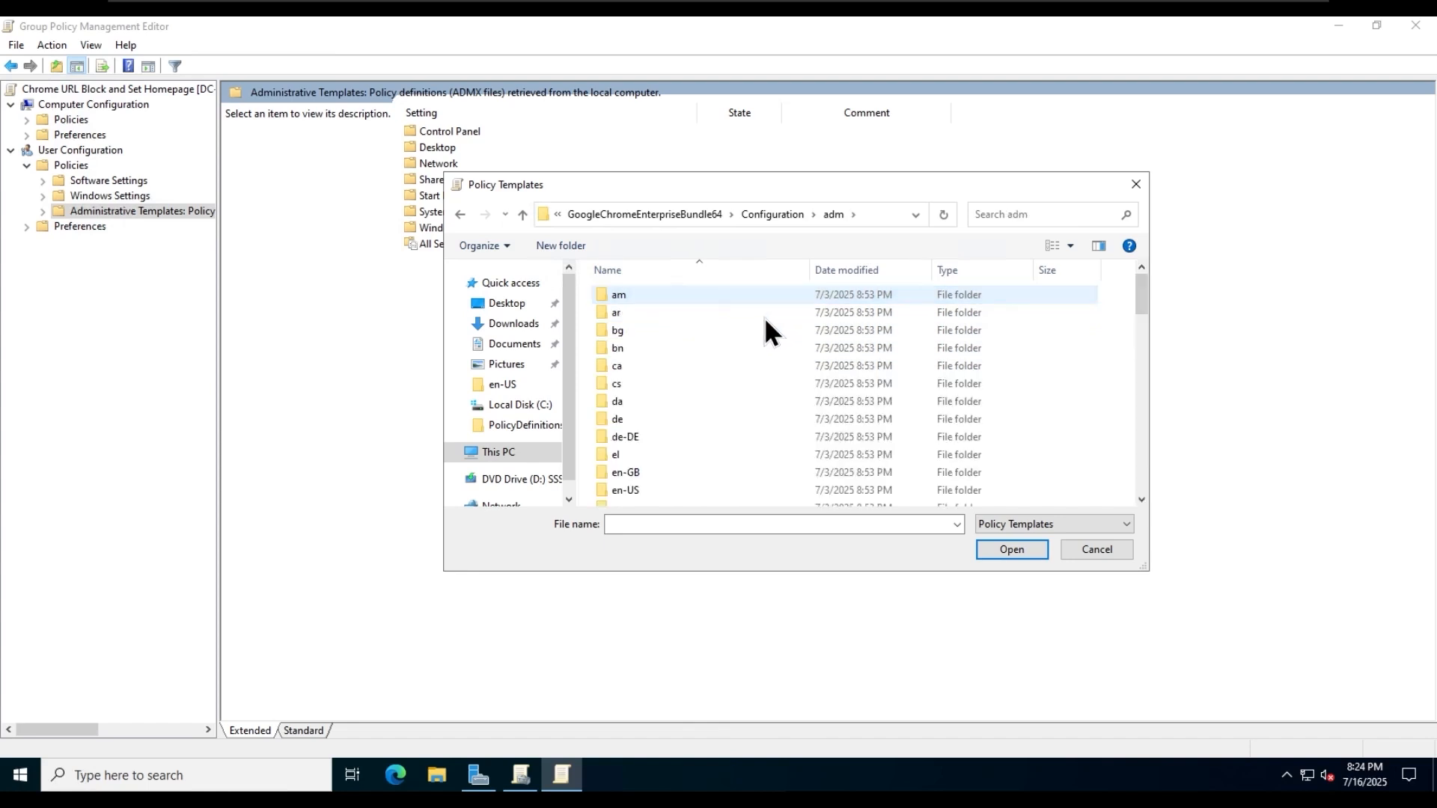
scroll(643, 447, "down", 1)
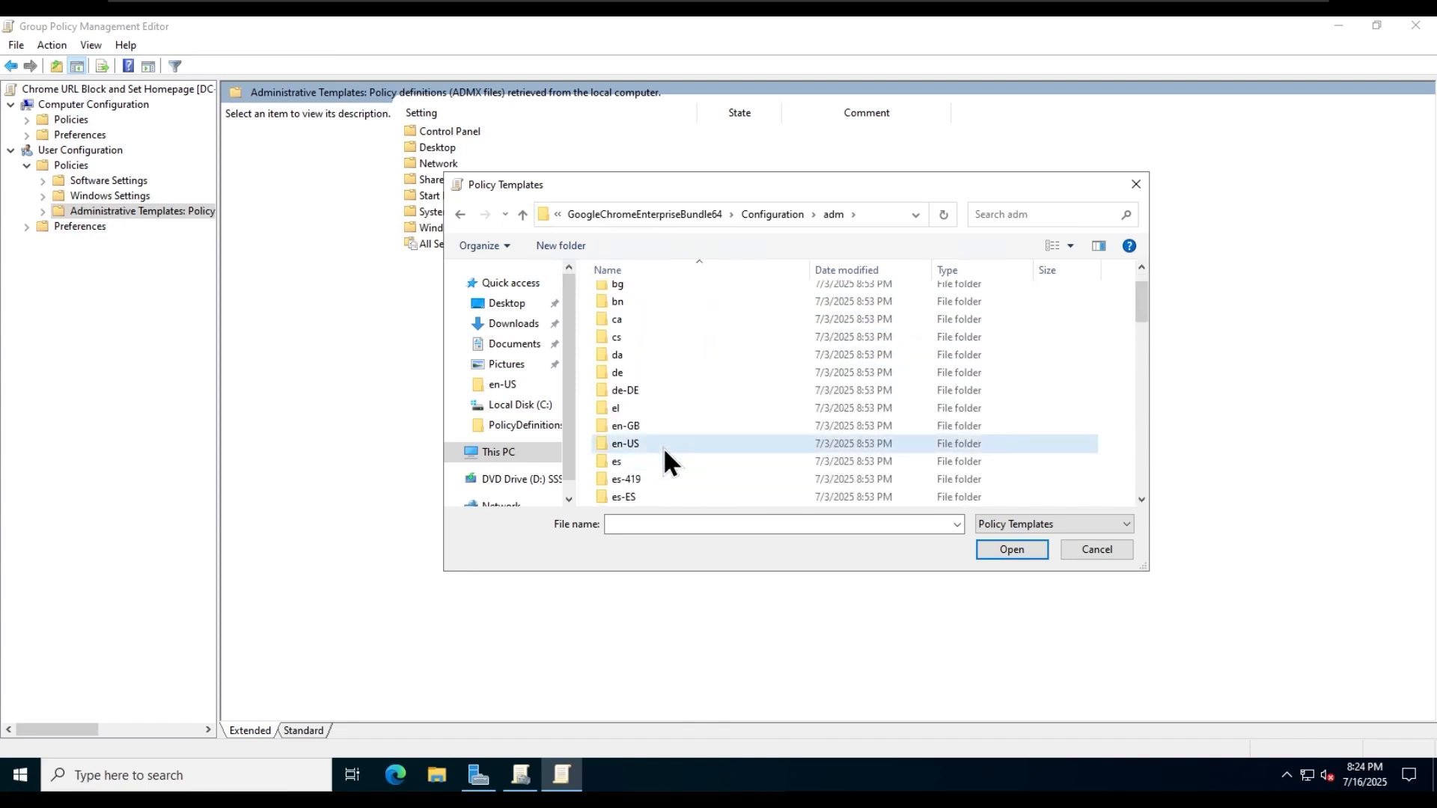
double_click(694, 446)
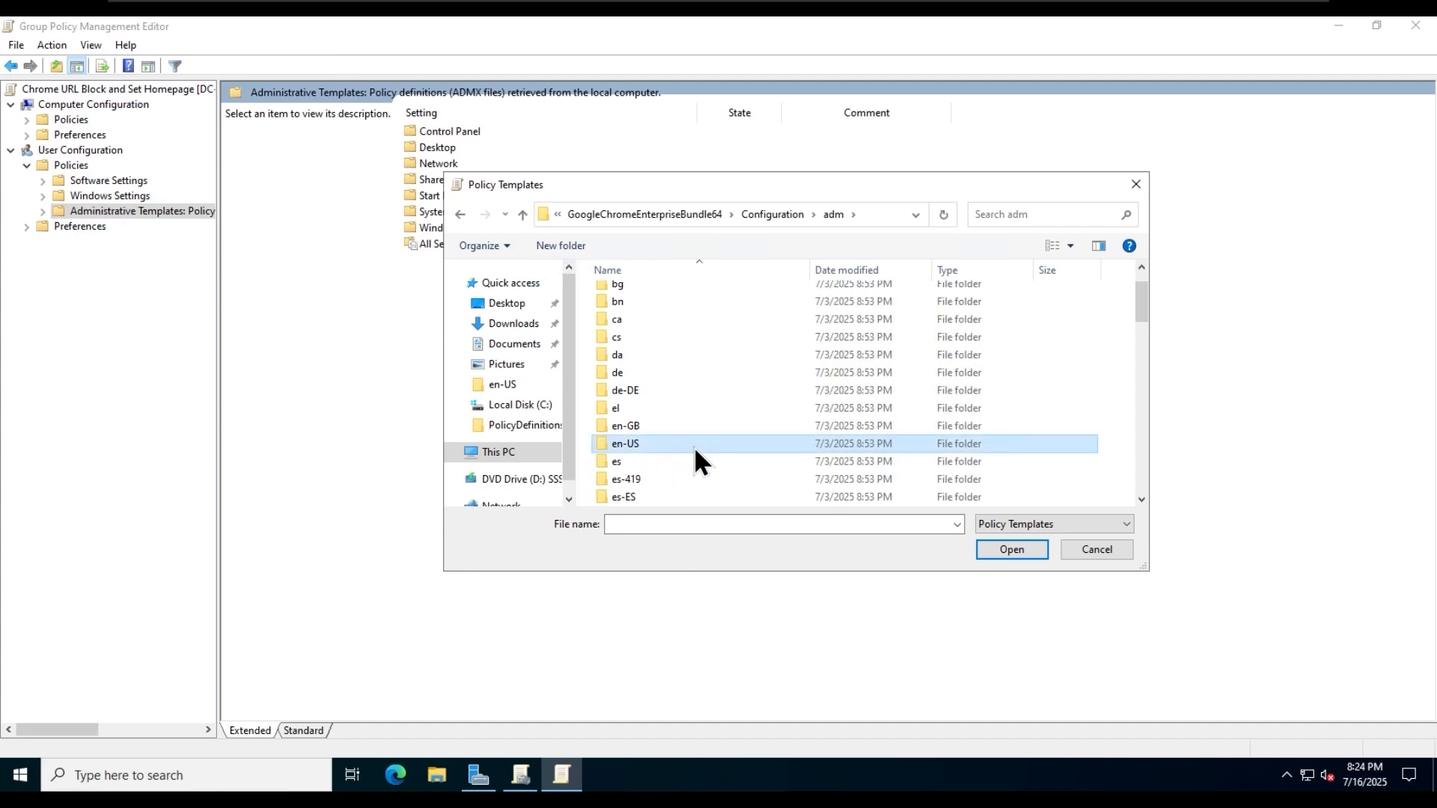
left_click(679, 296)
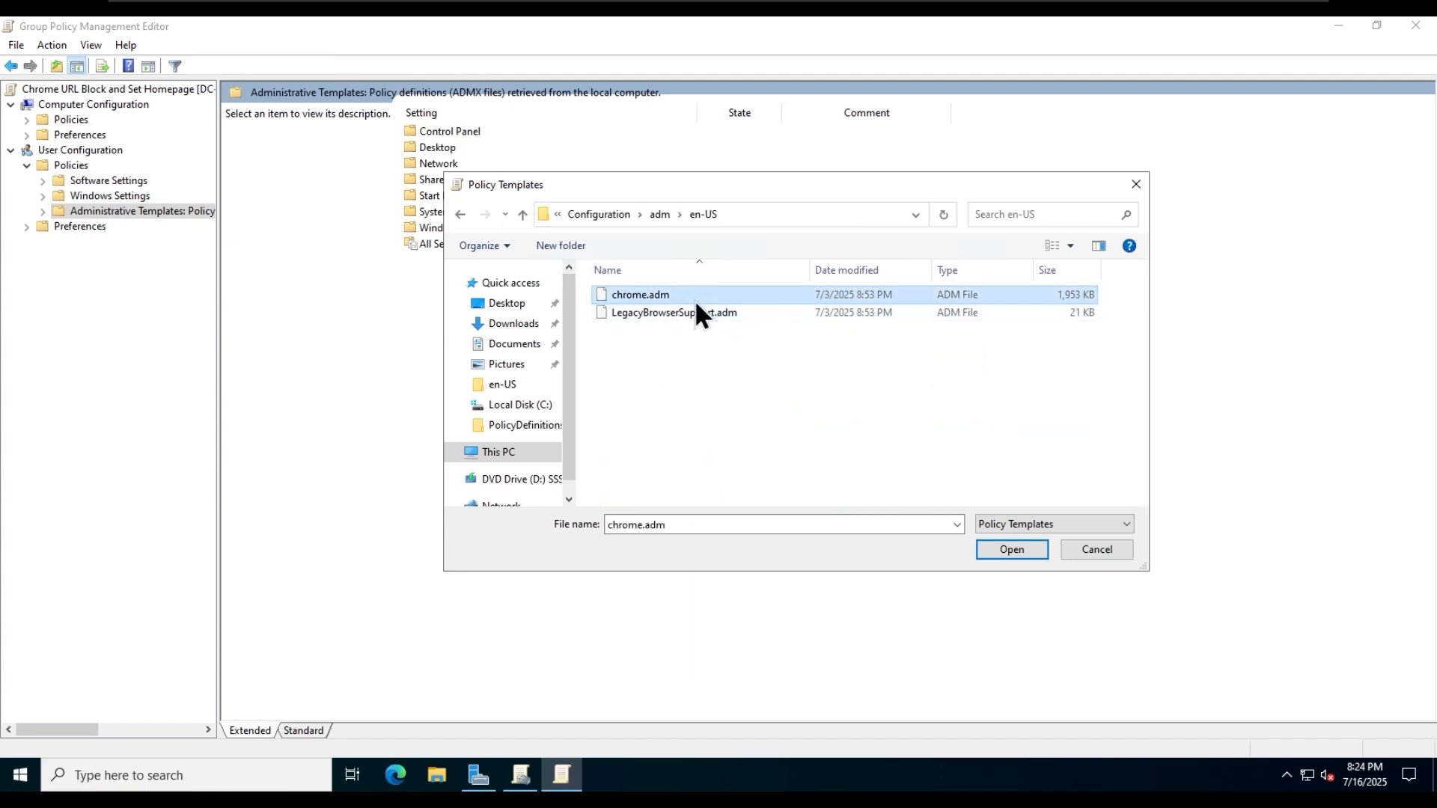
left_click(1012, 549)
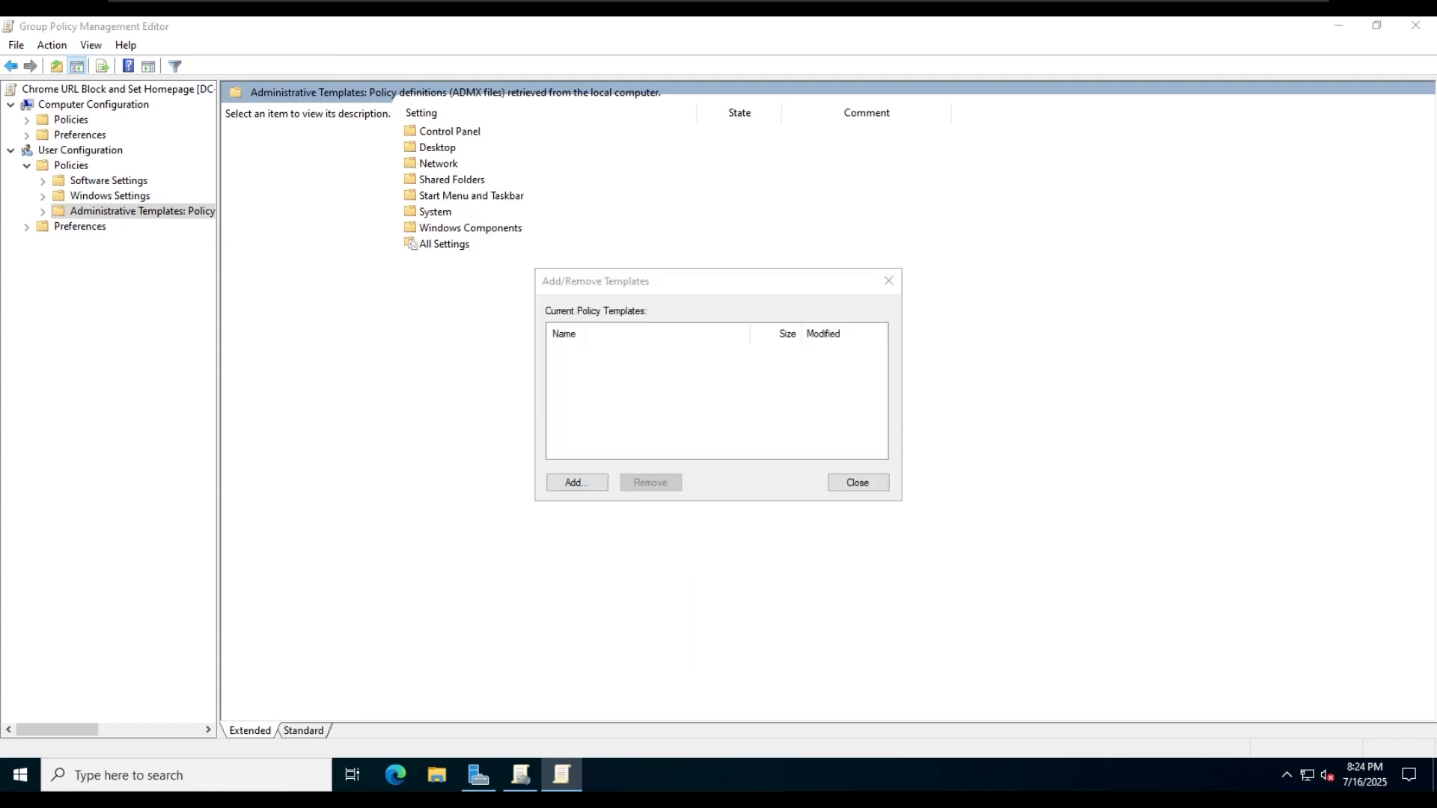
left_click(856, 482)
- Go to the Google Chrome policy folder inside Google under Classic Administrative Templates (ADM)
left_click(579, 244)
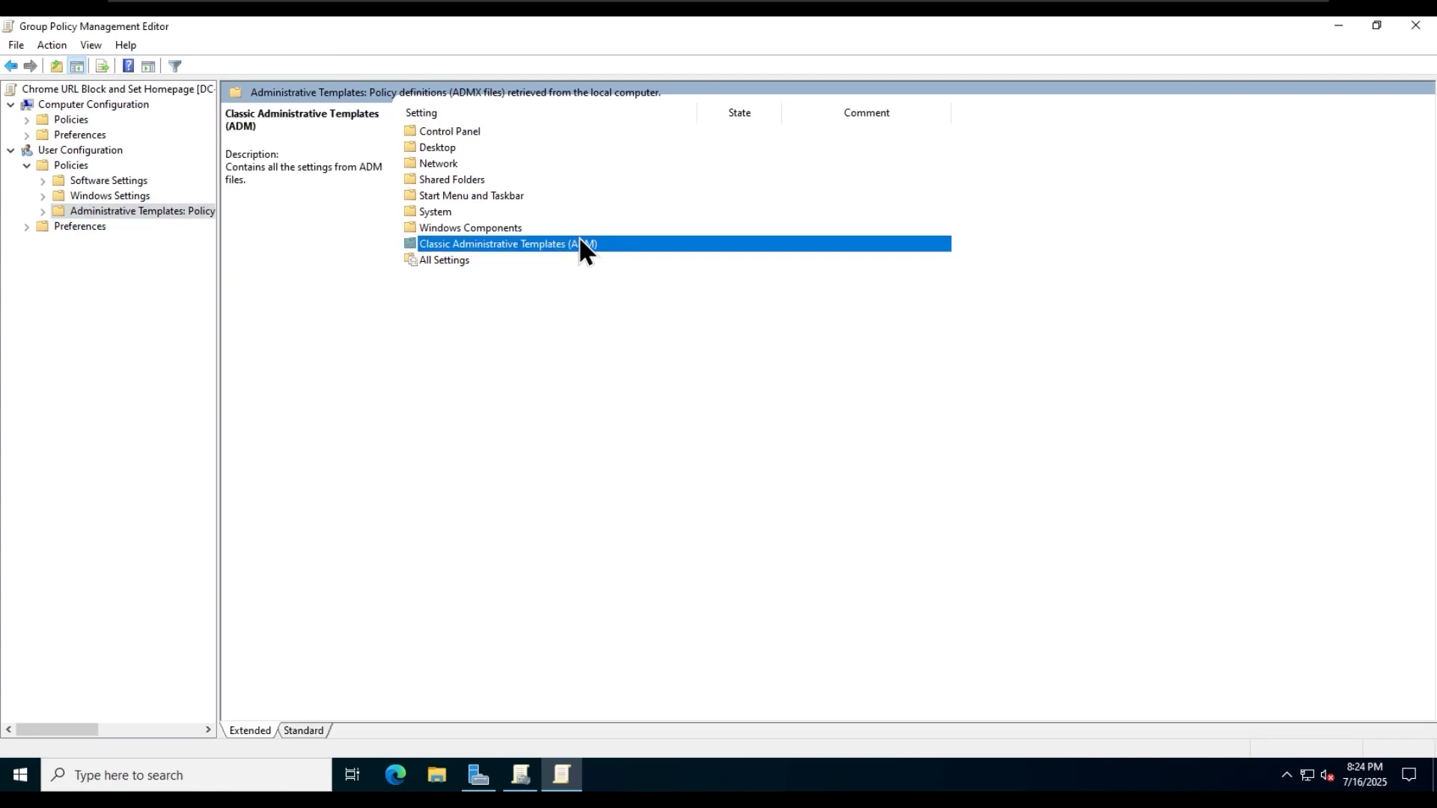
double_click(720, 249)
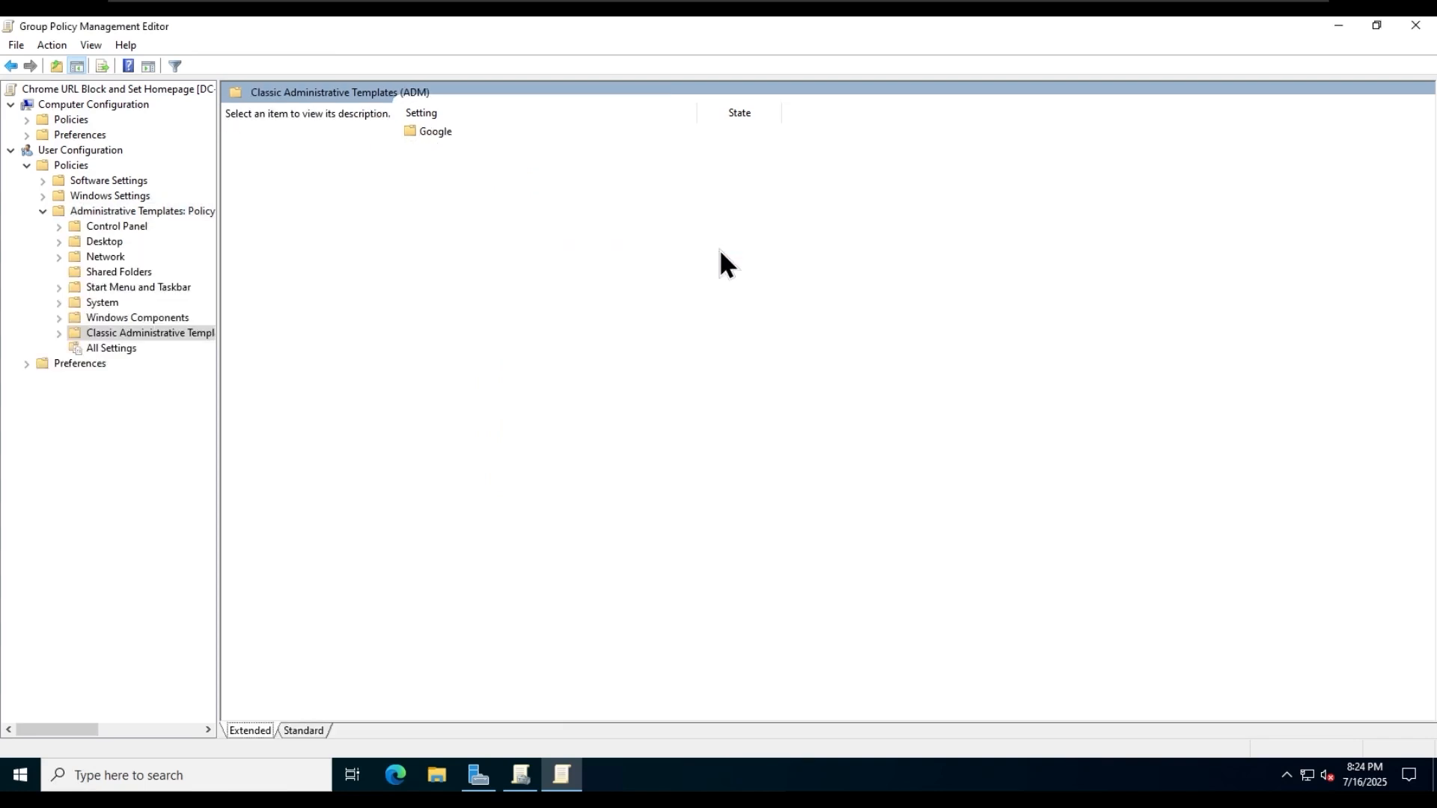
double_click(434, 132)
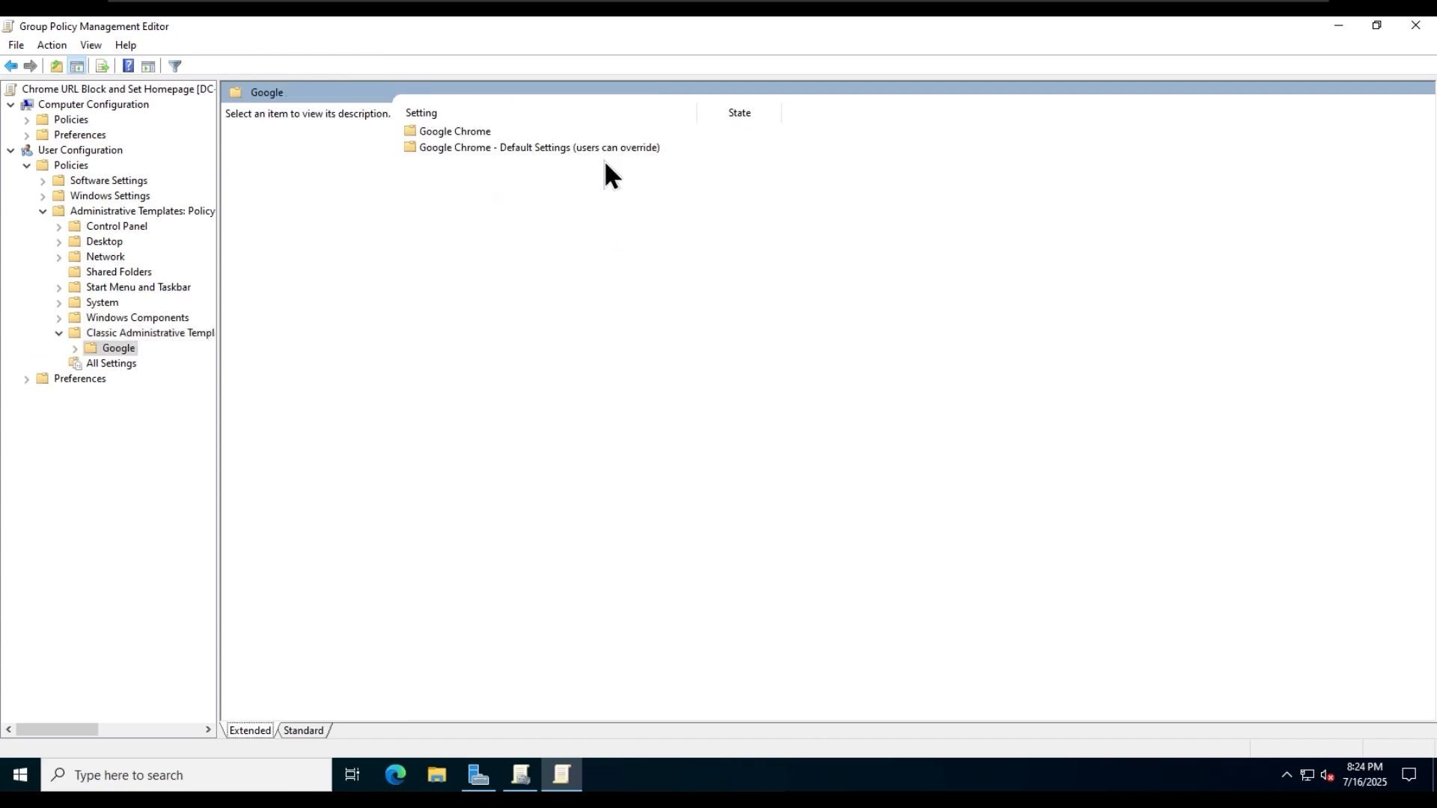
left_click(480, 149)
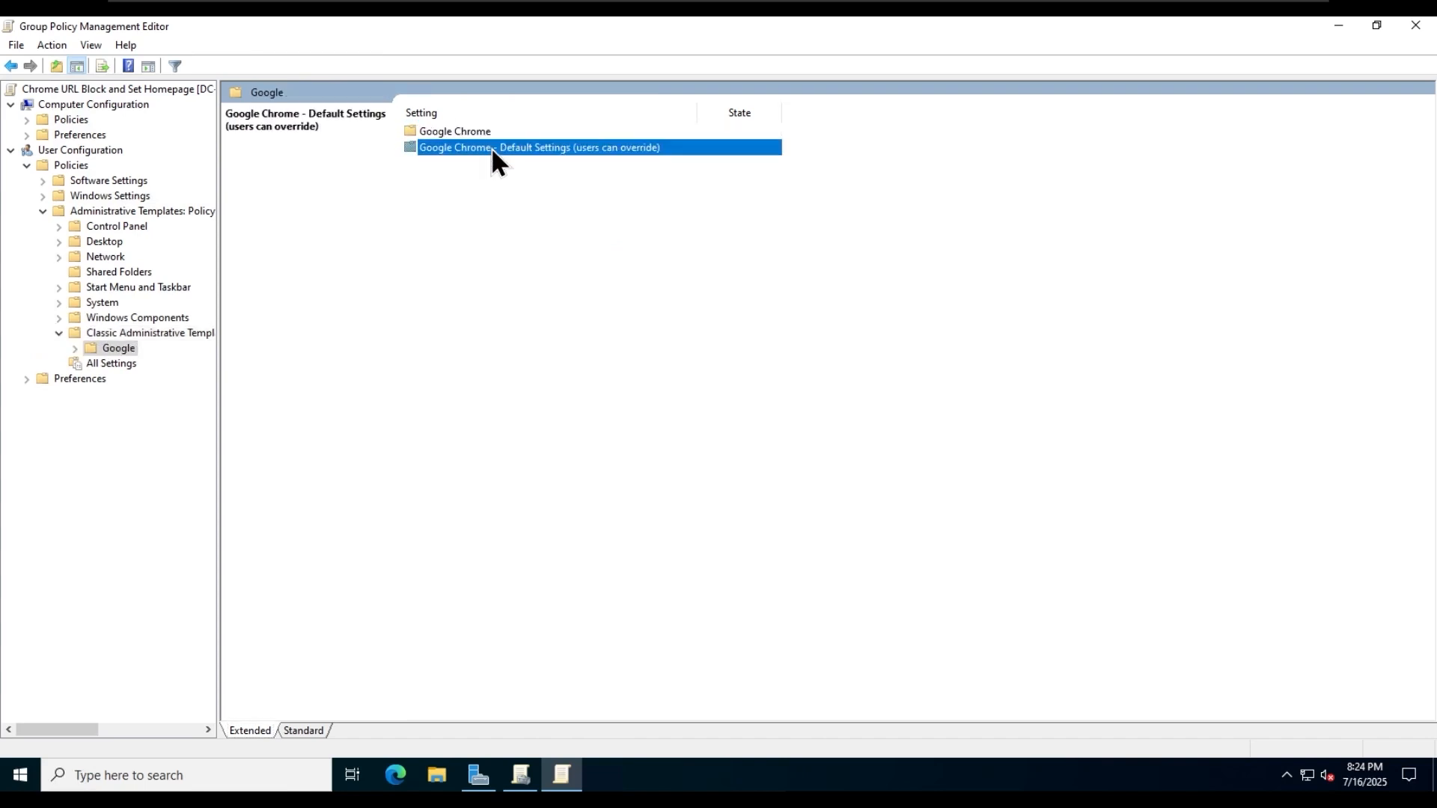
double_click(456, 131)
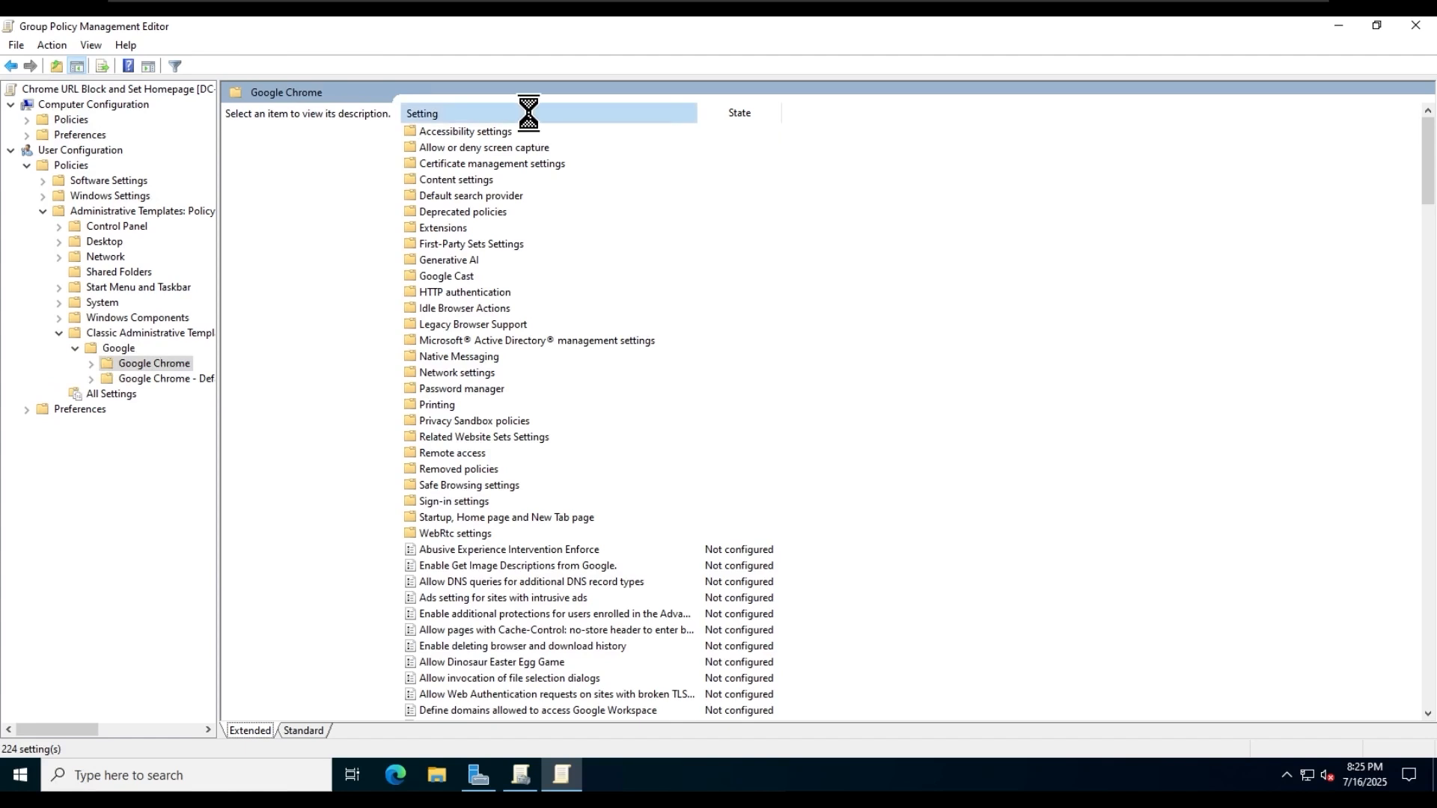
- Sort the Google Chrome settings by name and open the "Block access to a list of URLs" policy
left_click(529, 116)
scroll(622, 479, "down", 2)
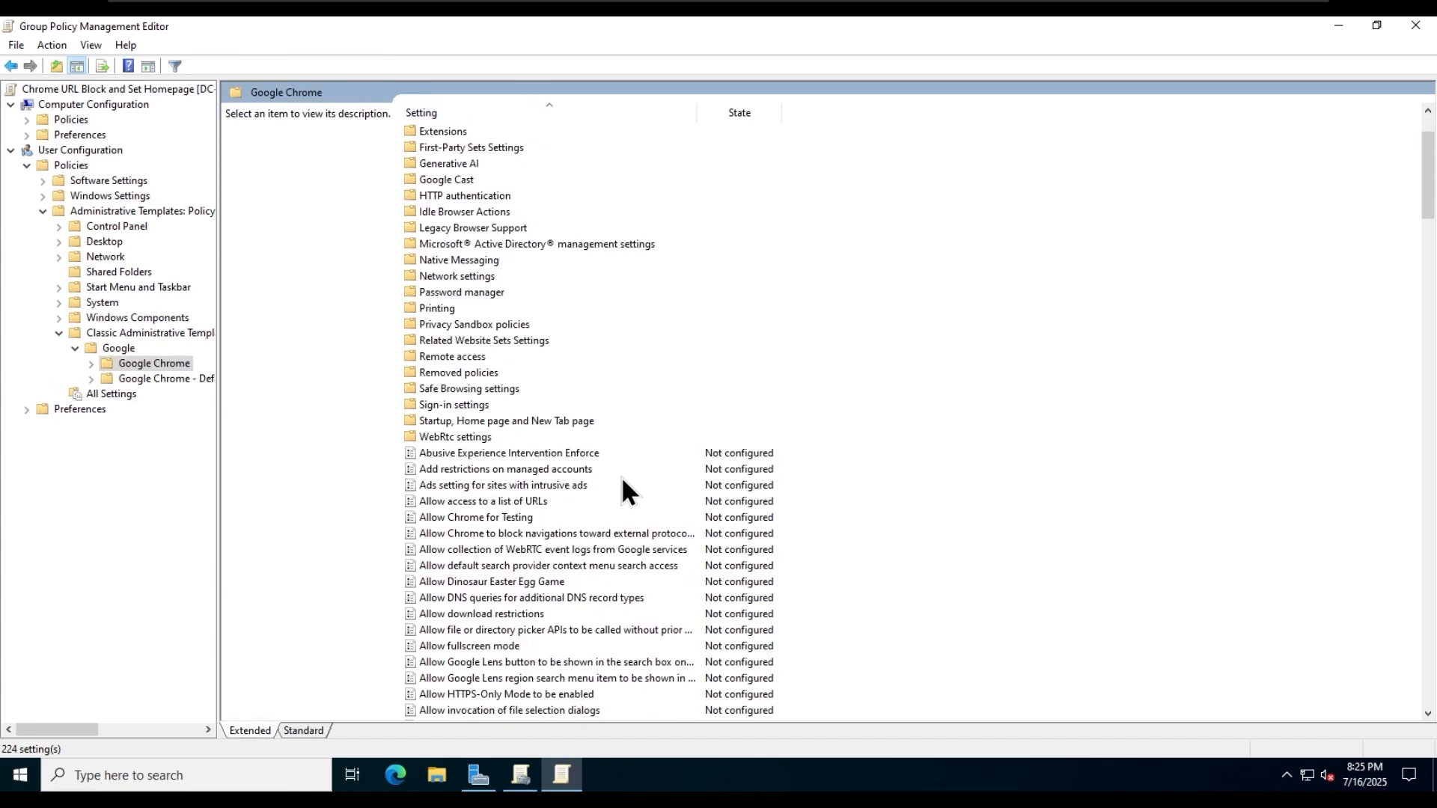
scroll(592, 481, "down", 9)
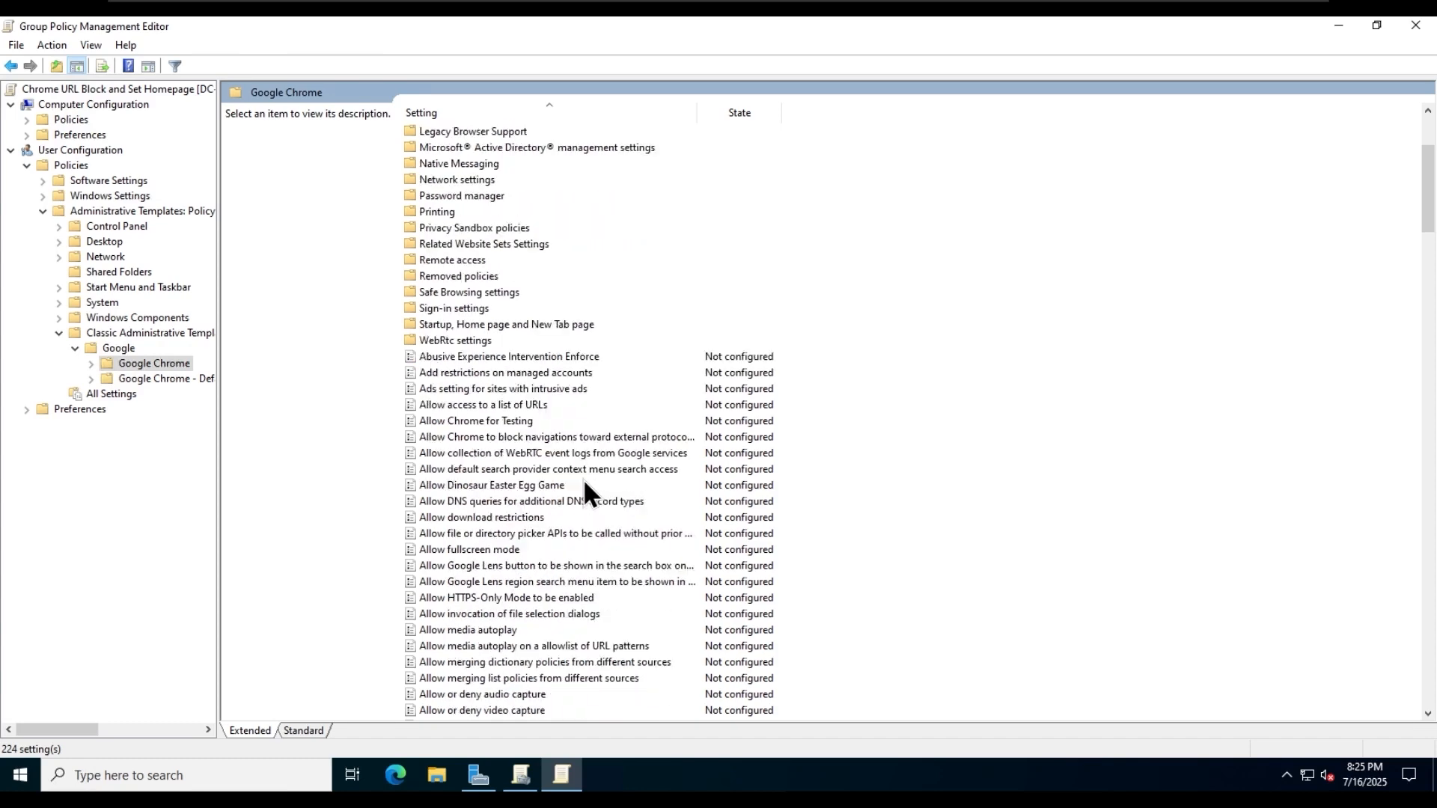
scroll(583, 490, "down", 6)
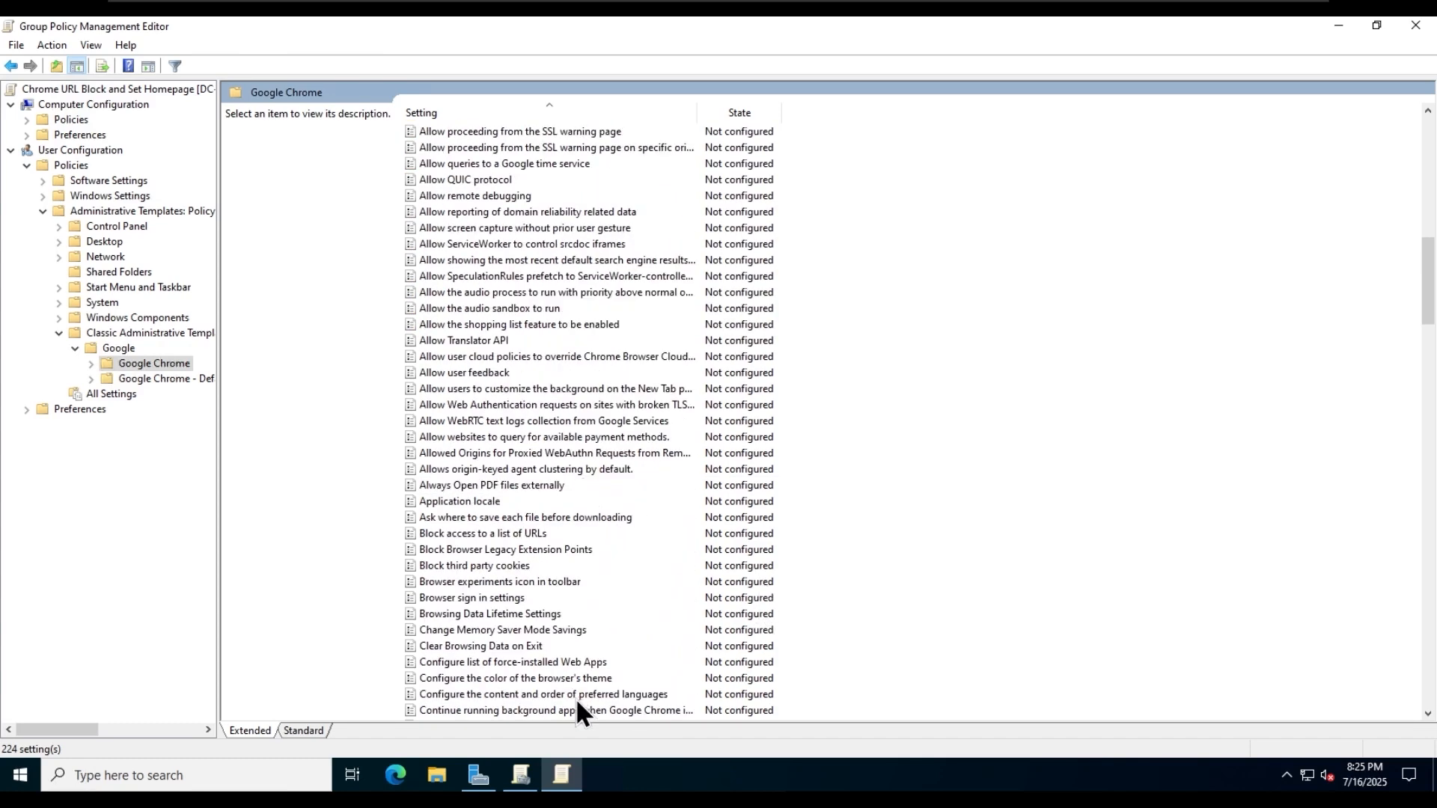
double_click(526, 534)
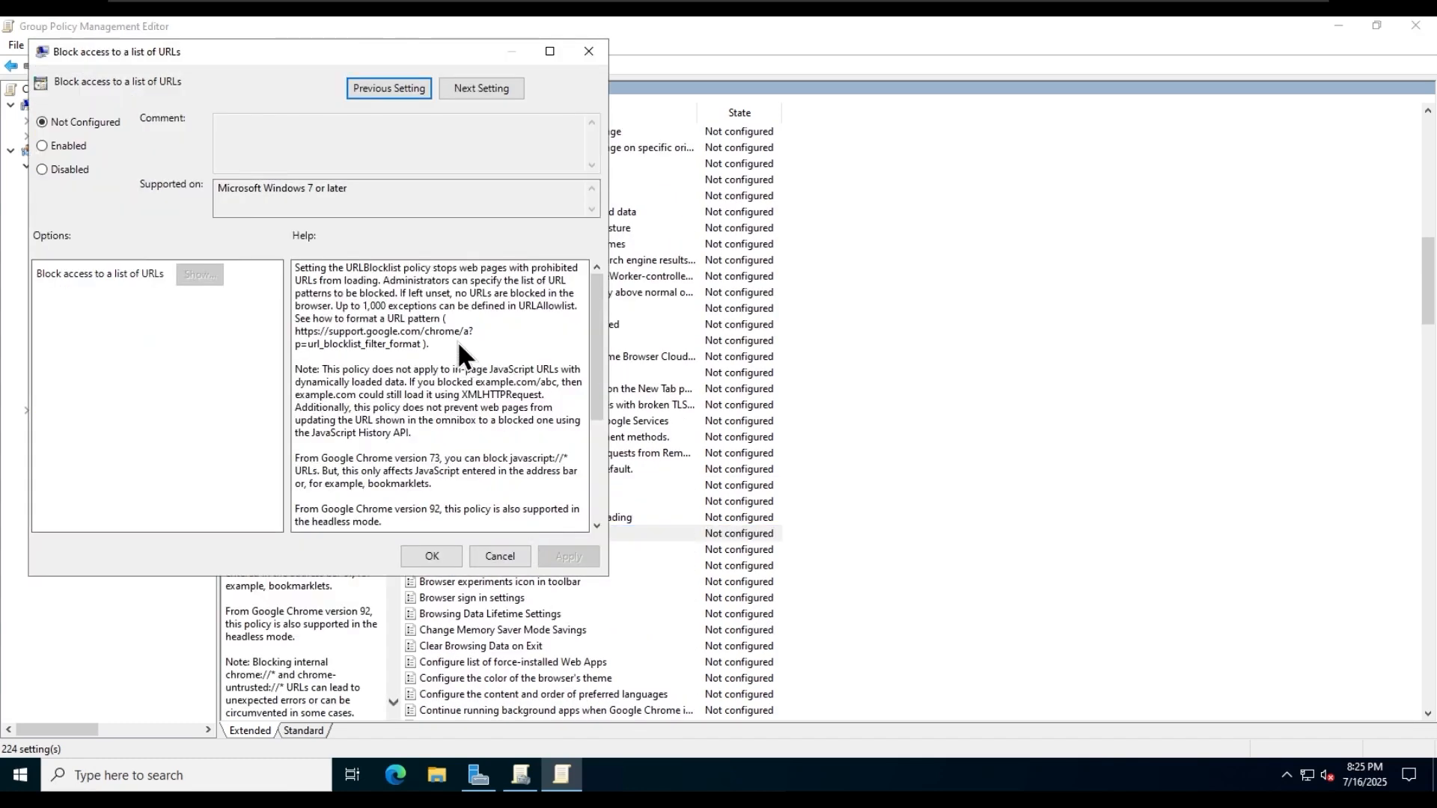
- Copy the URL pattern help link from the policy's description, open it in Microsoft Edge and examine the URL blocklist filter examples
left_click_drag(295, 330, 367, 344)
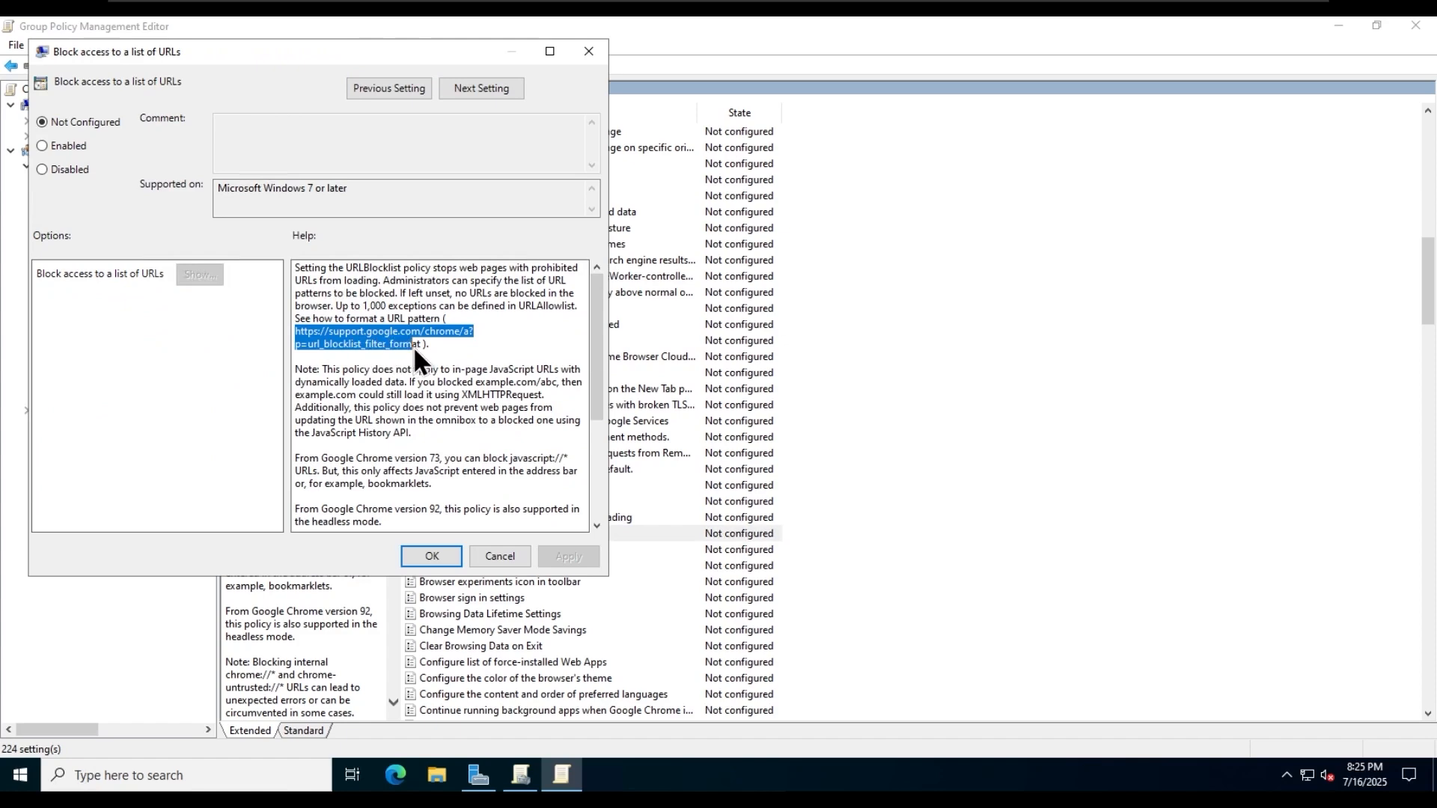
right_click(420, 349)
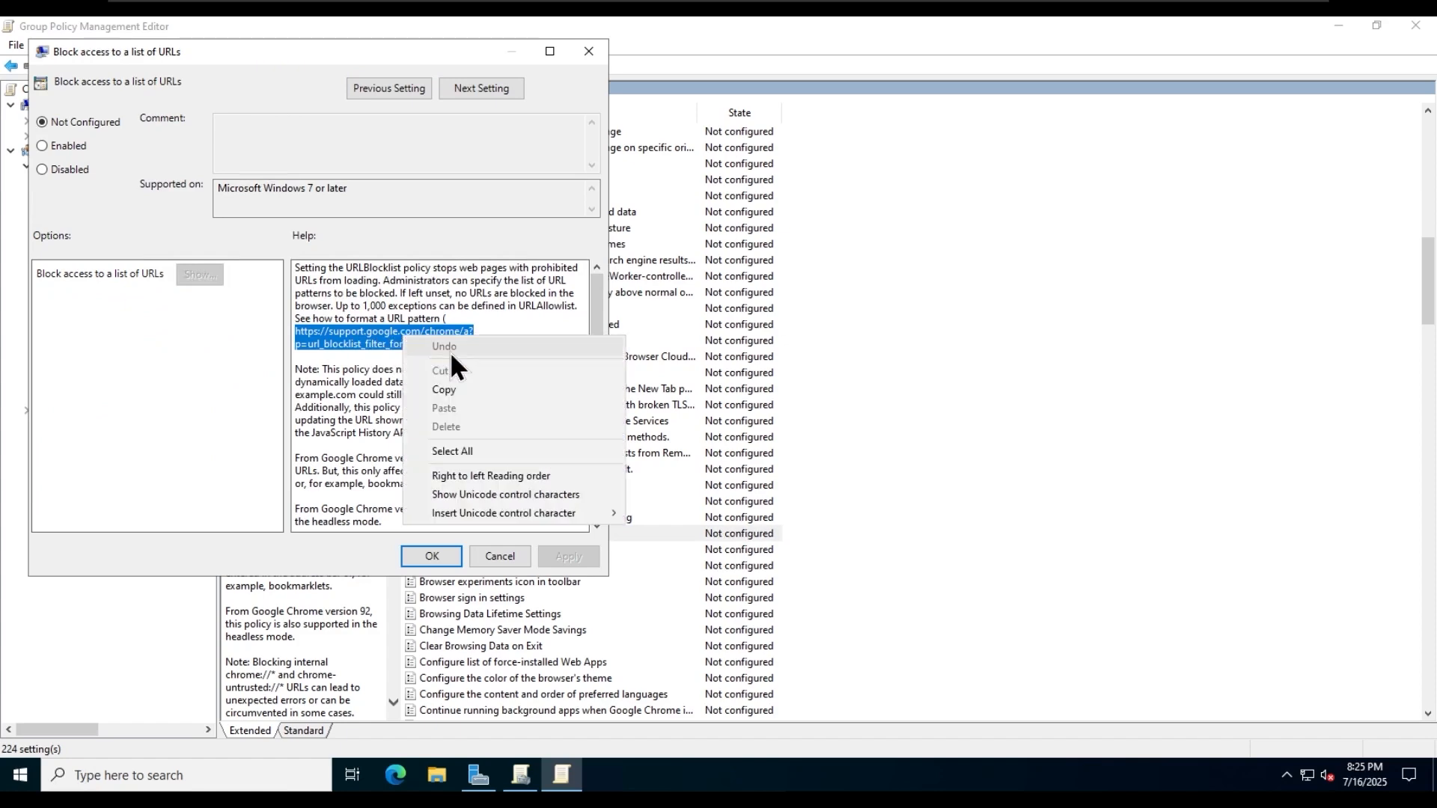
left_click(458, 386)
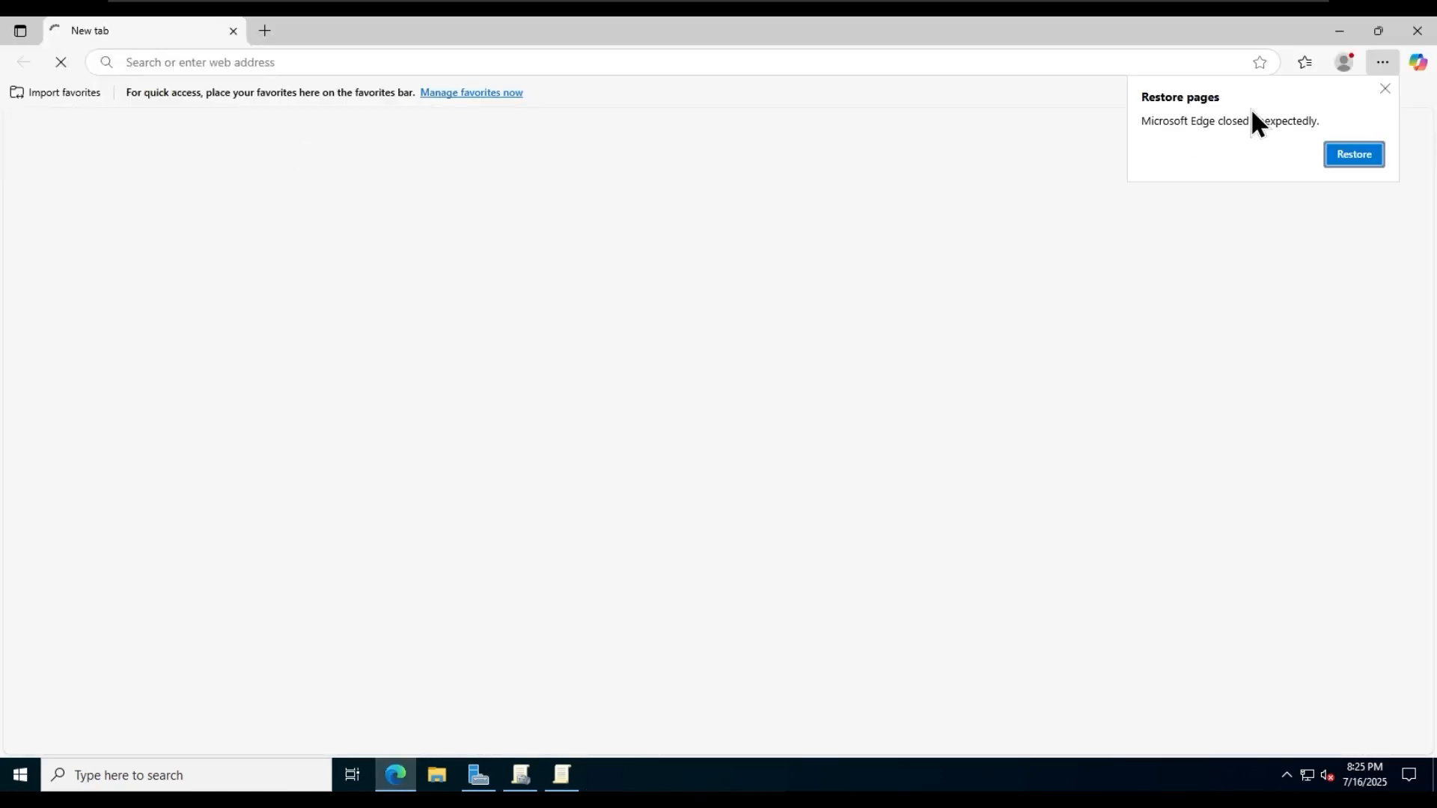
key("ctrl+v")
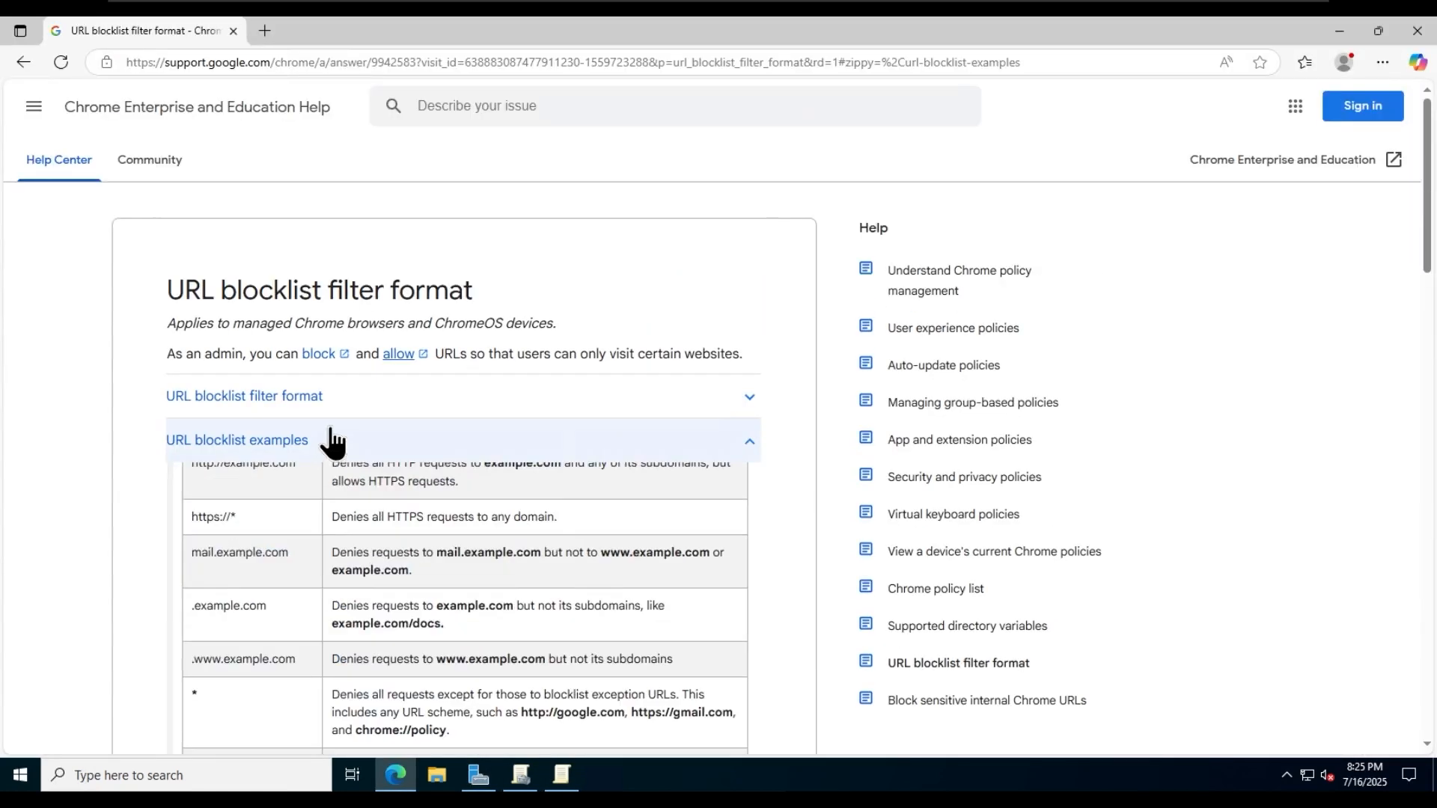
scroll(119, 484, "down", 6)
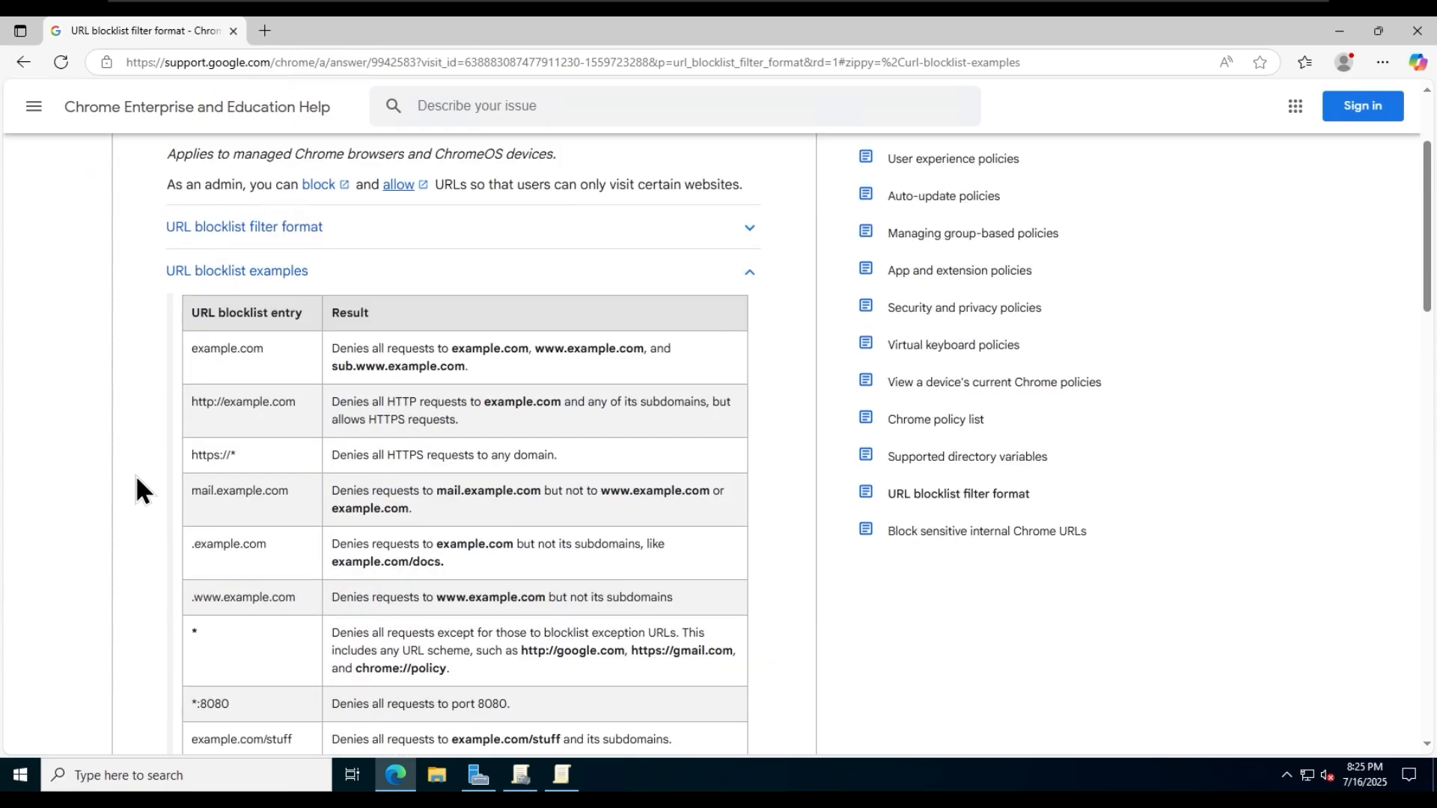
scroll(151, 471, "down", 8)
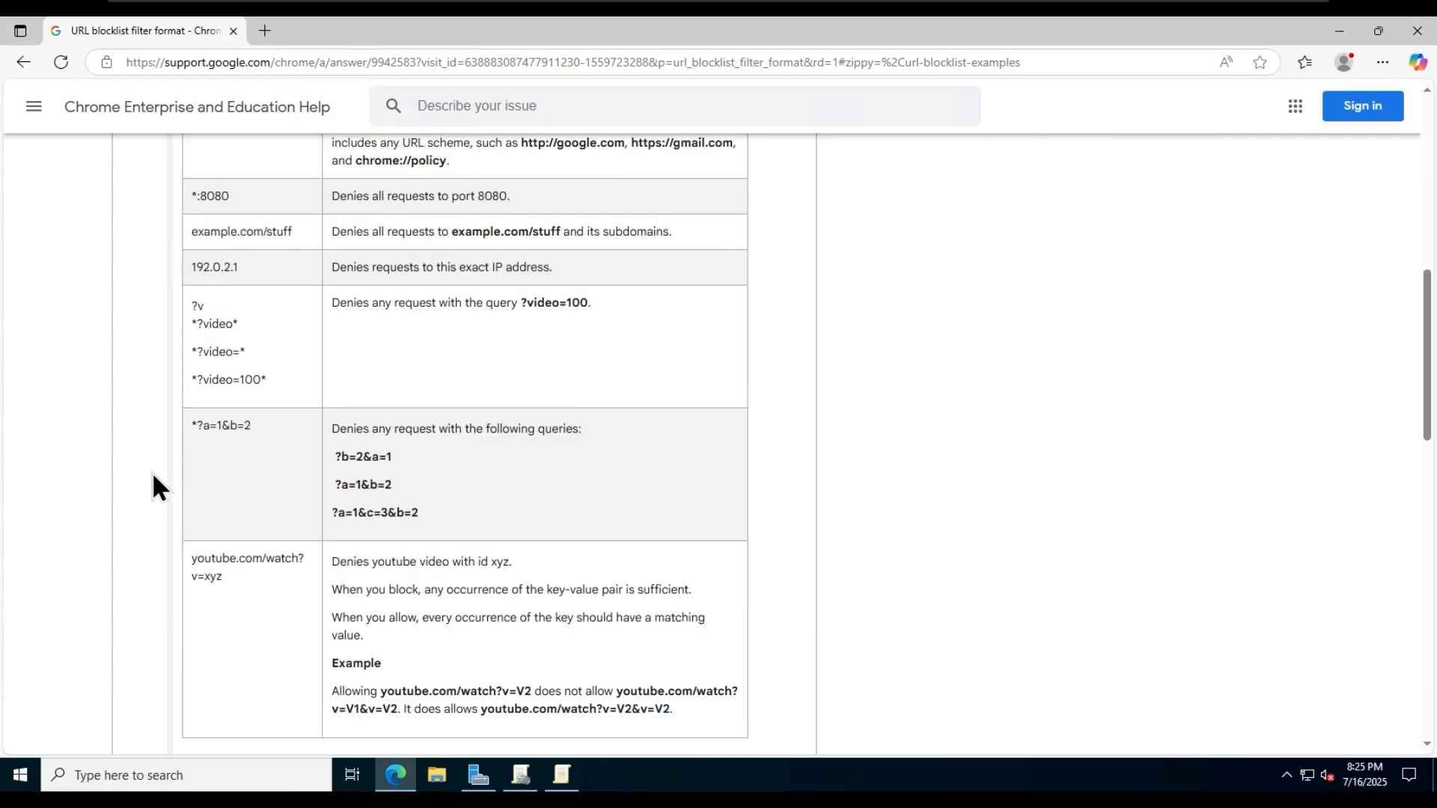
scroll(153, 507, "down", 4)
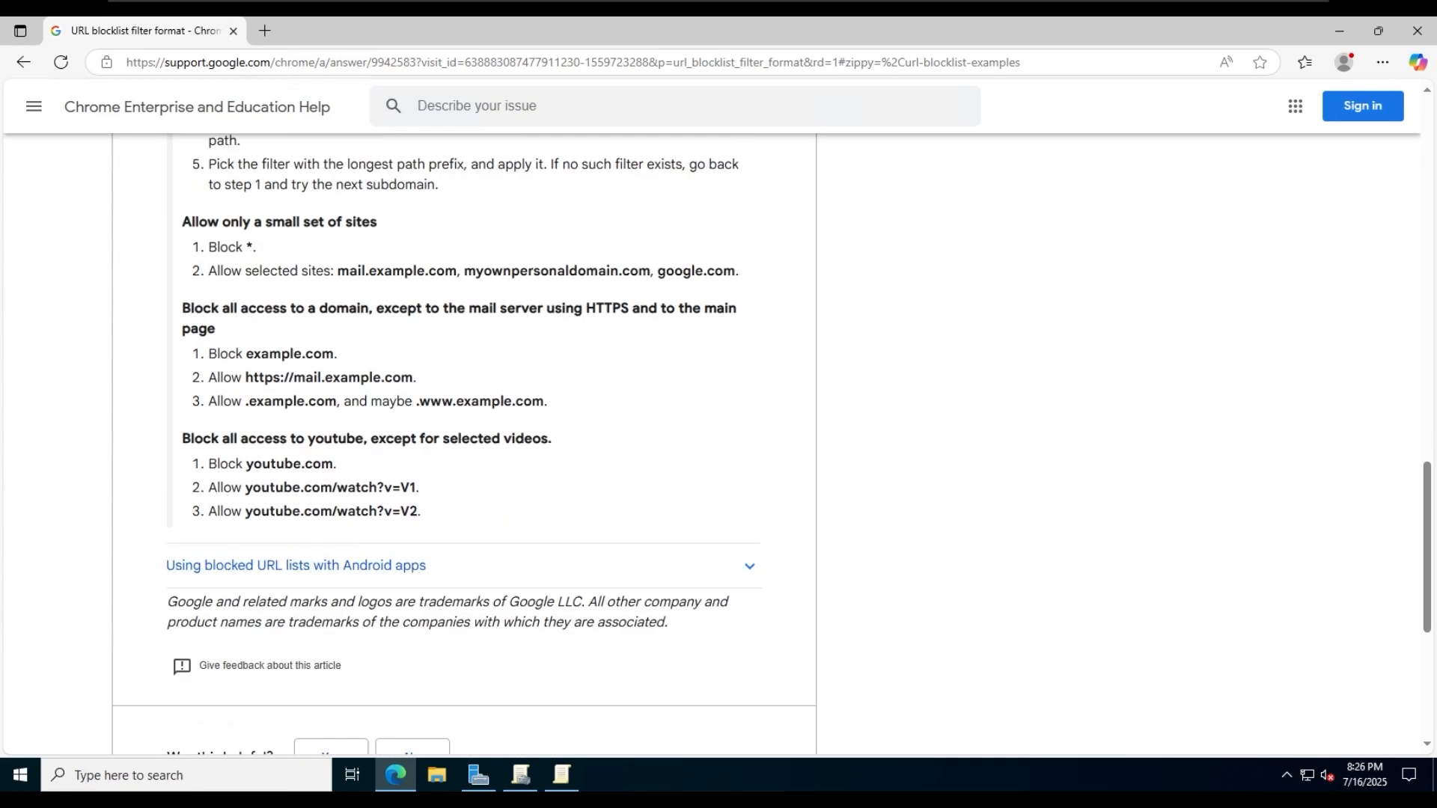
left_click(1341, 34)
left_click(69, 147)
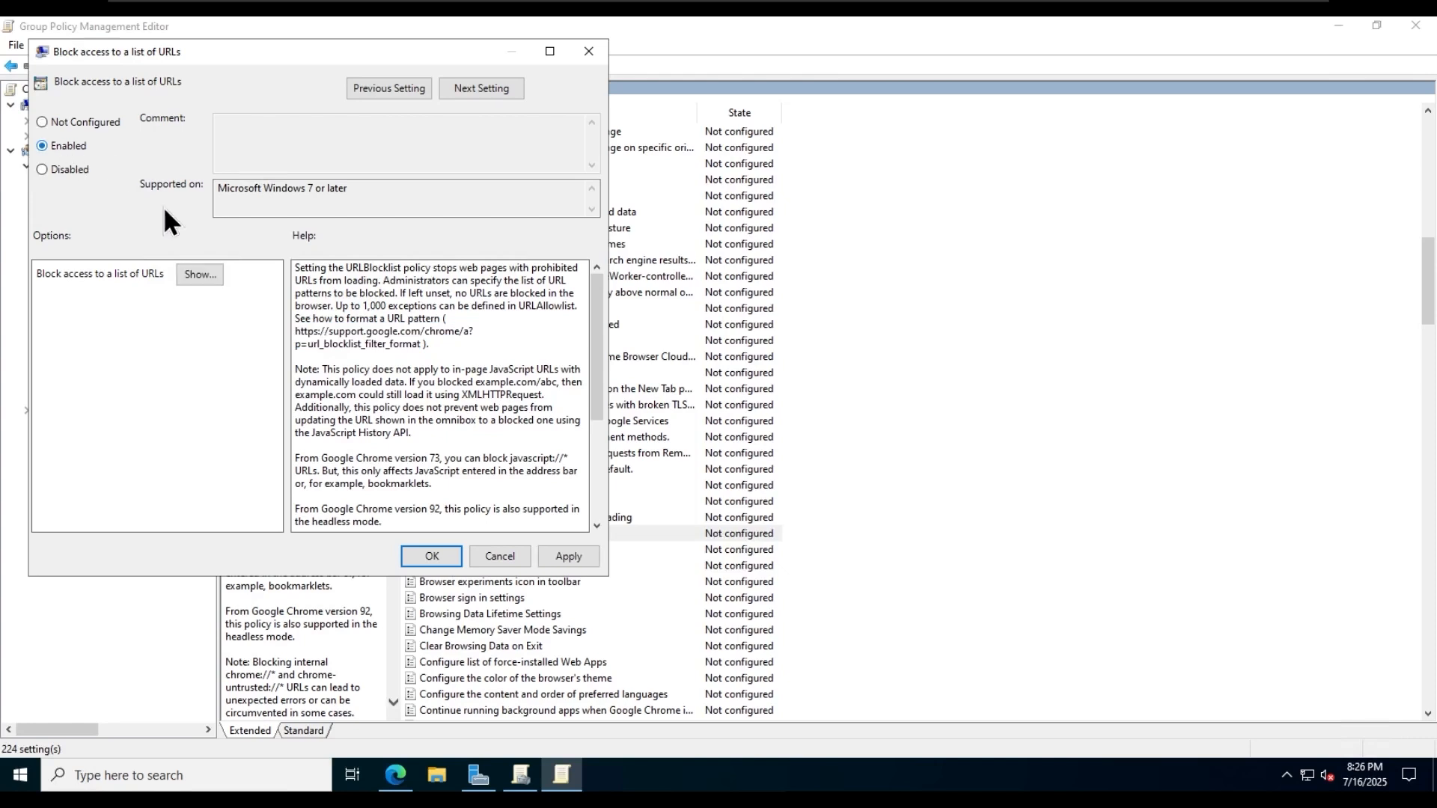
left_click(195, 272)
left_click(293, 198)
left_click(293, 200)
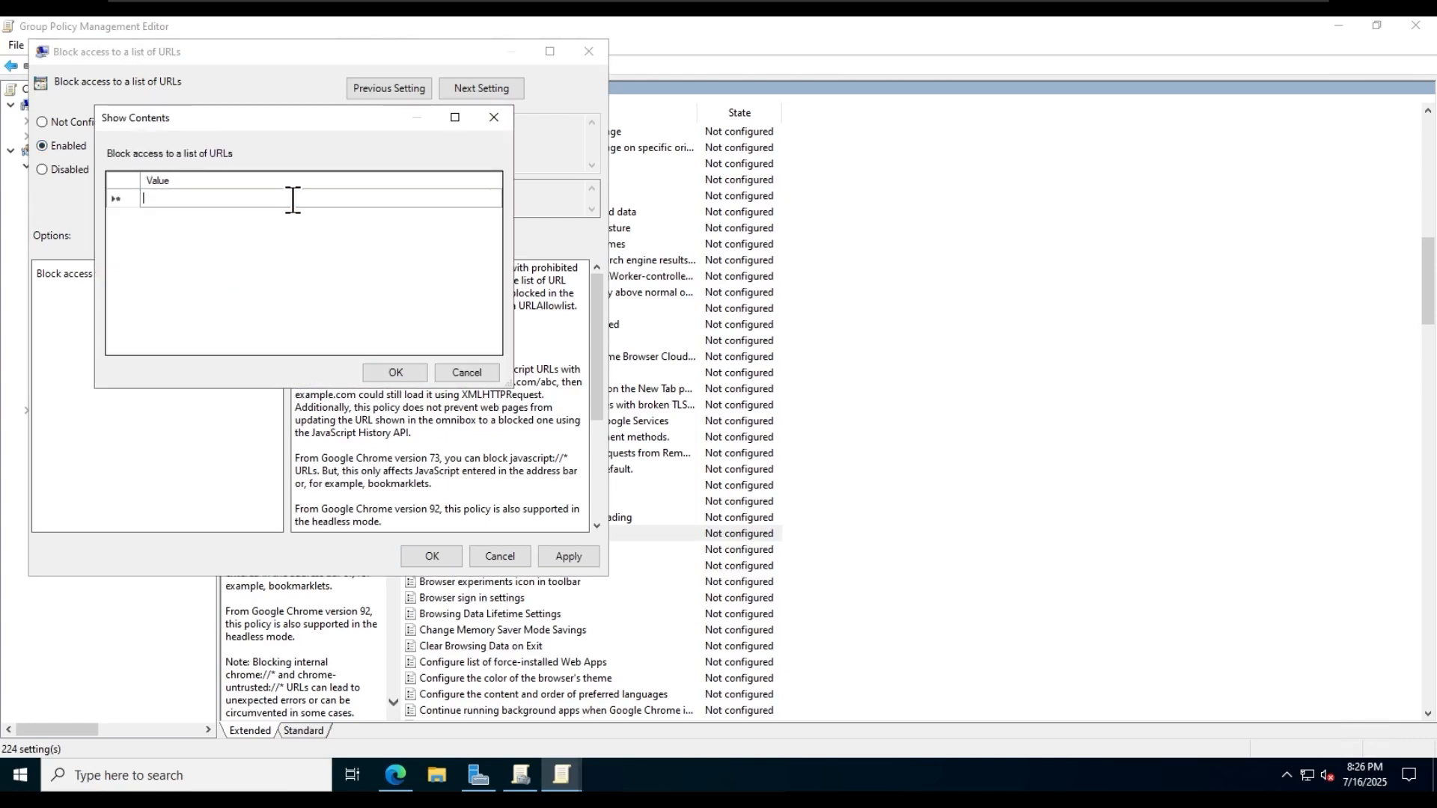
type("https://www.fa")
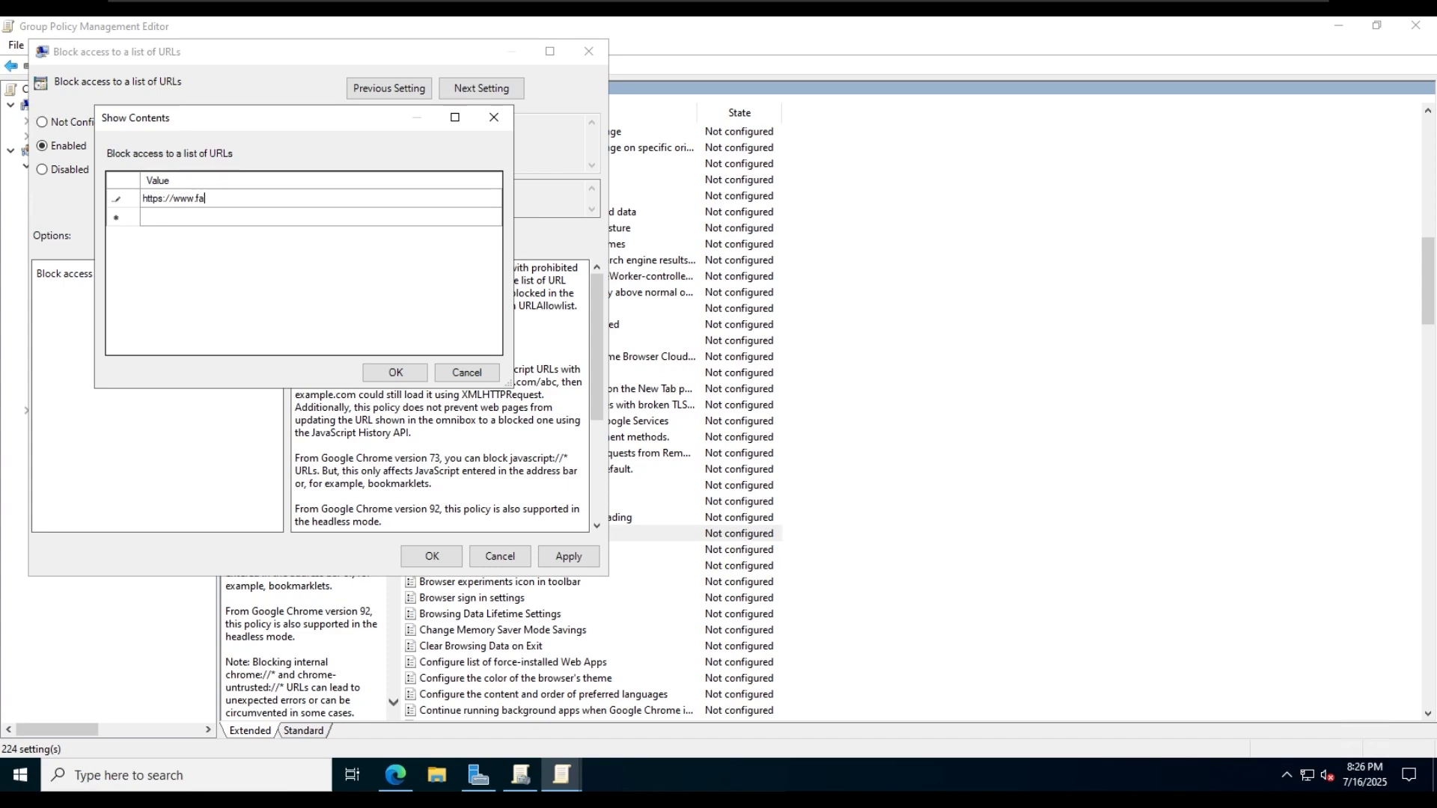
type("cebook.com")
left_click(293, 209)
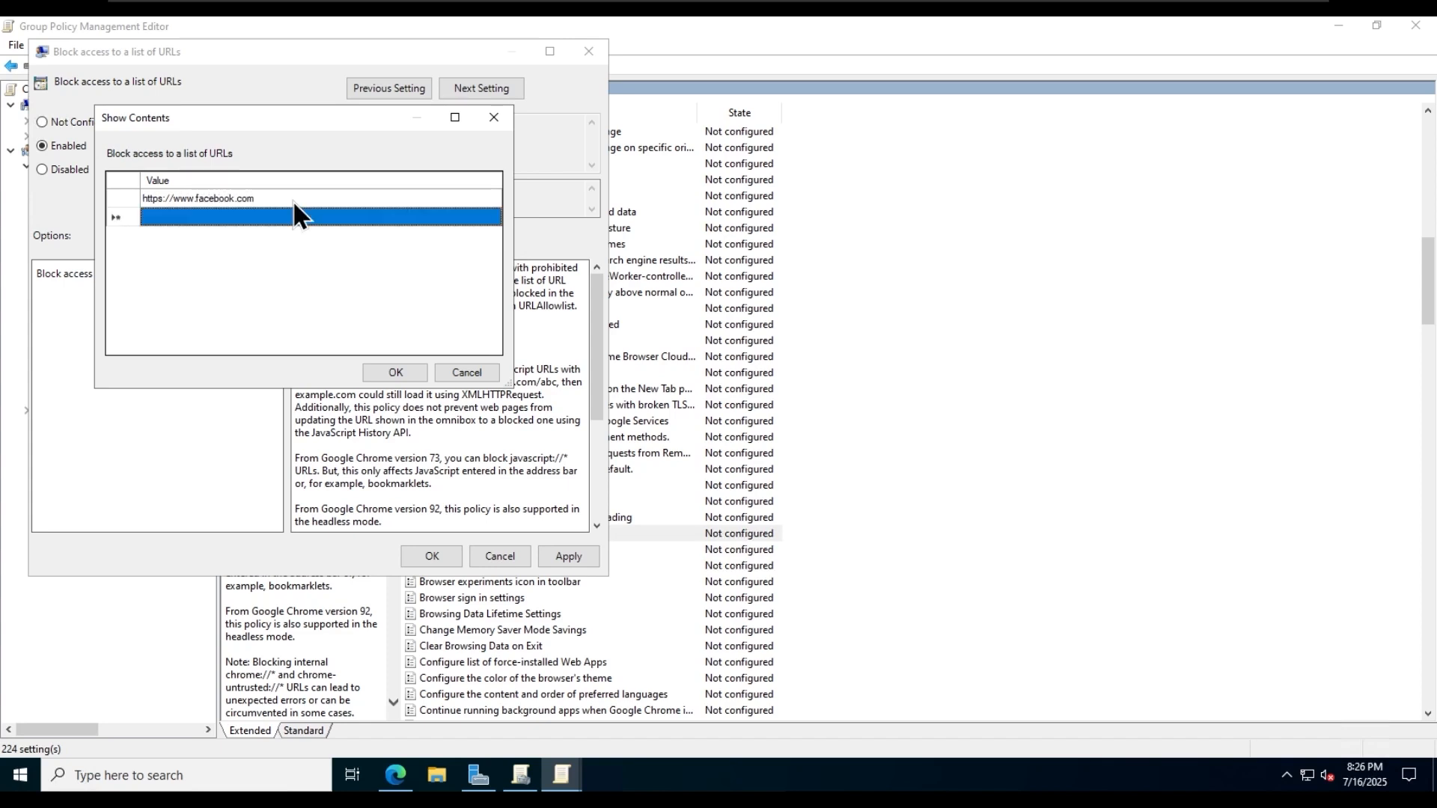
type("https:/")
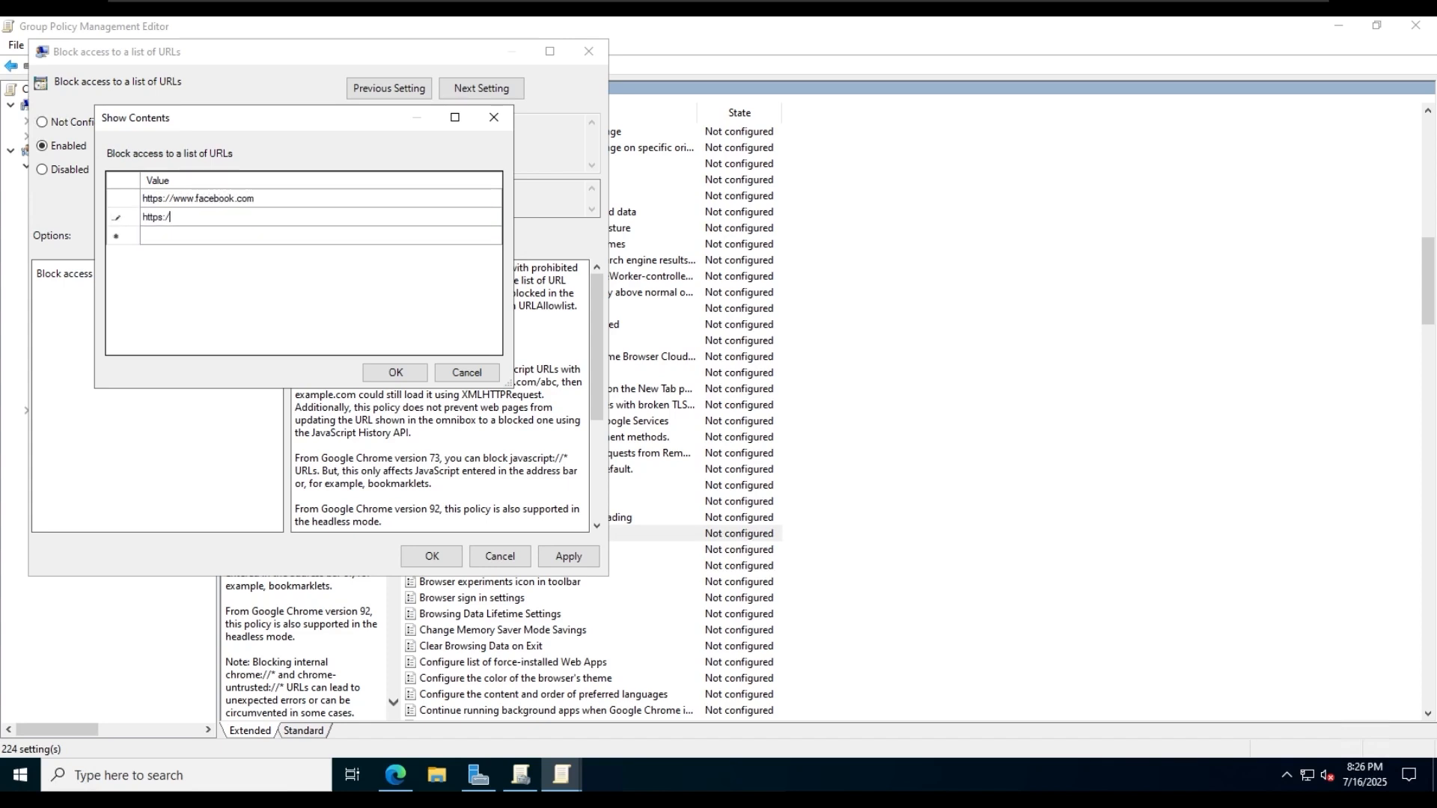
type("/www.instagram.com")
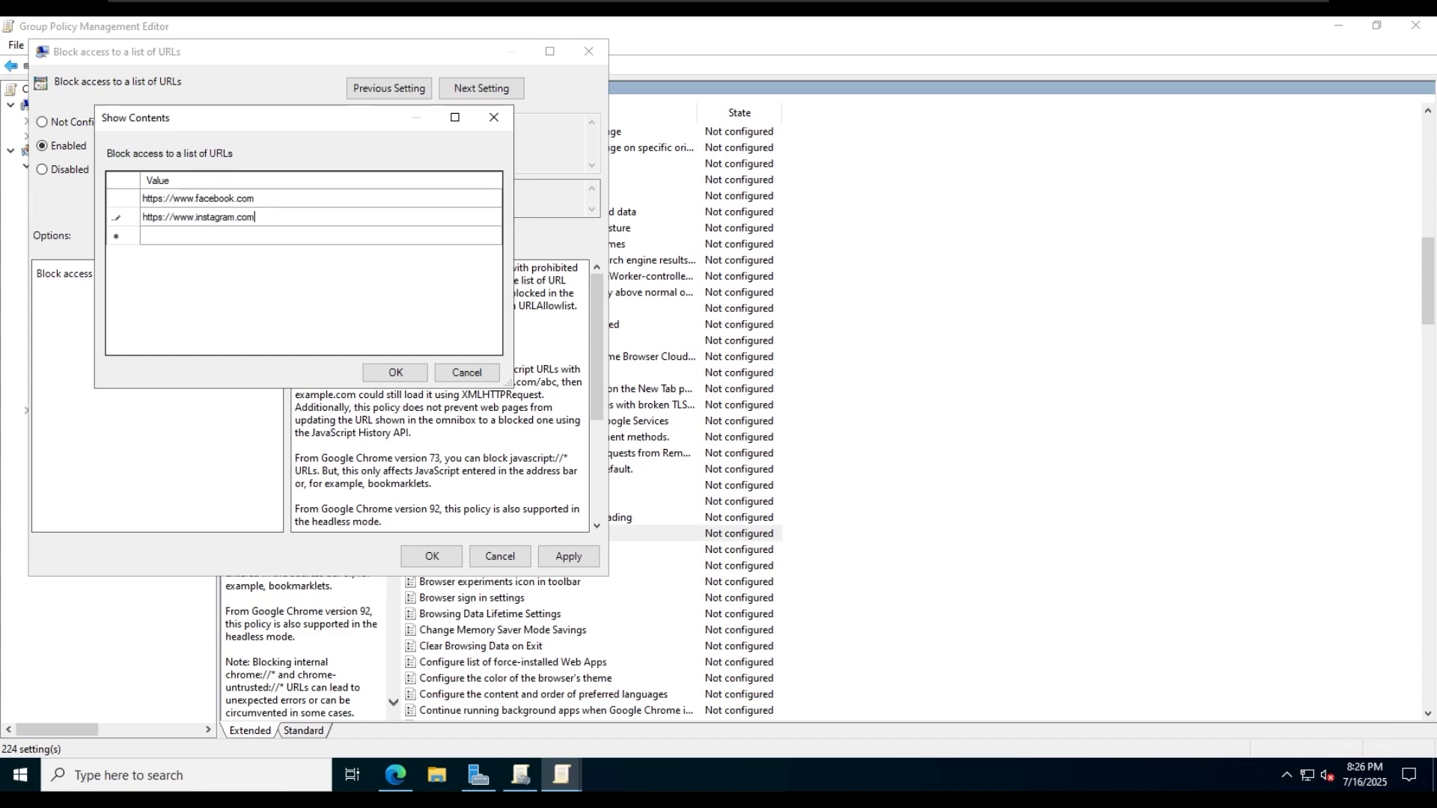
left_click(412, 373)
left_click(577, 558)
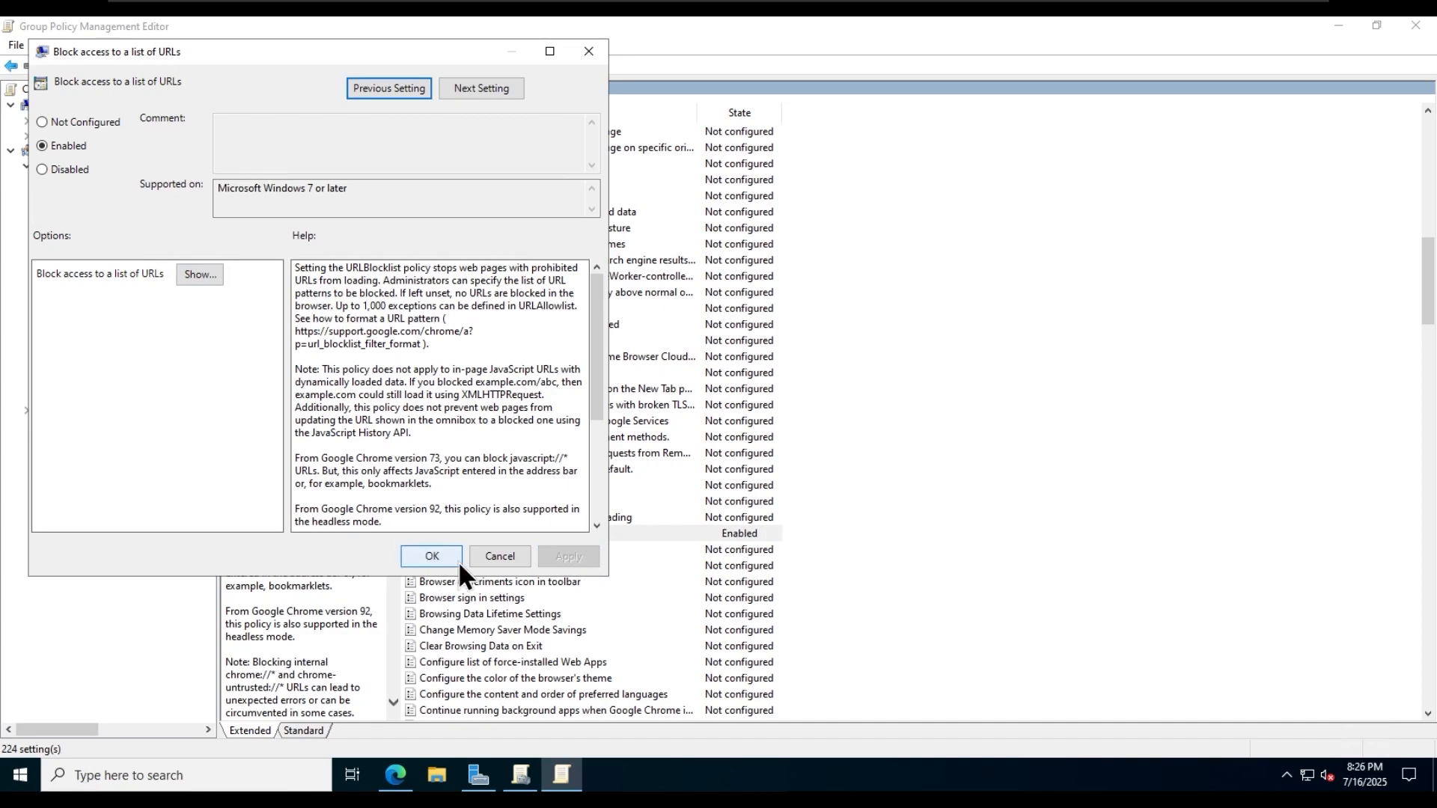
left_click(443, 552)
- Open the "Configure the New Tab page URL" policy in Google Chrome's "Startup, Home page and New Tab page" folder
scroll(631, 527, "up", 15)
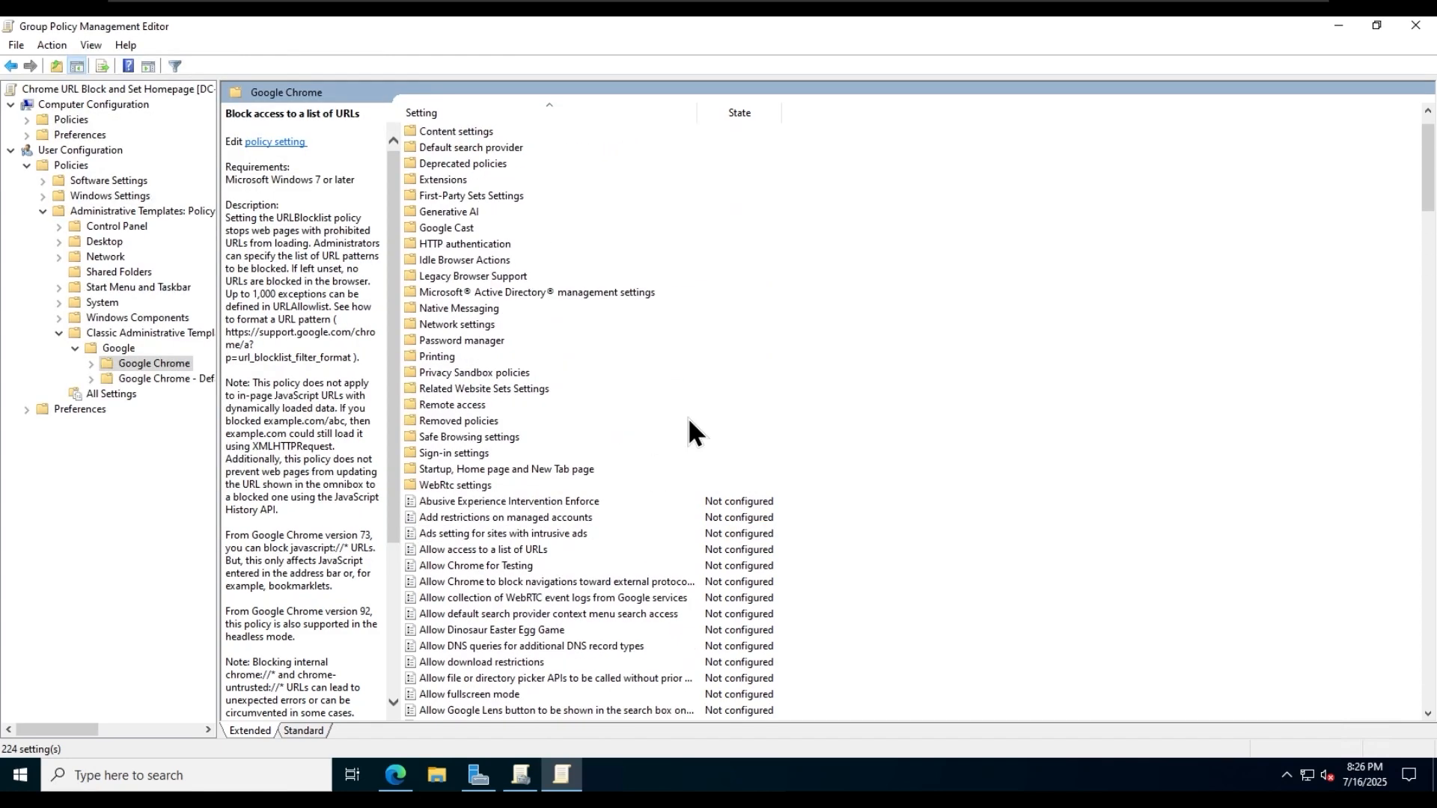
left_click(575, 469)
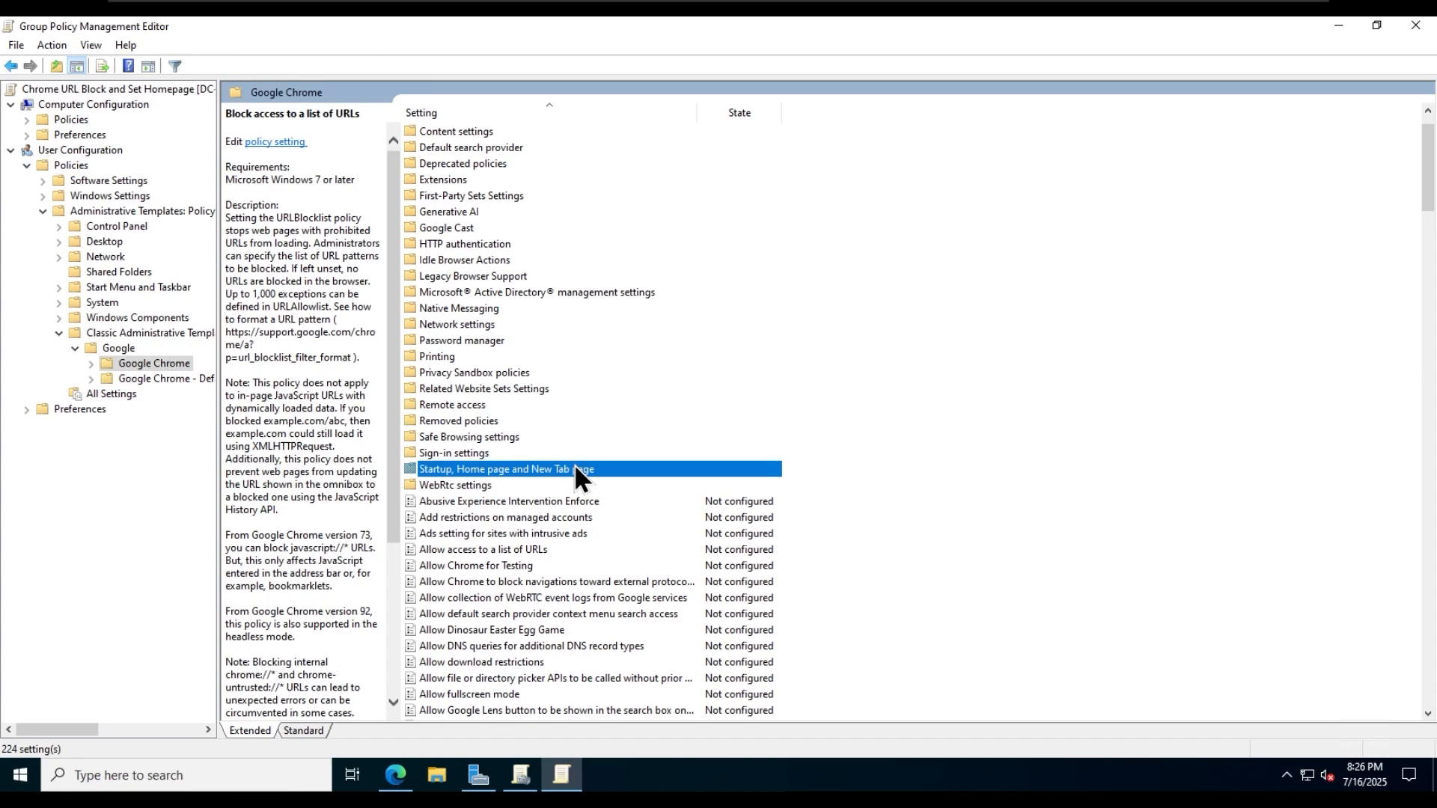
double_click(575, 469)
double_click(556, 164)
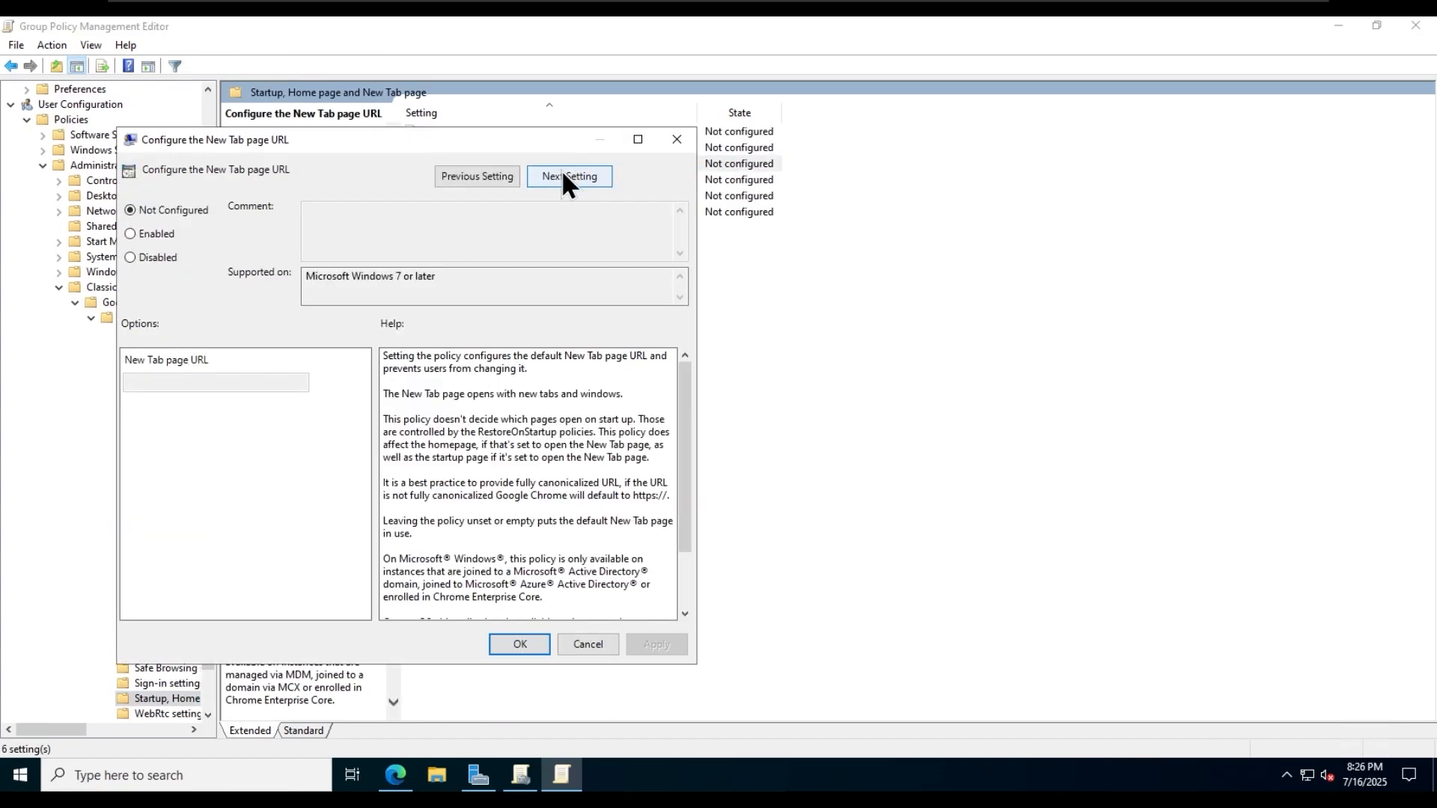
left_click(140, 239)
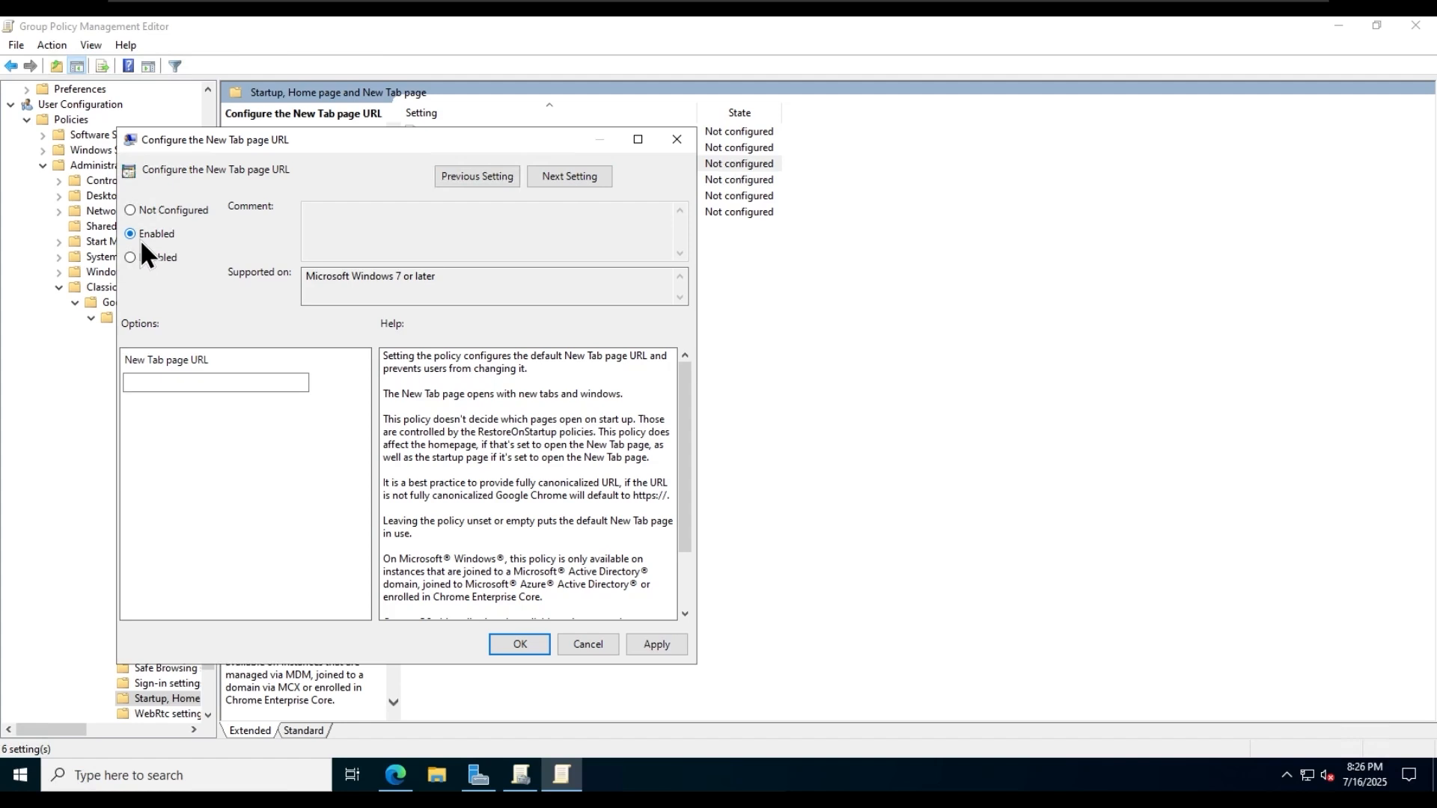
left_click(255, 381)
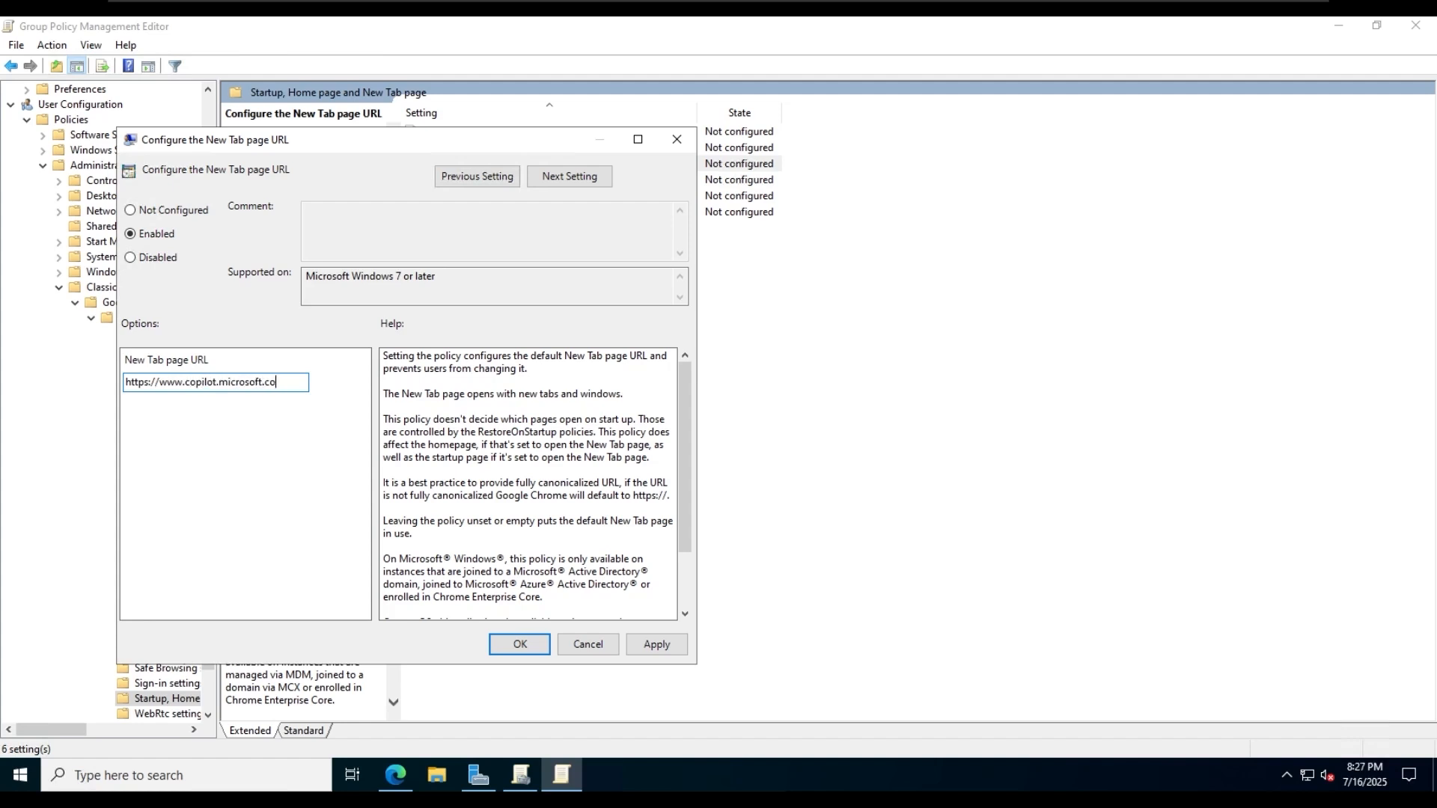
type("m")
left_click(656, 644)
left_click(519, 644)
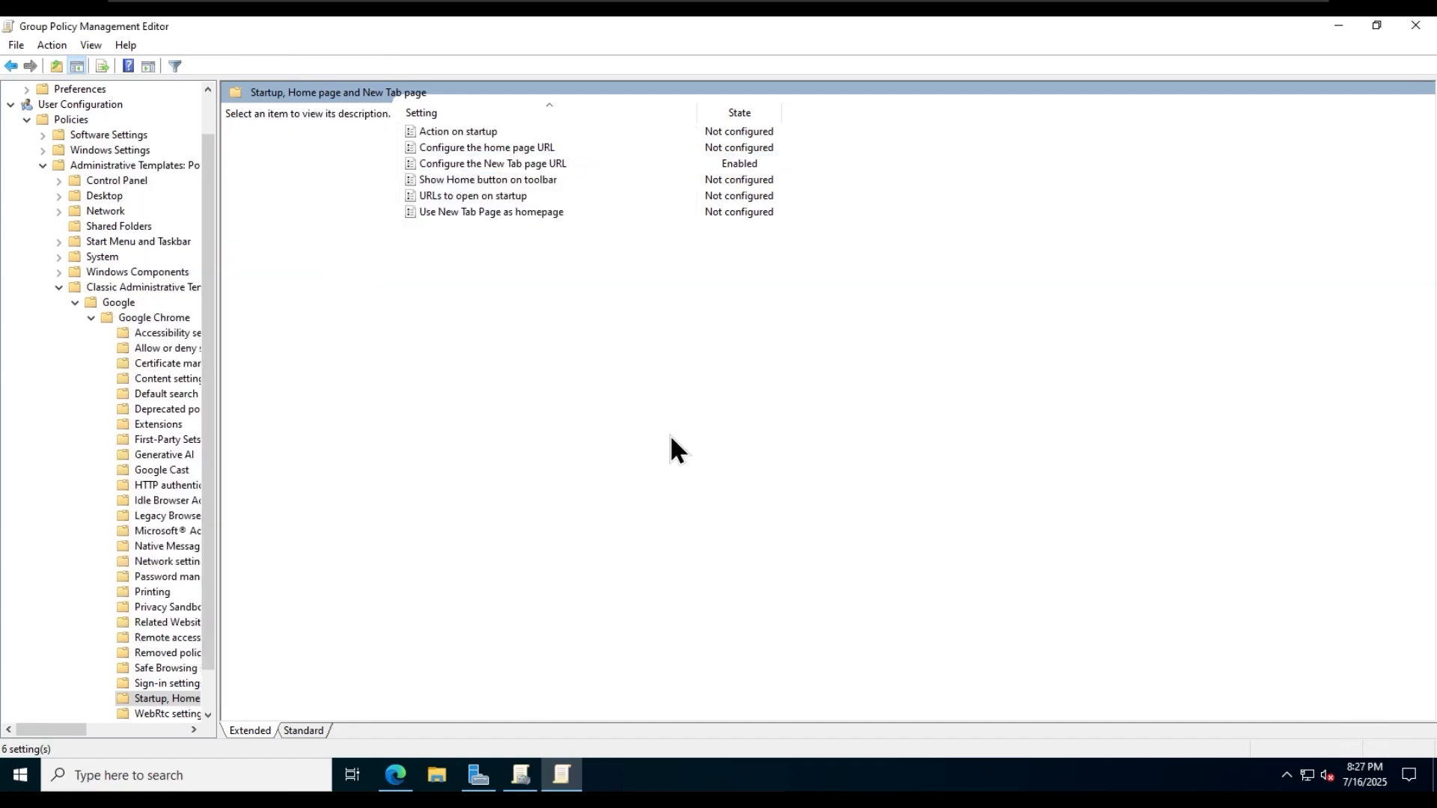
- Switch to the client PC, open Google Chrome, and load facebook.com and instagram.com in separate tabs
left_click(880, 15)
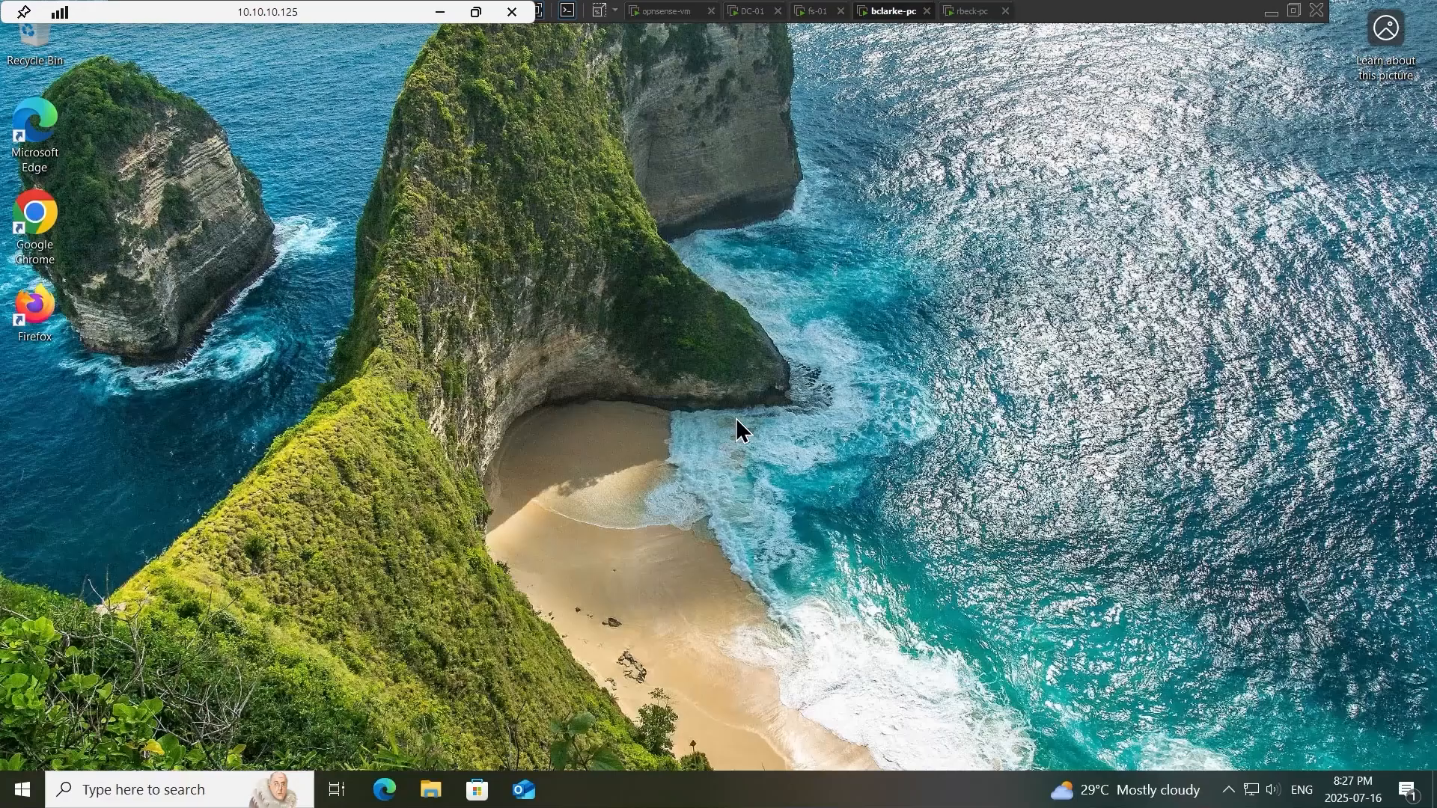
double_click(58, 244)
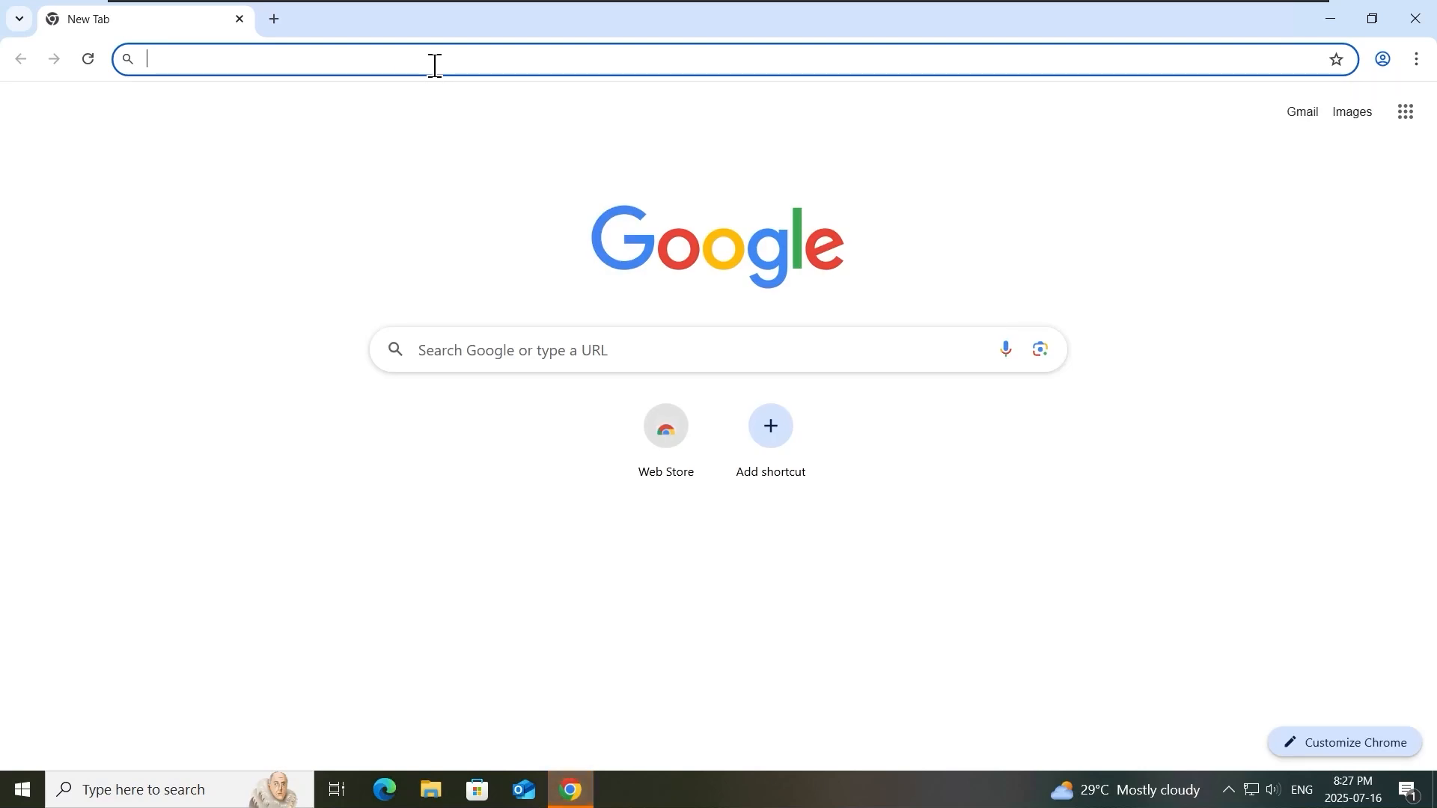
type("facebook")
key("Return")
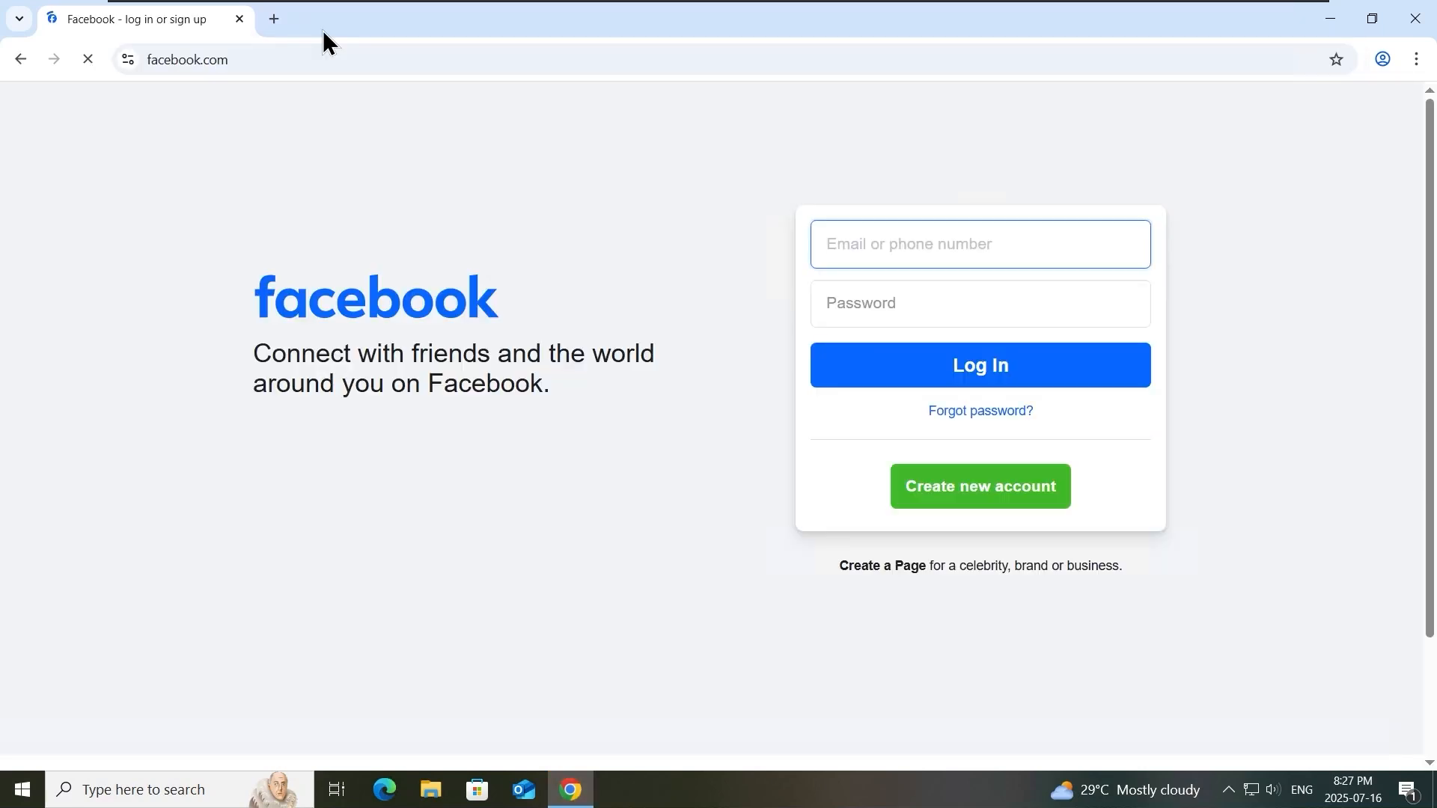
left_click(274, 20)
left_click(311, 59)
type("instagram")
key("Return")
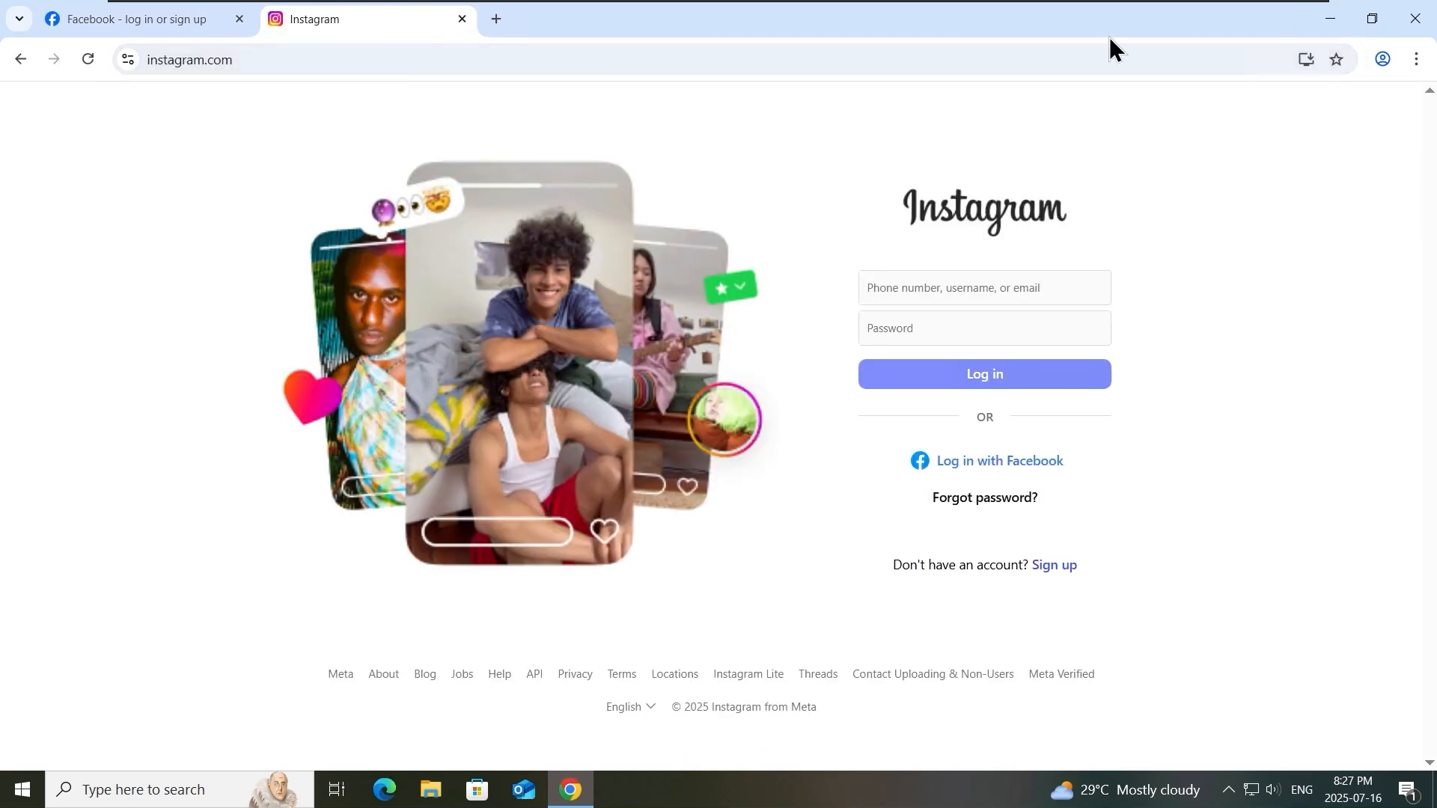
- Arrange Chrome and Command Prompt side by side and run gpupdate /force on the client PC
left_click_drag(509, 136, 1435, 254)
scroll(1014, 312, "up", 3)
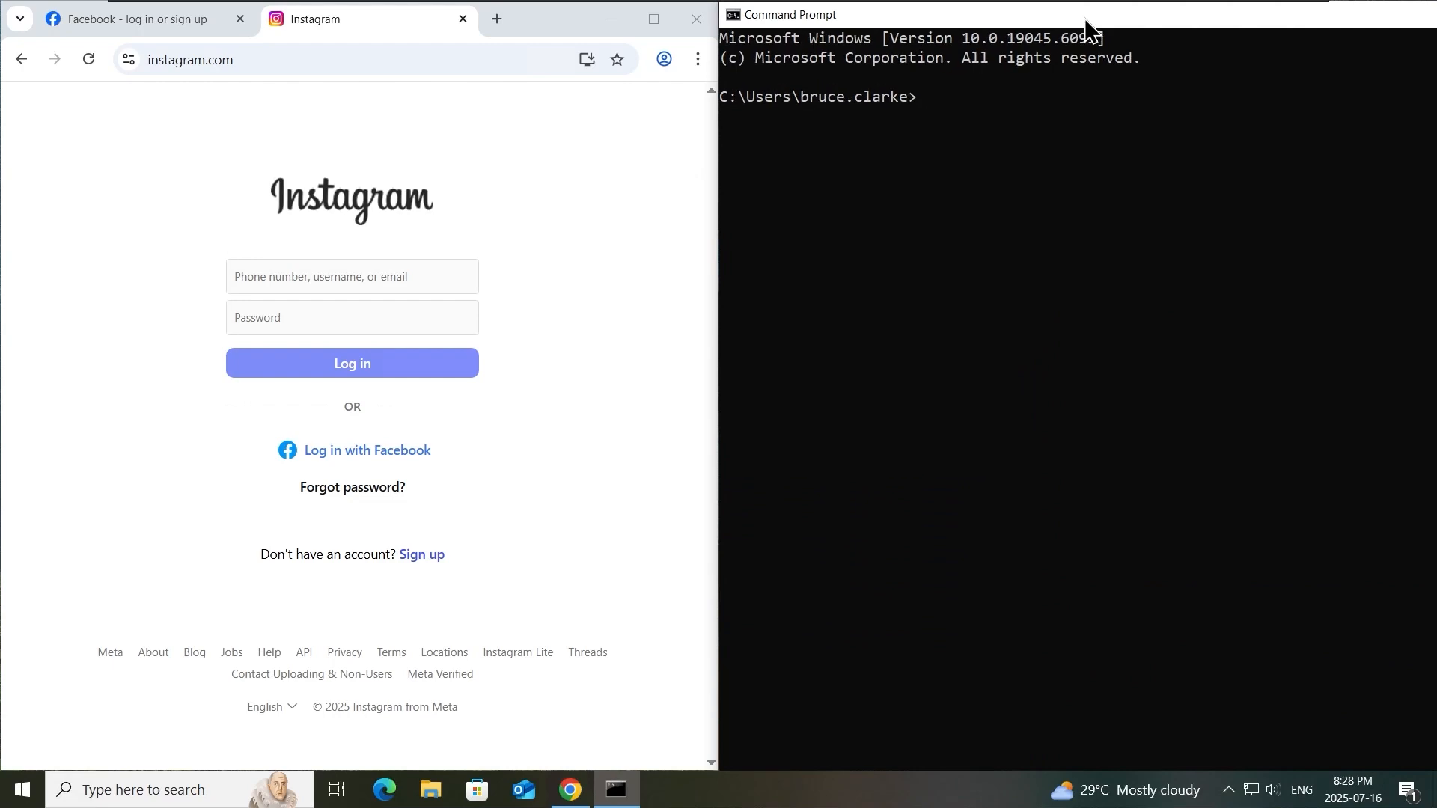
left_click_drag(1085, 20, 1432, 155)
left_click(1063, 292)
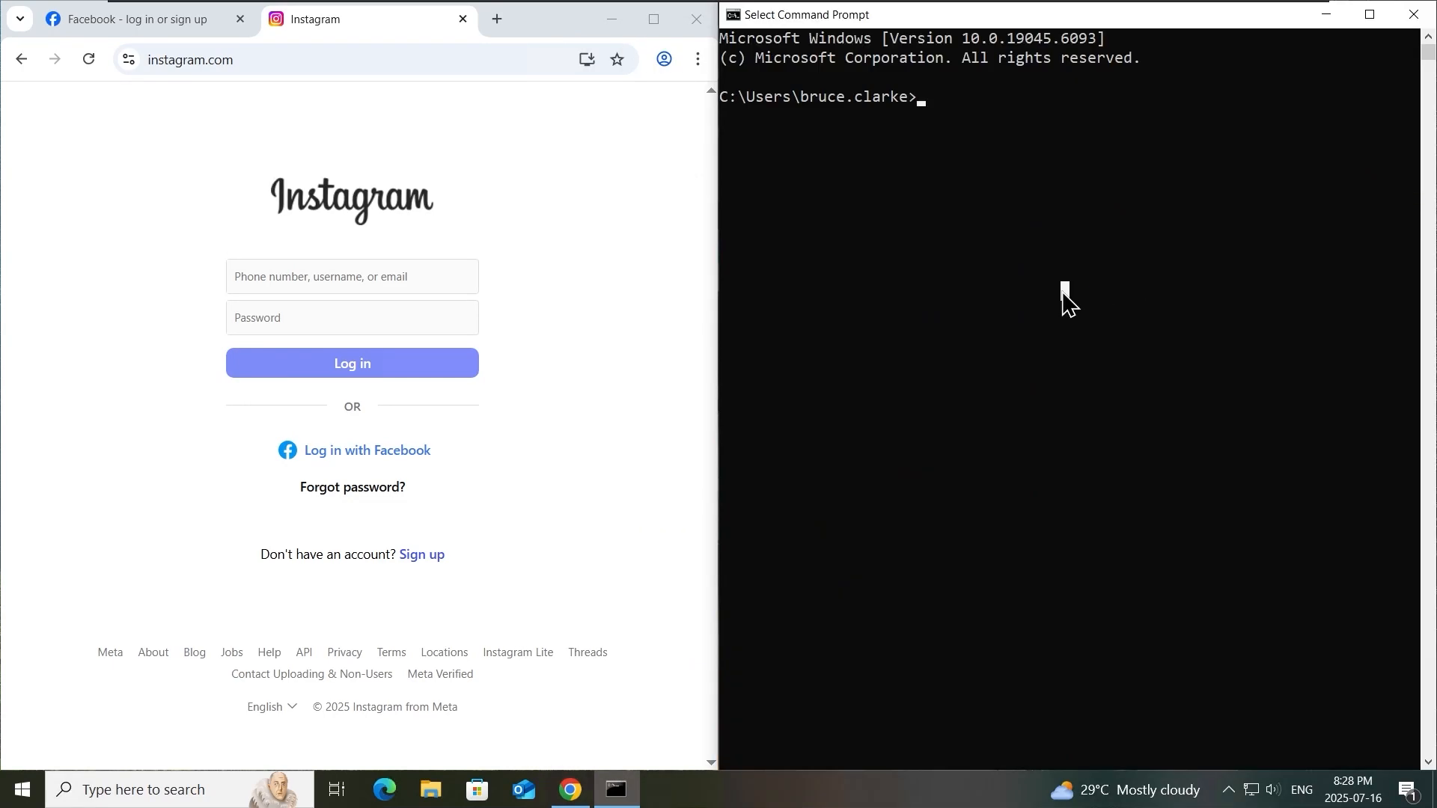
type("gpupd")
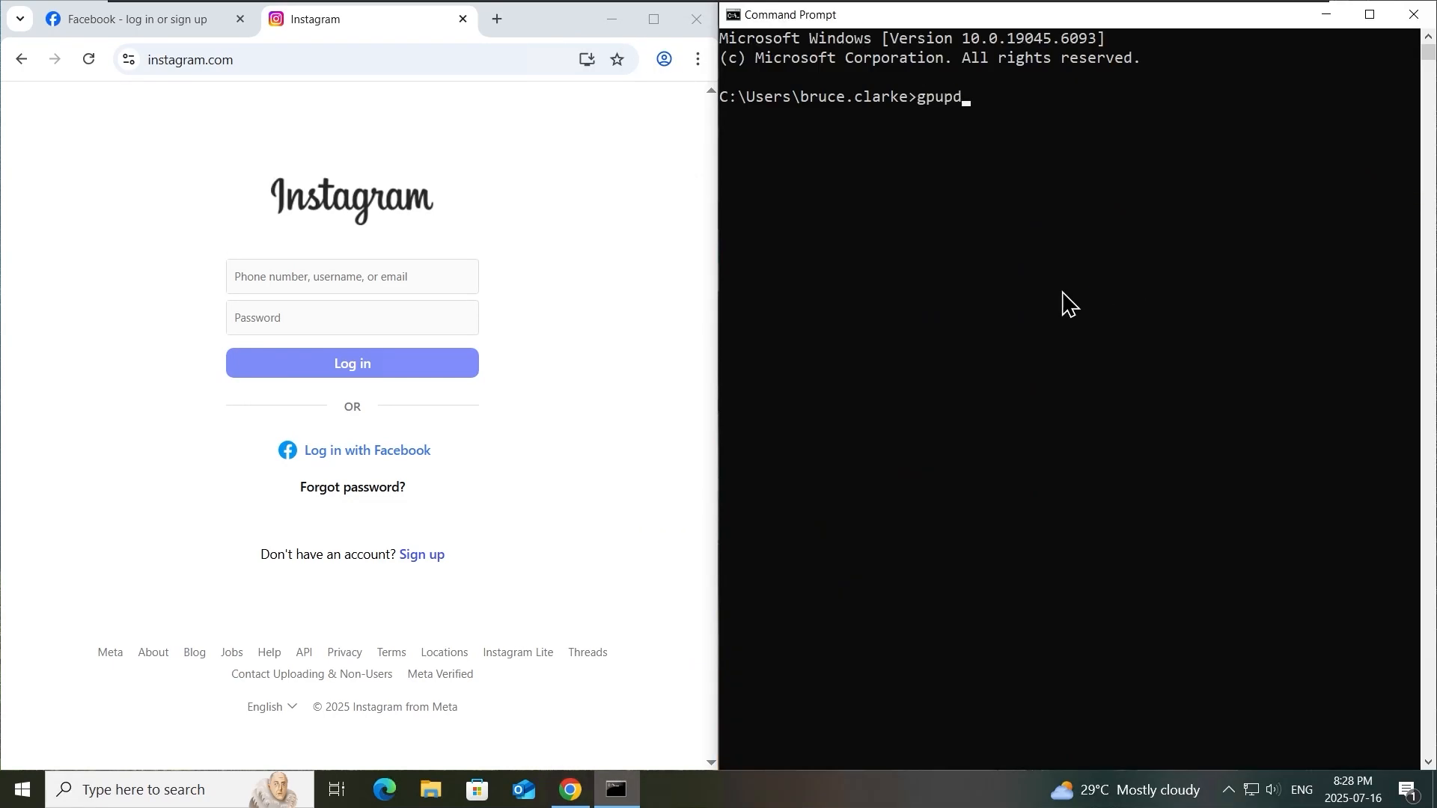
type("ate /force")
key("Return")
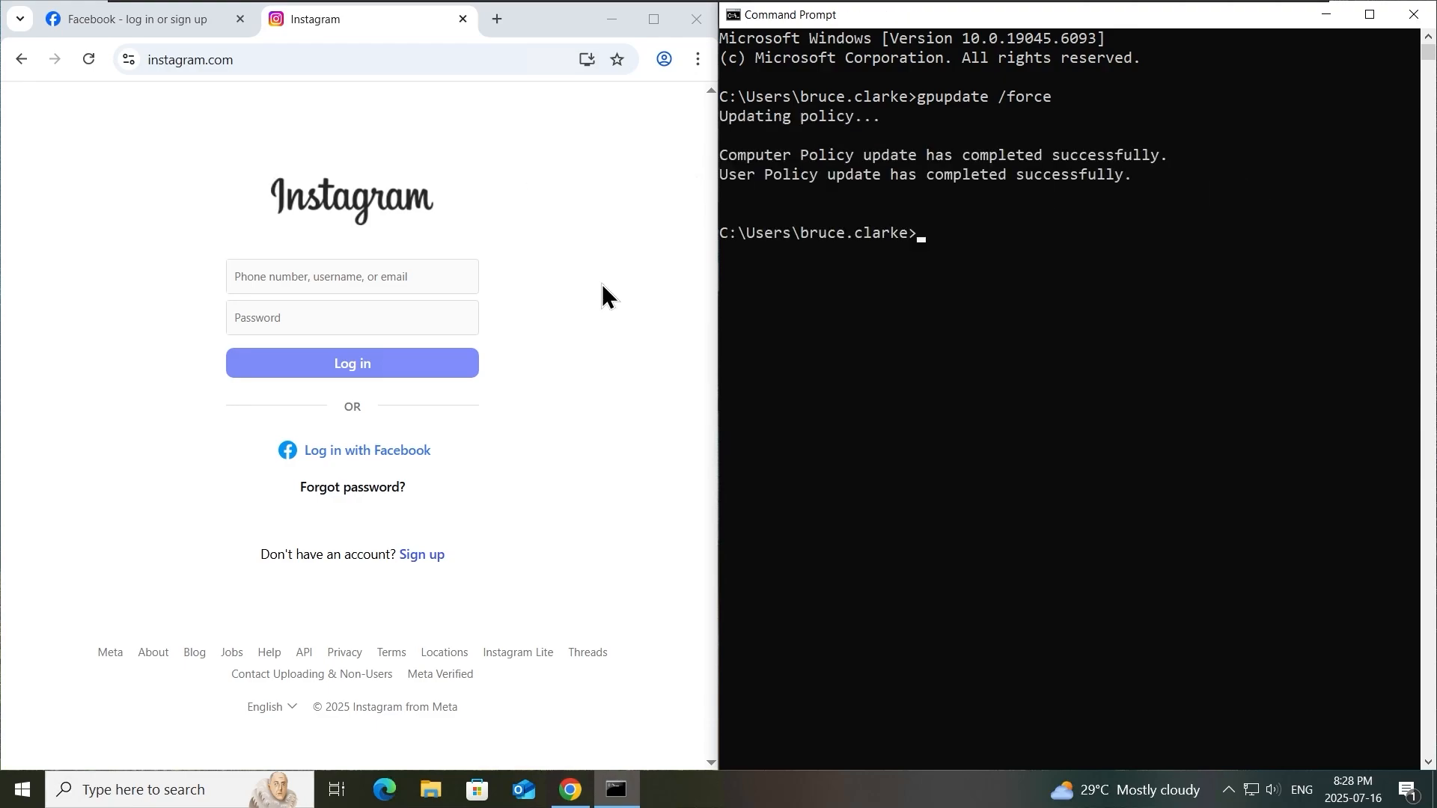
- Restart Google Chrome and test access to facebook.com in a new tab
left_click(696, 19)
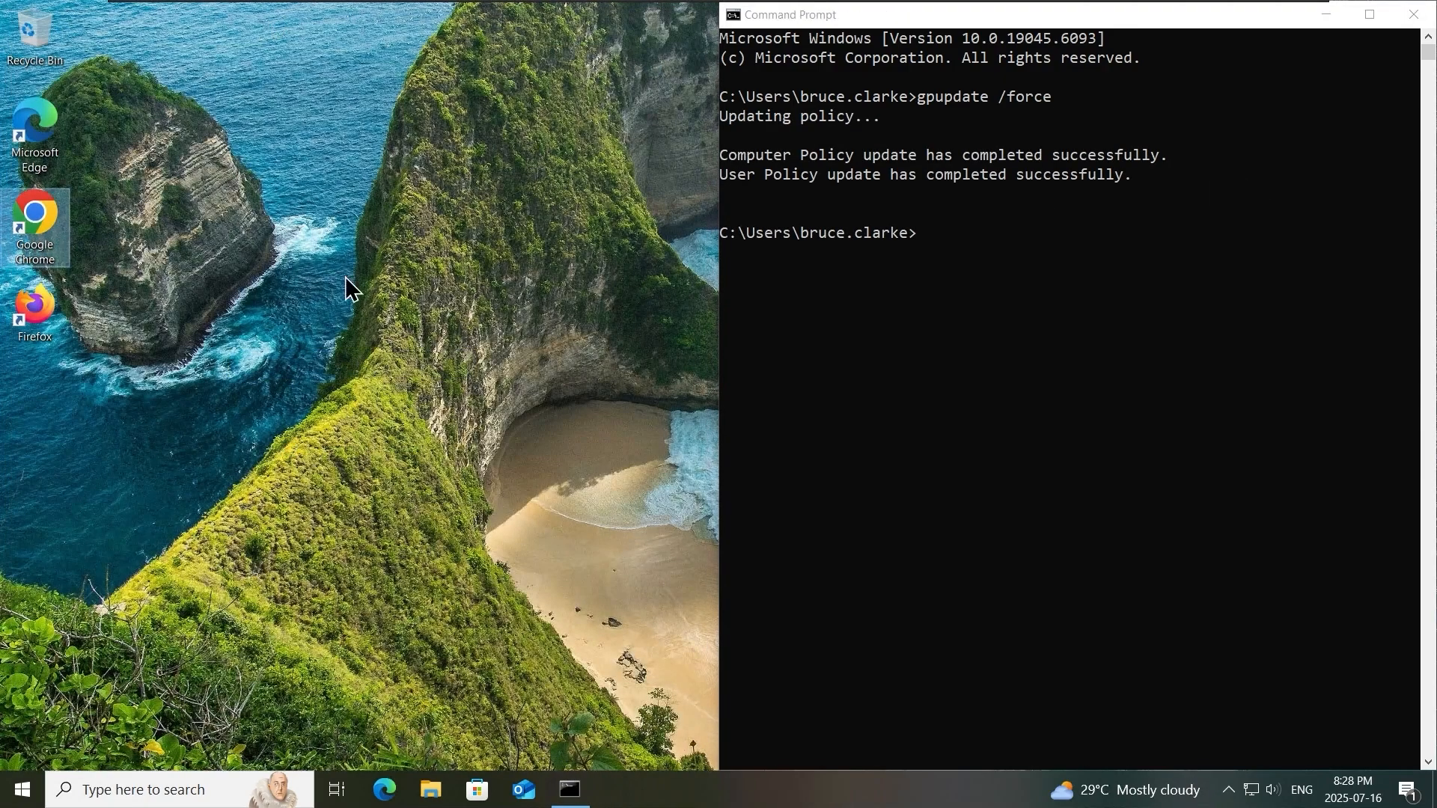
left_click(930, 395)
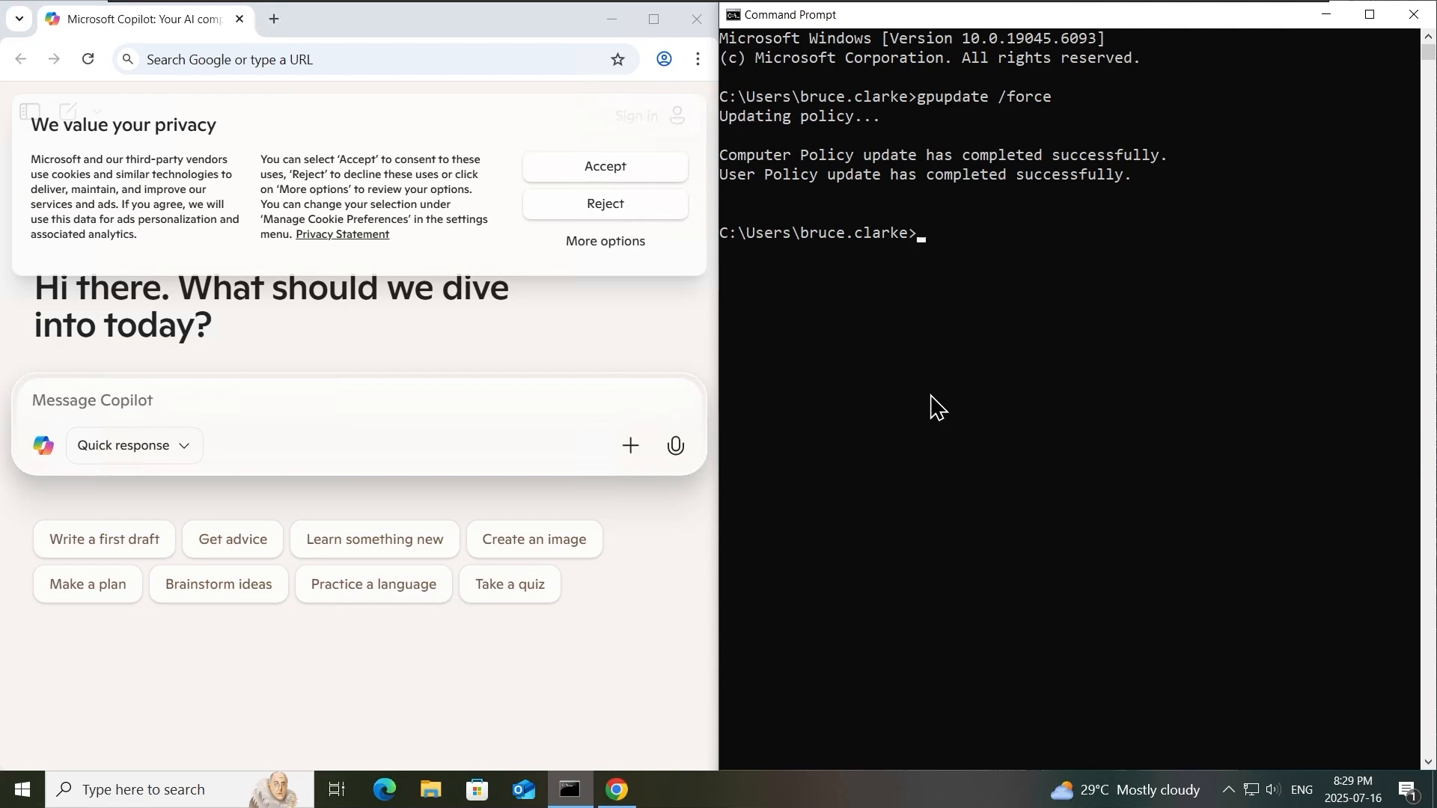
left_click(274, 19)
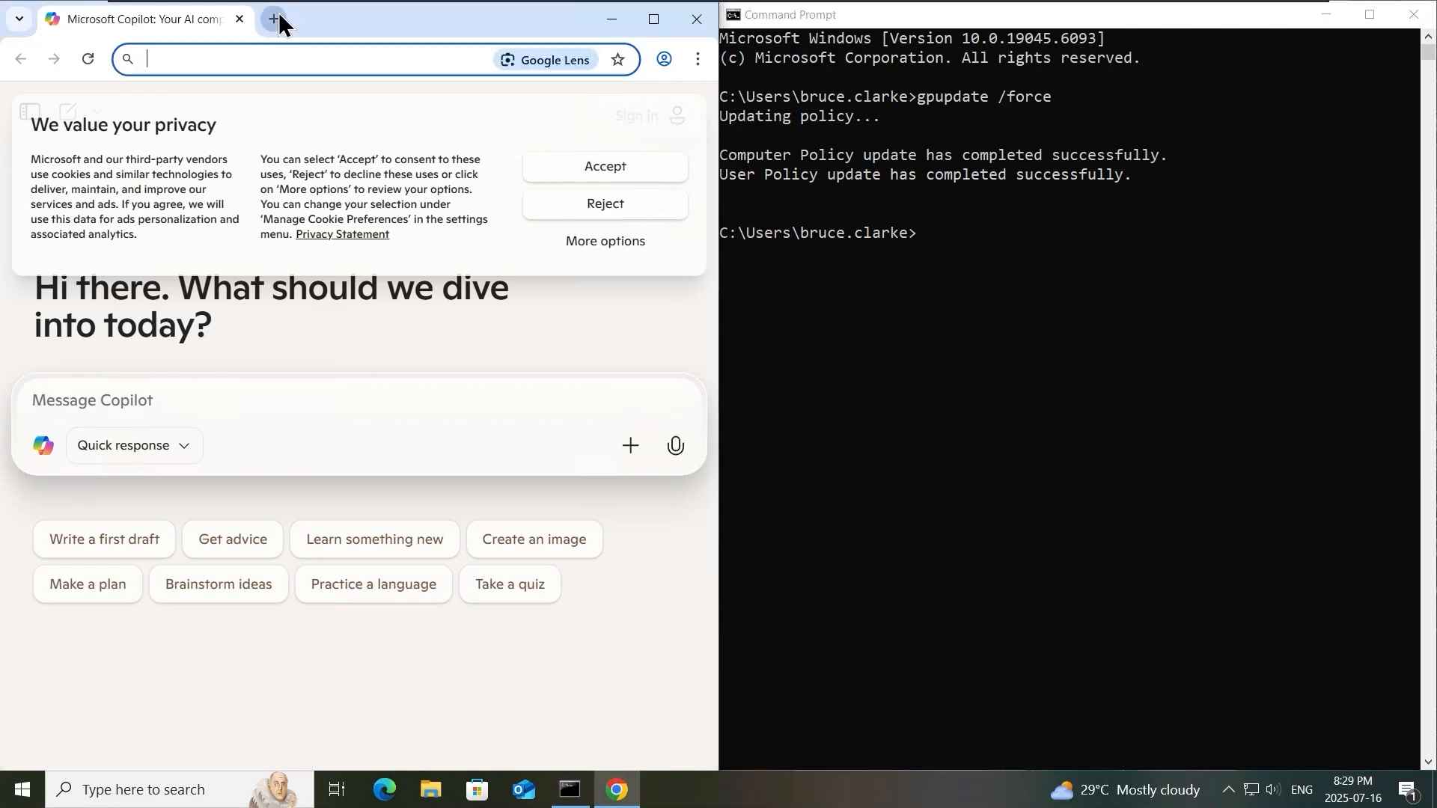
left_click(327, 60)
type("facebook.com")
key("Return")
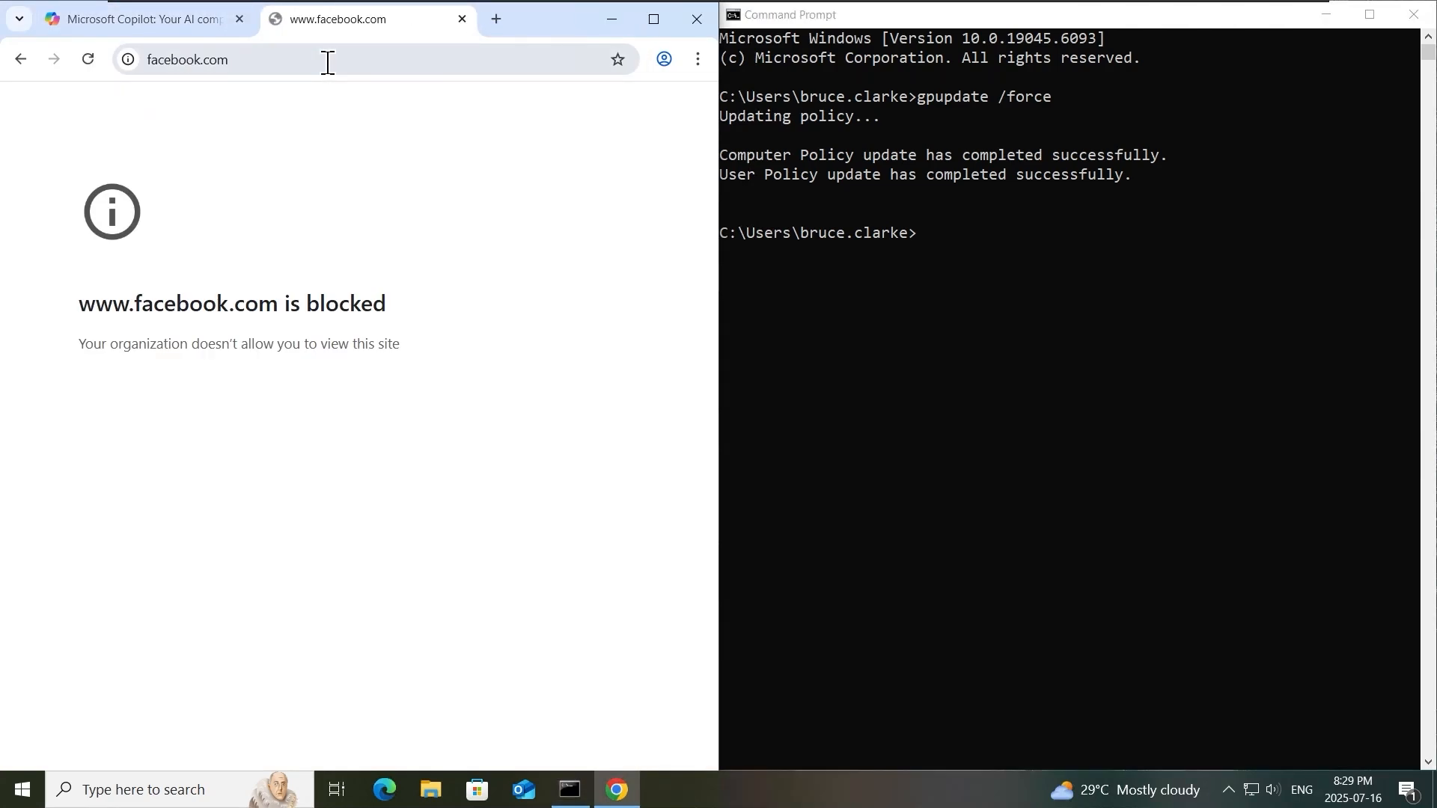
- Test access to instagram.com in another new tab and review the Facebook, Instagram and Microsoft Copilot tabs
left_click(496, 18)
type("ins")
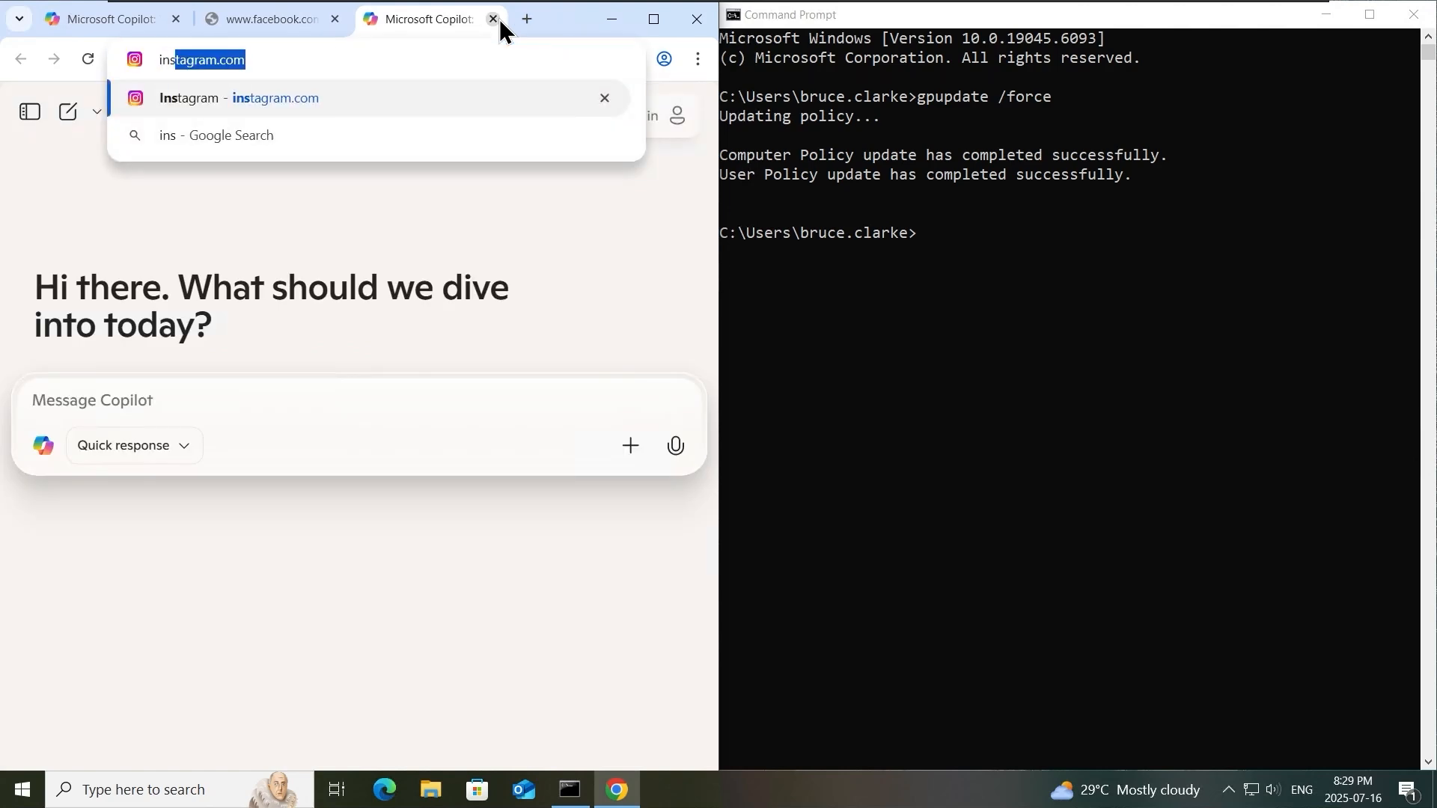
type("ta")
key("Return")
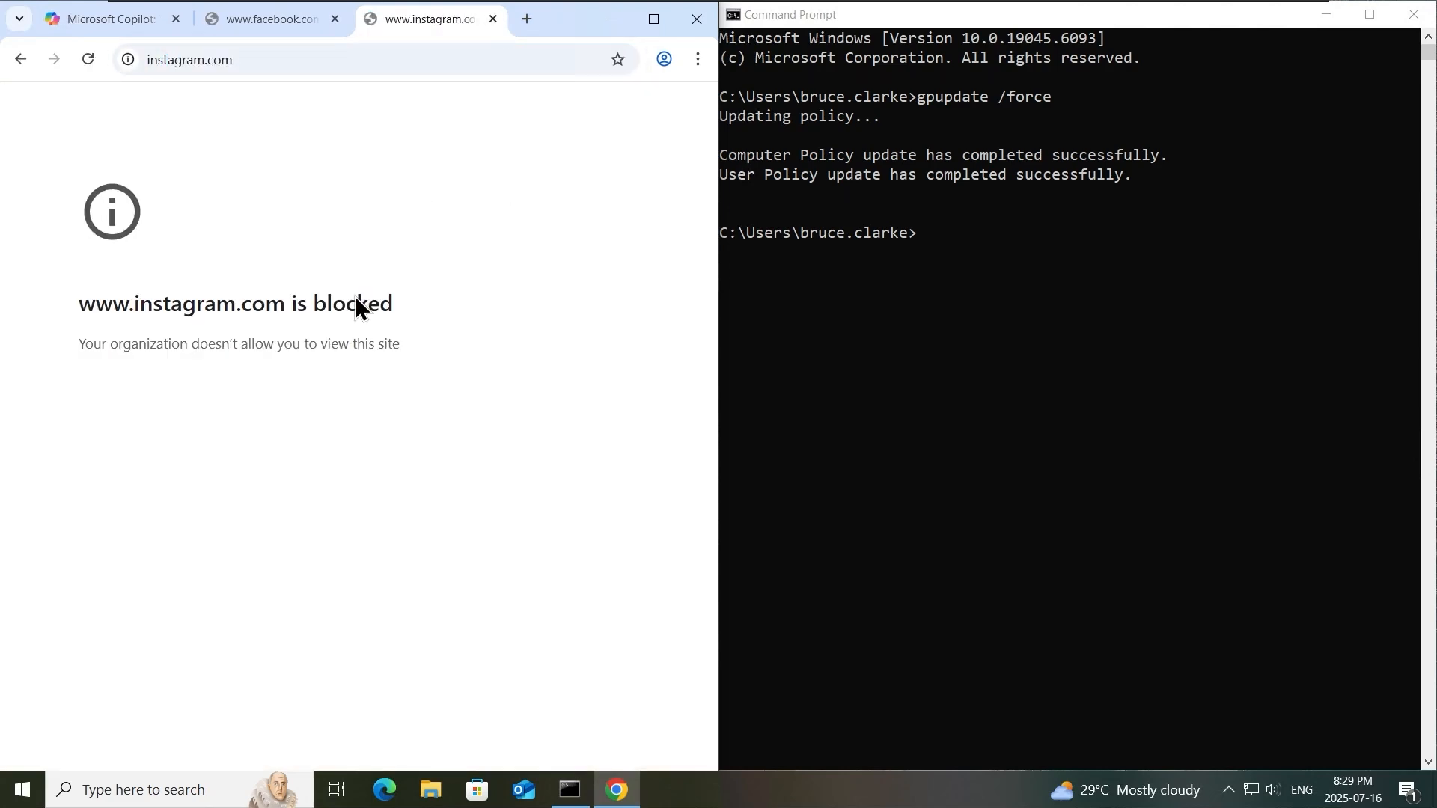
left_click(301, 25)
left_click(389, 18)
left_click(306, 23)
left_click(408, 27)
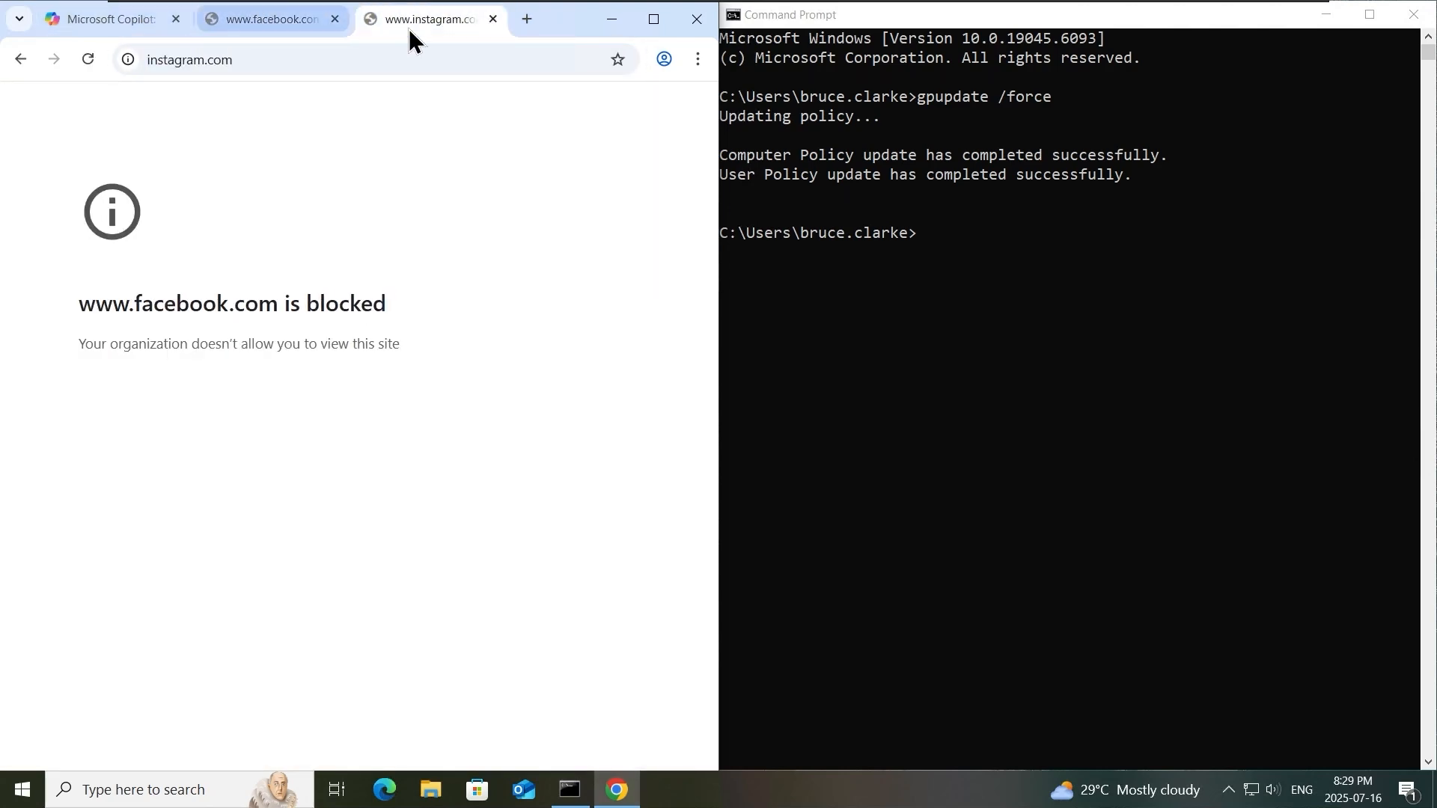
left_click(224, 27)
left_click(140, 25)
left_click(978, 376)
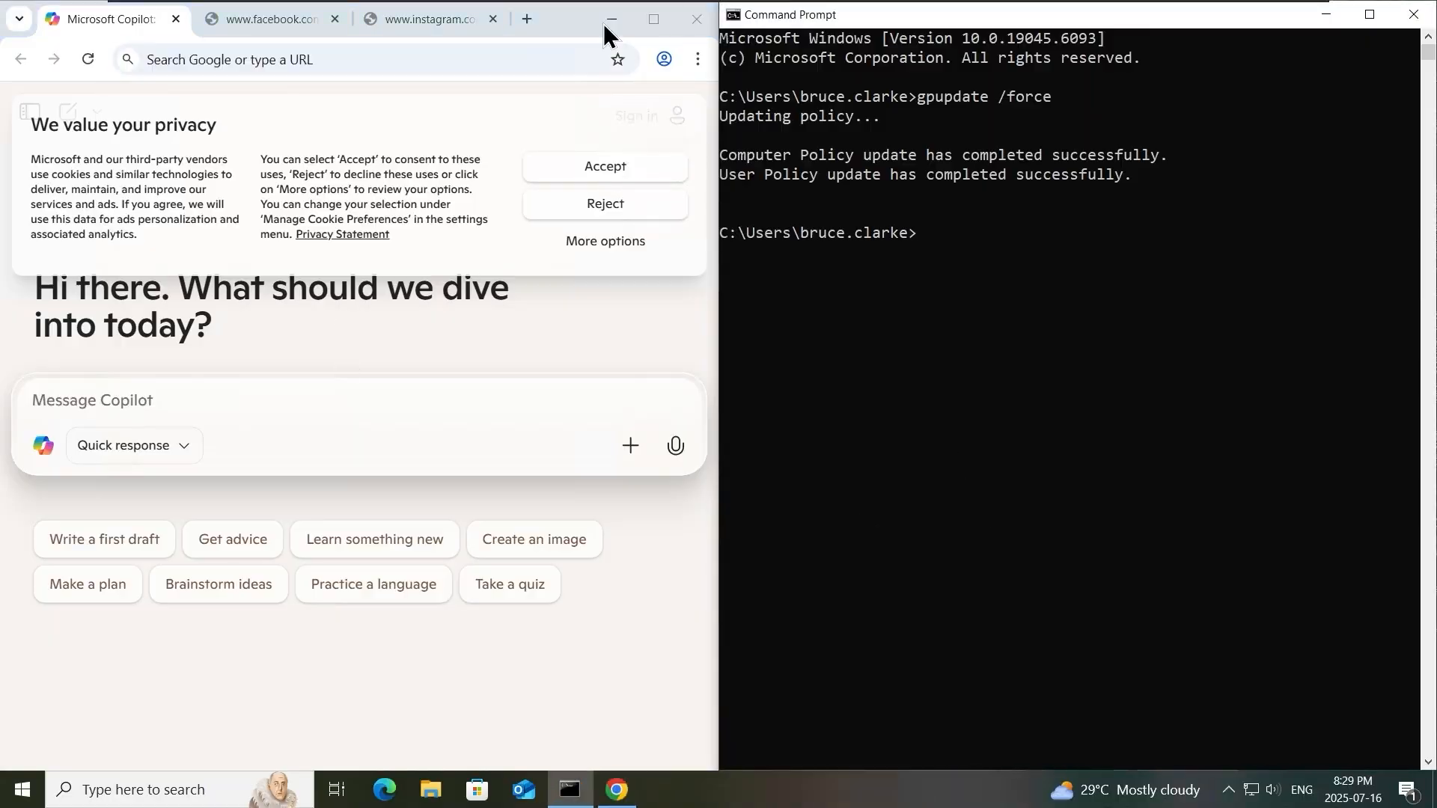
- Return to the domain controller and search Google for "firefox admx download" in a new Microsoft Edge tab
key("super+d")
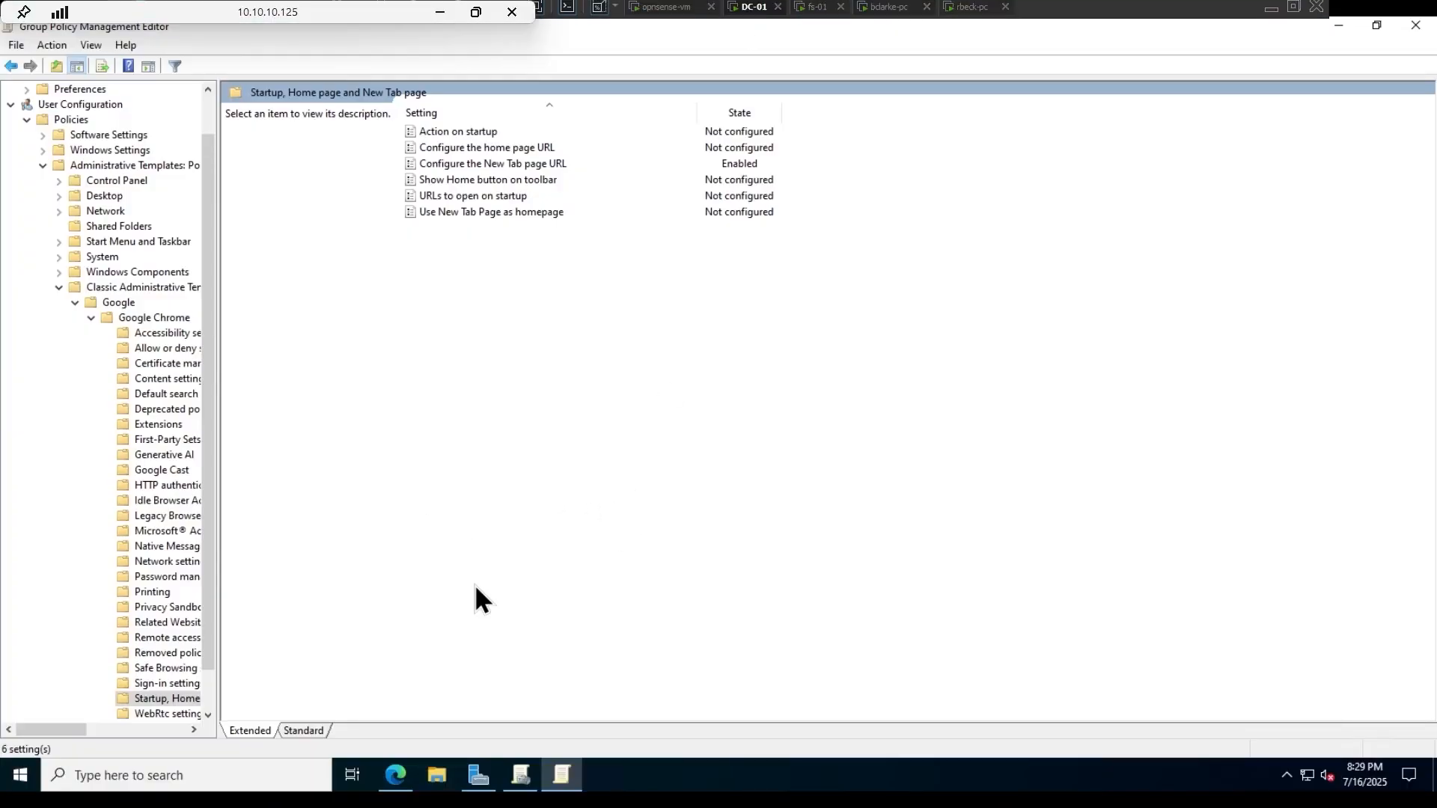
left_click(395, 776)
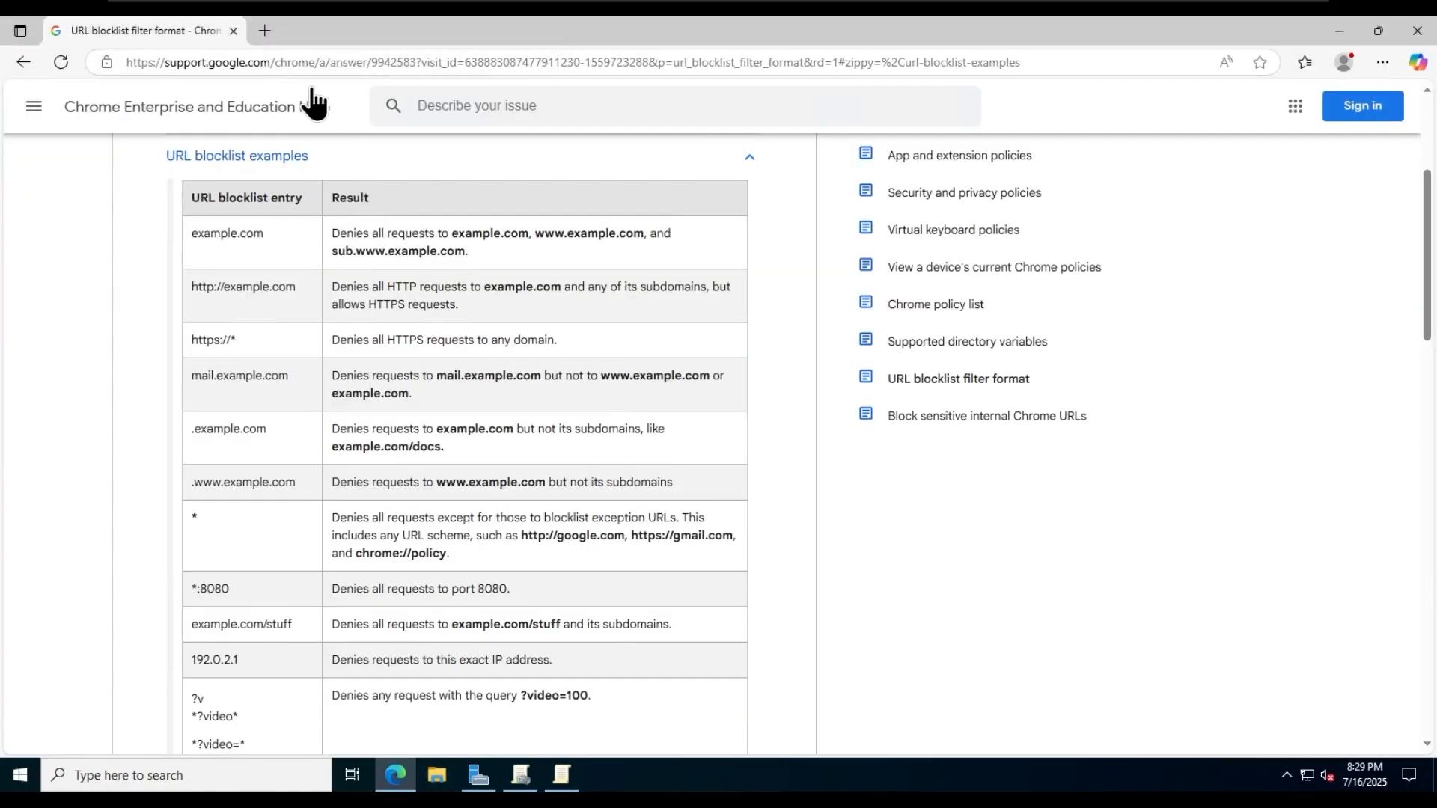
left_click(275, 30)
type("google.com")
key("Return")
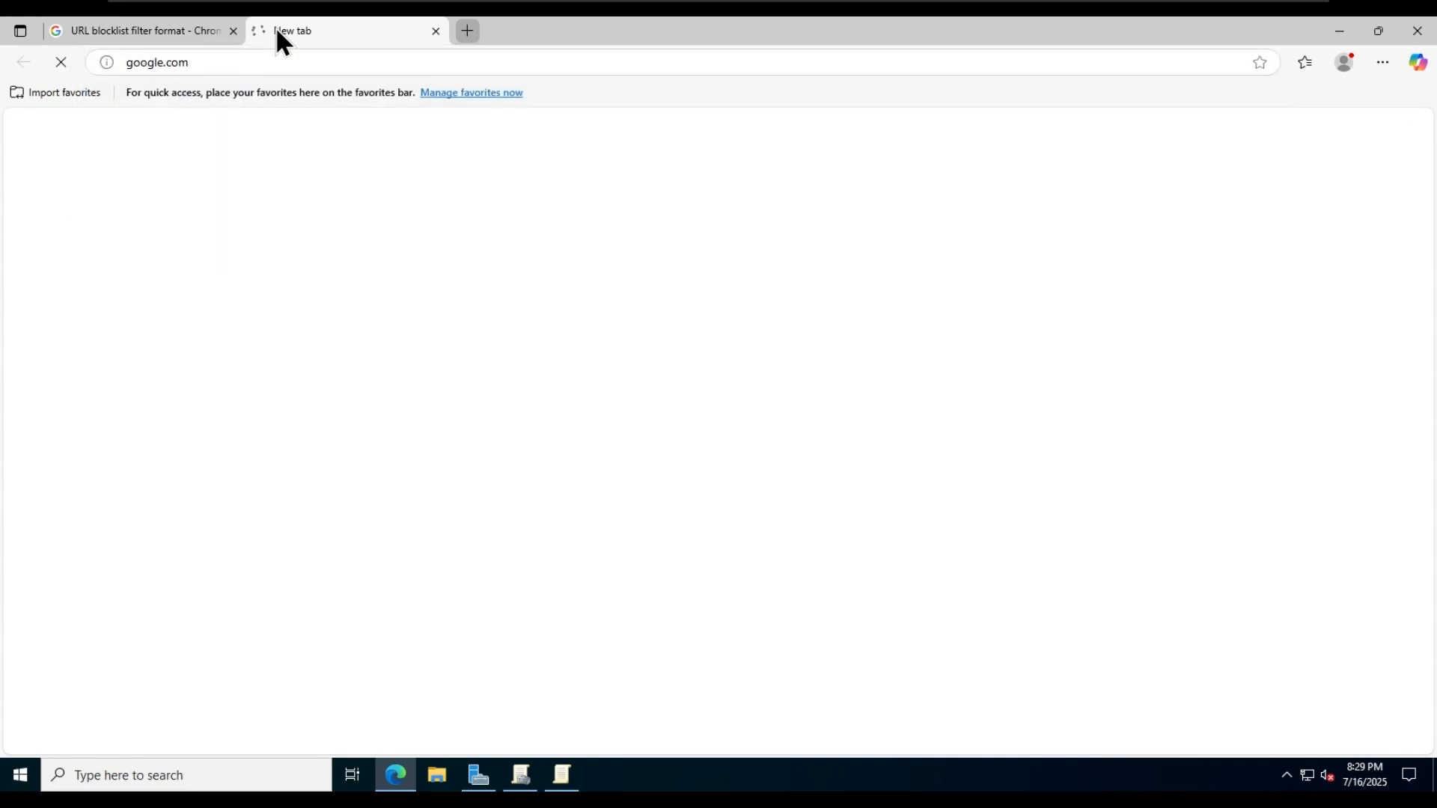
type("firef")
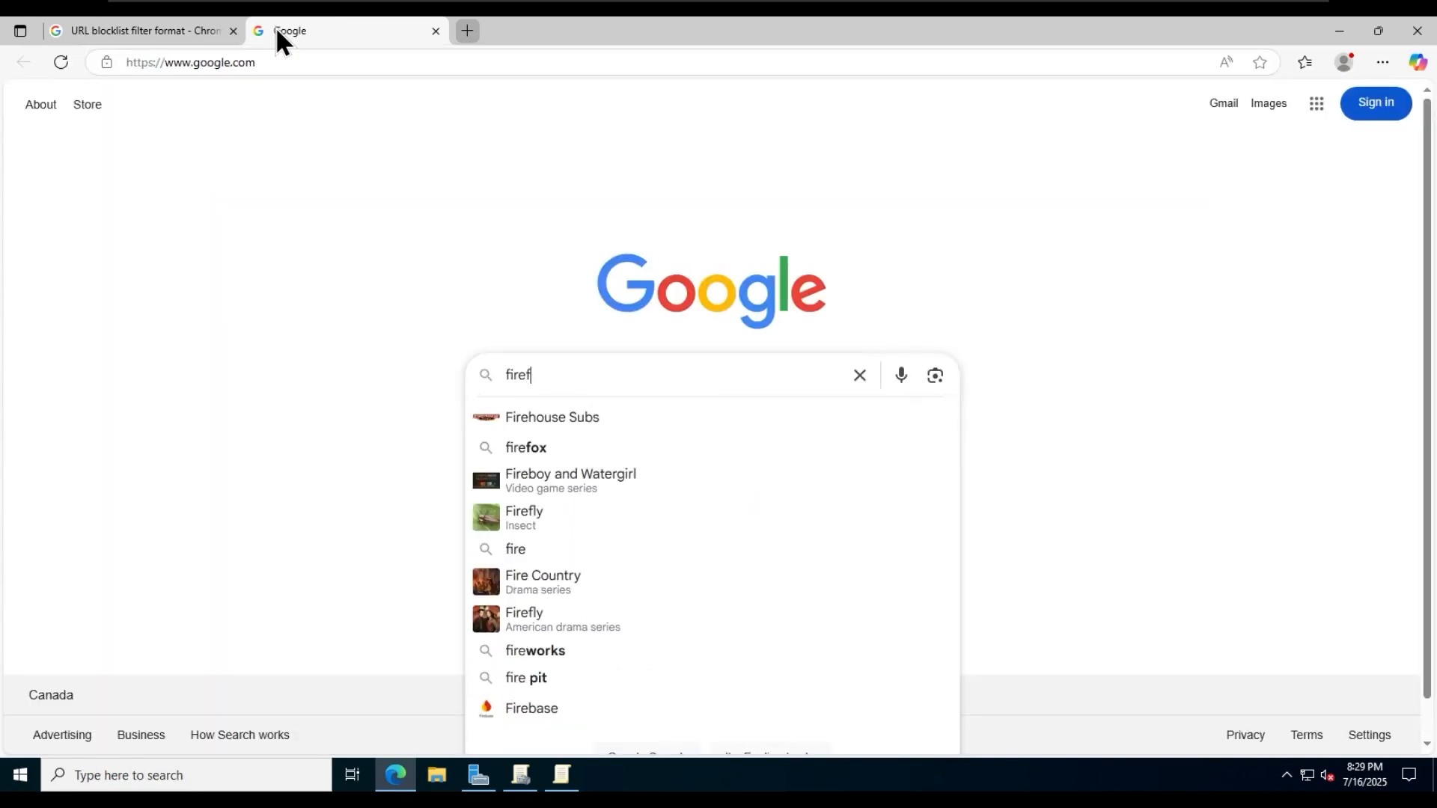
type("ox admx download")
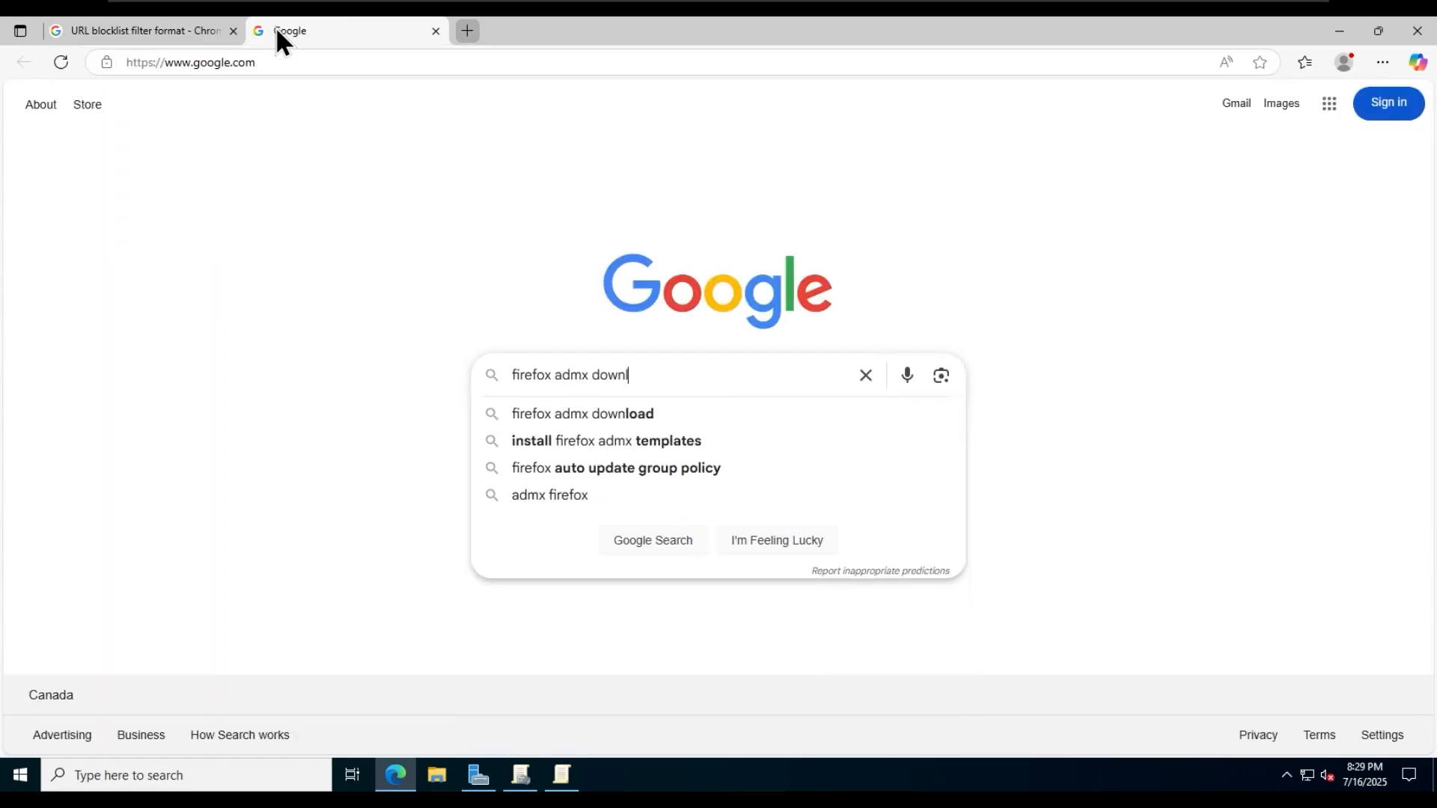
key("Return")
- Follow Mozilla's Group Policy support article to the GitHub releases page and download policy_templates_v7.0.zip
left_click(360, 275)
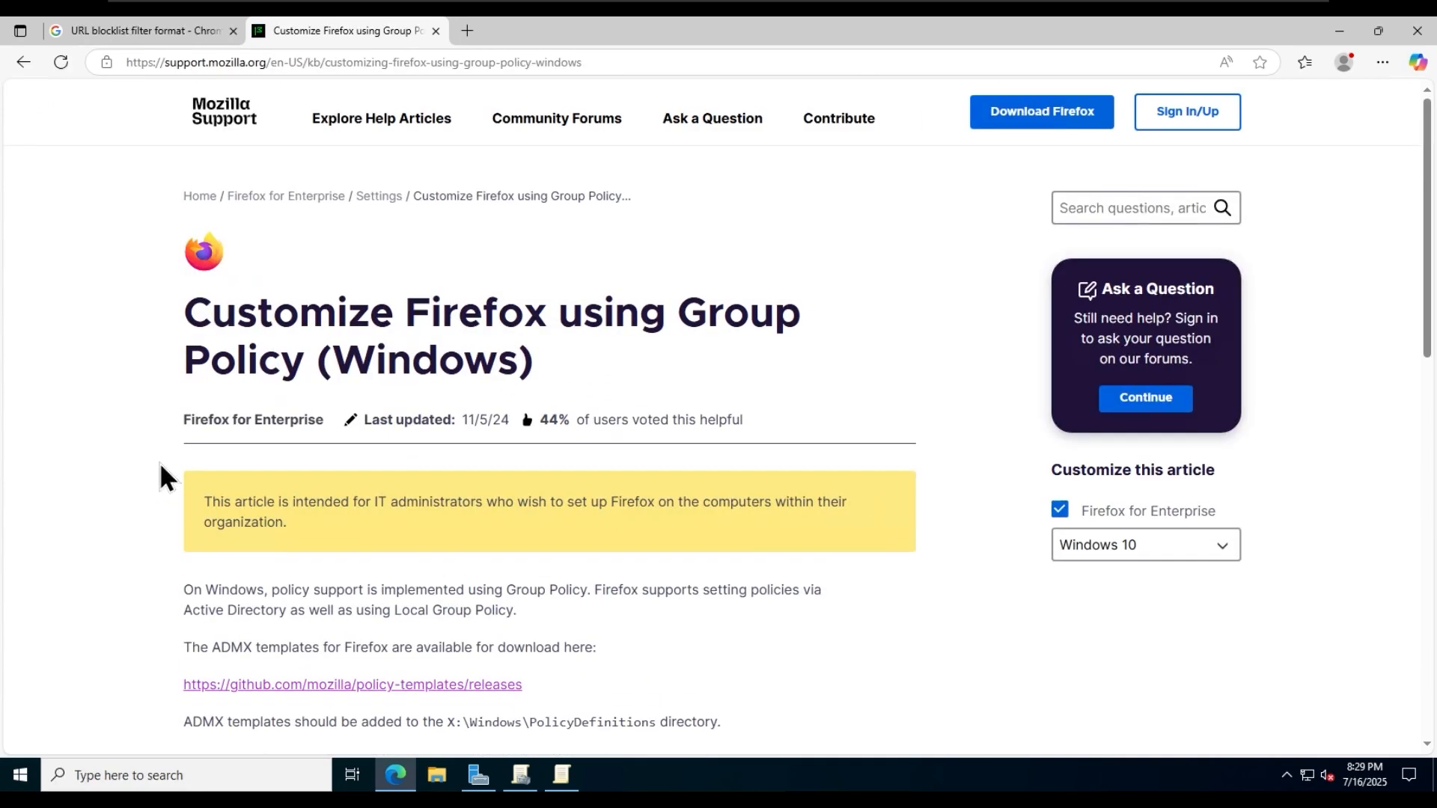
scroll(103, 492, "down", 2)
left_click(351, 510)
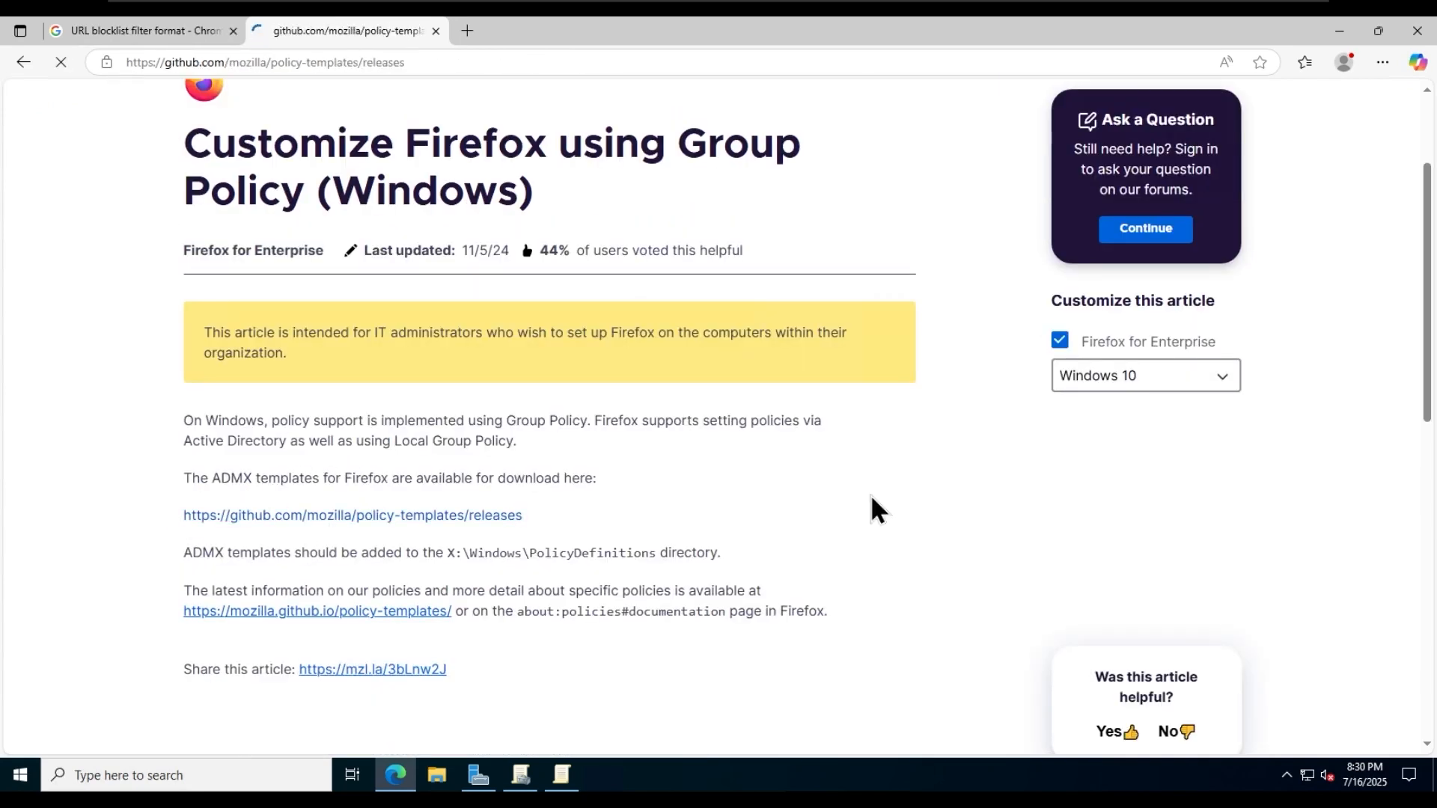
scroll(870, 494, "down", 1)
left_click(575, 550)
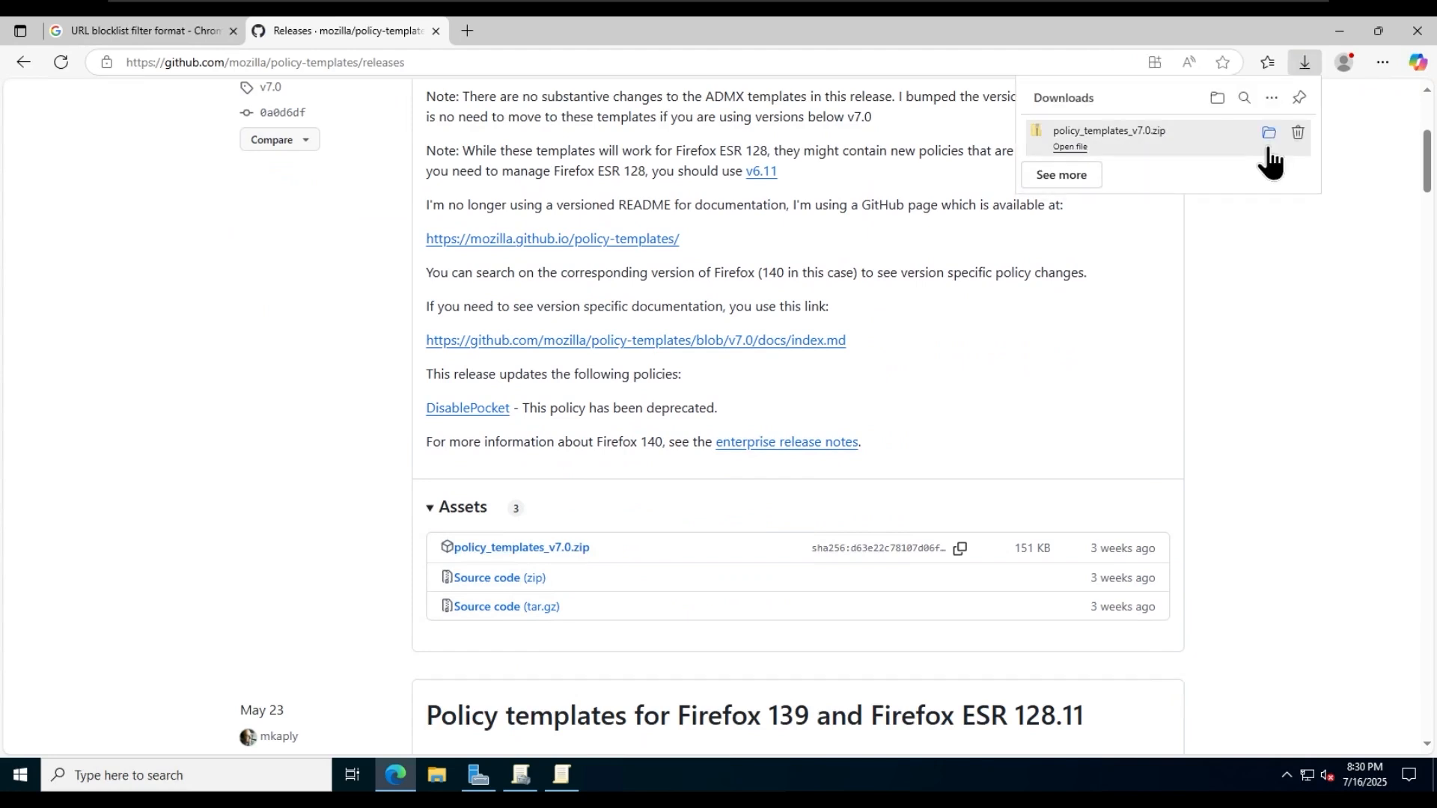
- Extract policy_templates_v7.0.zip in the Downloads folder and close the extracted folder's window
left_click(1266, 138)
right_click(492, 259)
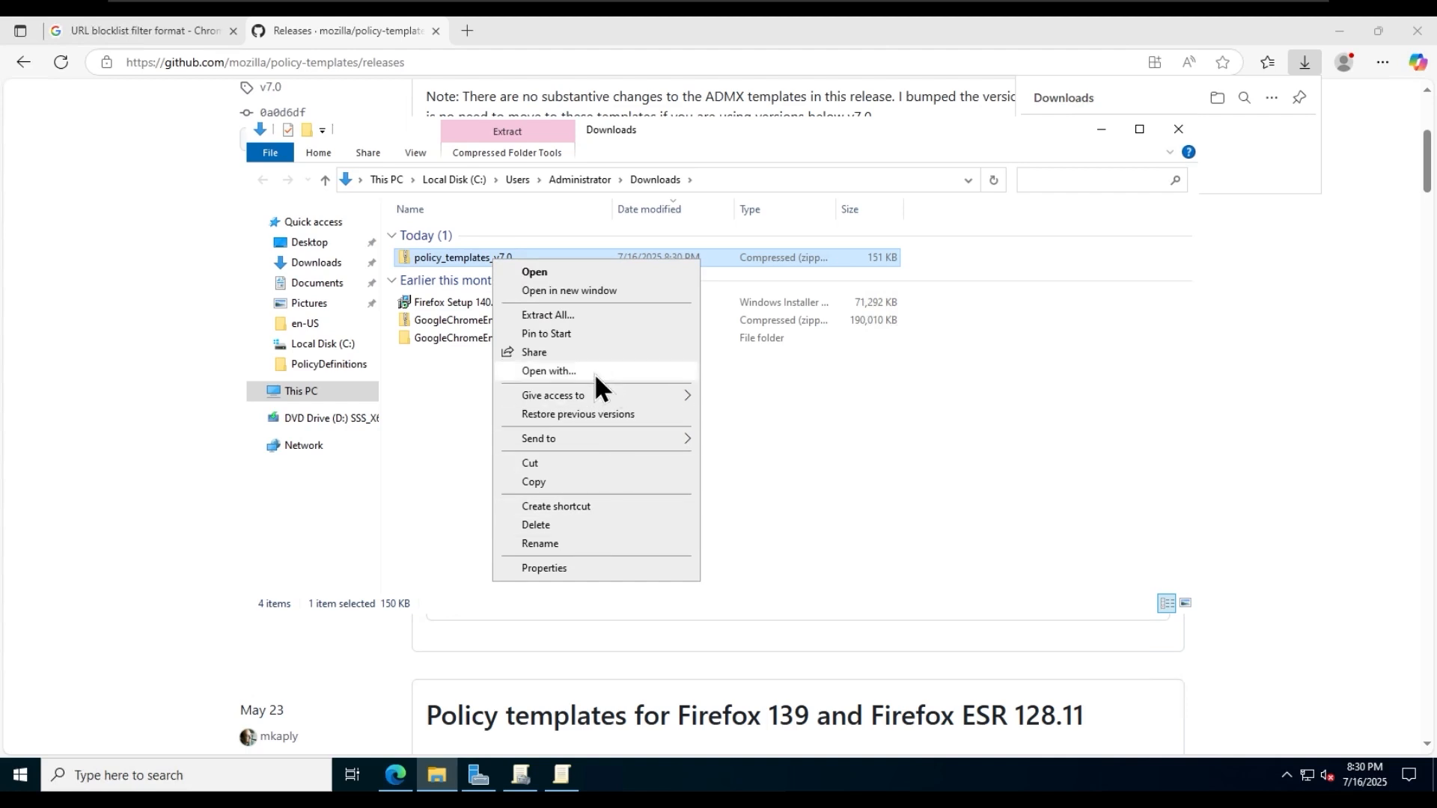
left_click(591, 315)
left_click(882, 563)
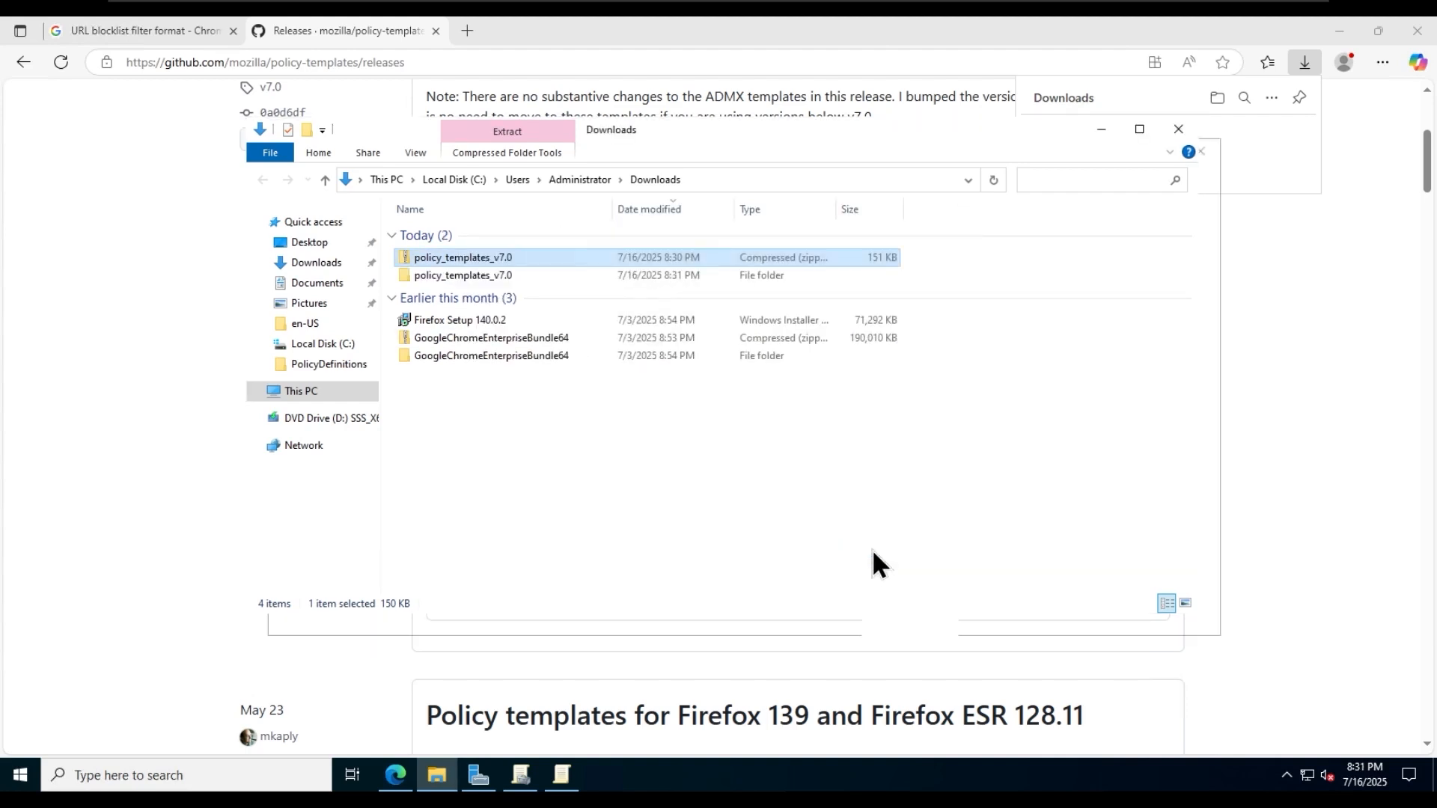
left_click(1200, 151)
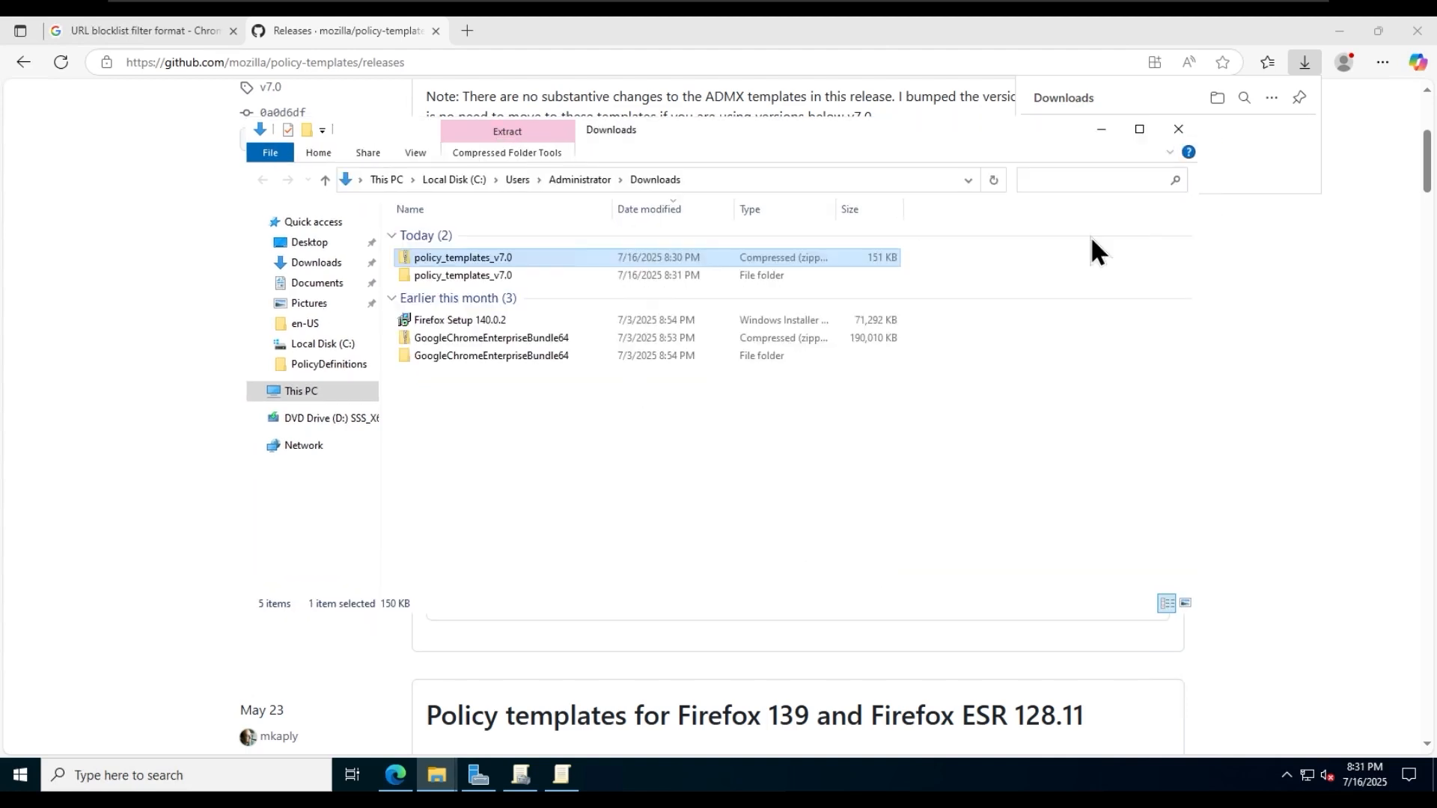
- Close the Chrome policy editor and create a GPO named Firefox URL Block and Set Homepage linked to the Users OU
left_click(562, 774)
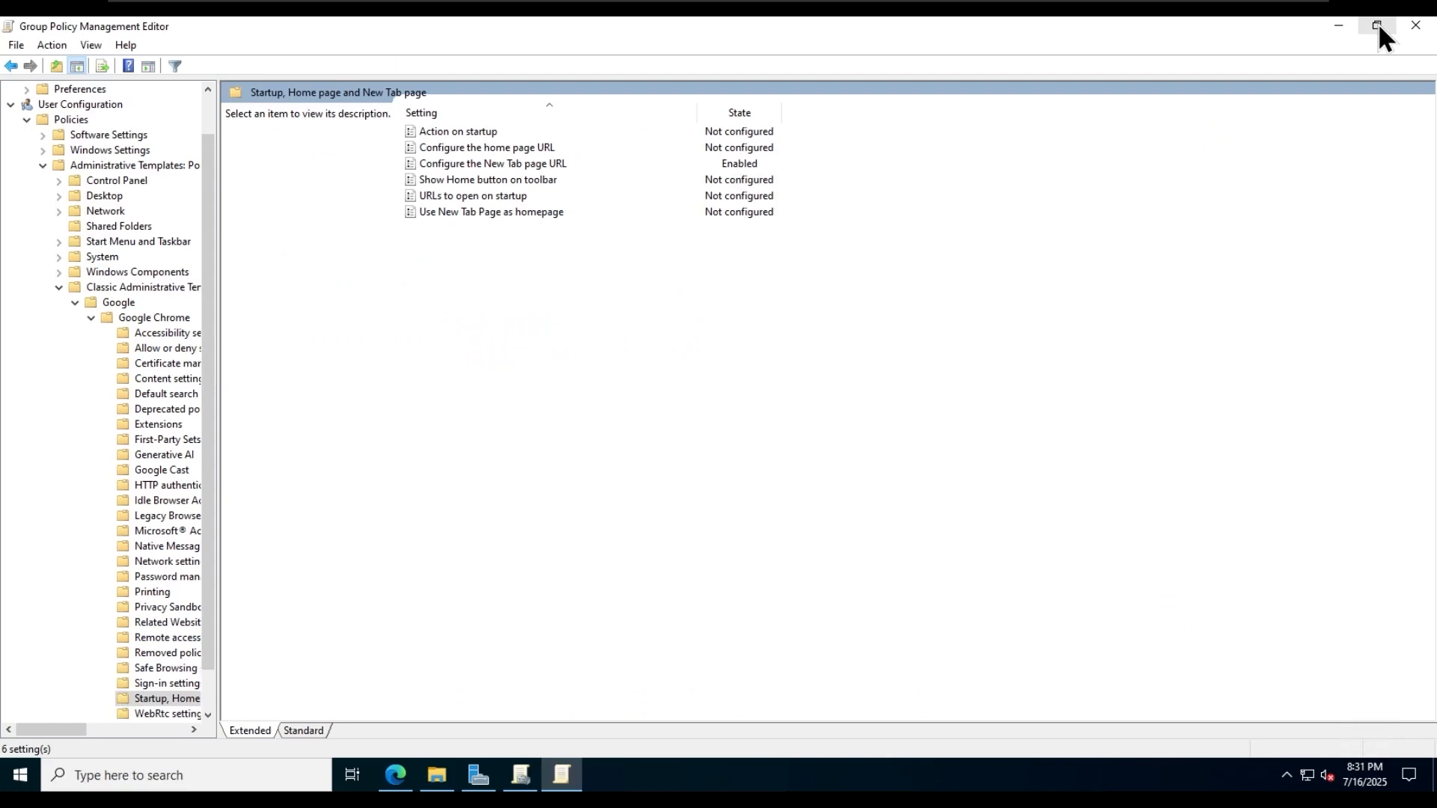
left_click(1416, 29)
left_click(522, 774)
right_click(112, 289)
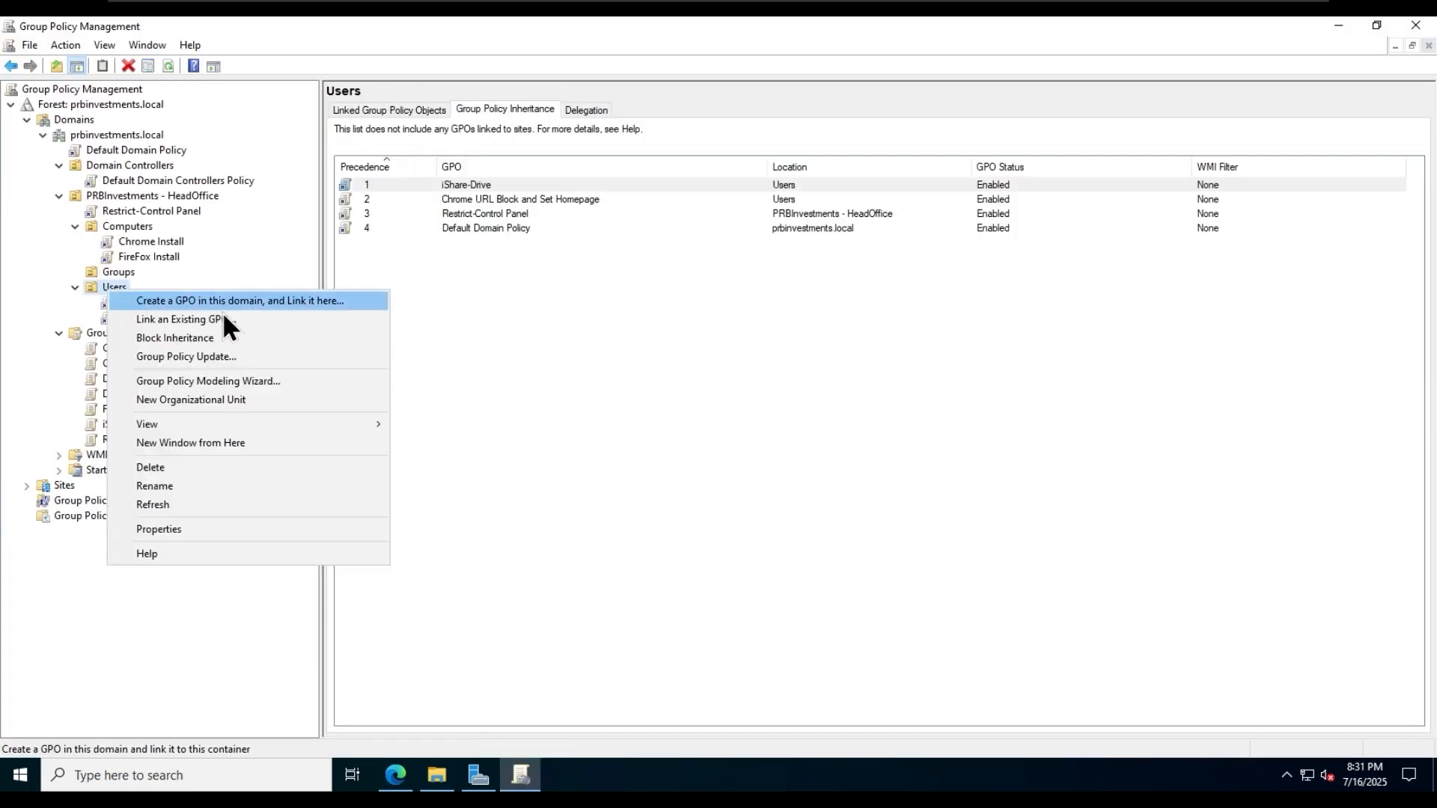
left_click(218, 300)
type("Firefox URL Block and Set Homepage")
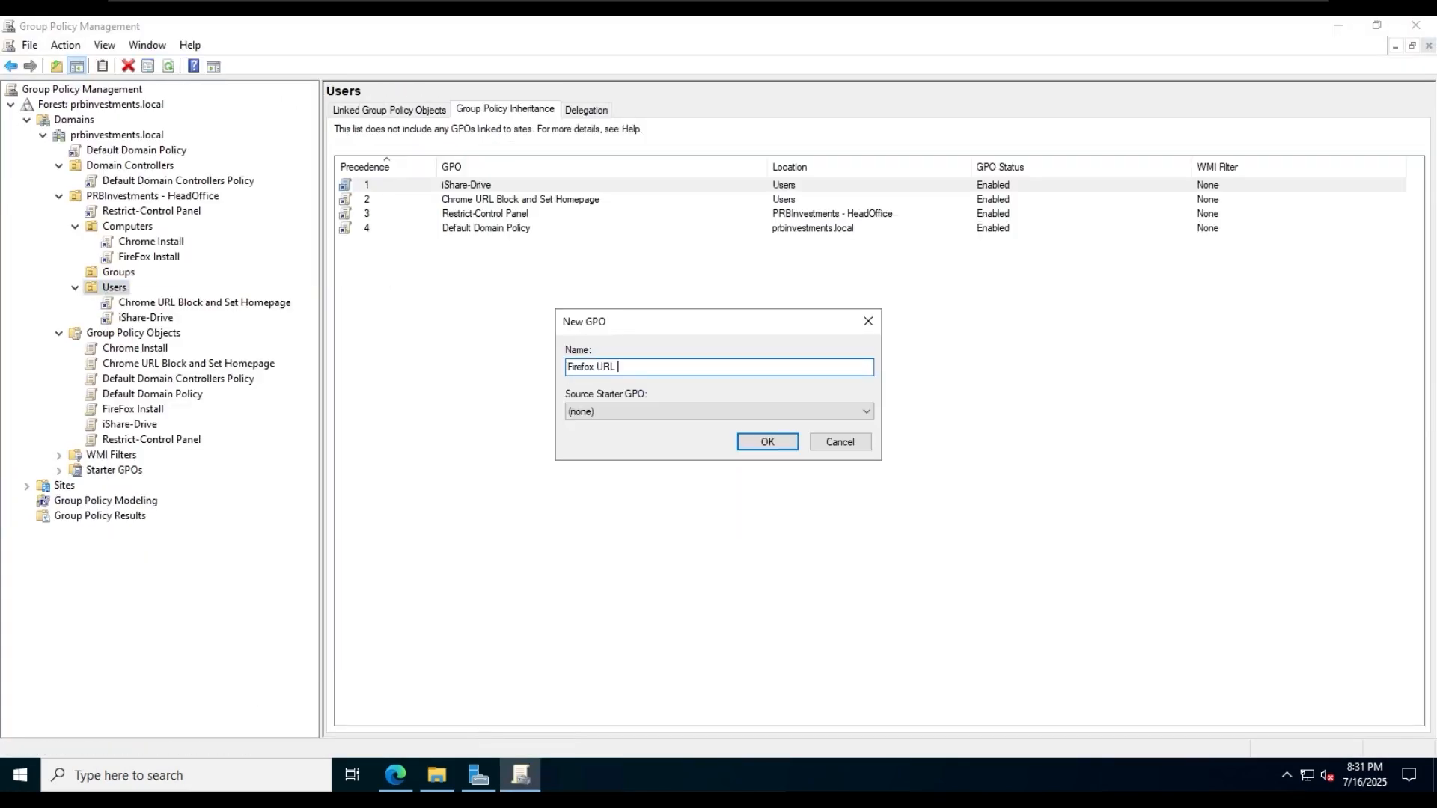
left_click(765, 442)
- Open the Firefox URL Block and Set Homepage GPO for editing and go to Administrative Templates under the User Configuration policies
left_click(250, 315)
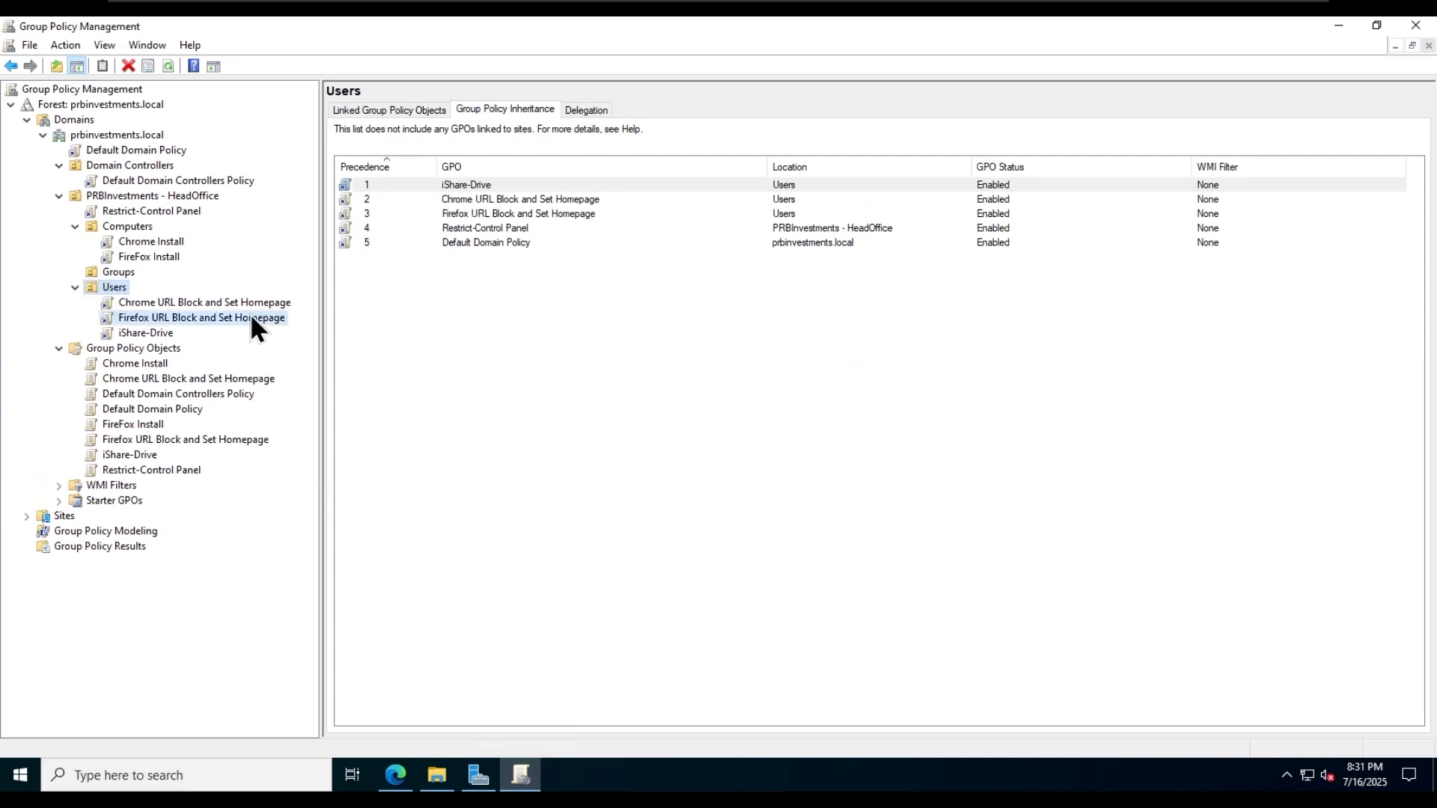
right_click(250, 315)
left_click(326, 325)
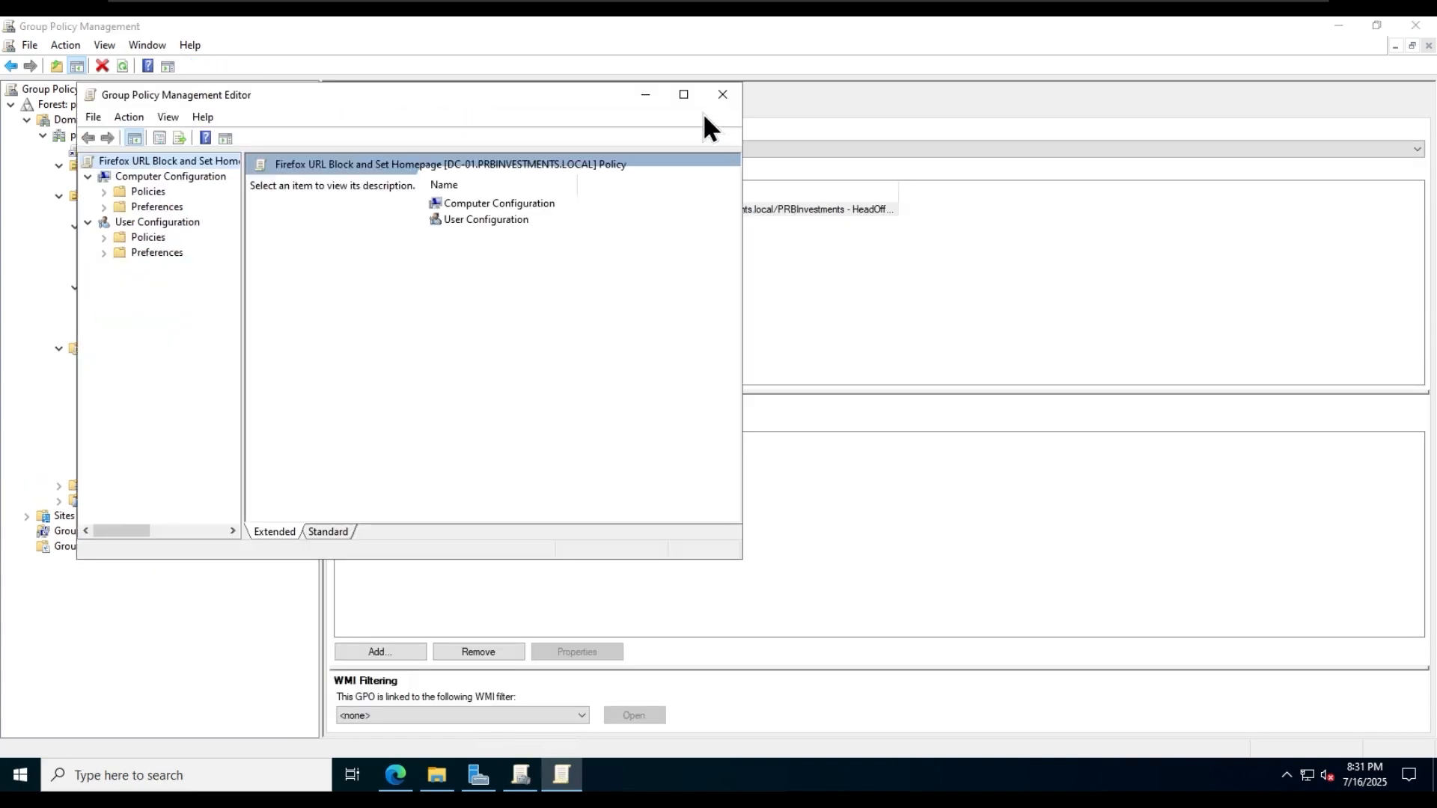
left_click(683, 95)
double_click(436, 150)
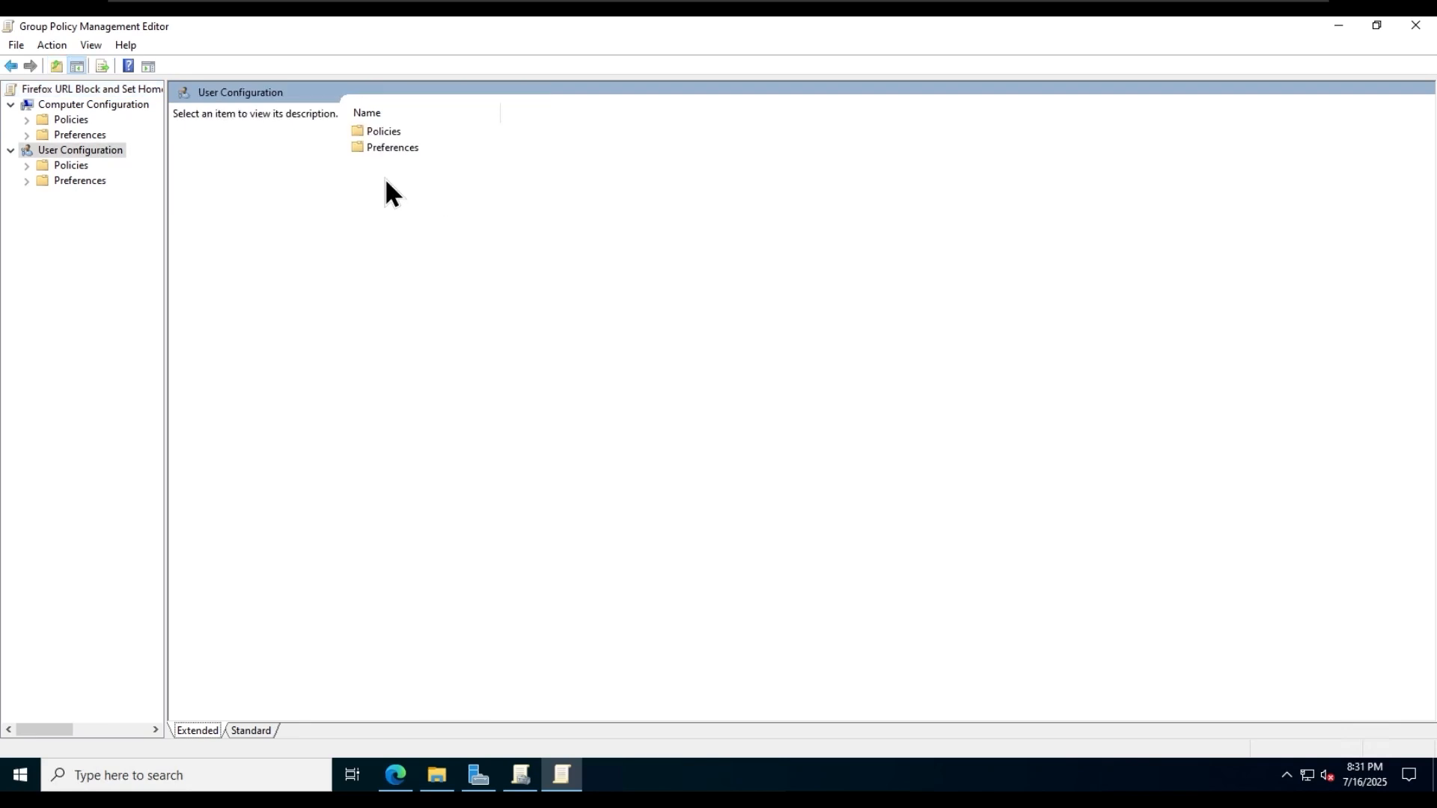
double_click(384, 132)
double_click(442, 166)
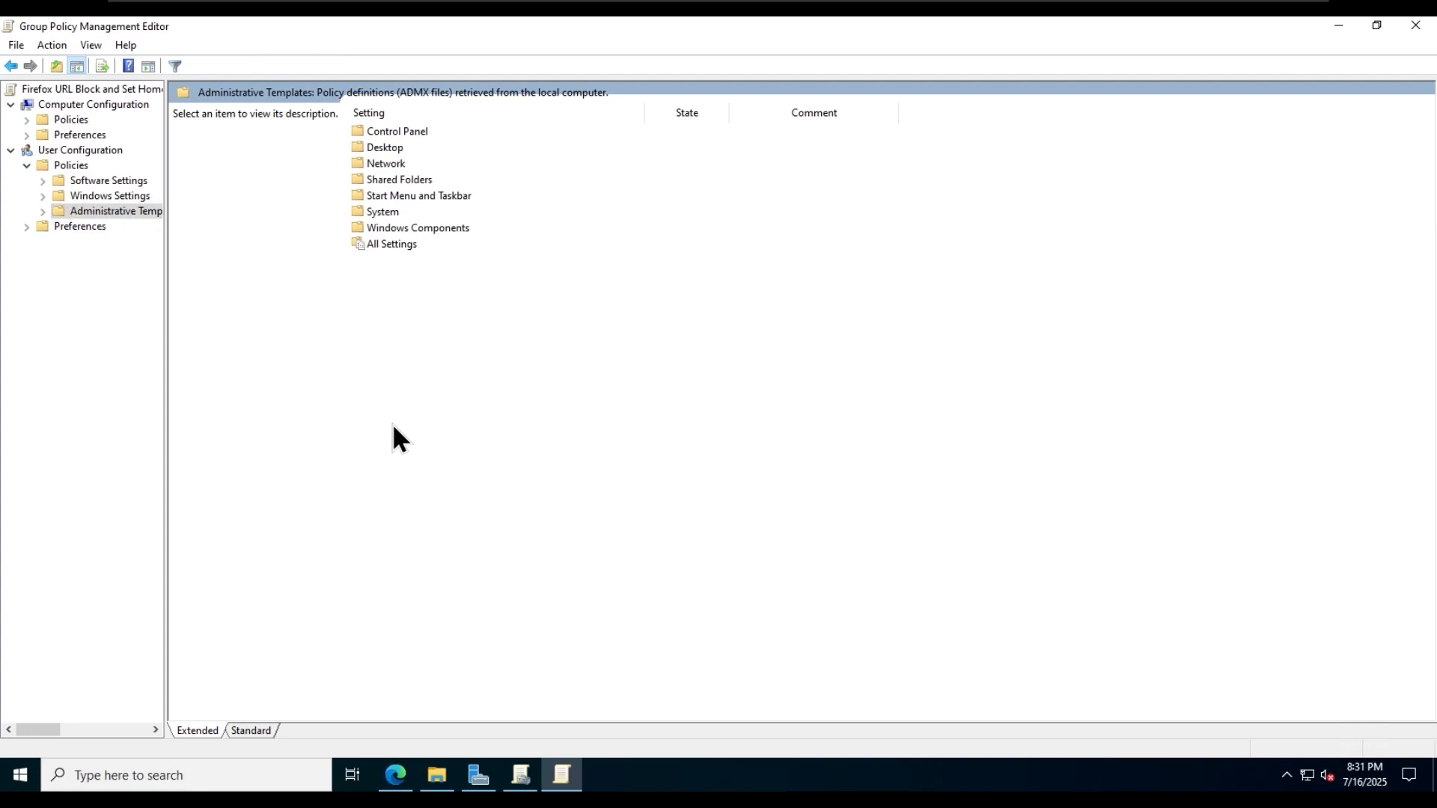
- Arrange the Downloads folder and a new File Explorer window side by side
left_click(436, 774)
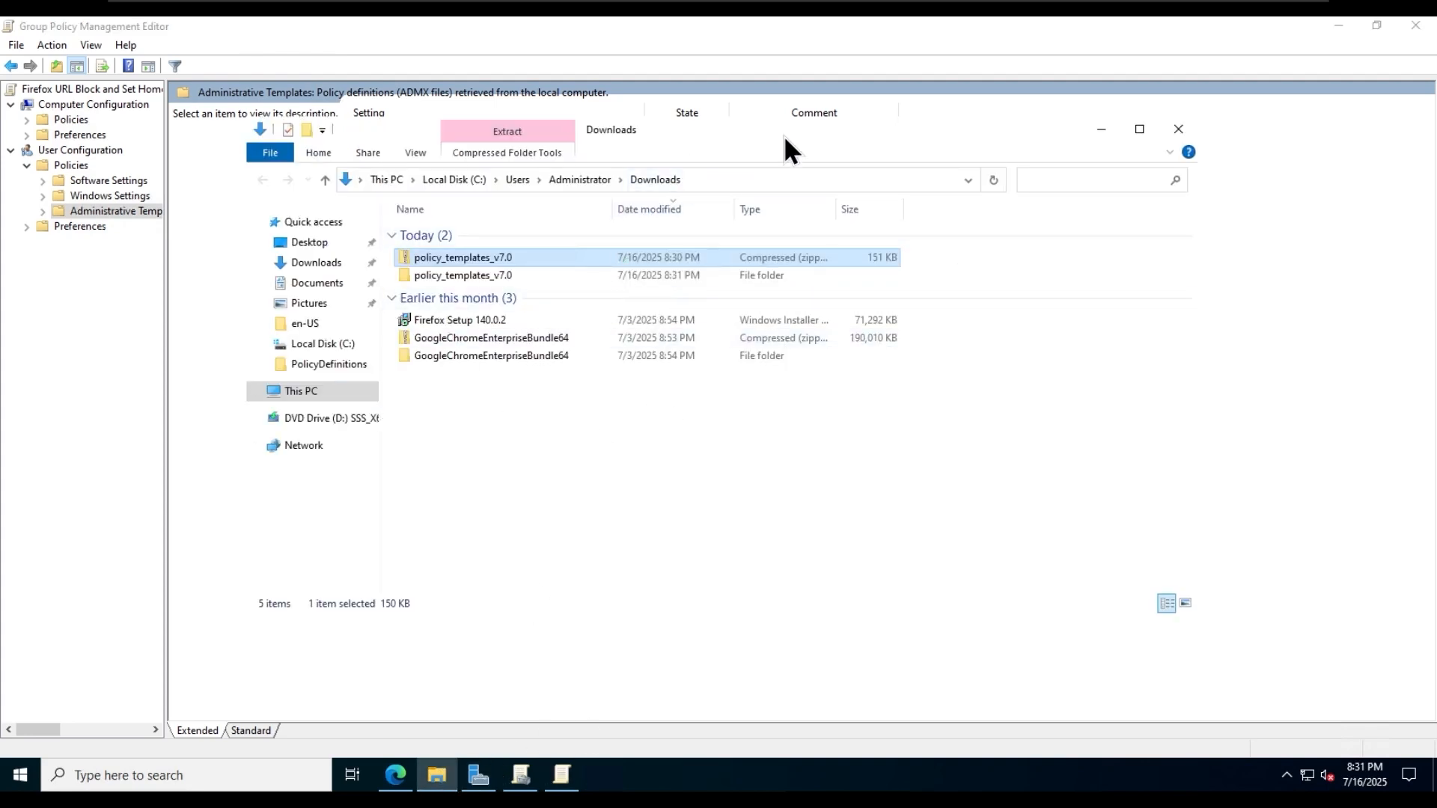
left_click_drag(785, 144, 45, 226)
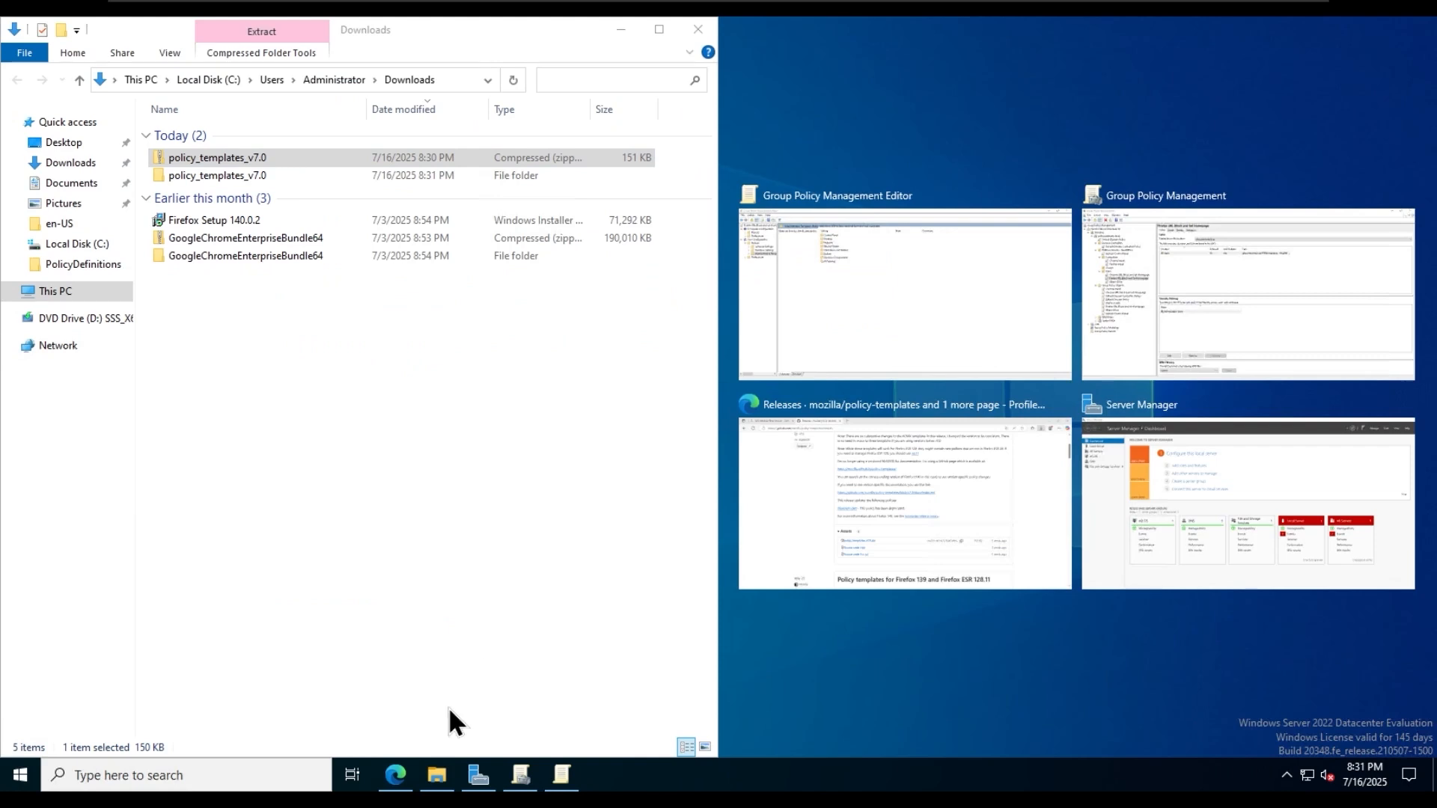
right_click(438, 776)
left_click(438, 690)
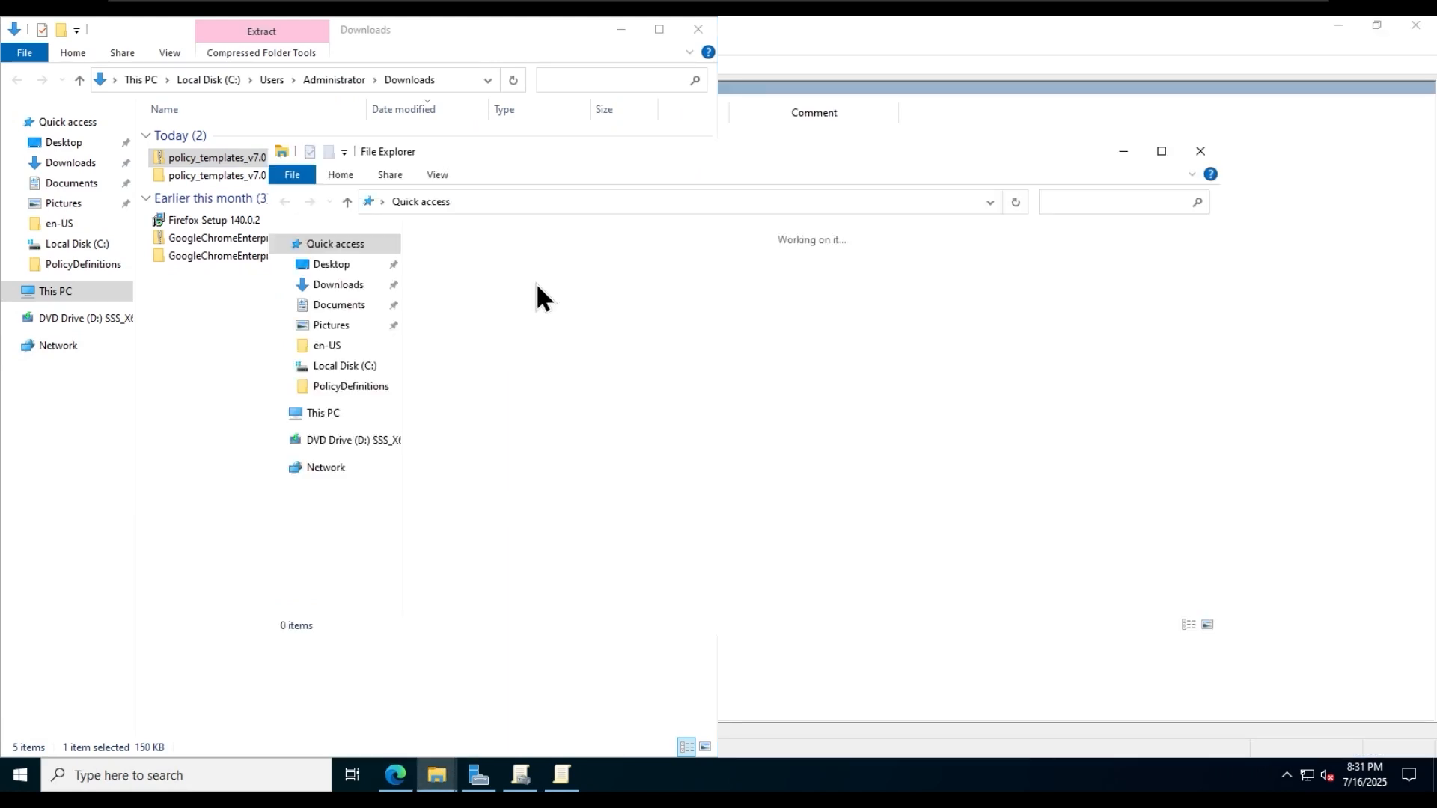
left_click_drag(584, 152, 1433, 194)
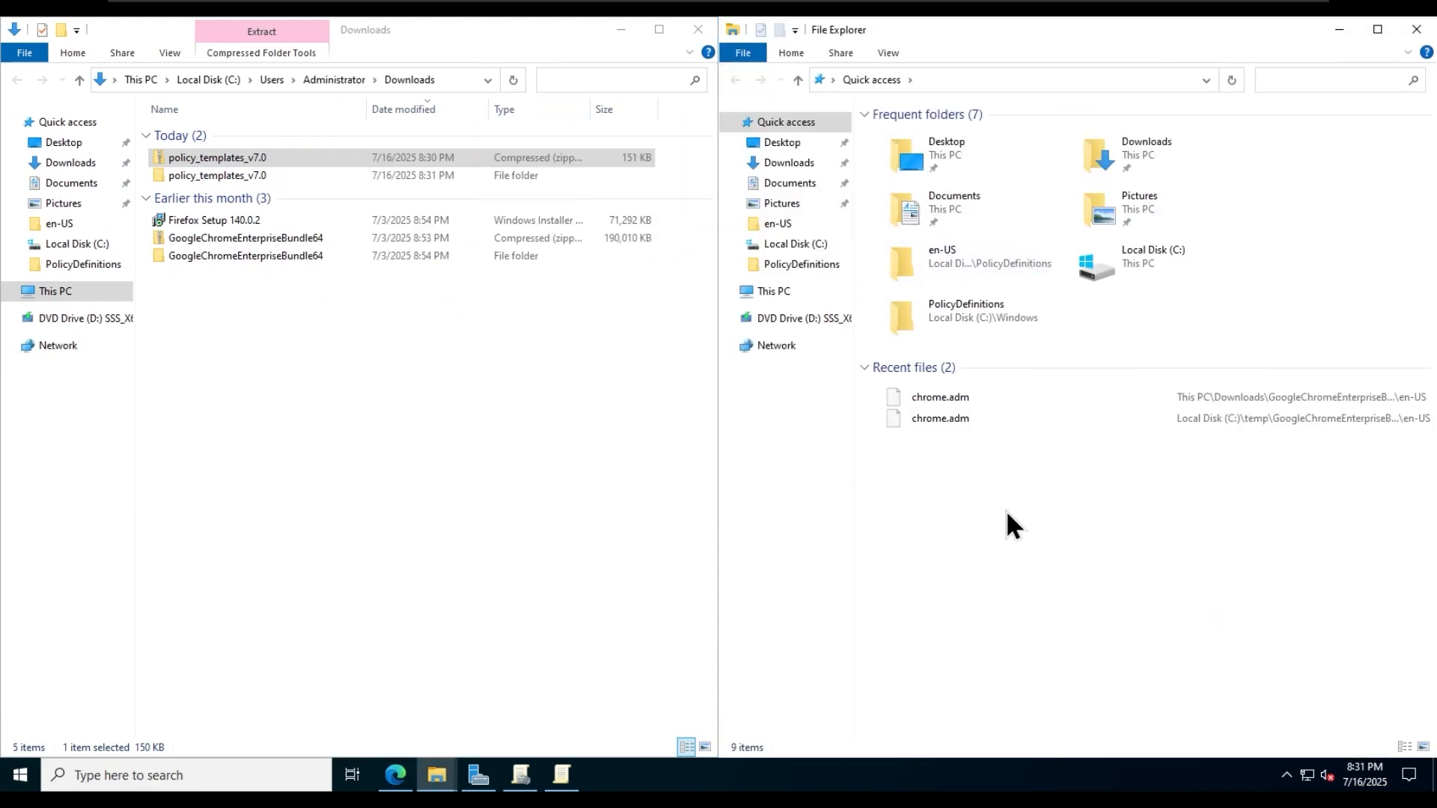
- Open C:\Windows\PolicyDefinitions in the new File Explorer window, check its en-US subfolder and return to PolicyDefinitions
left_click(774, 291)
double_click(963, 379)
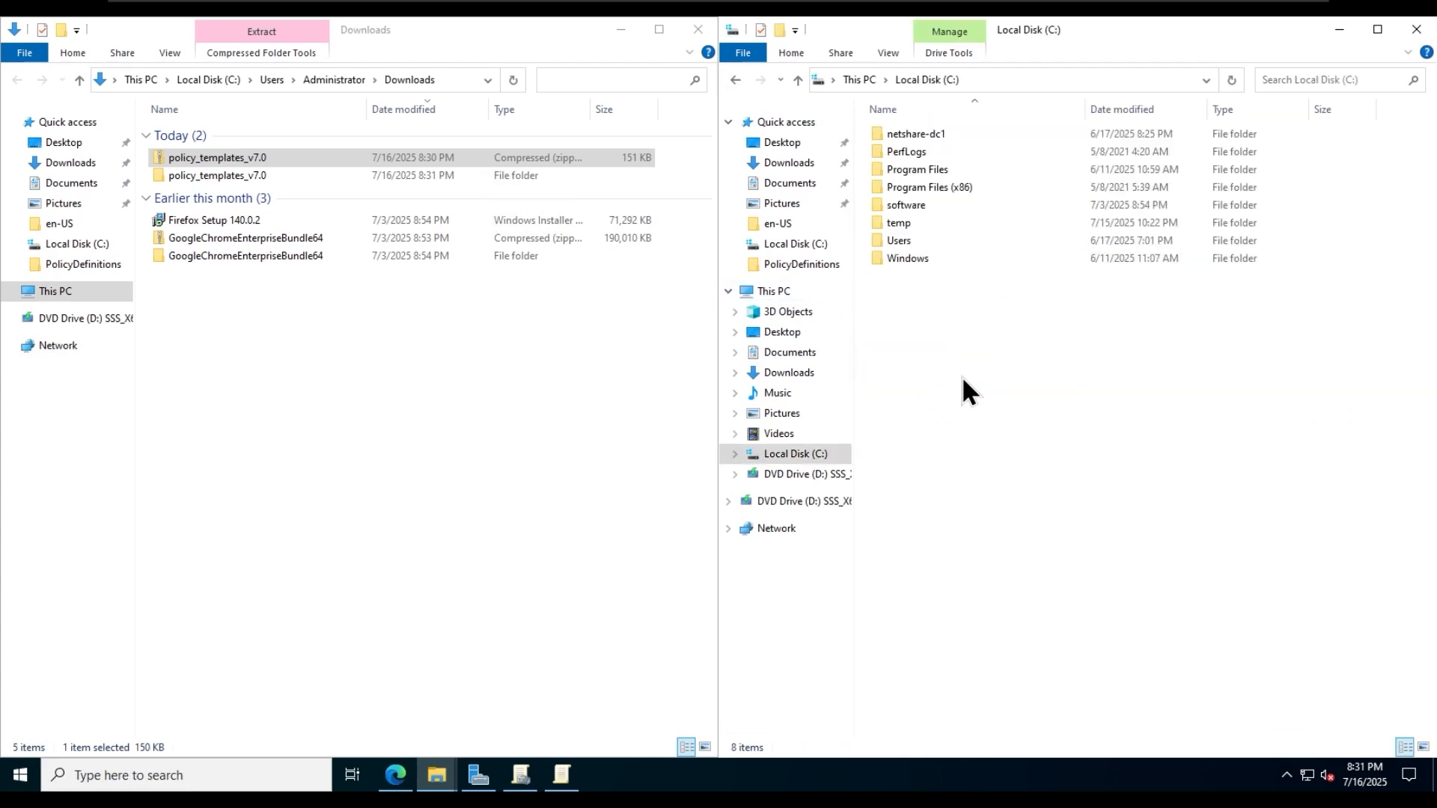
double_click(947, 263)
left_click(1008, 353)
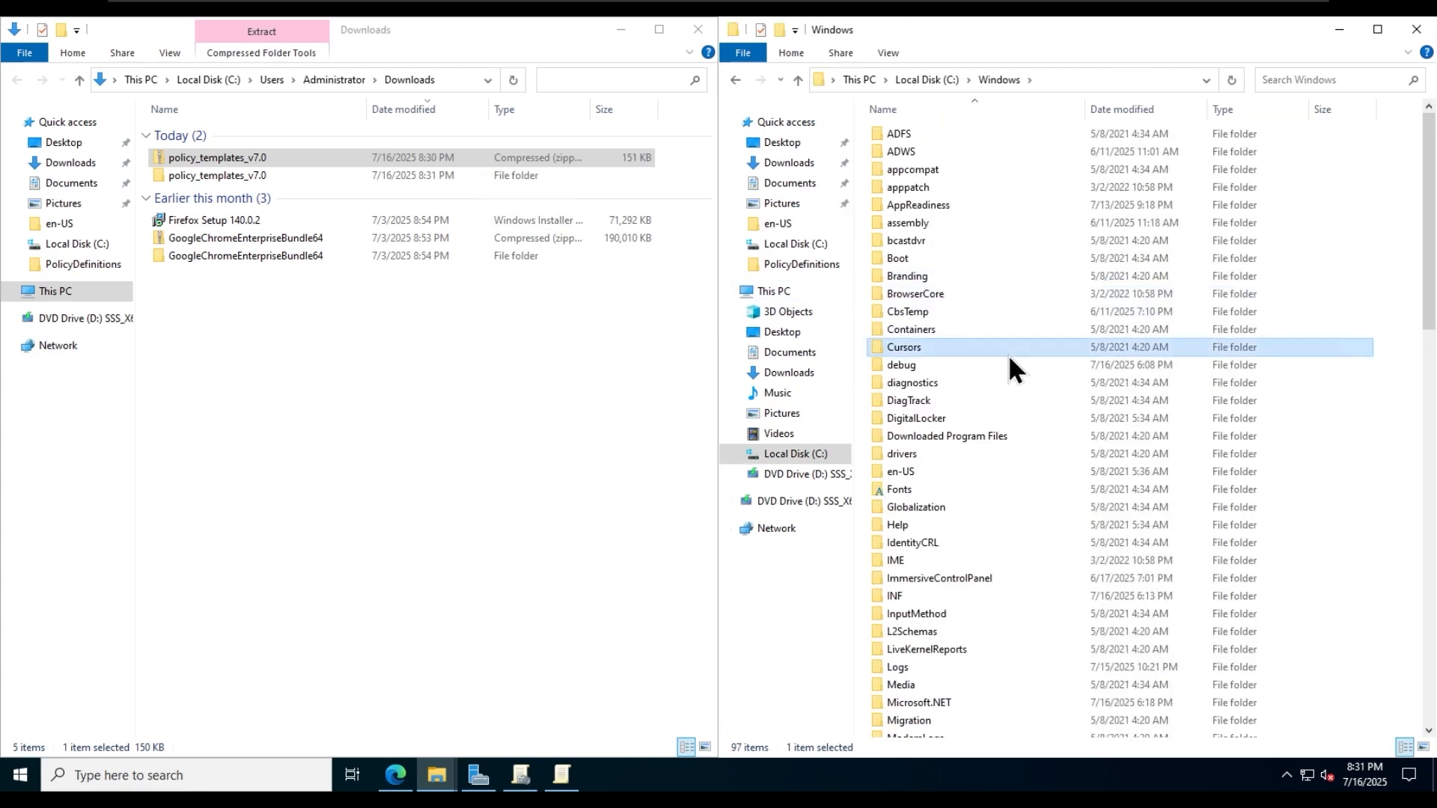
key("p")
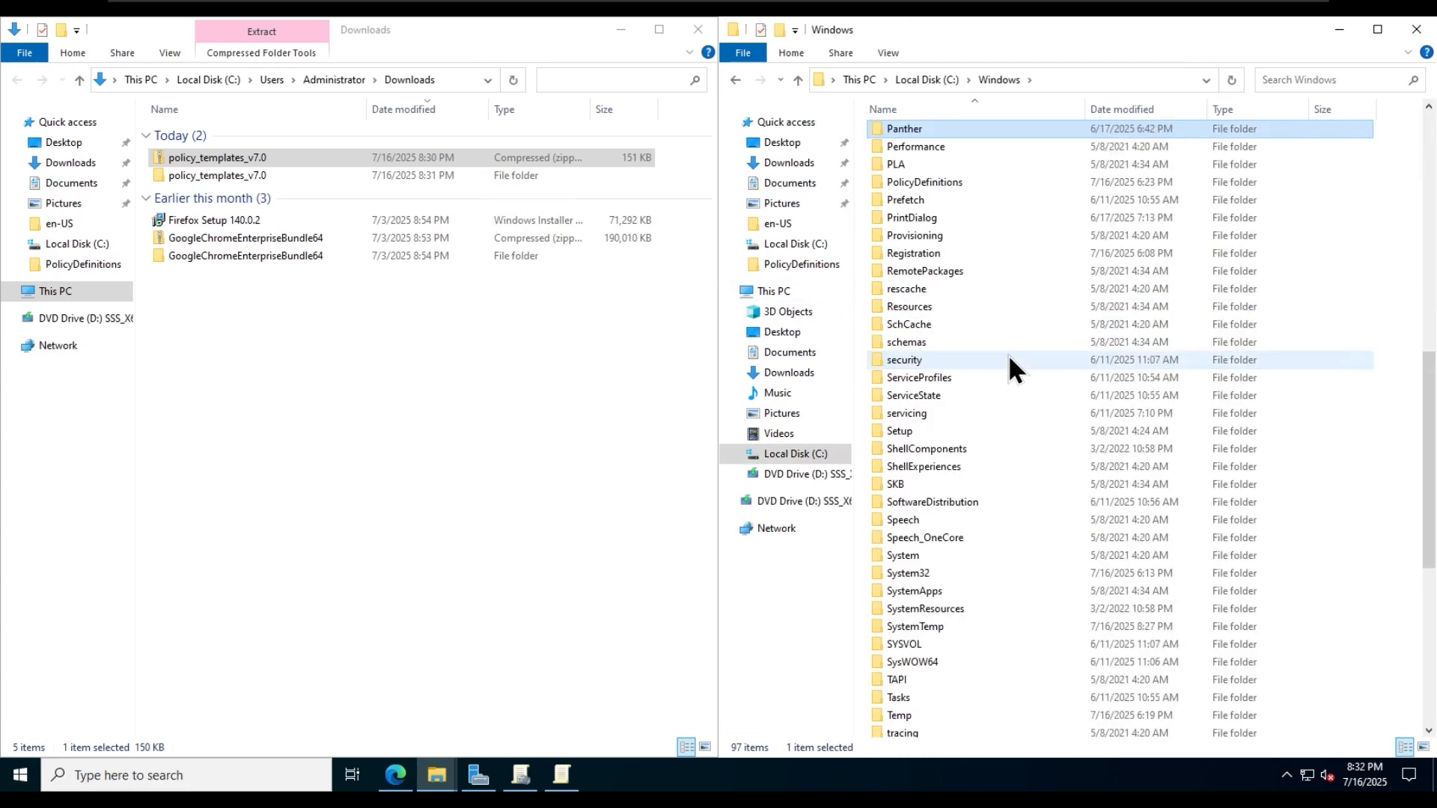
double_click(964, 182)
scroll(1038, 378, "down", 2)
scroll(1014, 353, "up", 2)
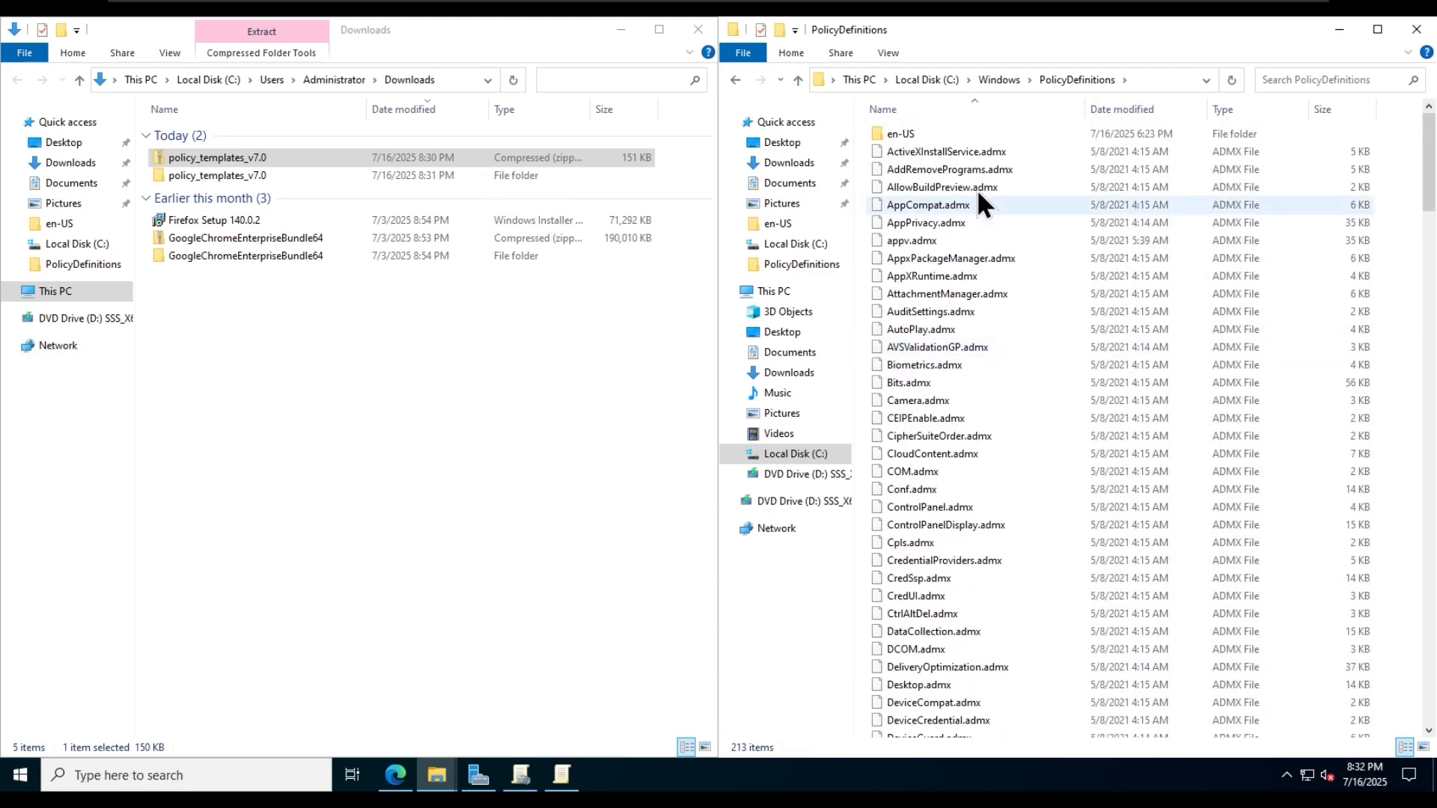
double_click(900, 134)
scroll(1035, 429, "down", 10)
scroll(1035, 456, "up", 10)
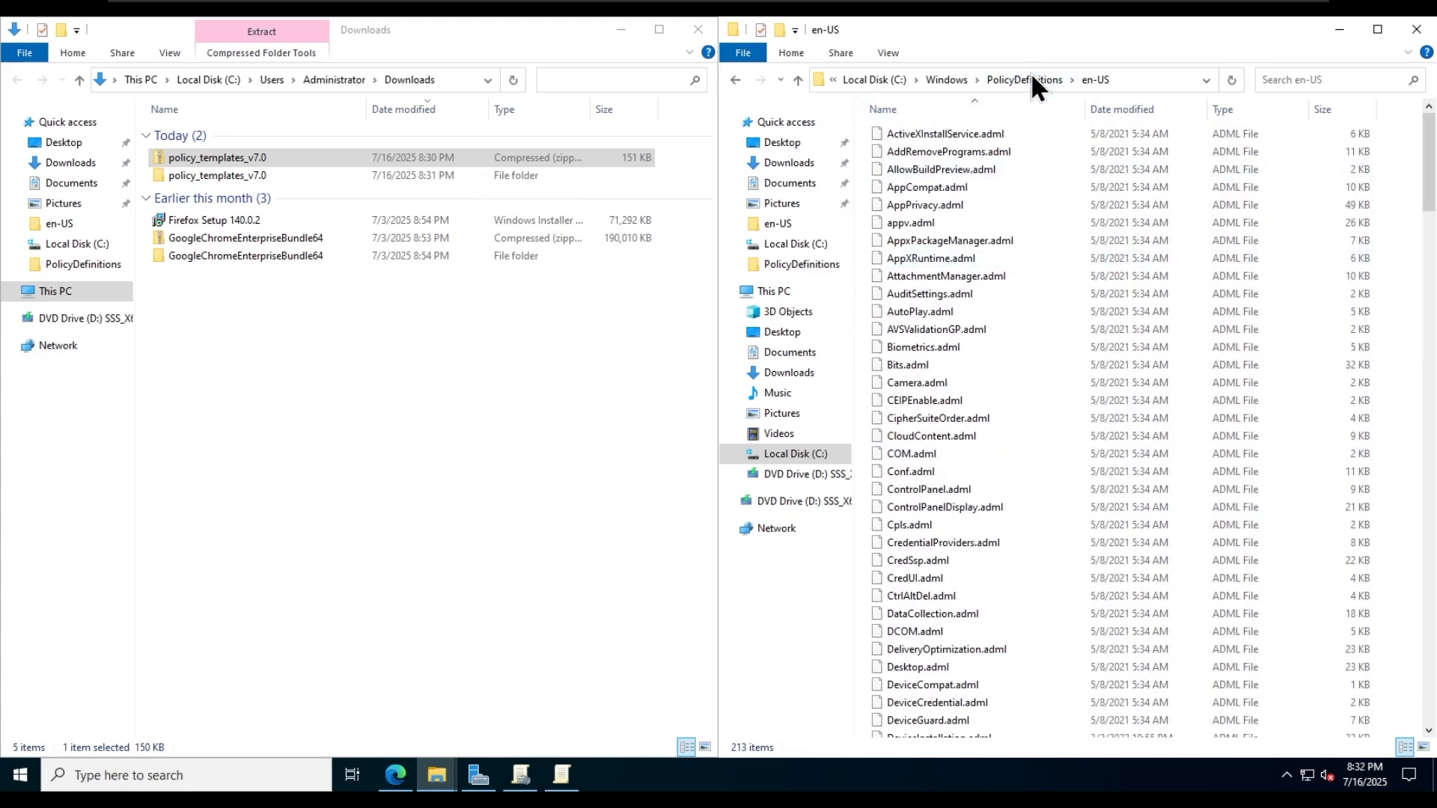
left_click(1032, 77)
- Copy chrome.admx from the extracted GoogleChromeEnterpriseBundle64\Configuration\admx folder into C:\Windows\PolicyDefinitions
left_click(320, 257)
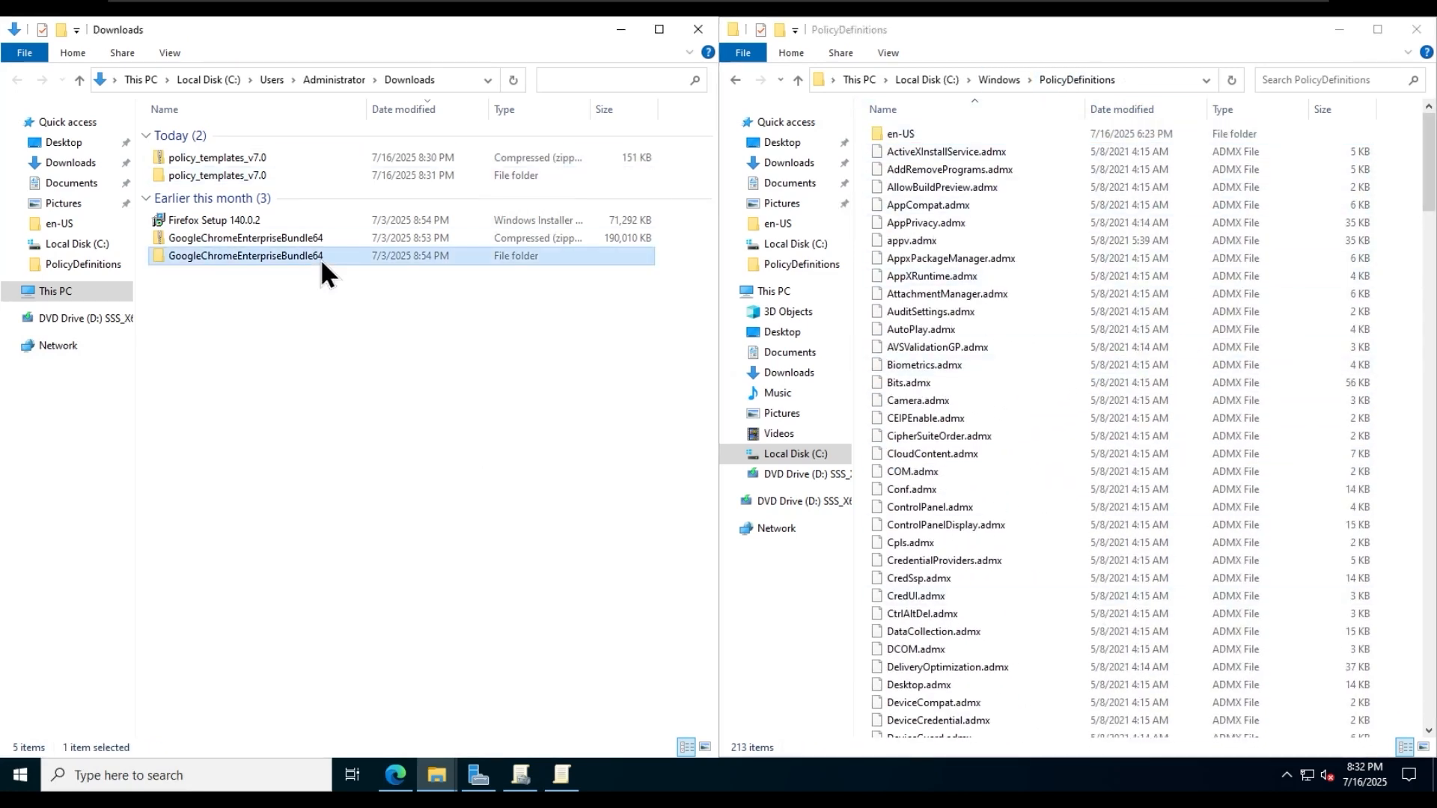
double_click(320, 256)
double_click(271, 136)
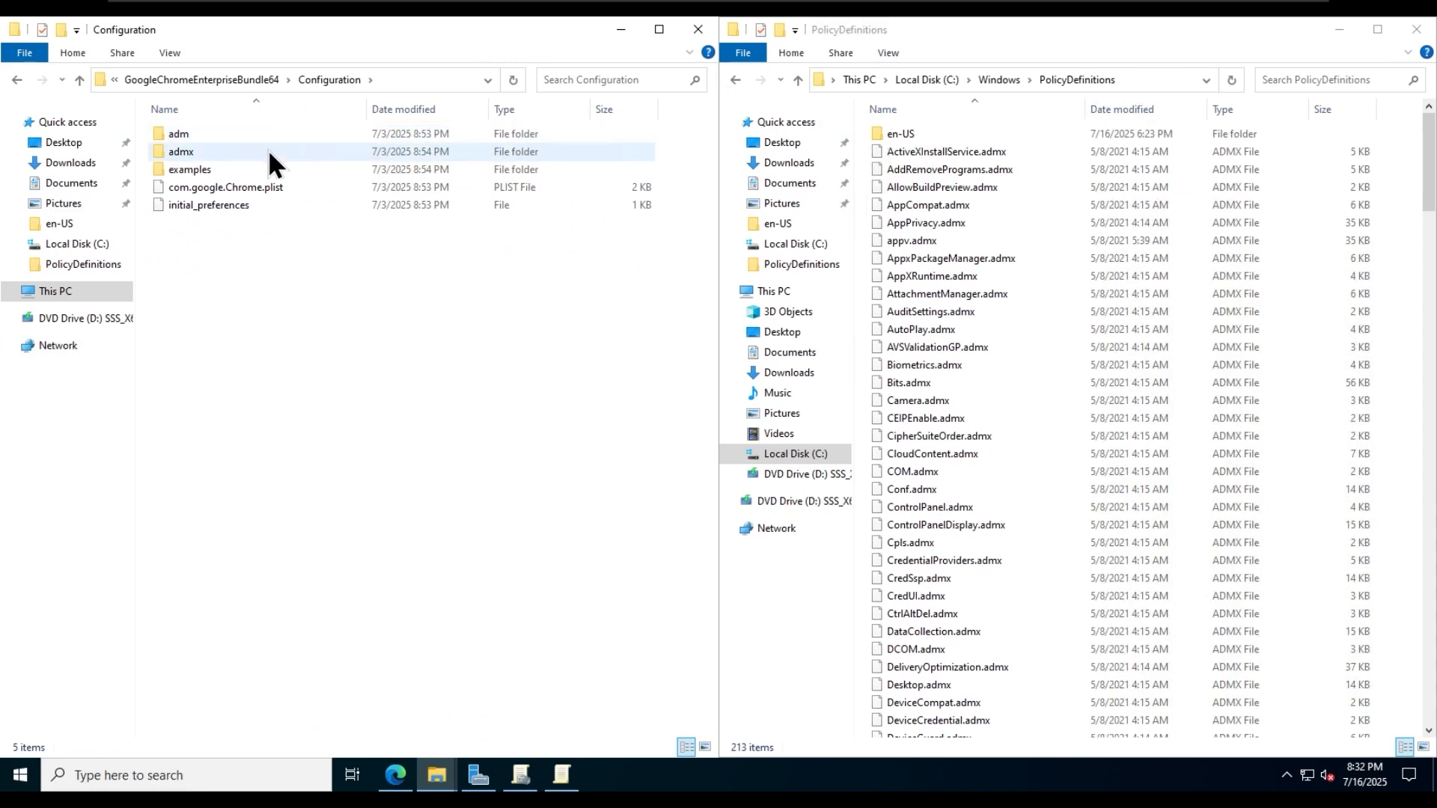
double_click(268, 150)
scroll(398, 354, "down", 12)
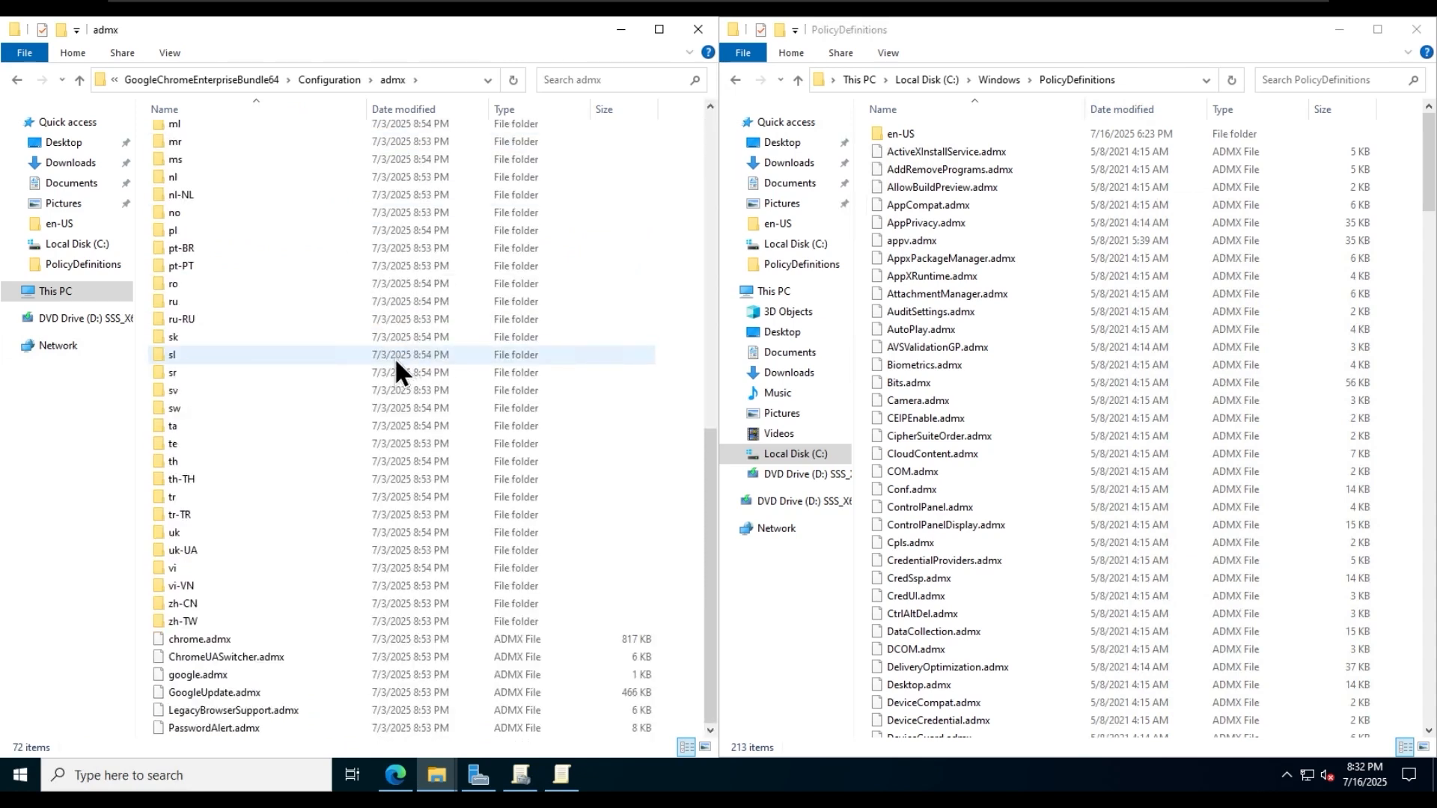
right_click(230, 640)
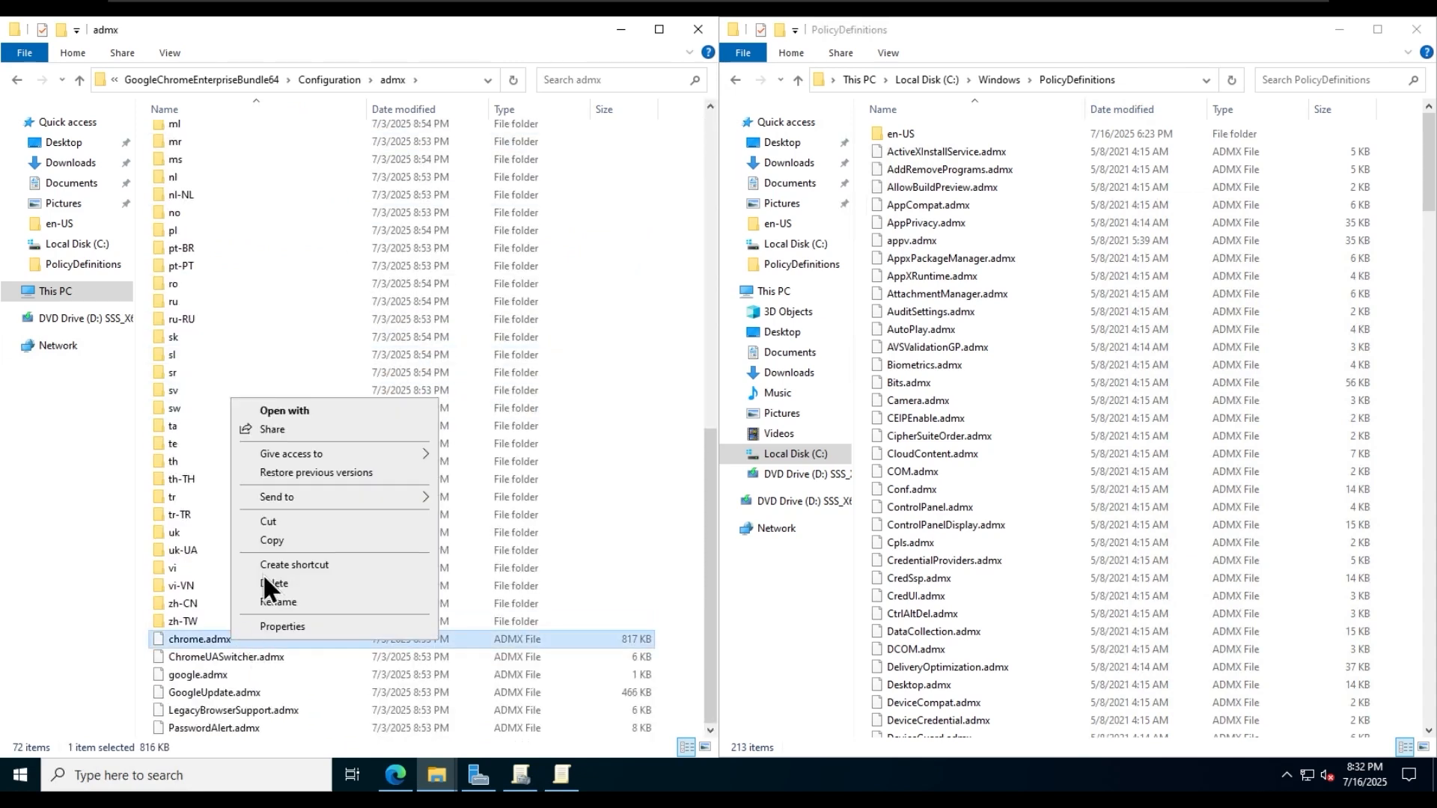
left_click(270, 539)
right_click(1049, 326)
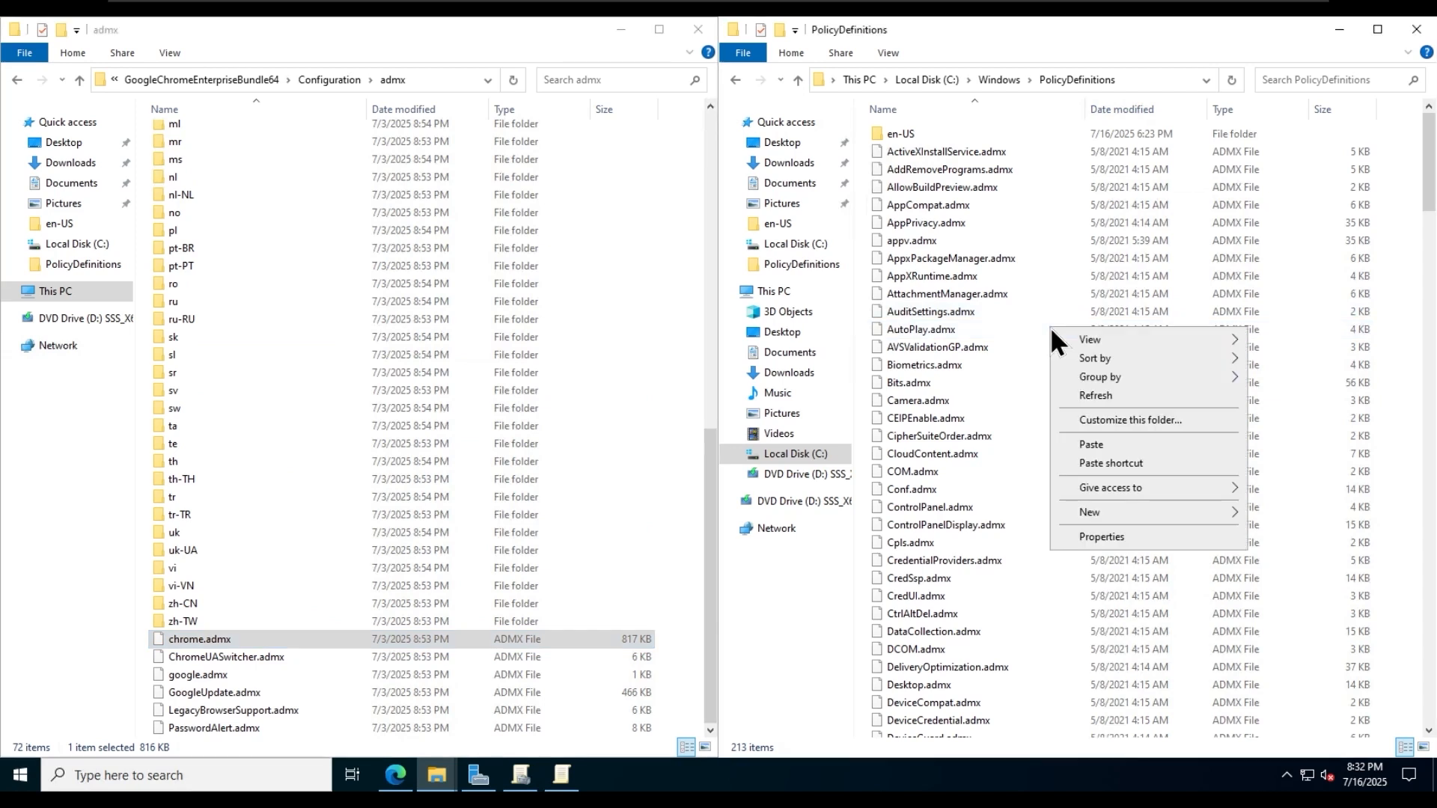
left_click(1117, 444)
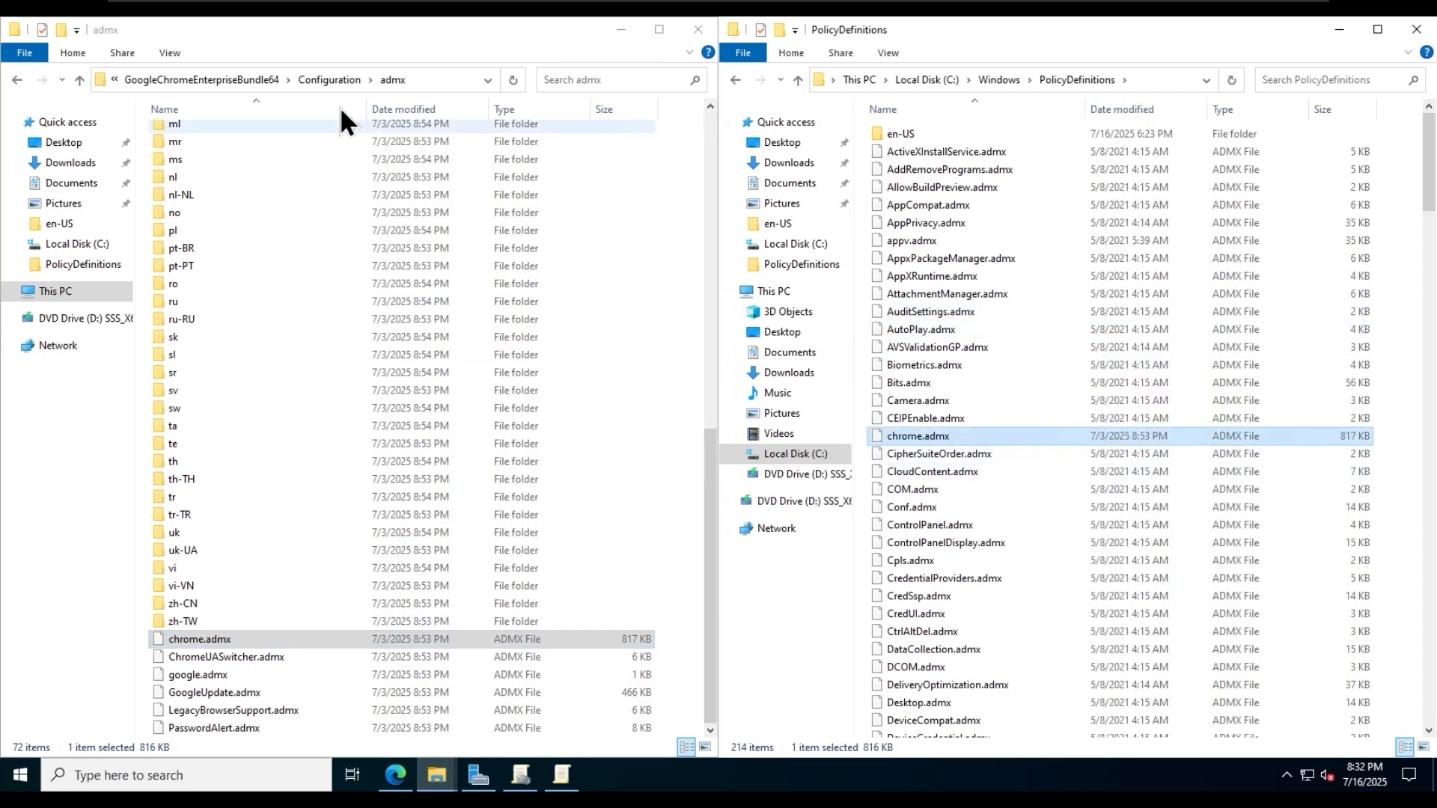
- Copy firefox.admx from the extracted policy_templates_v7.0\windows folder into C:\Windows\PolicyDefinitions
left_click(215, 80)
left_click(190, 82)
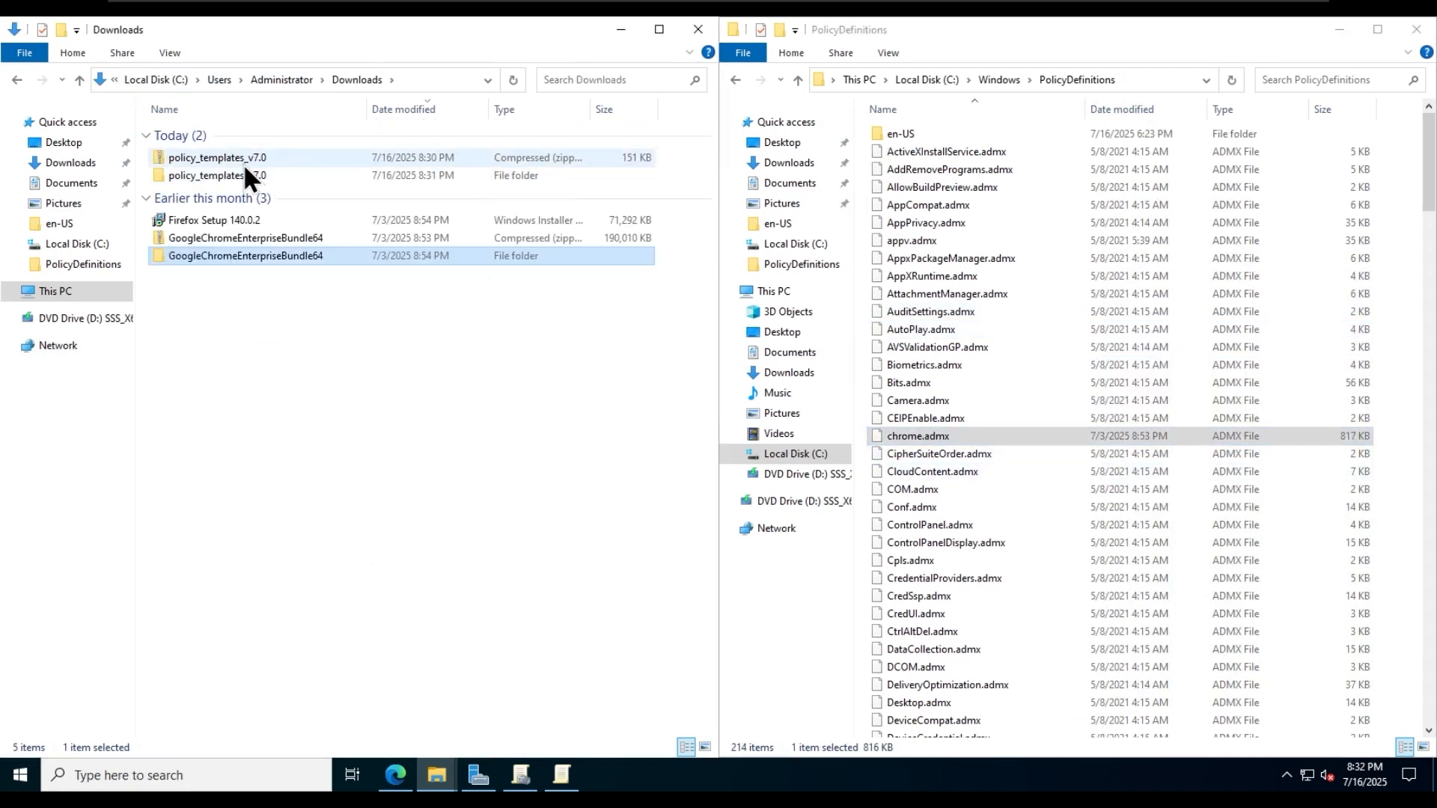
double_click(244, 176)
double_click(235, 186)
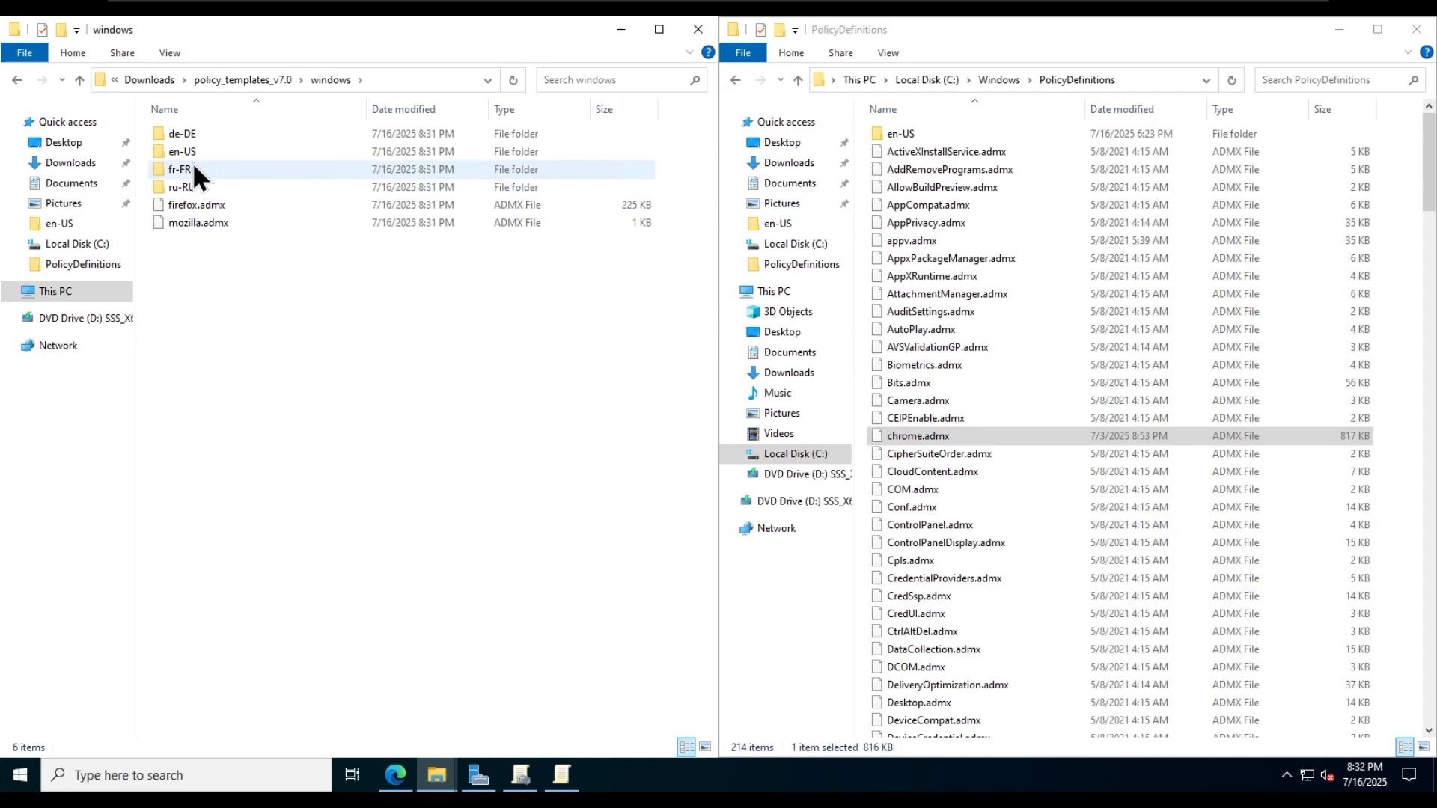
right_click(226, 201)
left_click(284, 343)
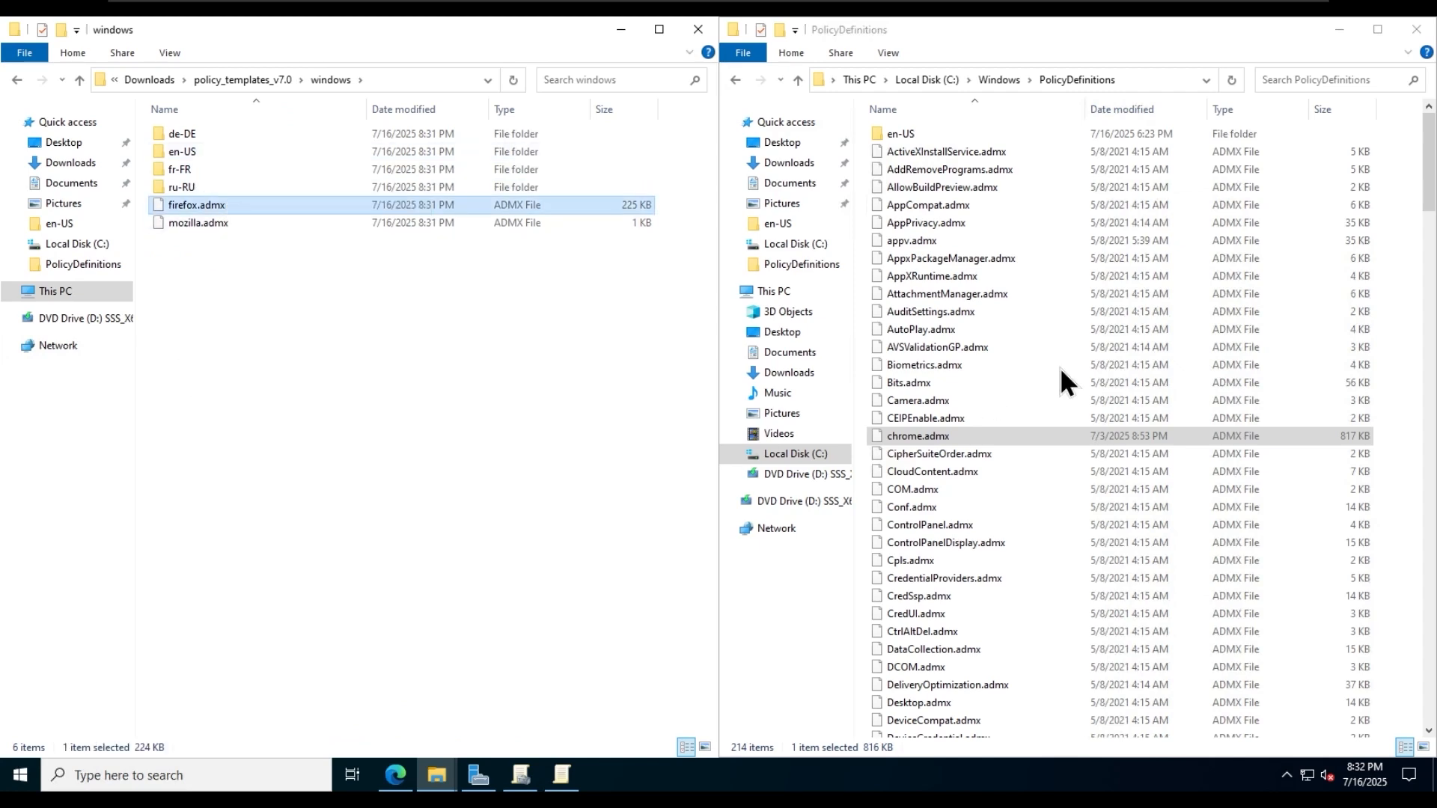
right_click(1061, 312)
left_click(1114, 425)
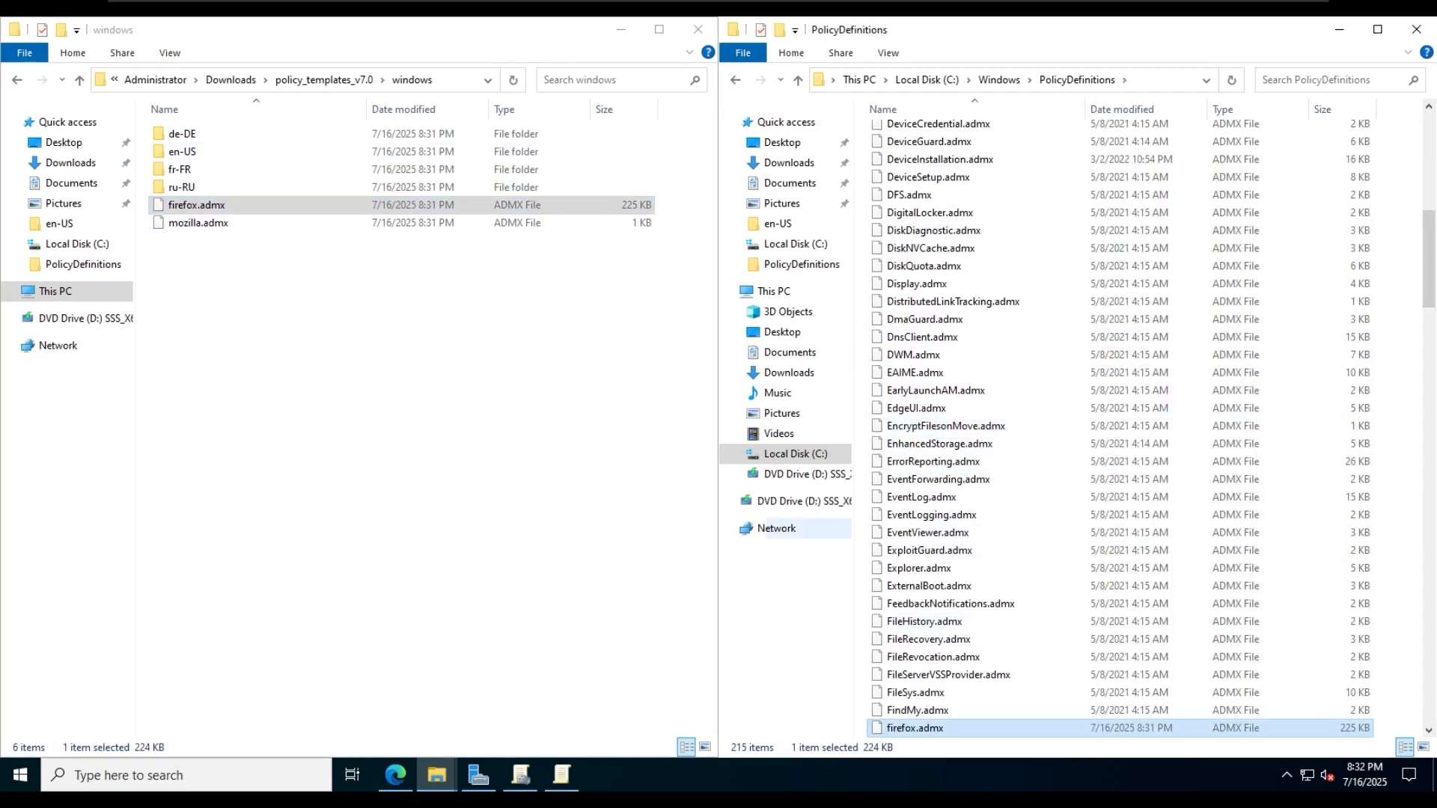
- Copy firefox.adml from the Firefox templates' en-US folder into C:\Windows\PolicyDefinitions\en-US
scroll(1007, 425, "up", 12)
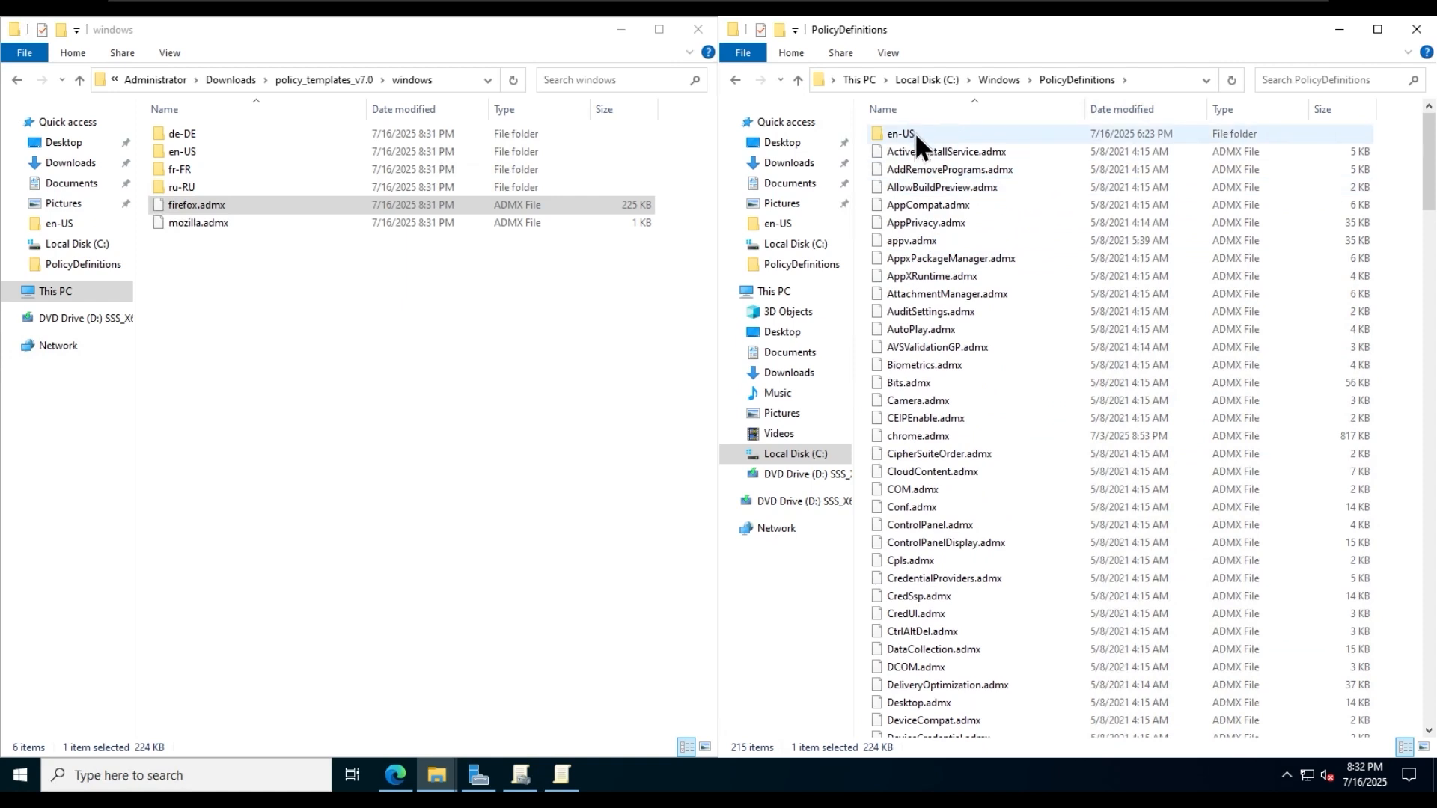
double_click(914, 133)
left_click(521, 414)
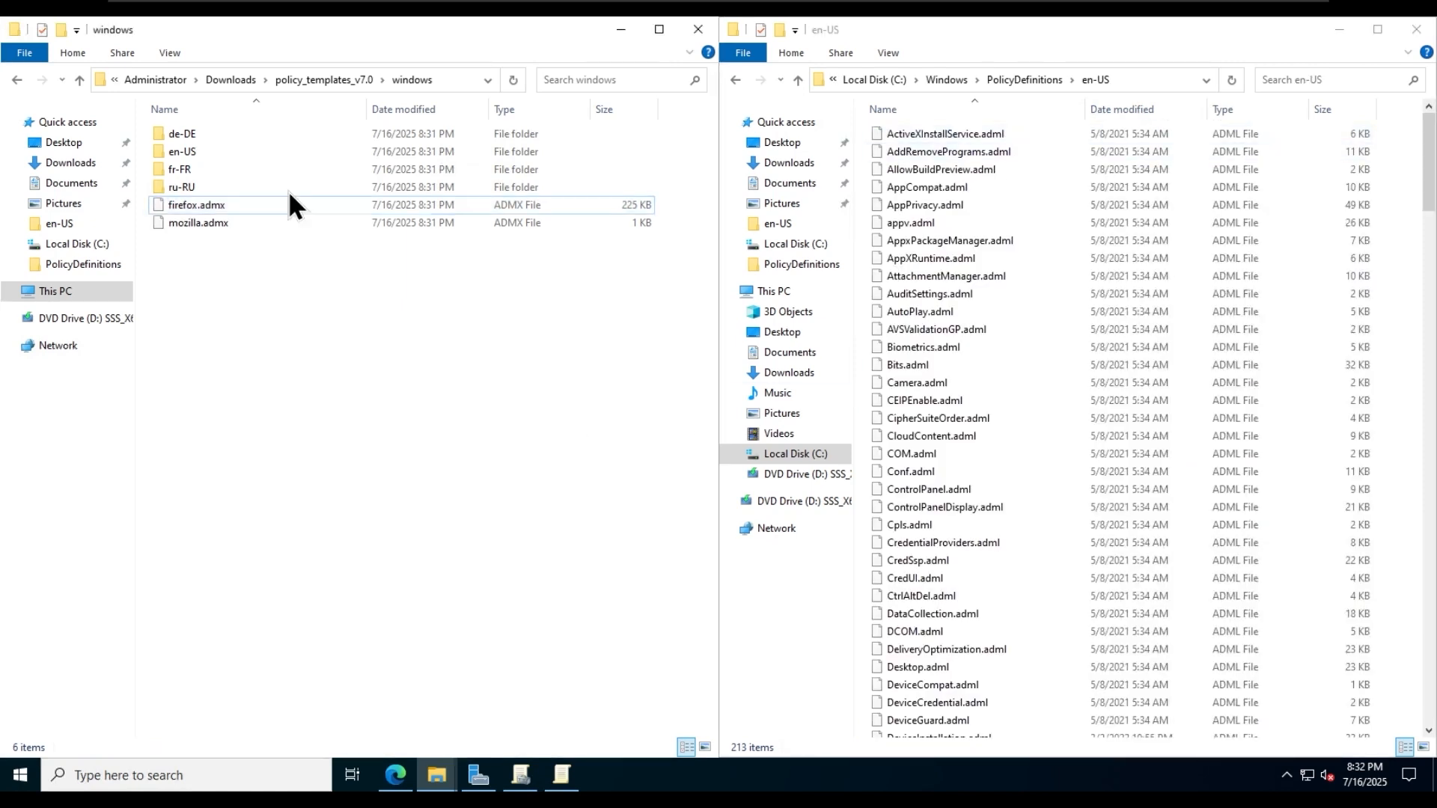
double_click(237, 151)
left_click(220, 136)
right_click(220, 136)
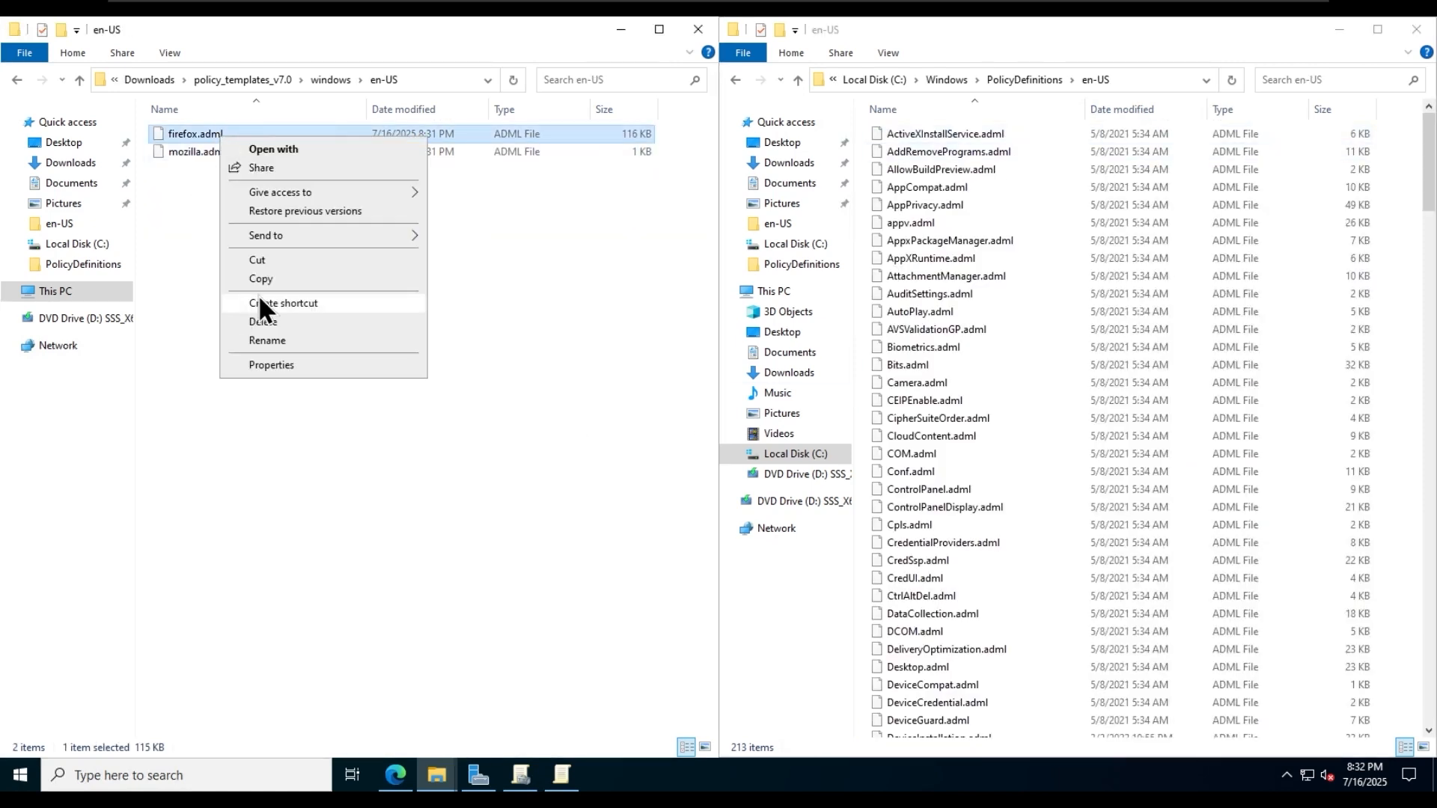
left_click(275, 281)
right_click(1092, 304)
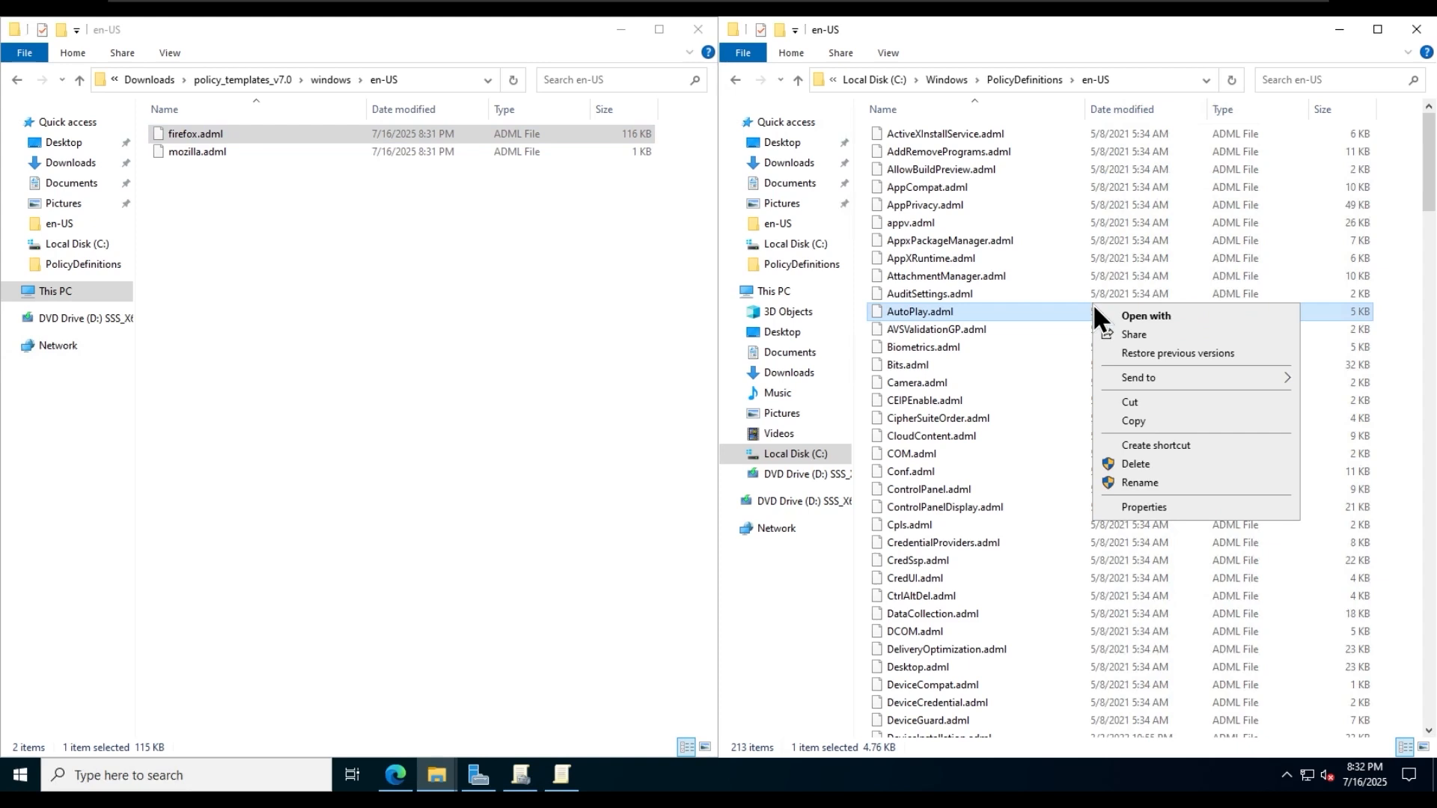
right_click(1071, 391)
left_click(1115, 506)
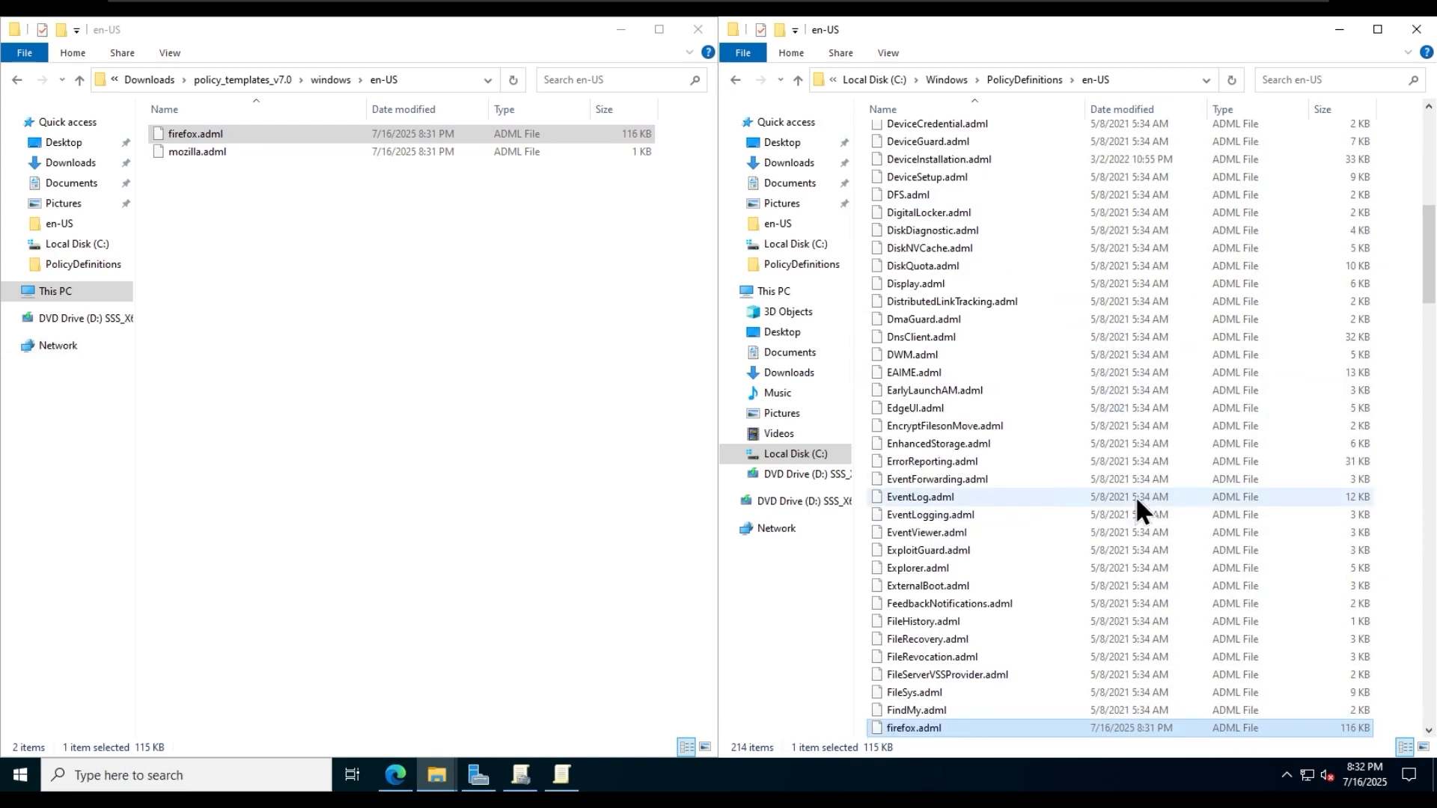
- Copy chrome.adml from GoogleChromeEnterpriseBundle64\Configuration\admx\en-US into C:\Windows\PolicyDefinitions\en-US and return to PolicyDefinitions
left_click(271, 78)
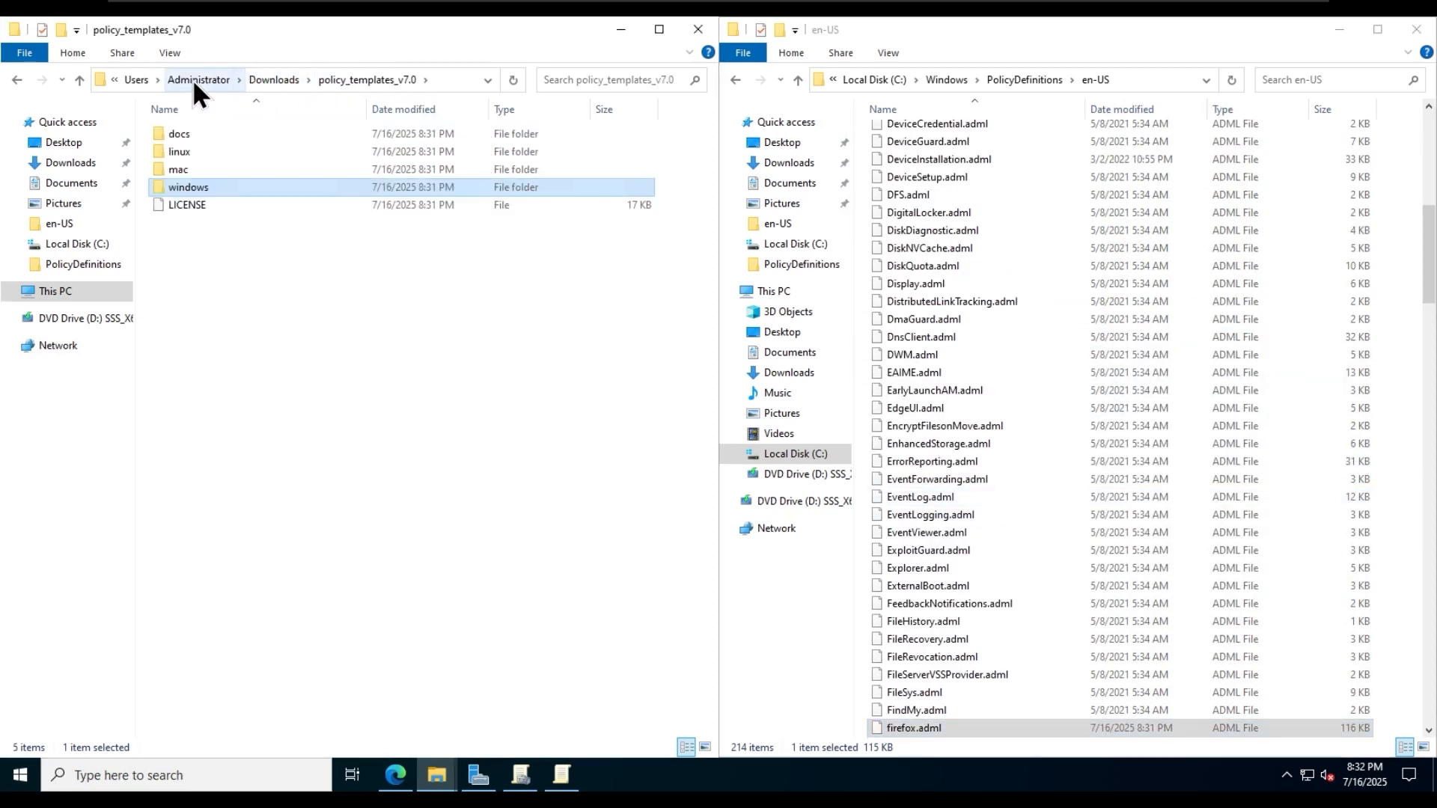
left_click(258, 82)
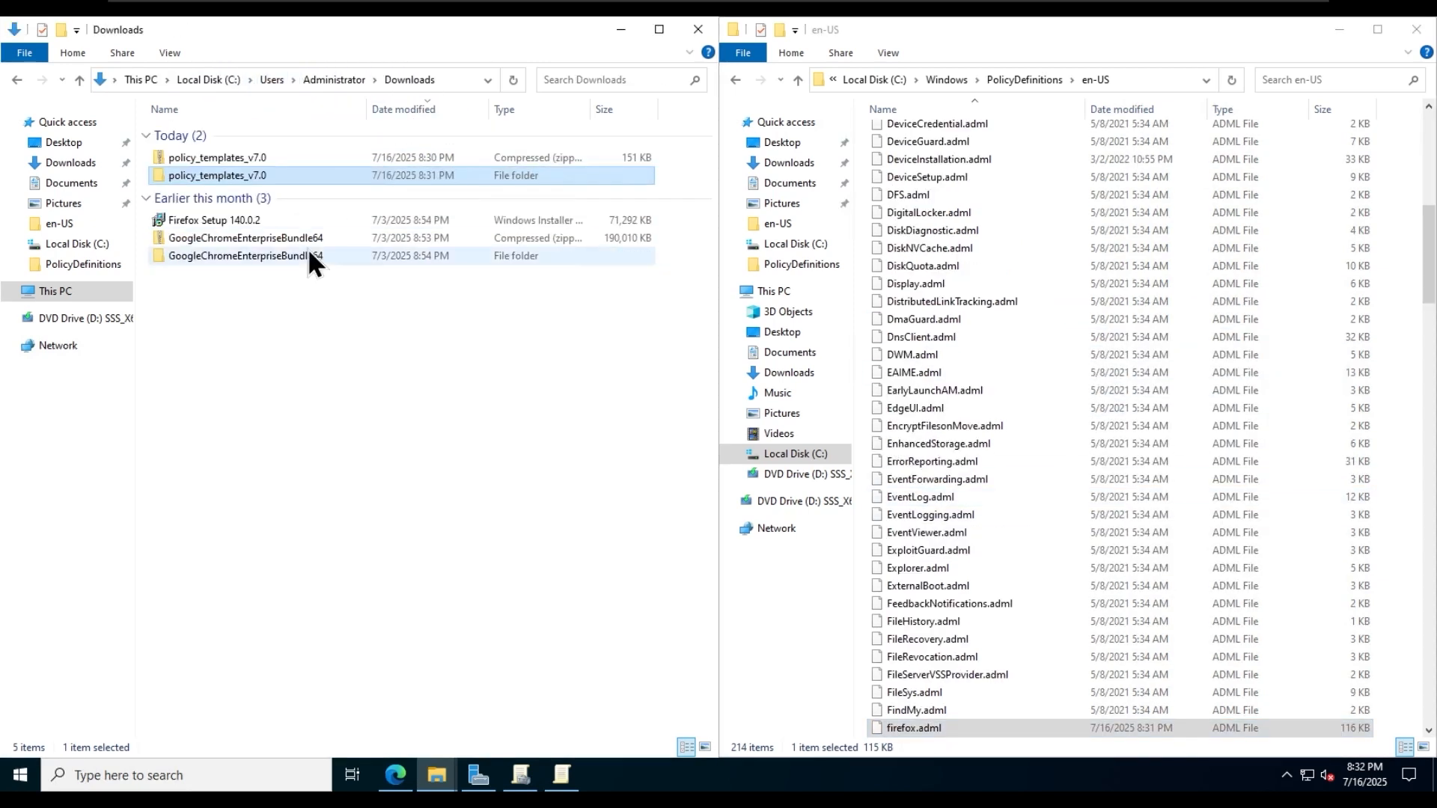
double_click(258, 260)
double_click(230, 141)
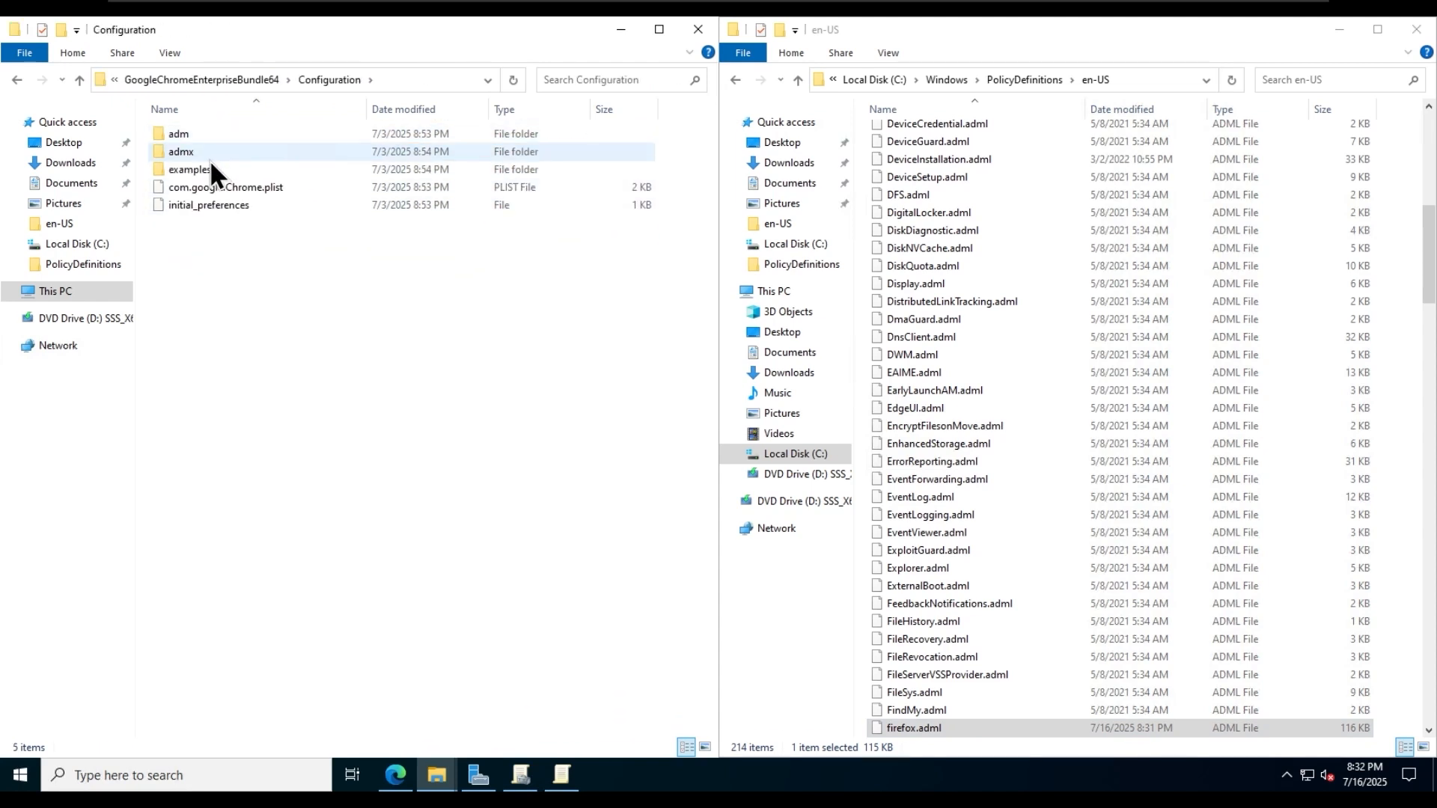
double_click(209, 156)
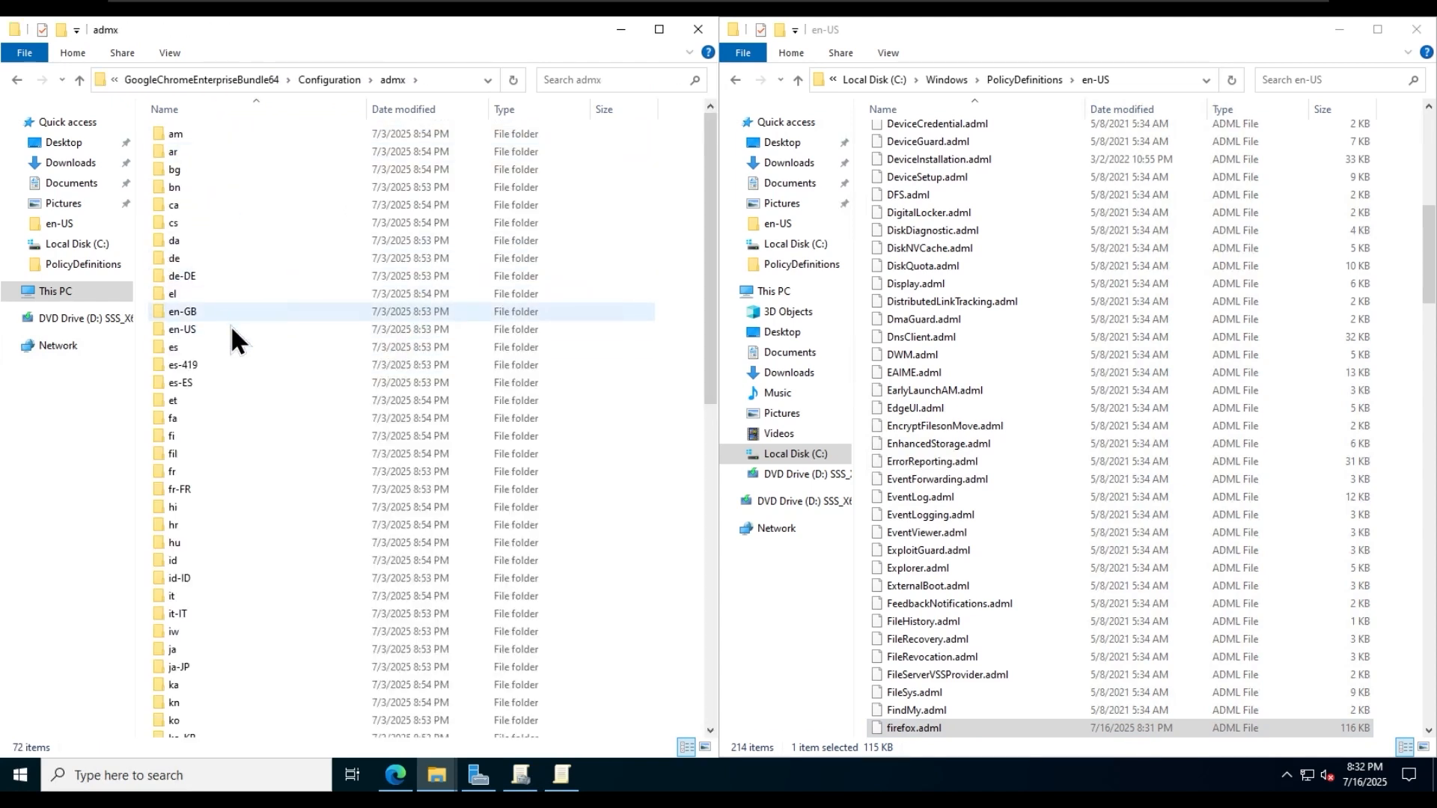
double_click(230, 329)
right_click(213, 132)
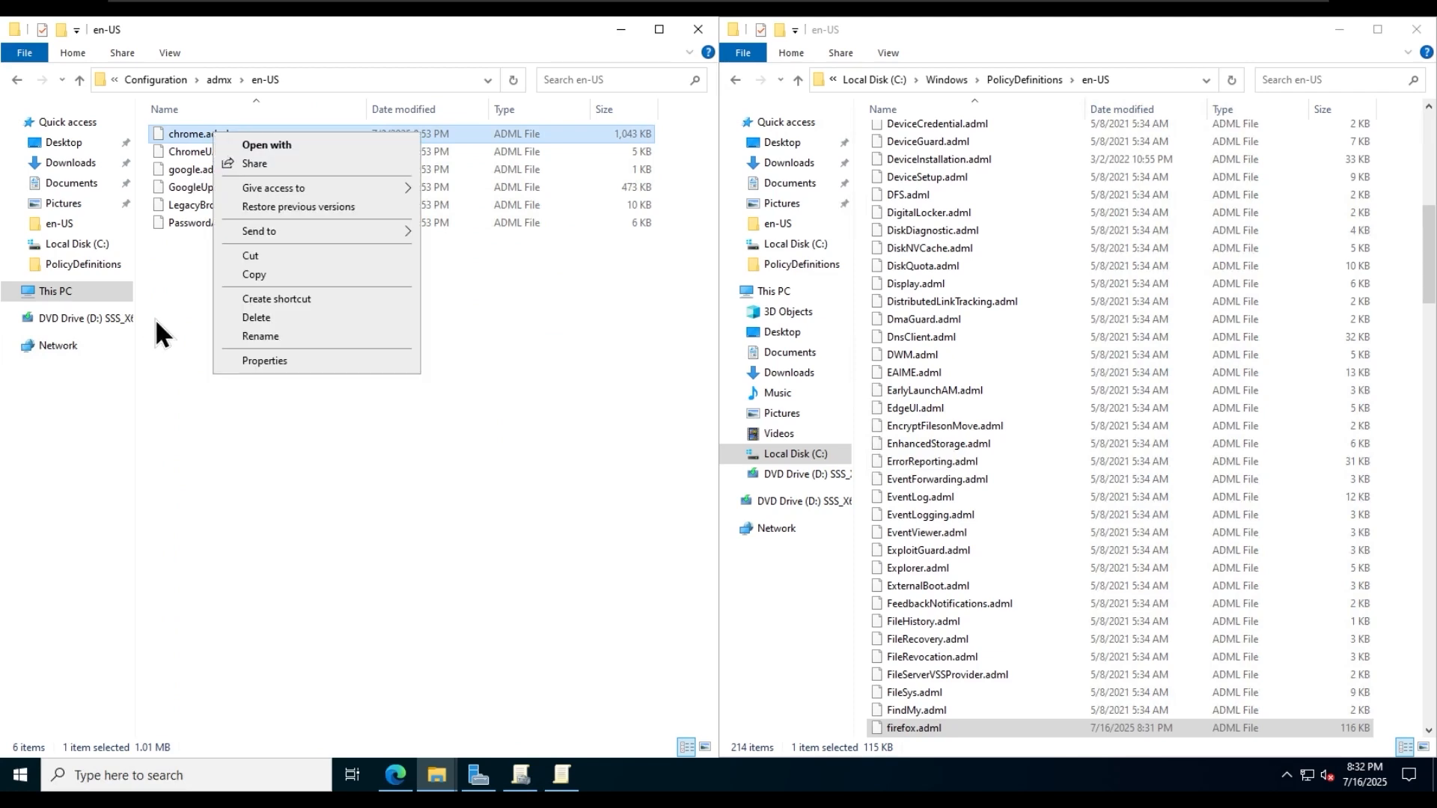
left_click(246, 275)
right_click(1052, 344)
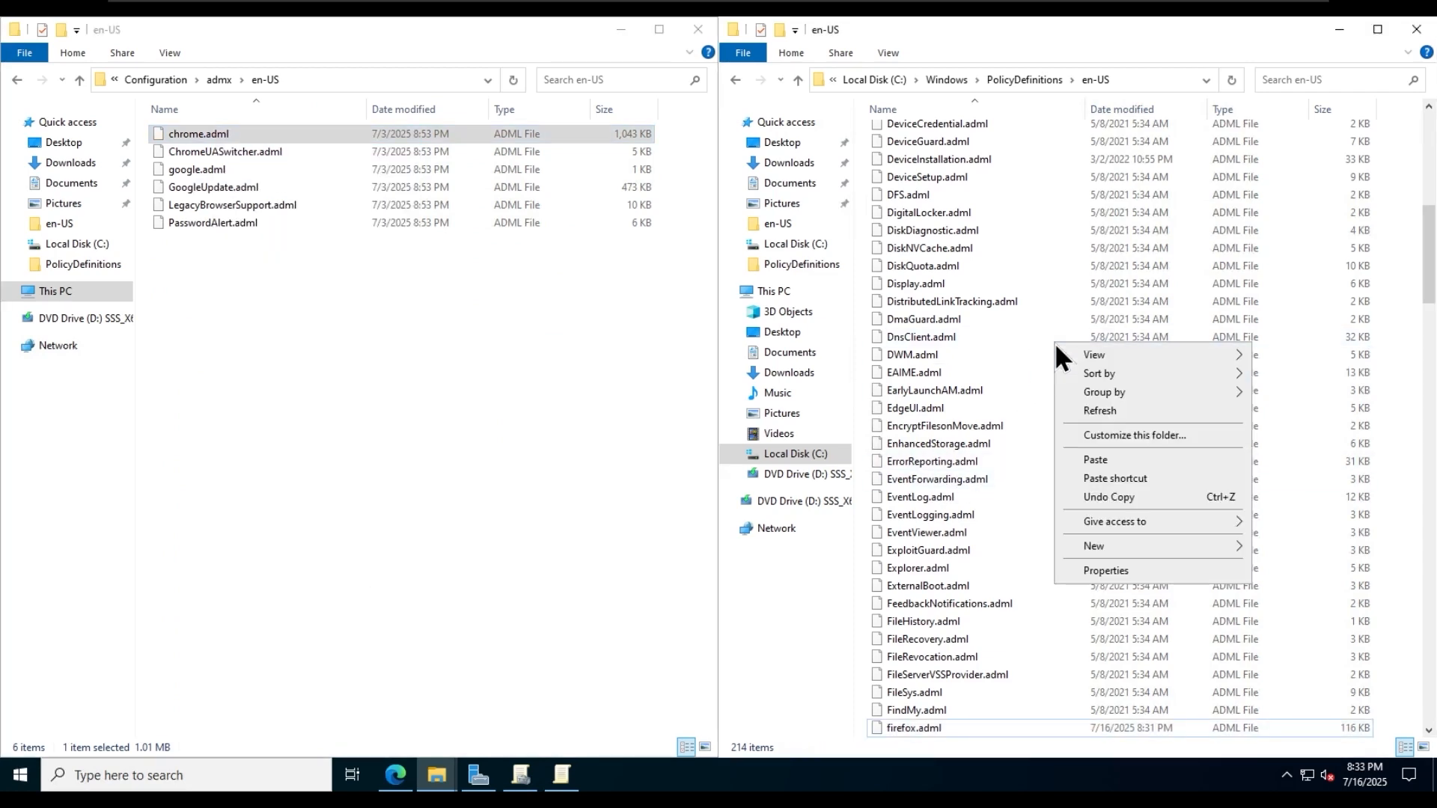
left_click(1097, 460)
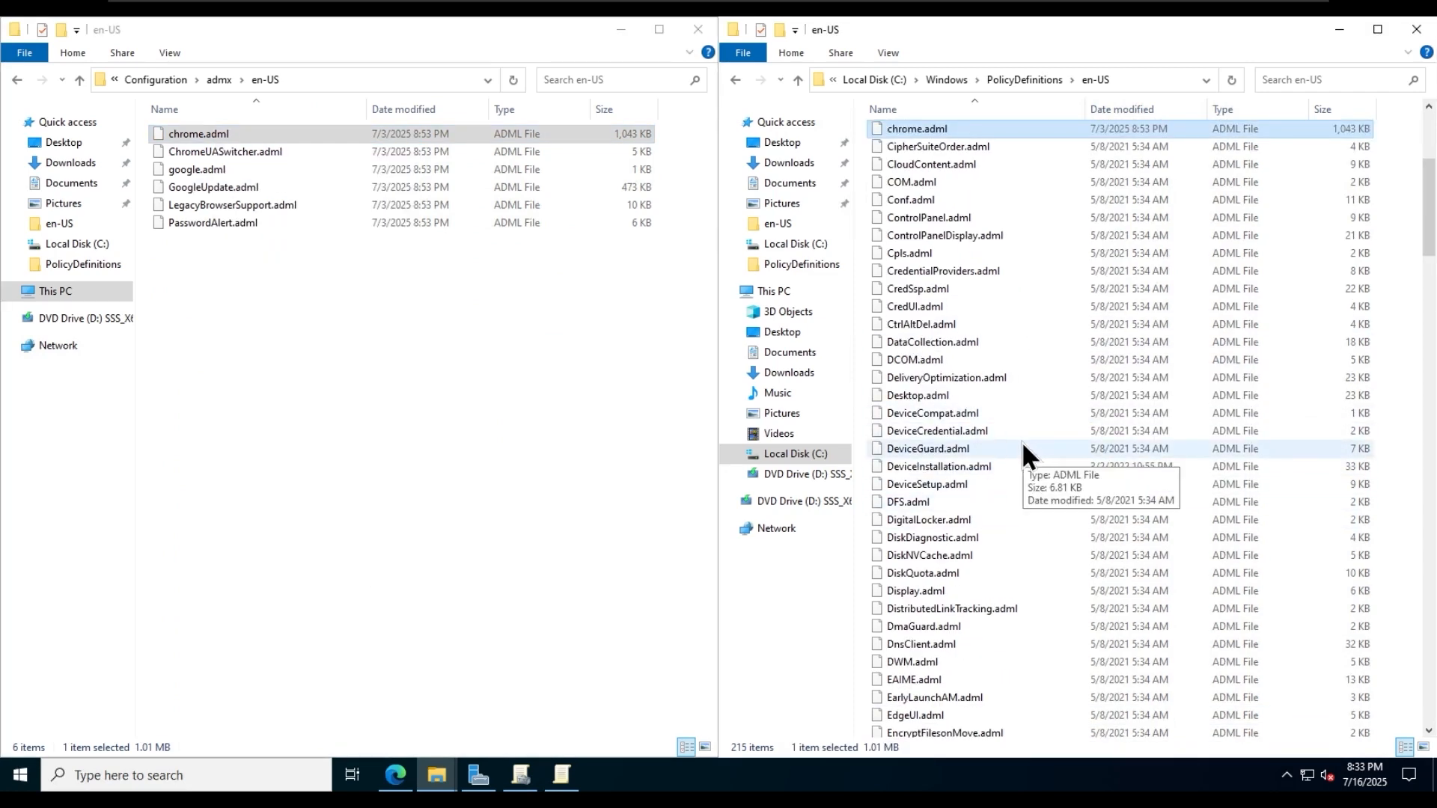
scroll(1025, 449, "up", 5)
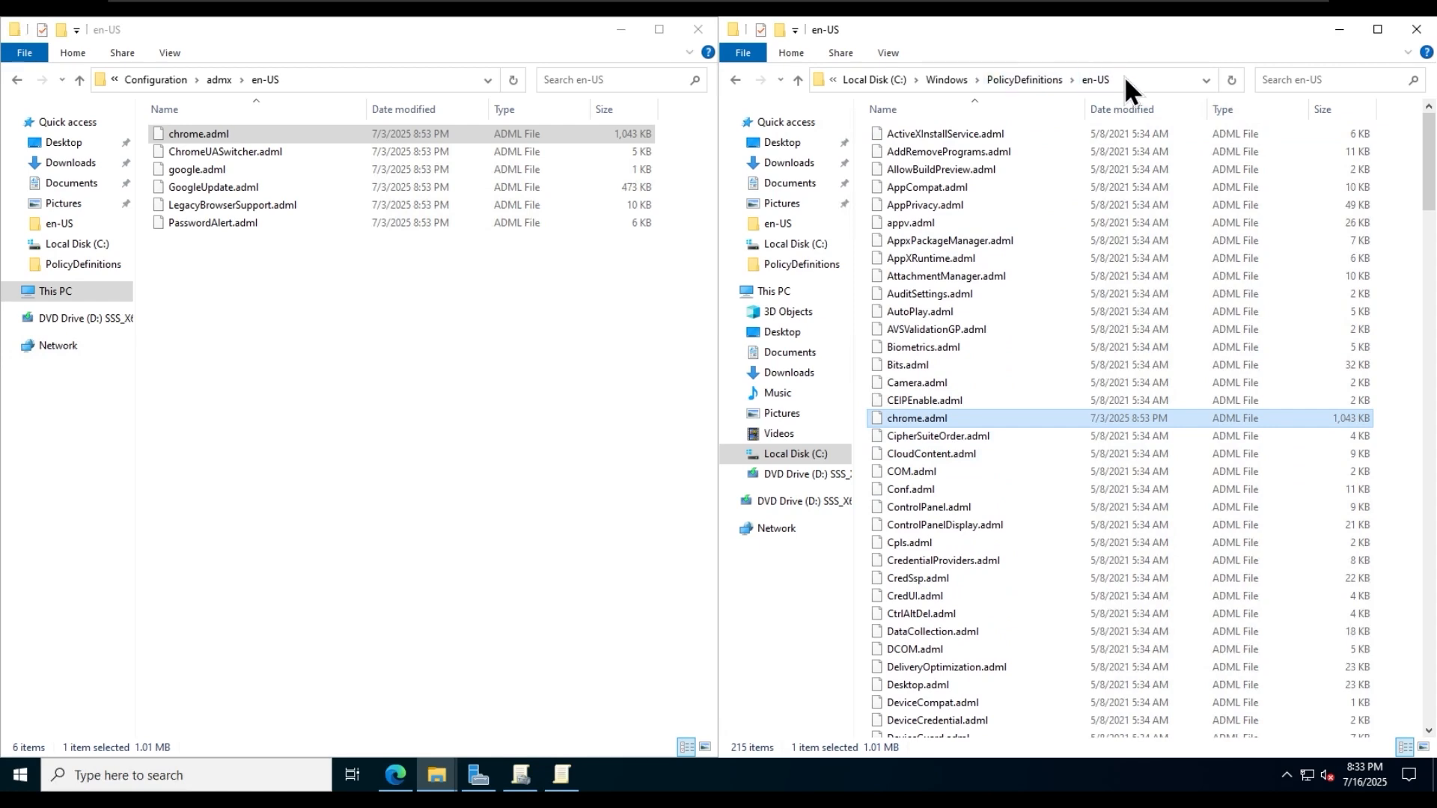
left_click(1031, 79)
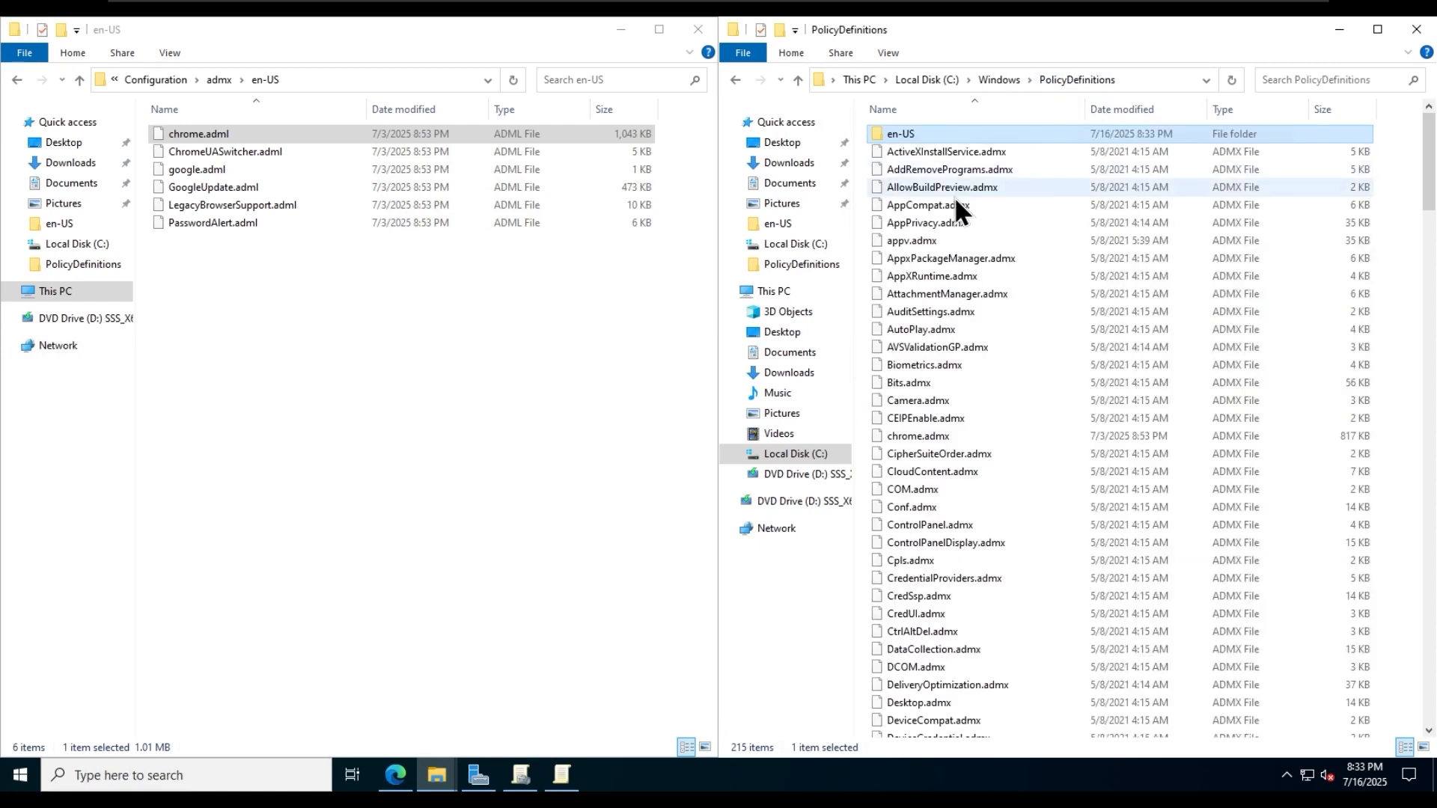
left_click(490, 539)
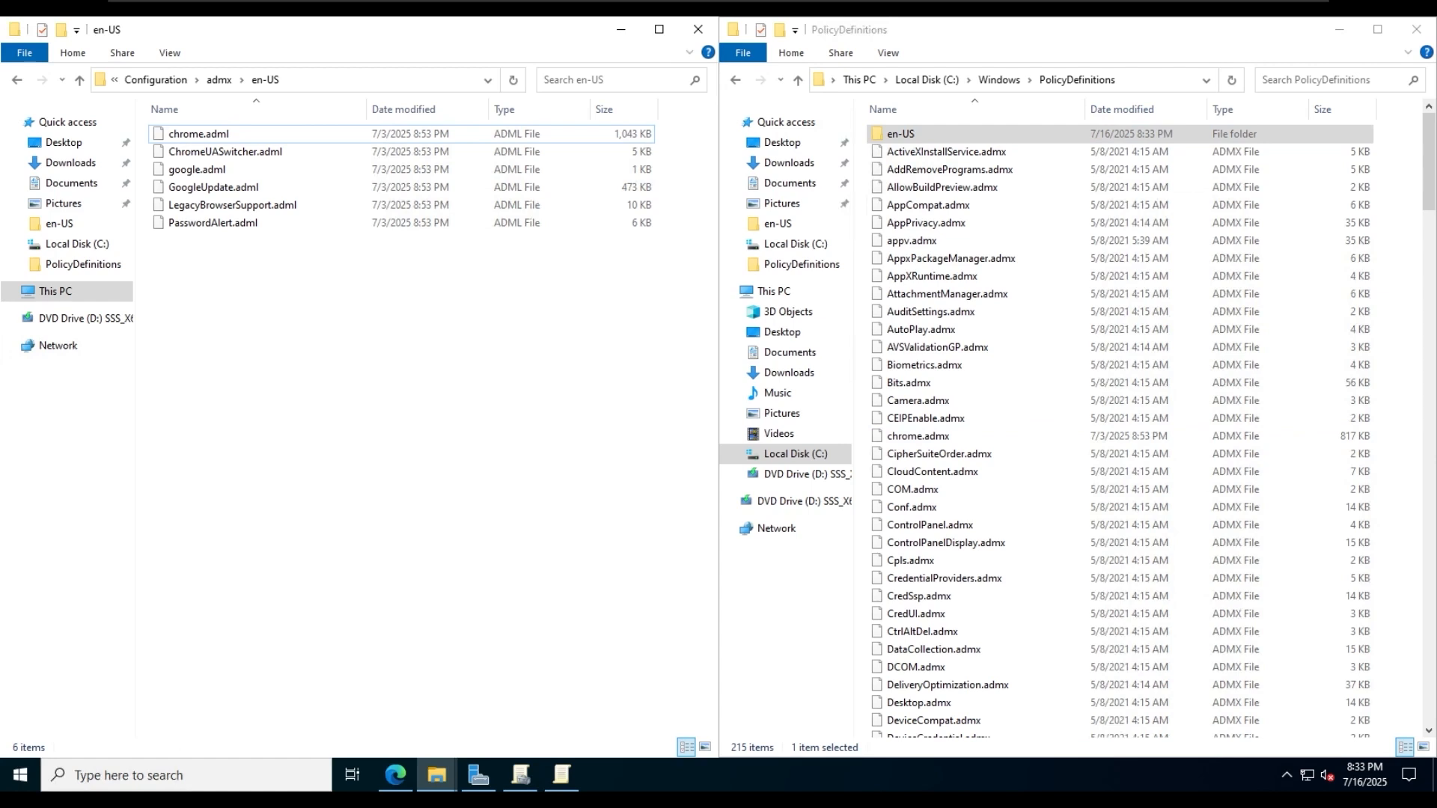
- Close the Group Policy editor and reopen the Firefox URL Block and Set Homepage GPO for editing at the User Configuration Administrative Templates
left_click(563, 775)
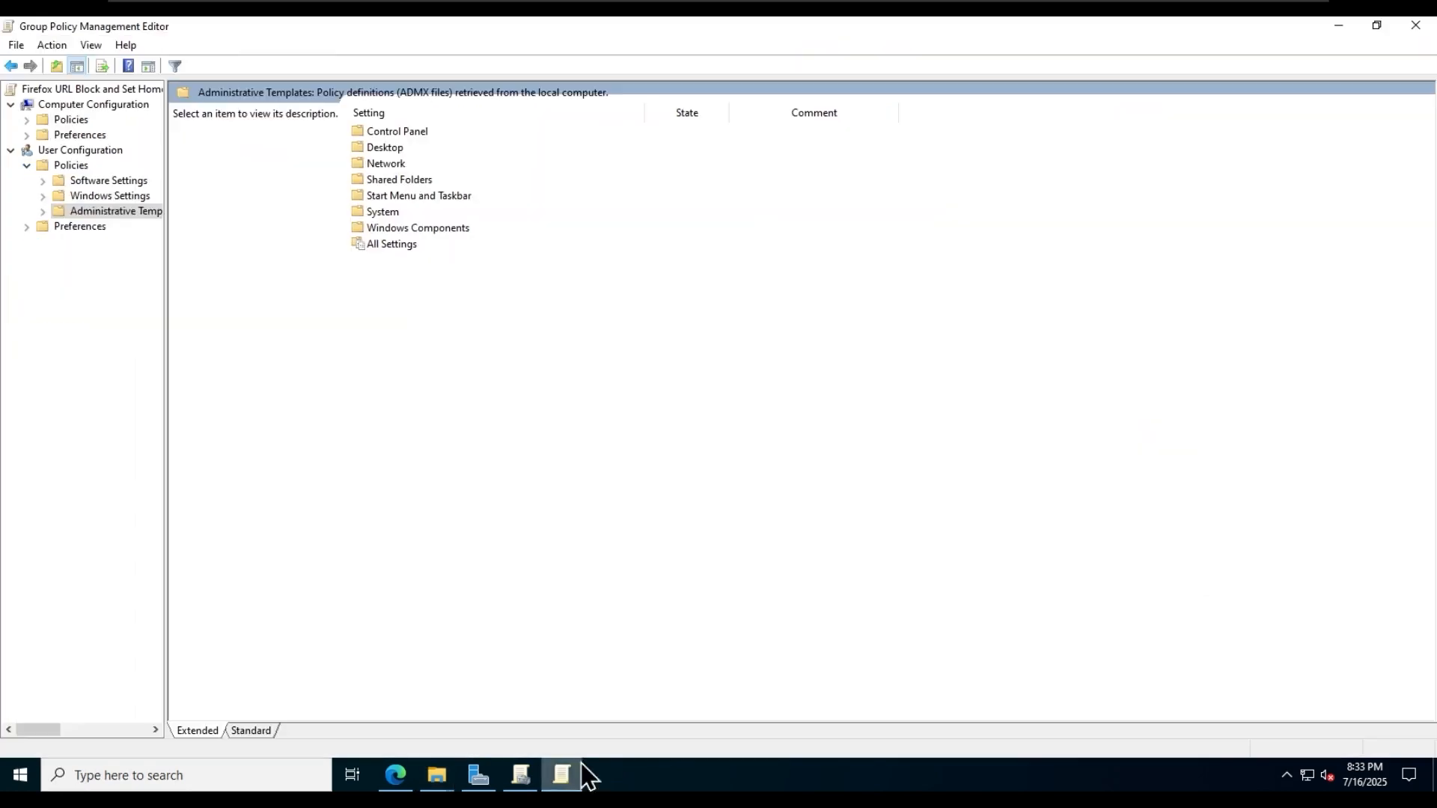
left_click(1426, 30)
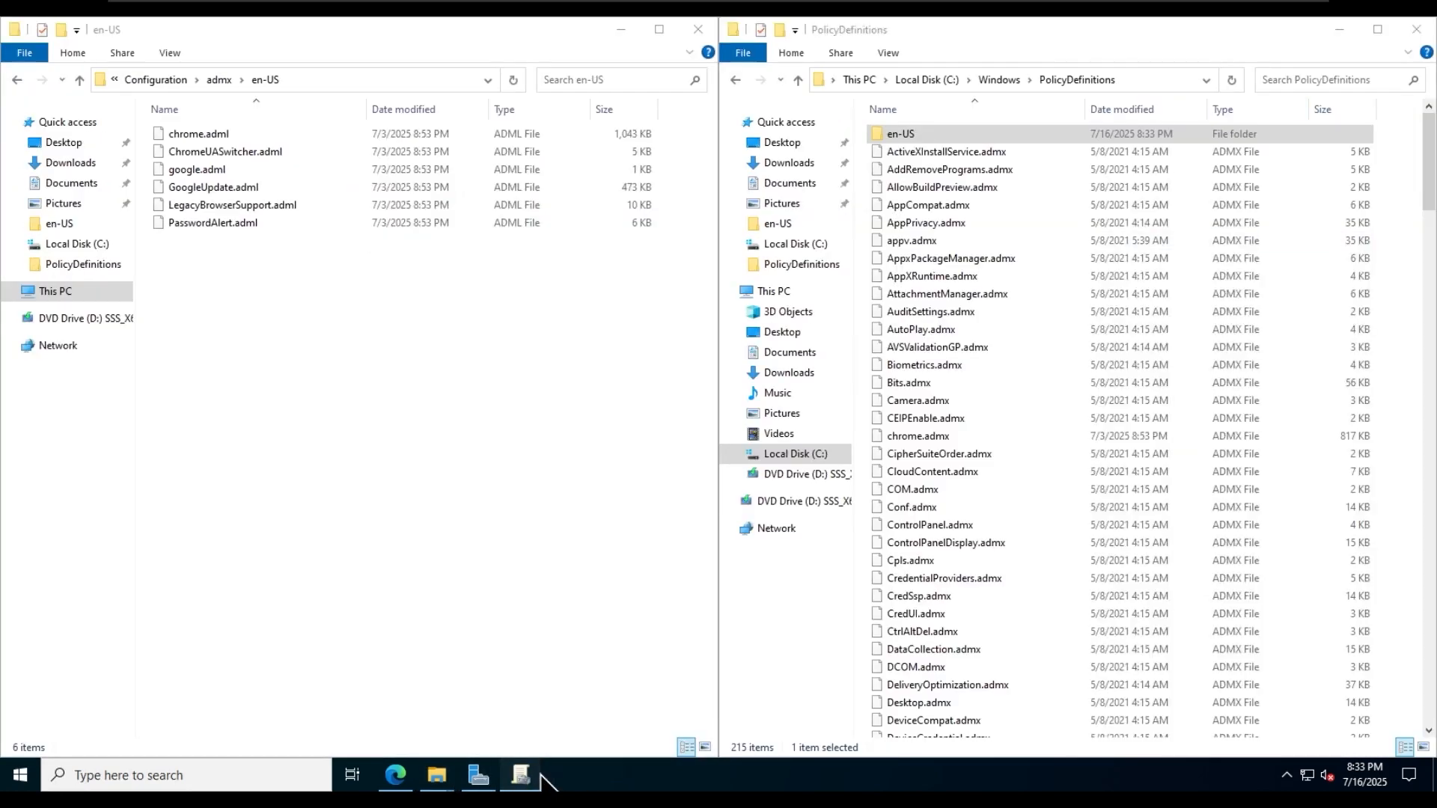
left_click(520, 775)
right_click(220, 317)
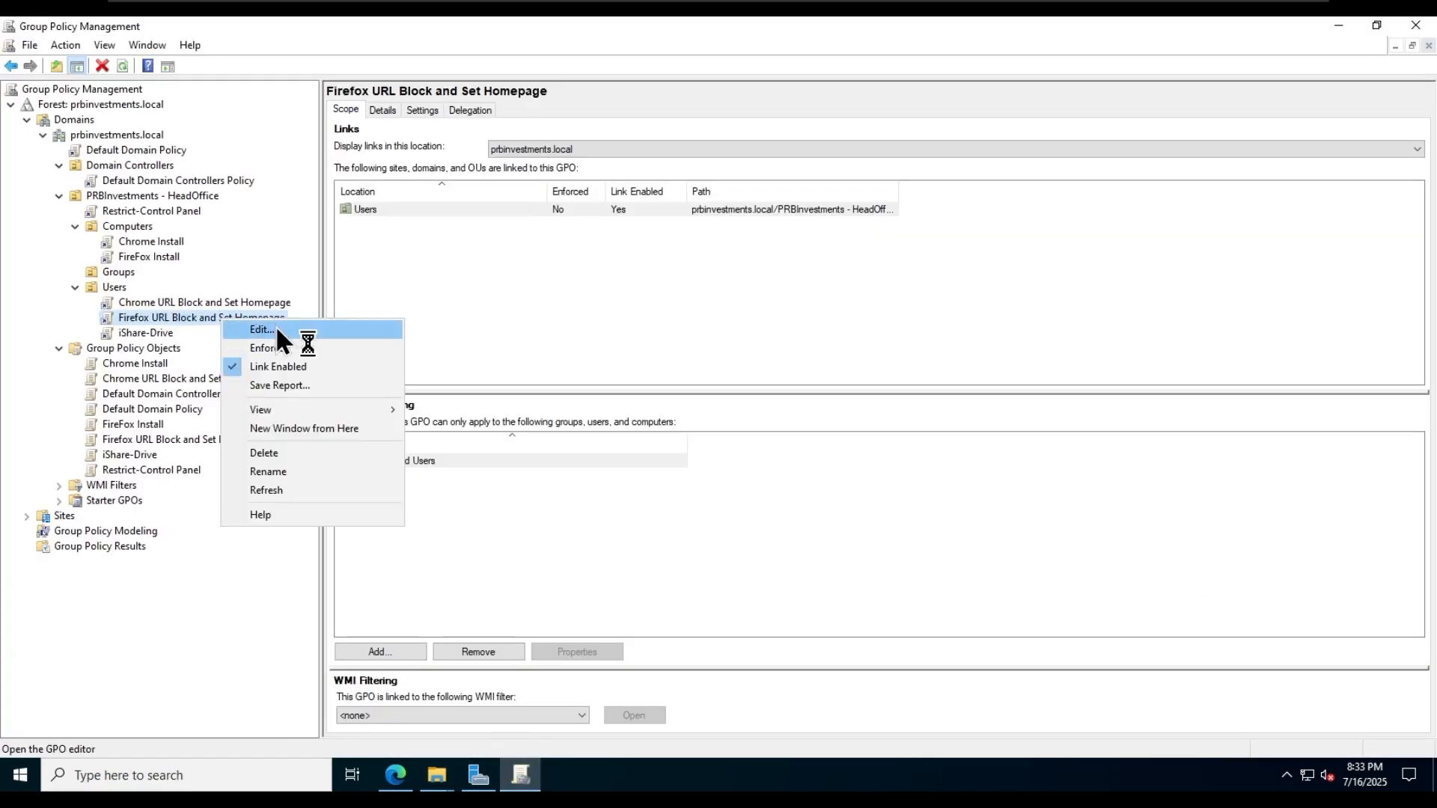
left_click(275, 326)
left_click(683, 93)
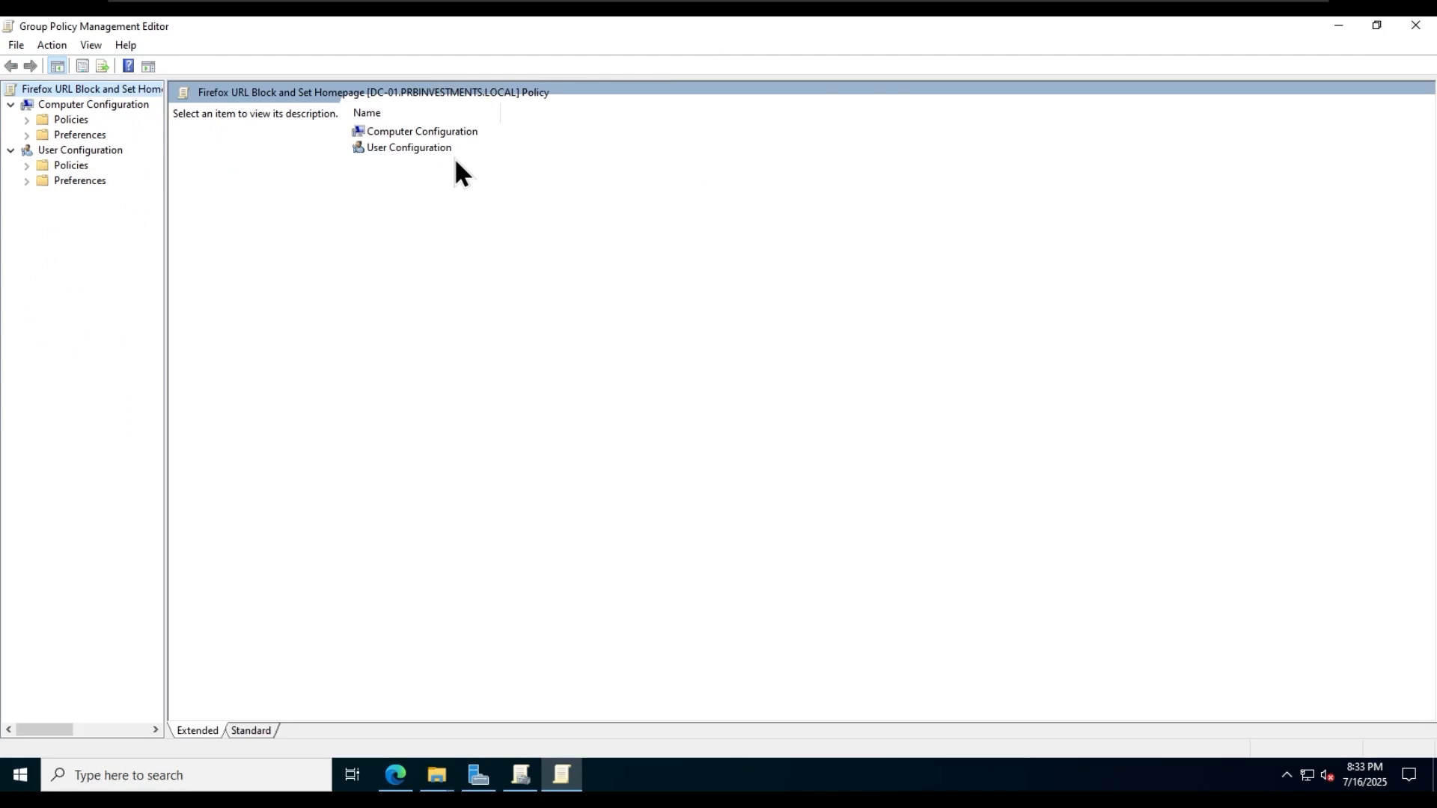
double_click(443, 149)
double_click(392, 132)
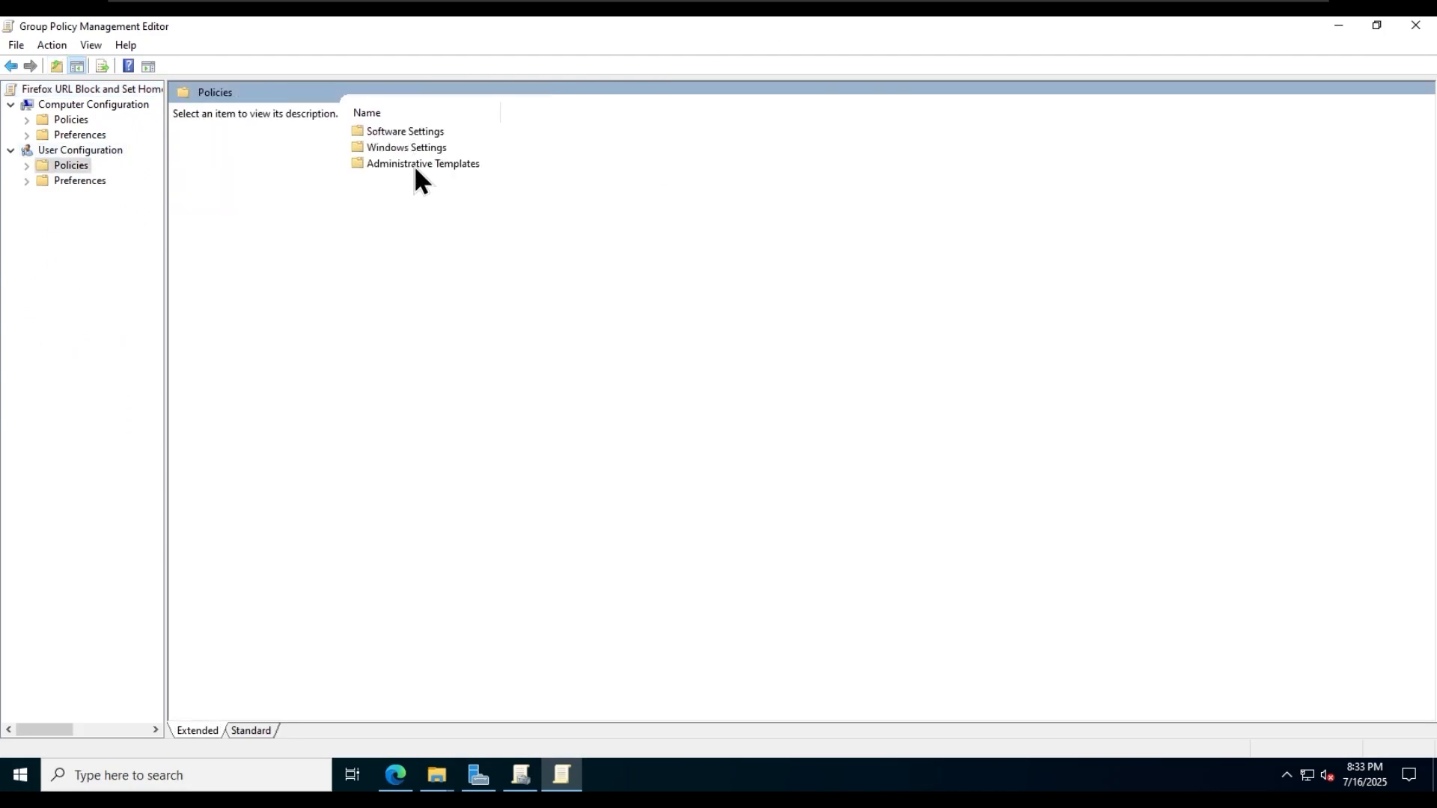
double_click(415, 164)
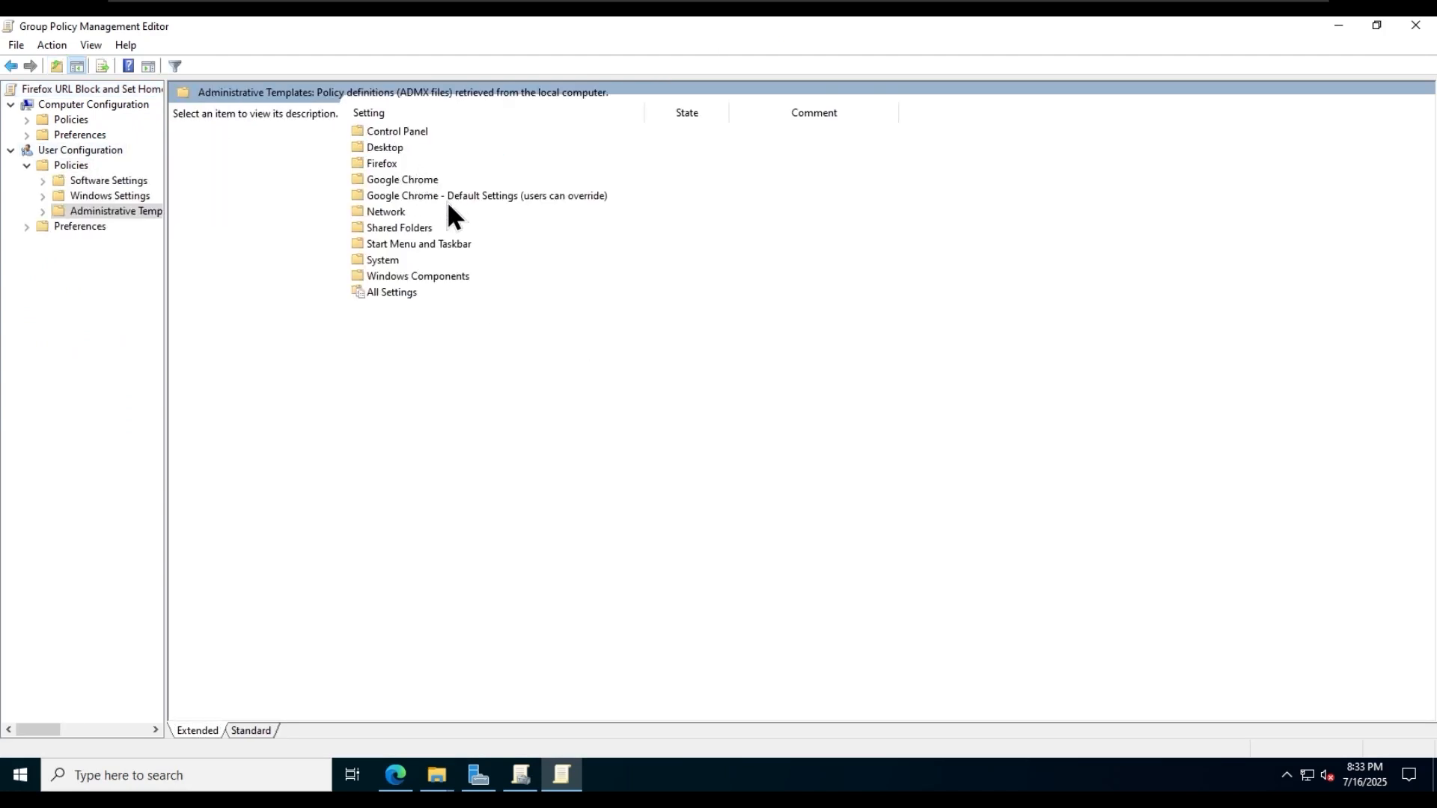
- Examine the Google Chrome policy folder under the user Administrative Templates
left_click(413, 196)
left_click(431, 179)
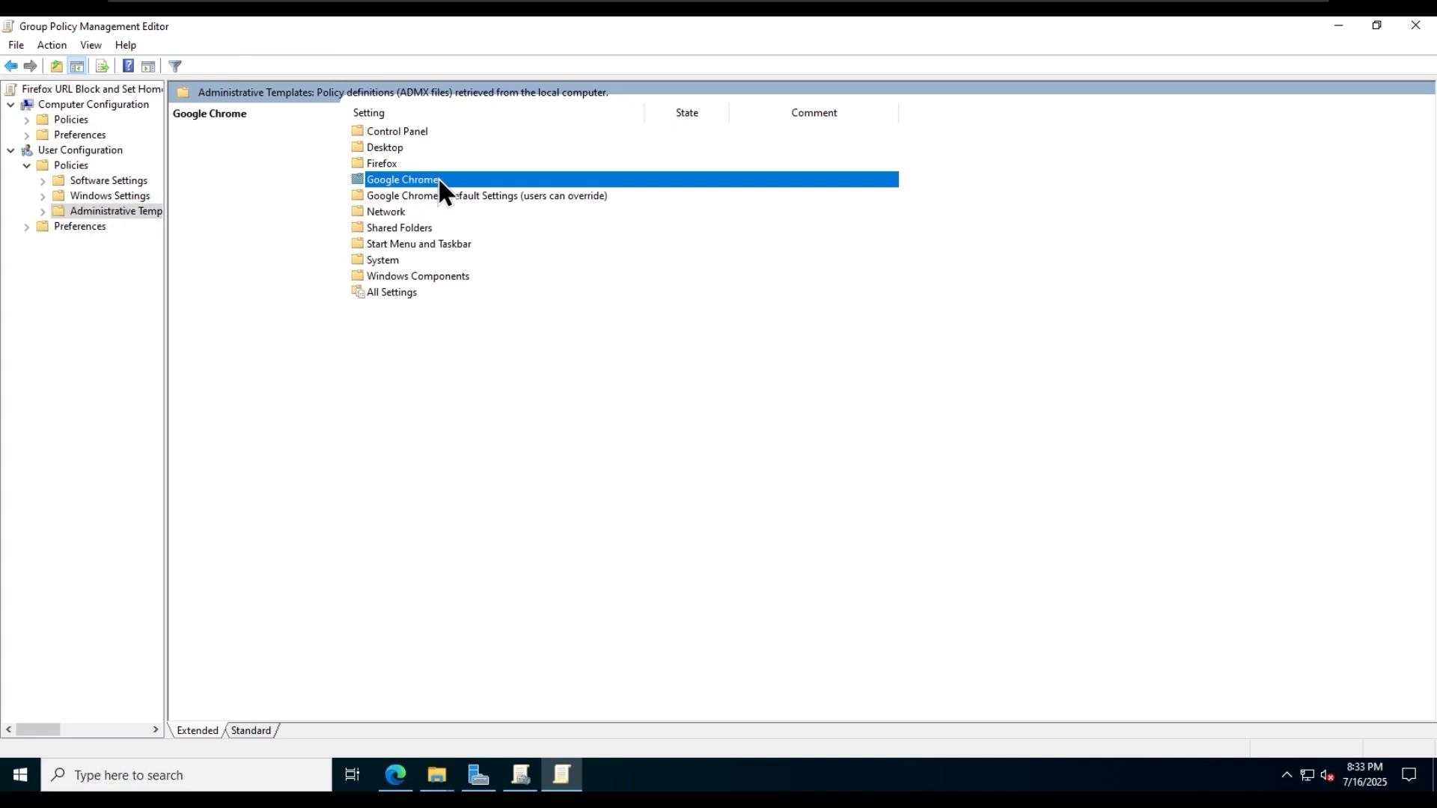
double_click(419, 161)
left_click(134, 274)
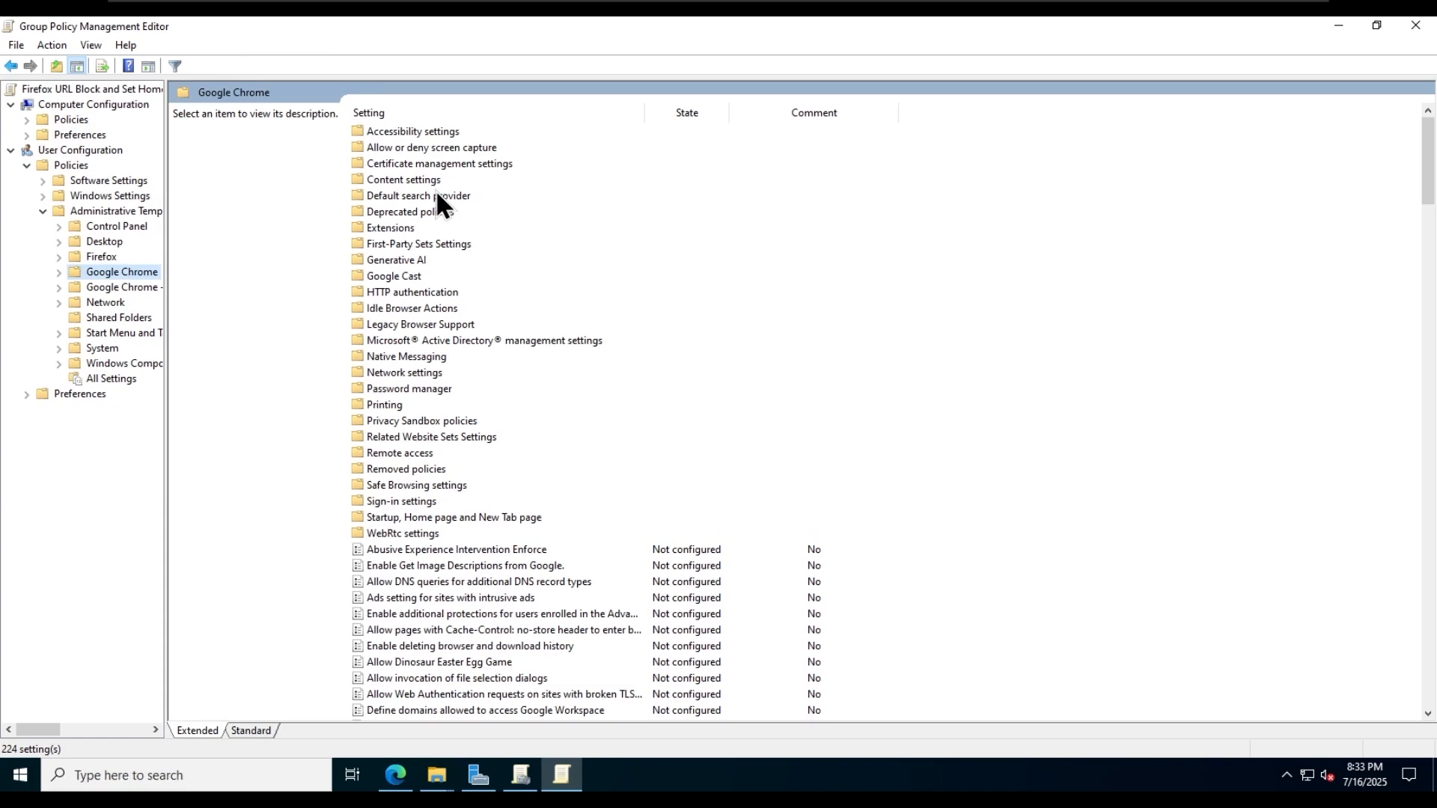
scroll(549, 338, "down", 2)
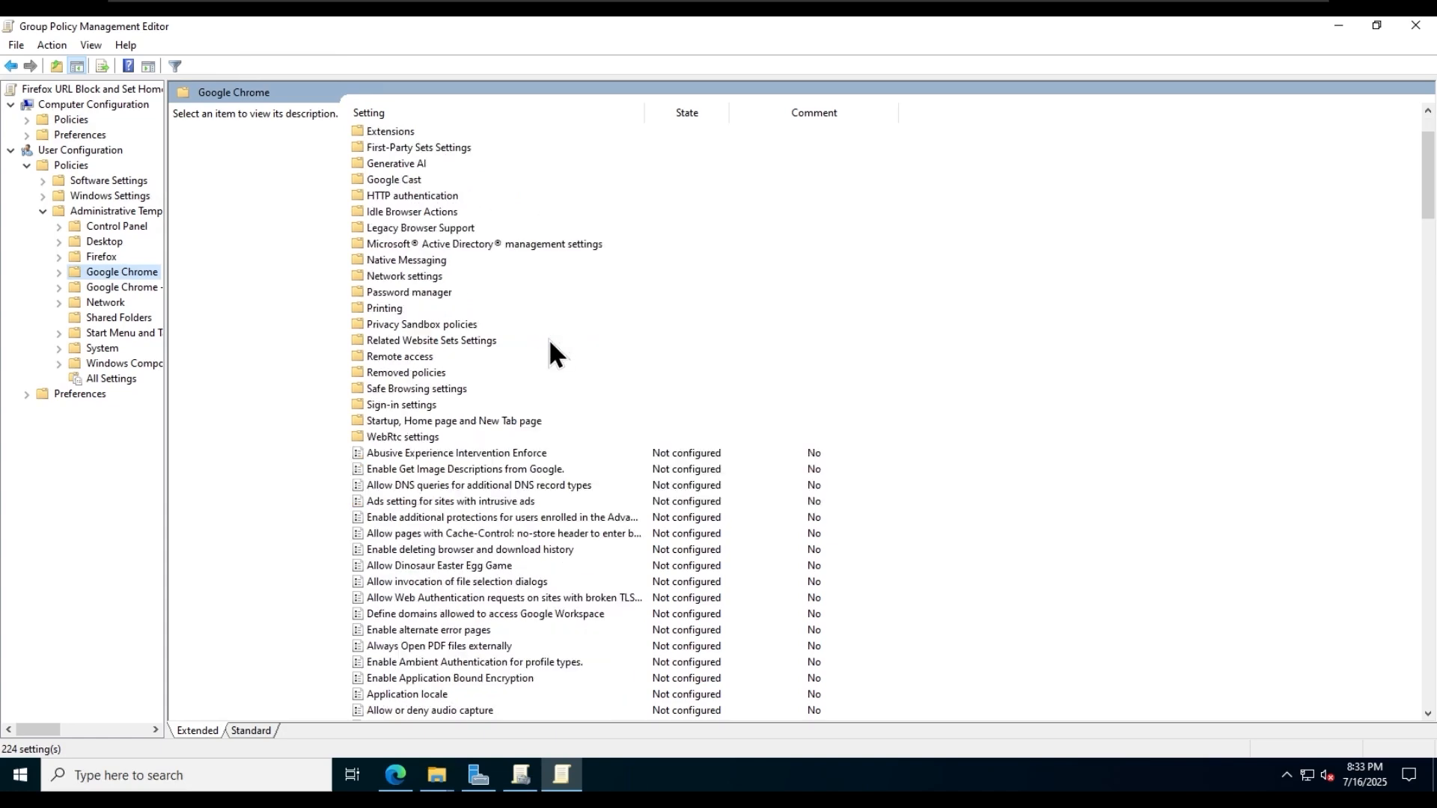
scroll(549, 338, "up", 2)
- Open the Blocked websites policy in the Firefox templates and set it to Enabled
left_click(101, 257)
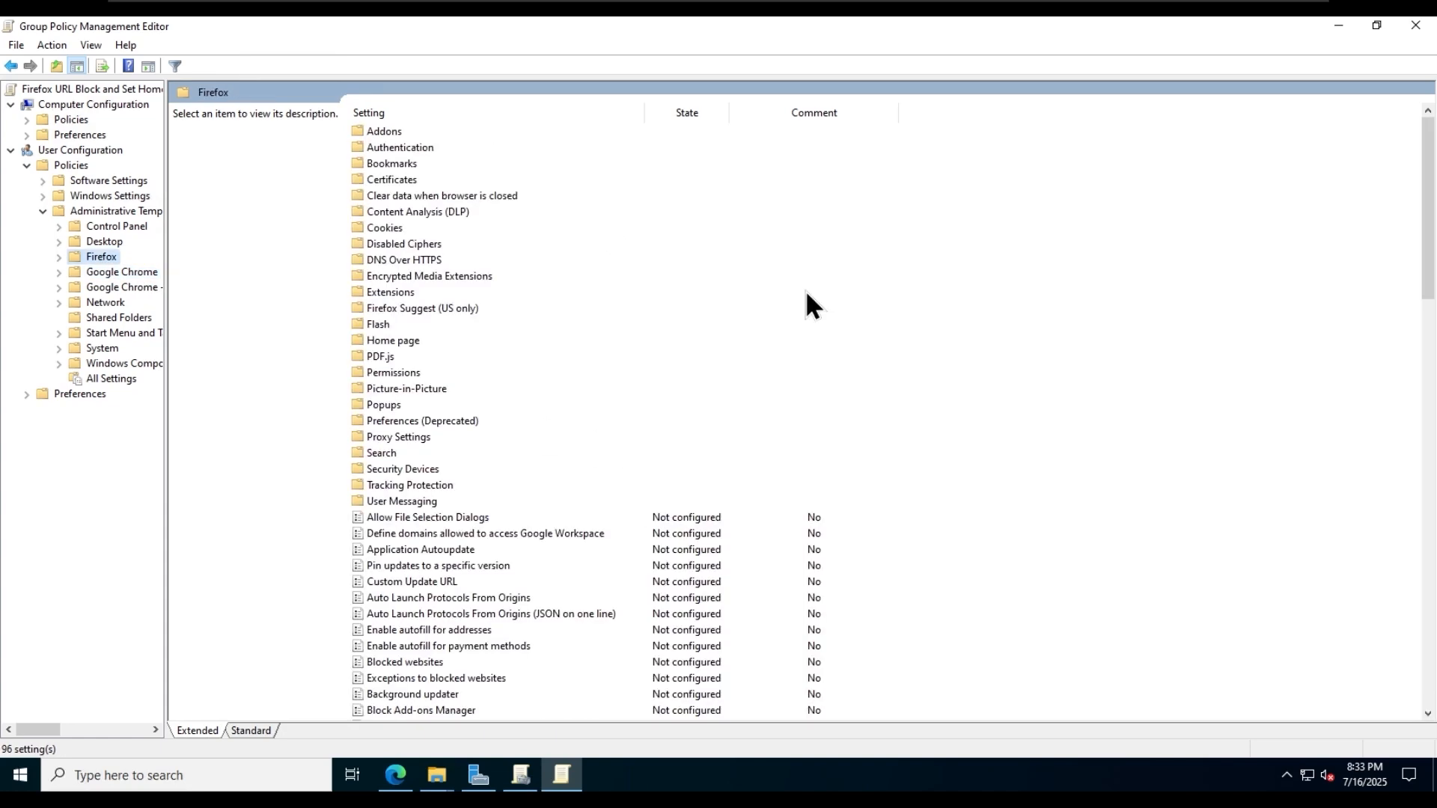
scroll(848, 346, "down", 5)
double_click(437, 422)
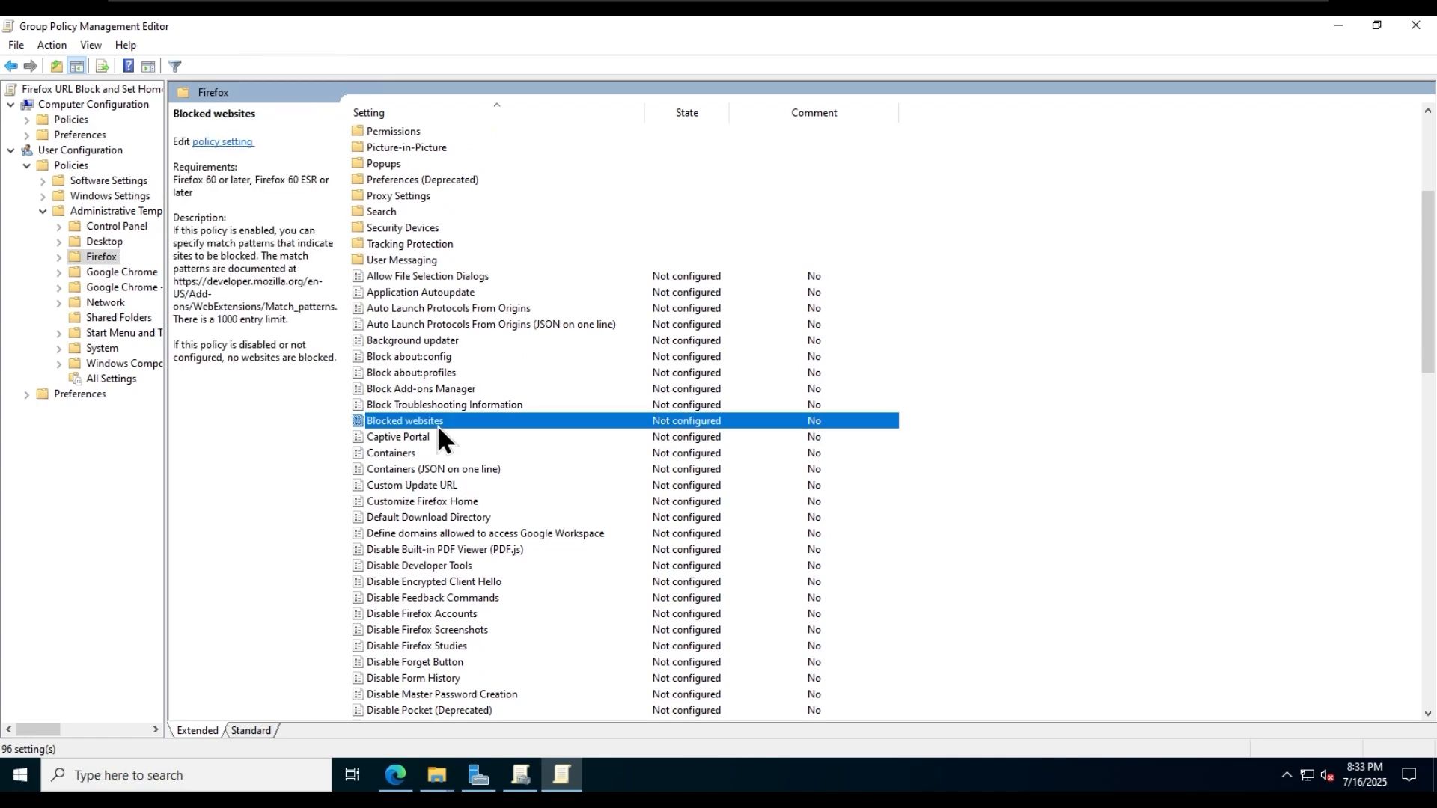
left_click(223, 280)
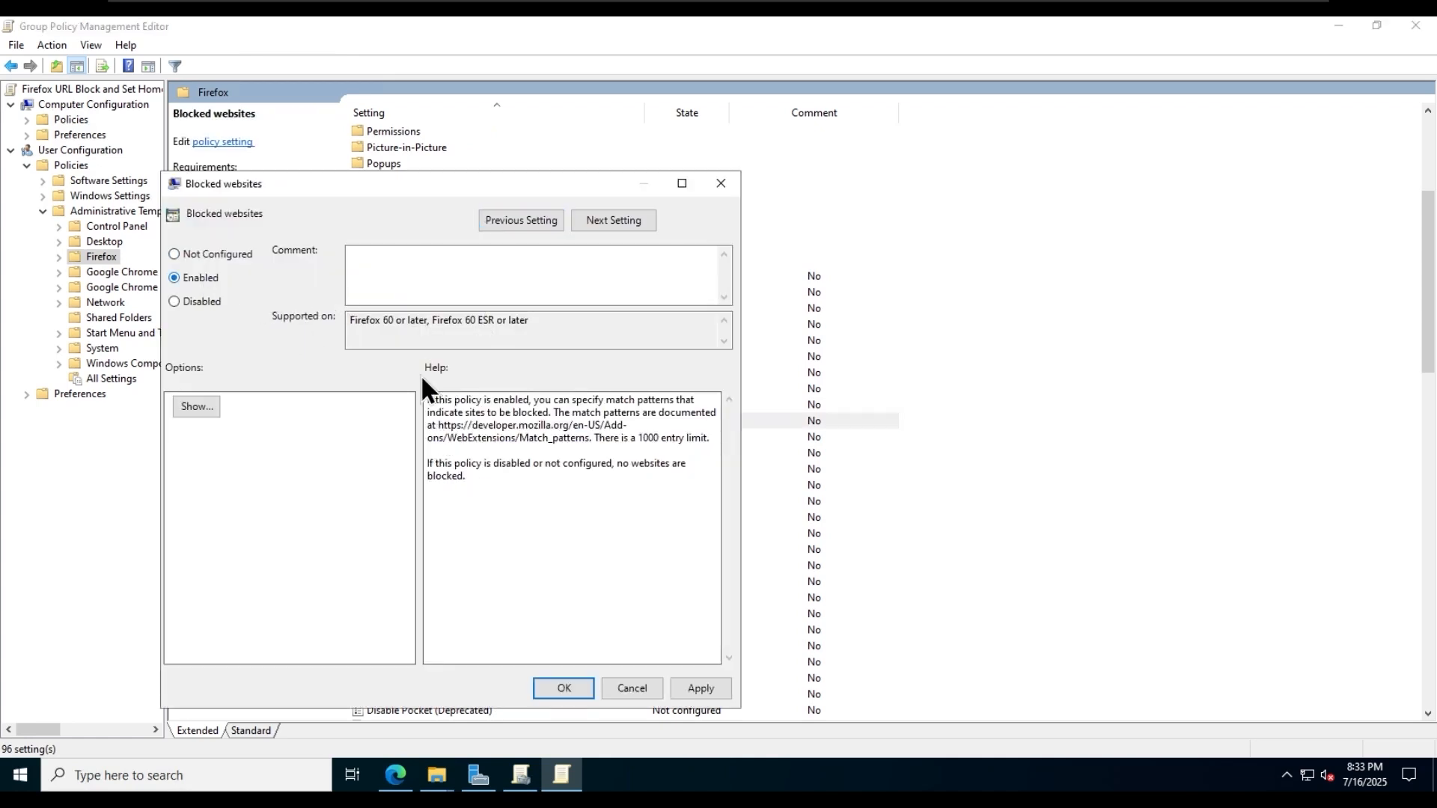
left_click_drag(464, 423, 591, 437)
left_click(591, 437)
left_click(197, 407)
left_click(364, 286)
left_click(371, 287)
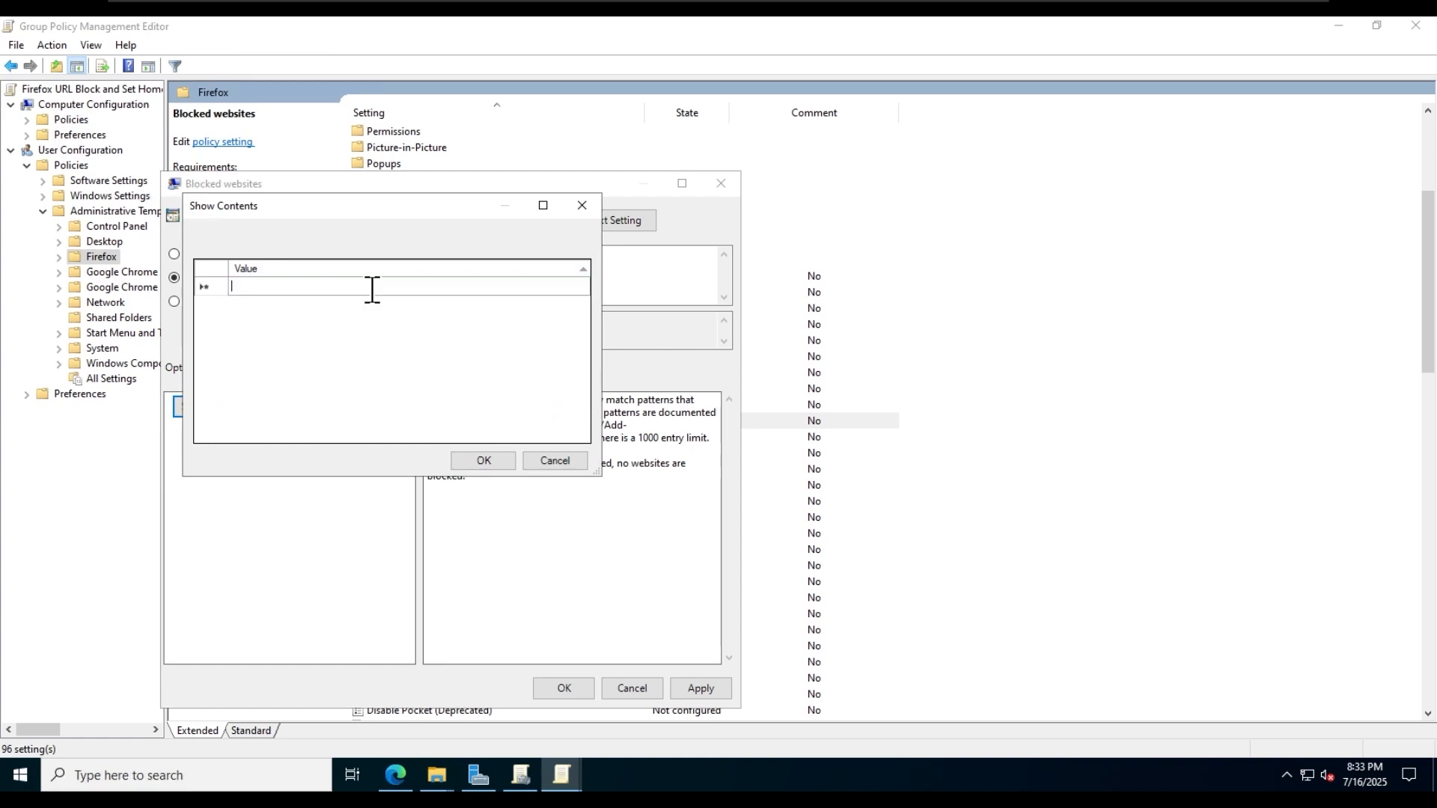
type("https:/")
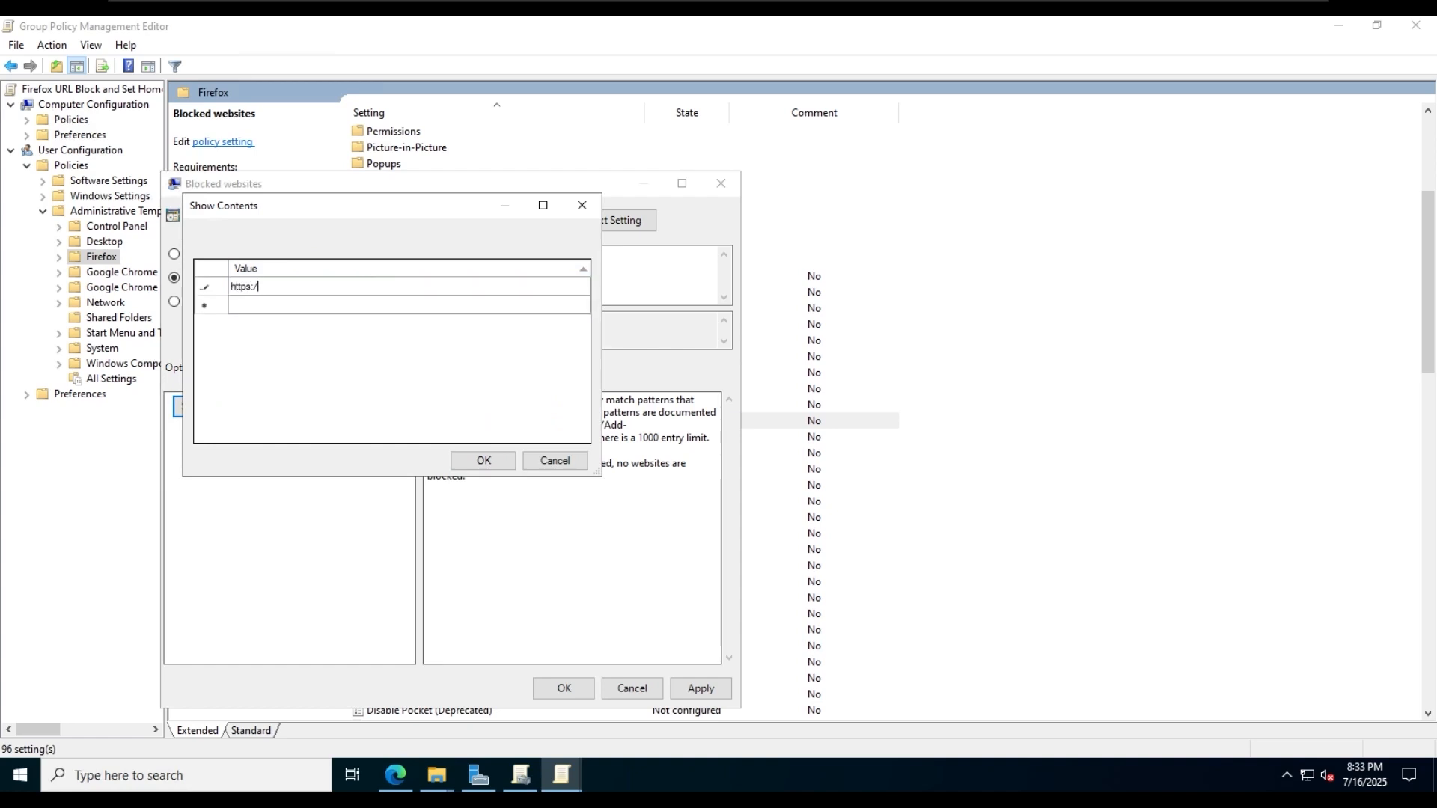
type("/www.facebook.com/")
left_click(374, 304)
type("https:")
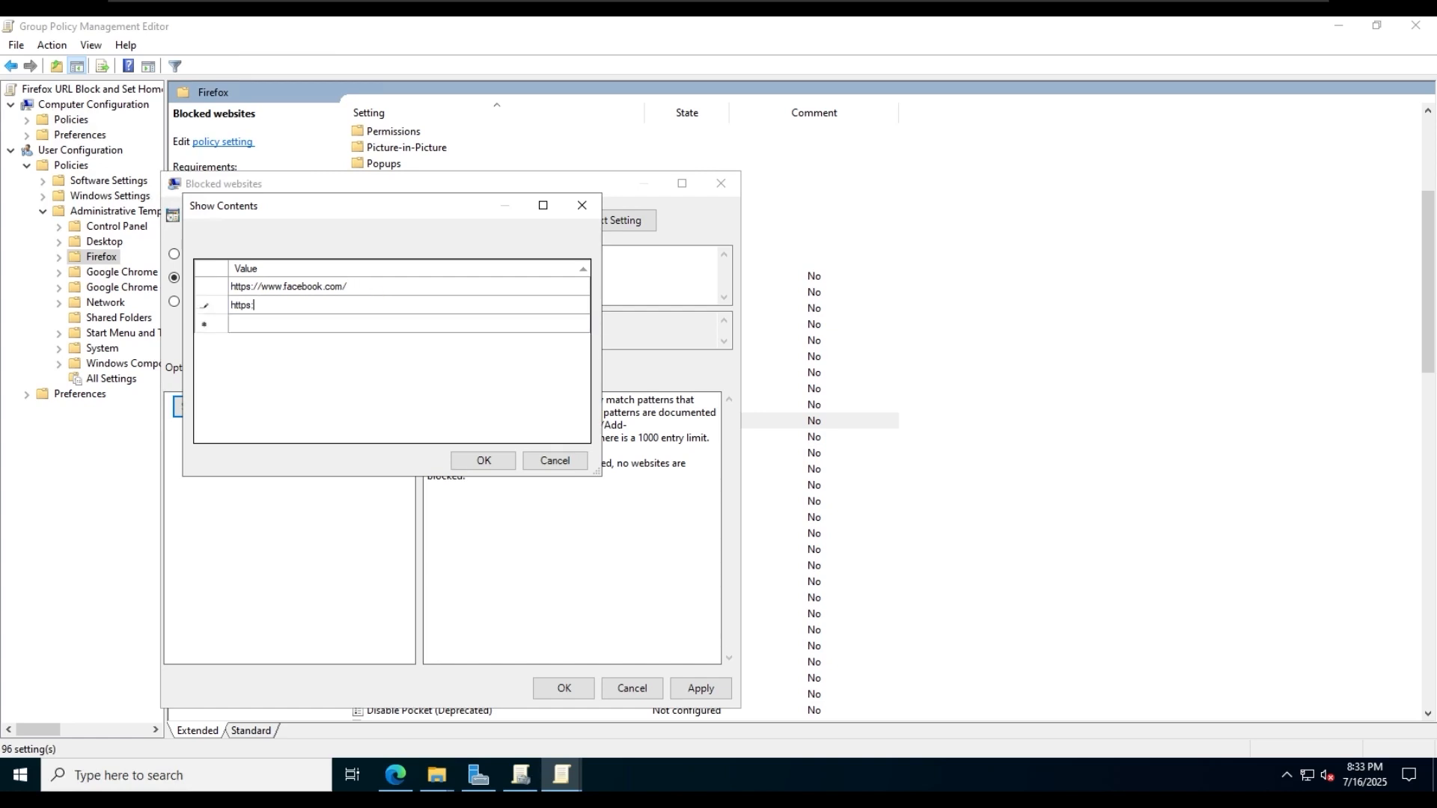
type("//ww")
key("BackSpace")
key("BackSpace")
type("www.instagram.com")
left_click(479, 460)
left_click(704, 688)
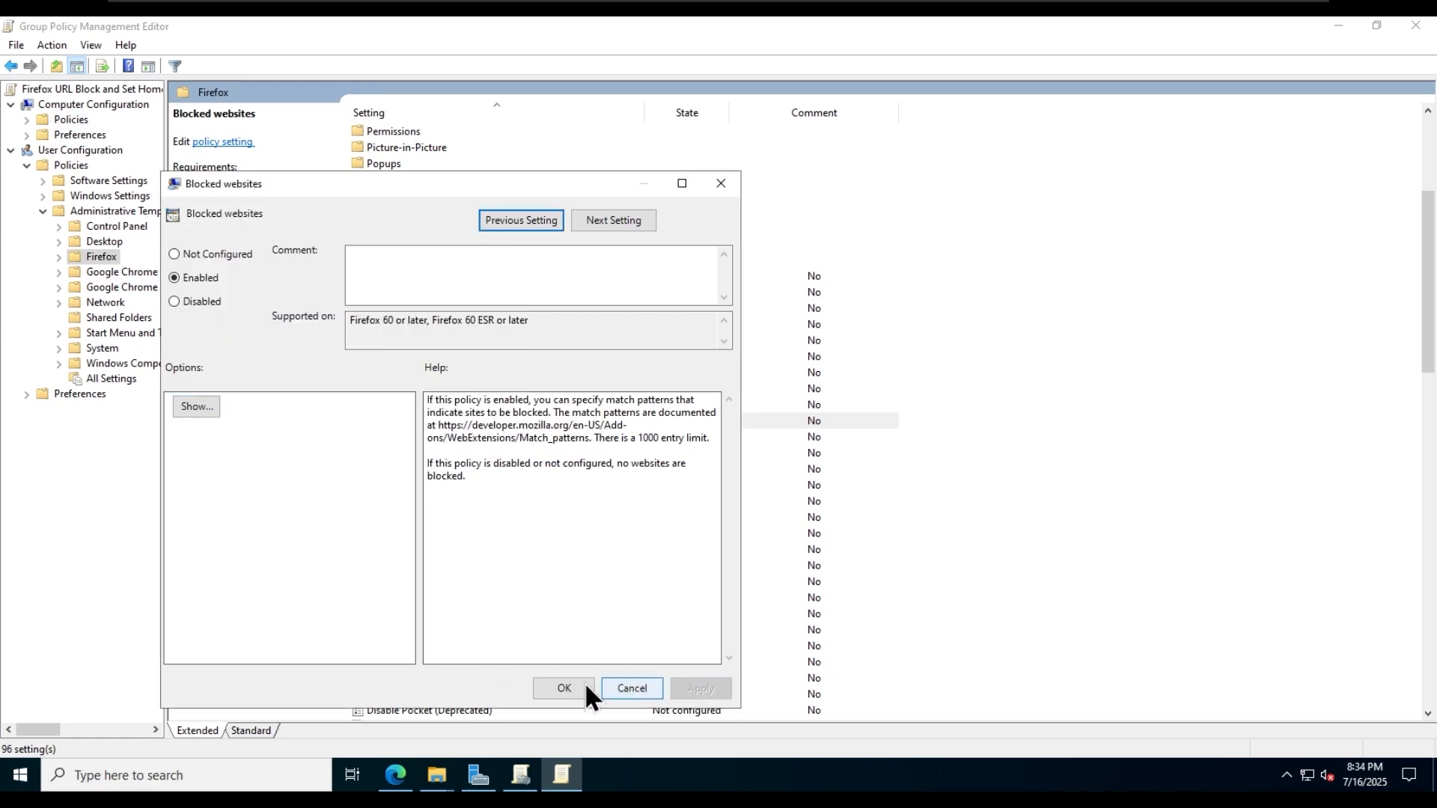
left_click(585, 688)
scroll(627, 484, "up", 2)
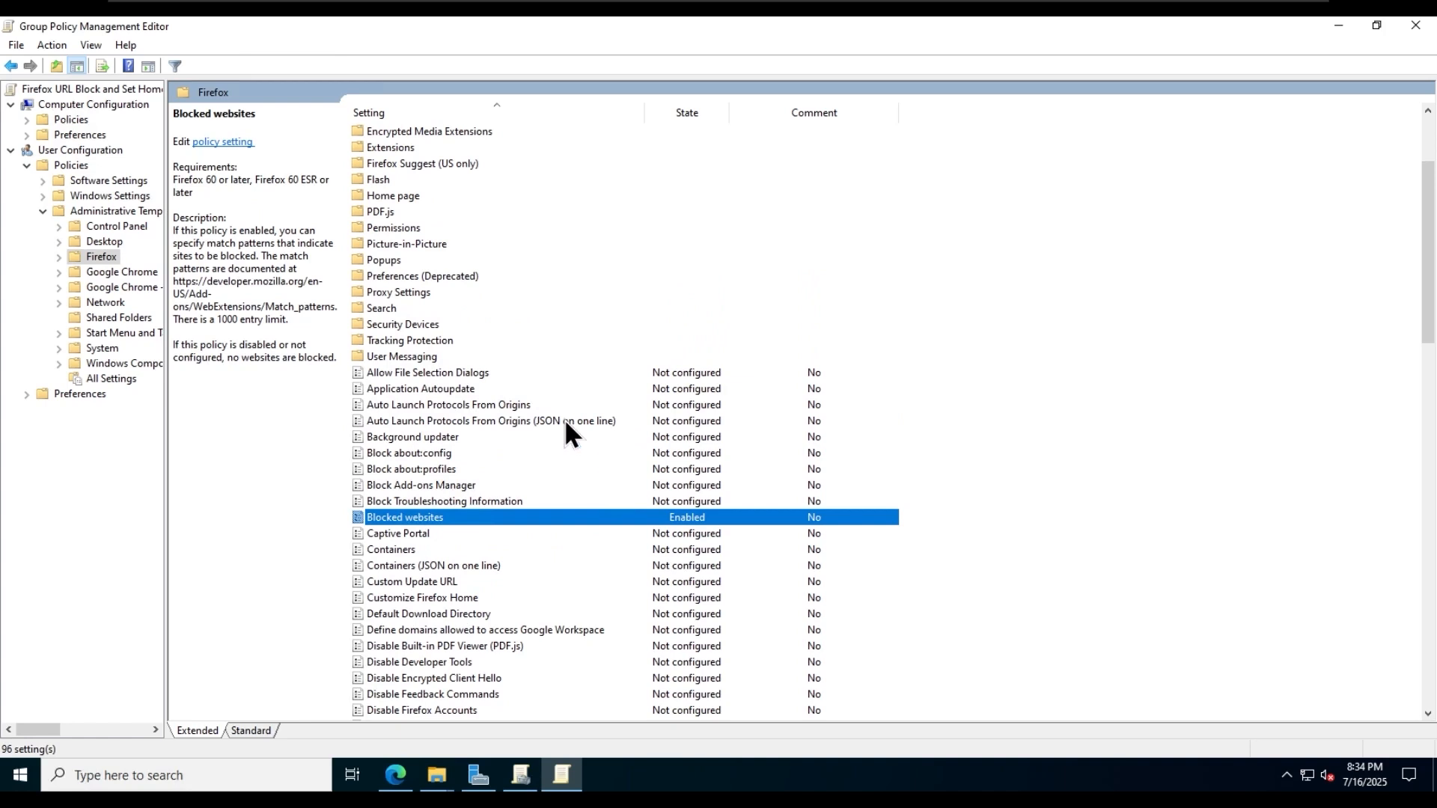
double_click(412, 193)
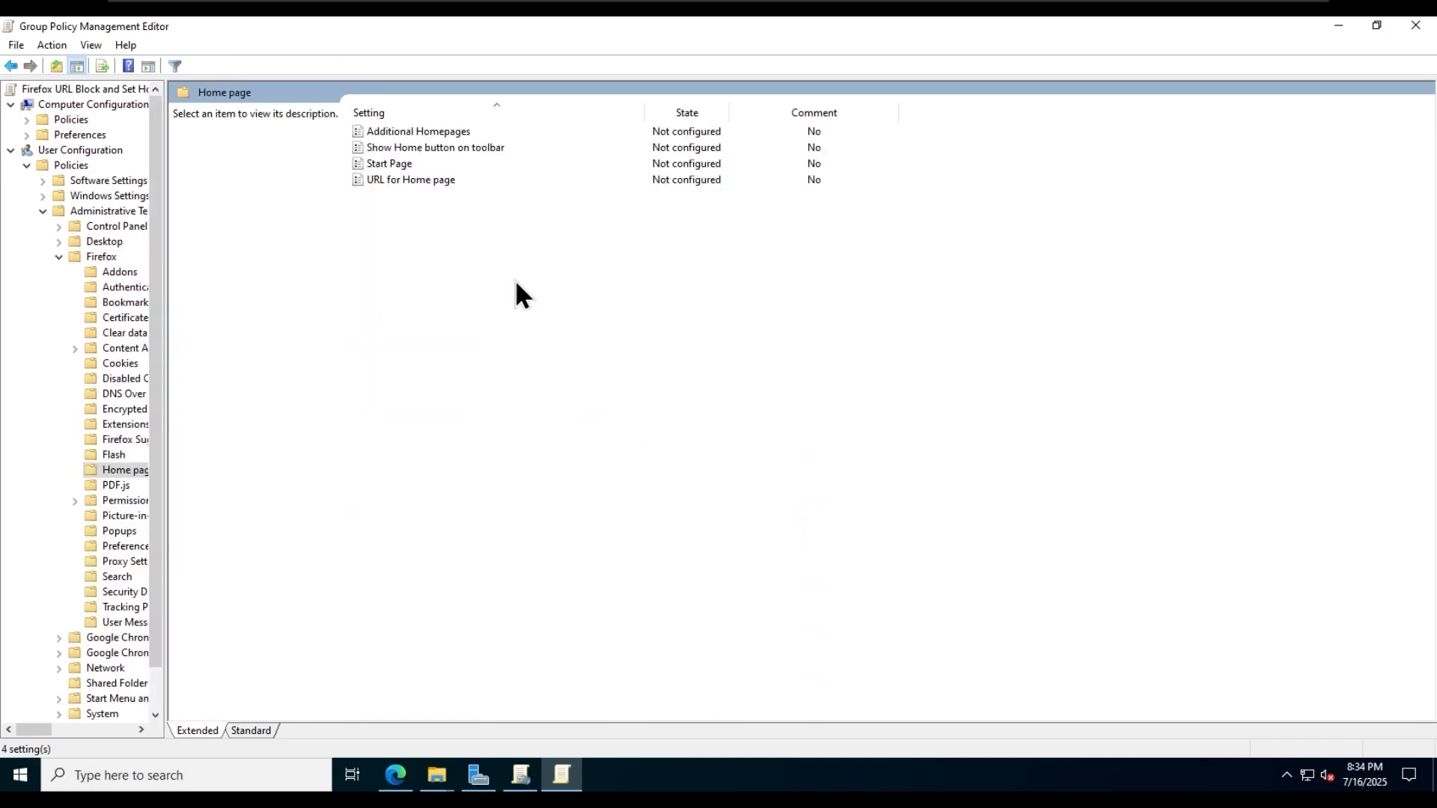
double_click(434, 182)
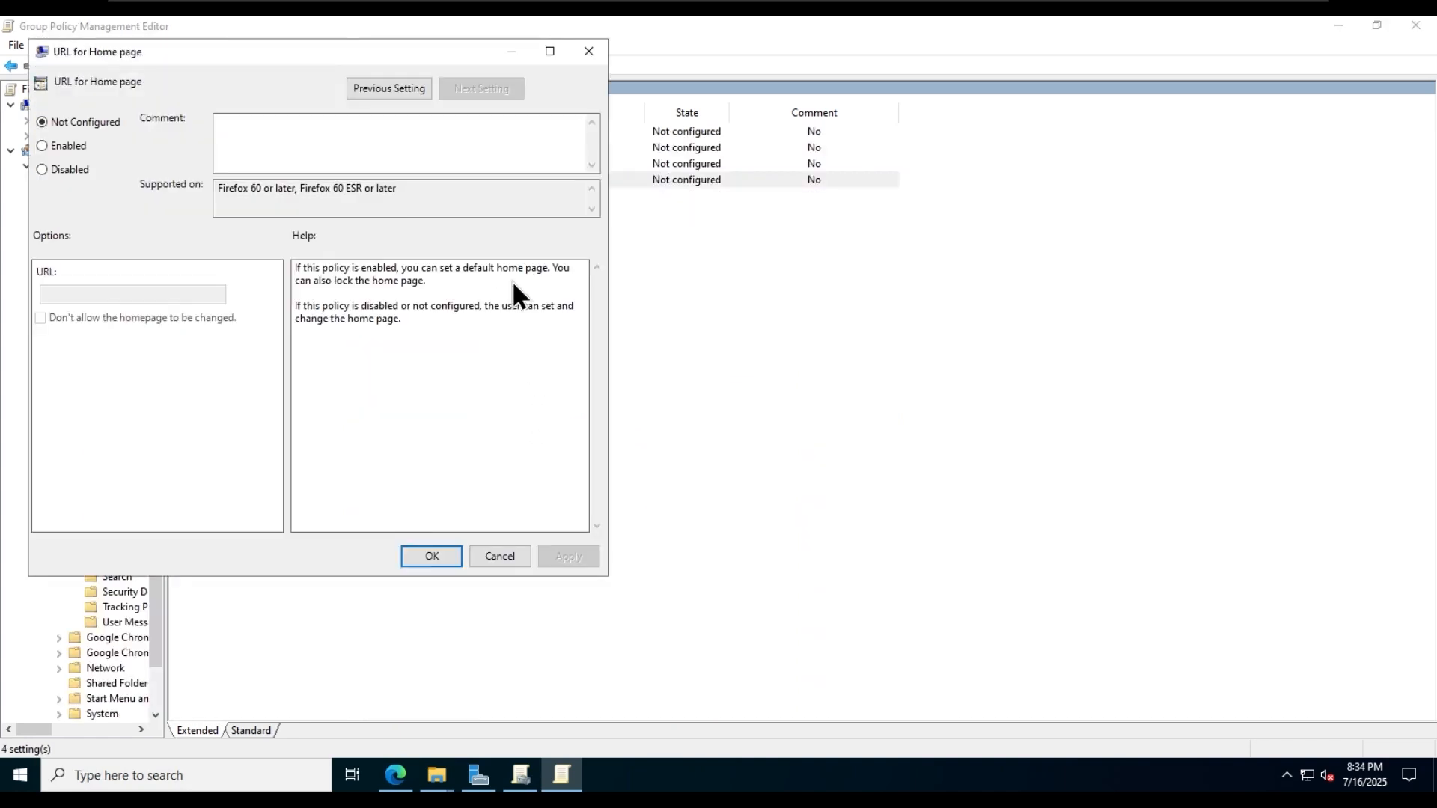
left_click(68, 147)
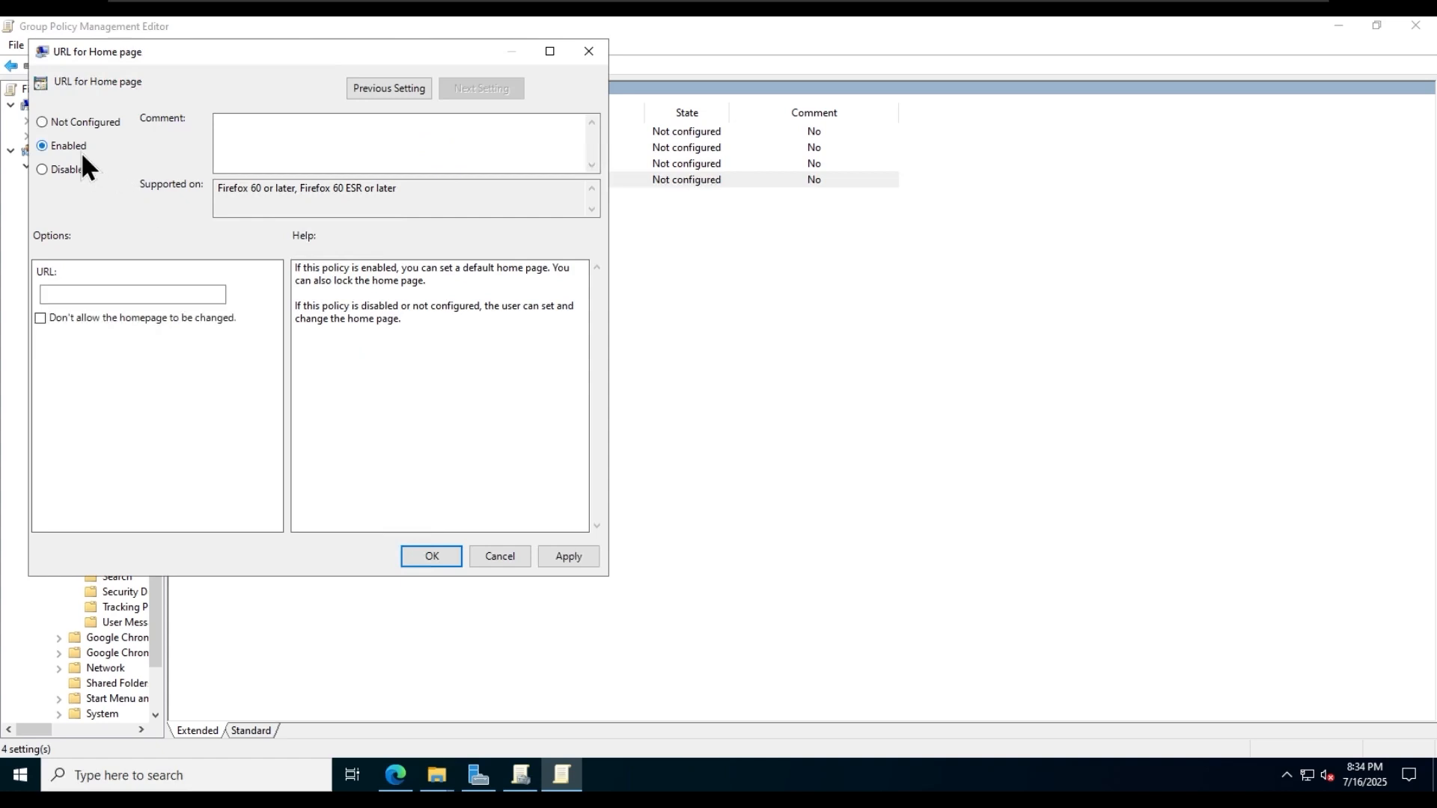
left_click(188, 299)
type("https")
type("://www.copilot.micro")
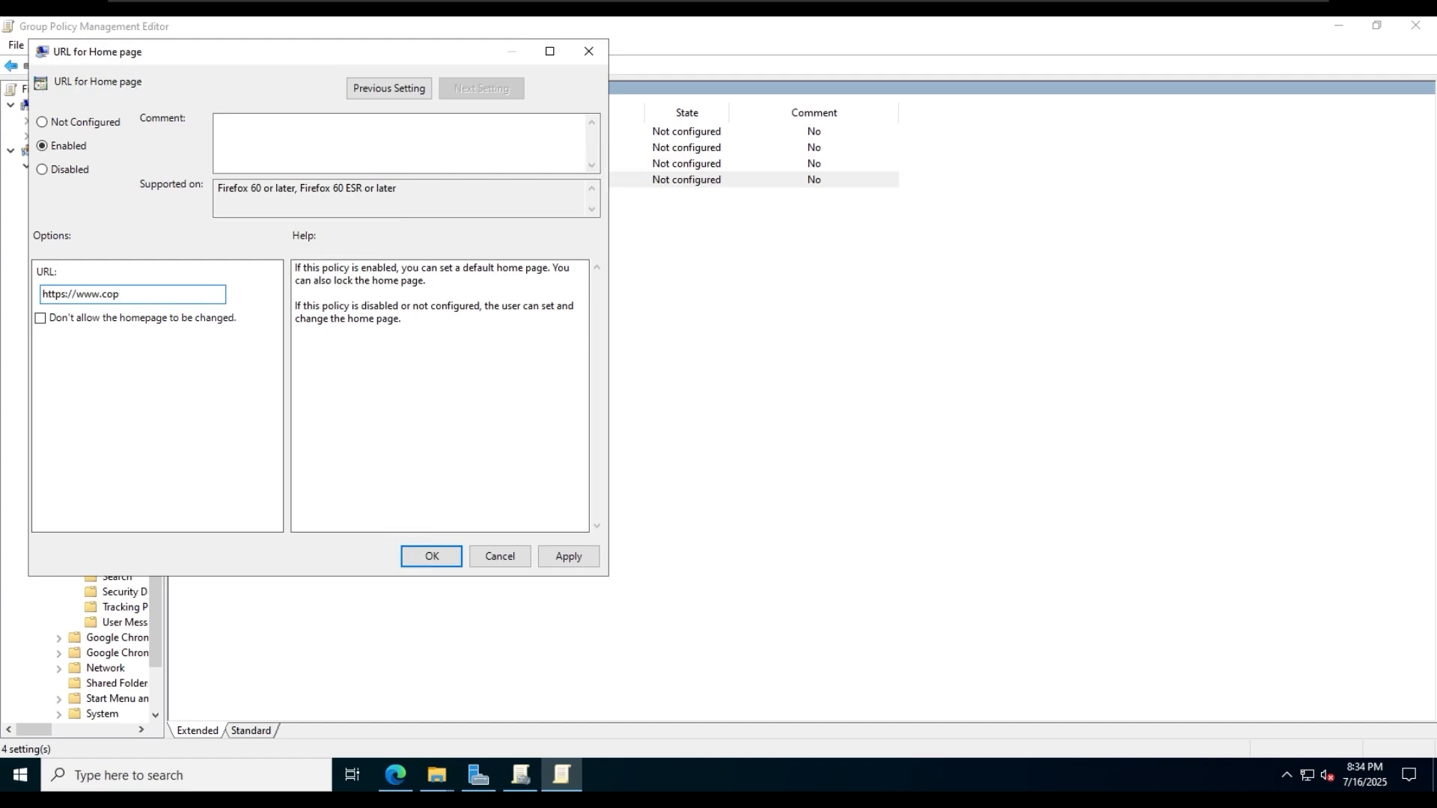
type("soft.com")
left_click(587, 555)
left_click(432, 556)
left_click(435, 554)
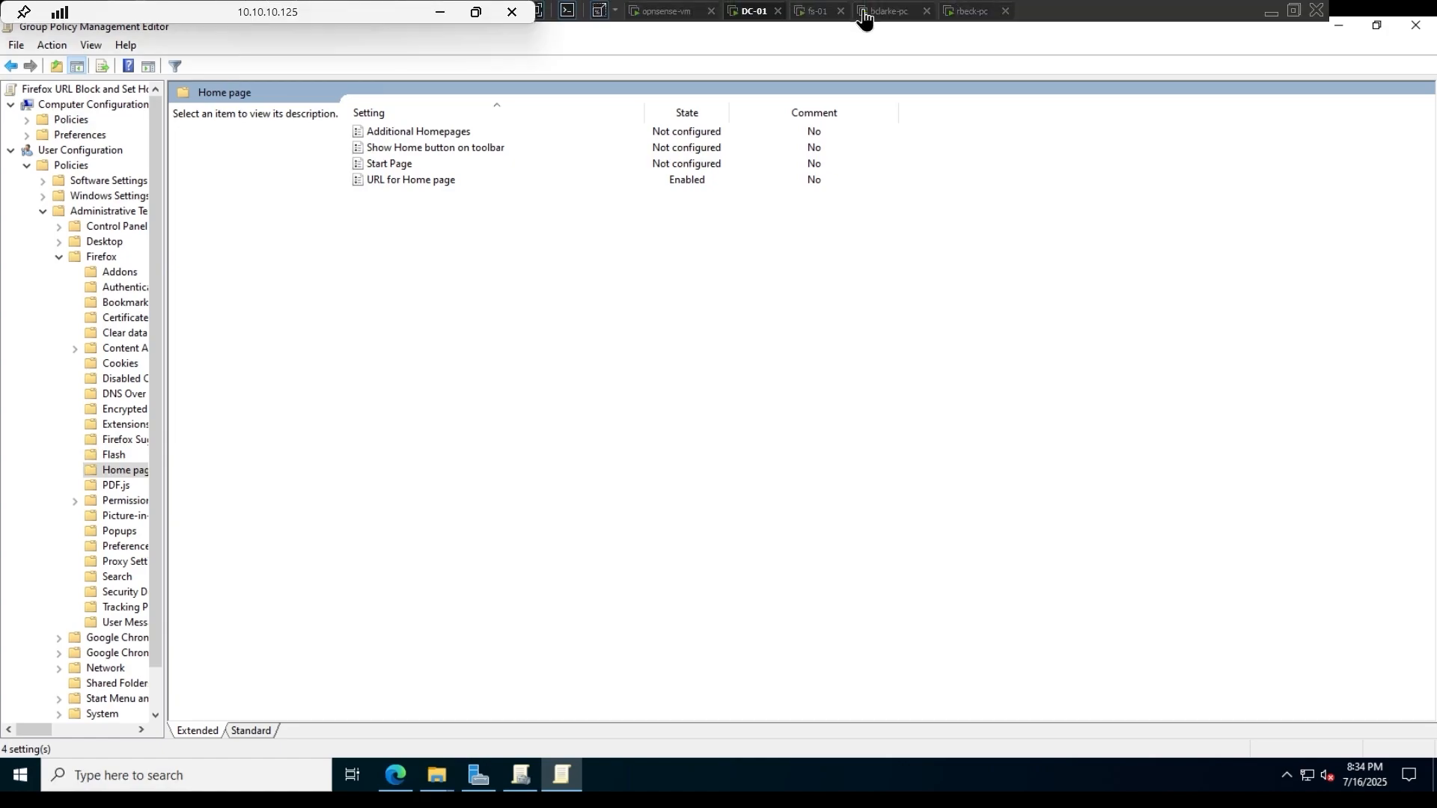
- Switch to the bclarke-pc client and visit Facebook and Instagram in separate Firefox tabs to check access before the policy update
left_click(861, 11)
double_click(43, 310)
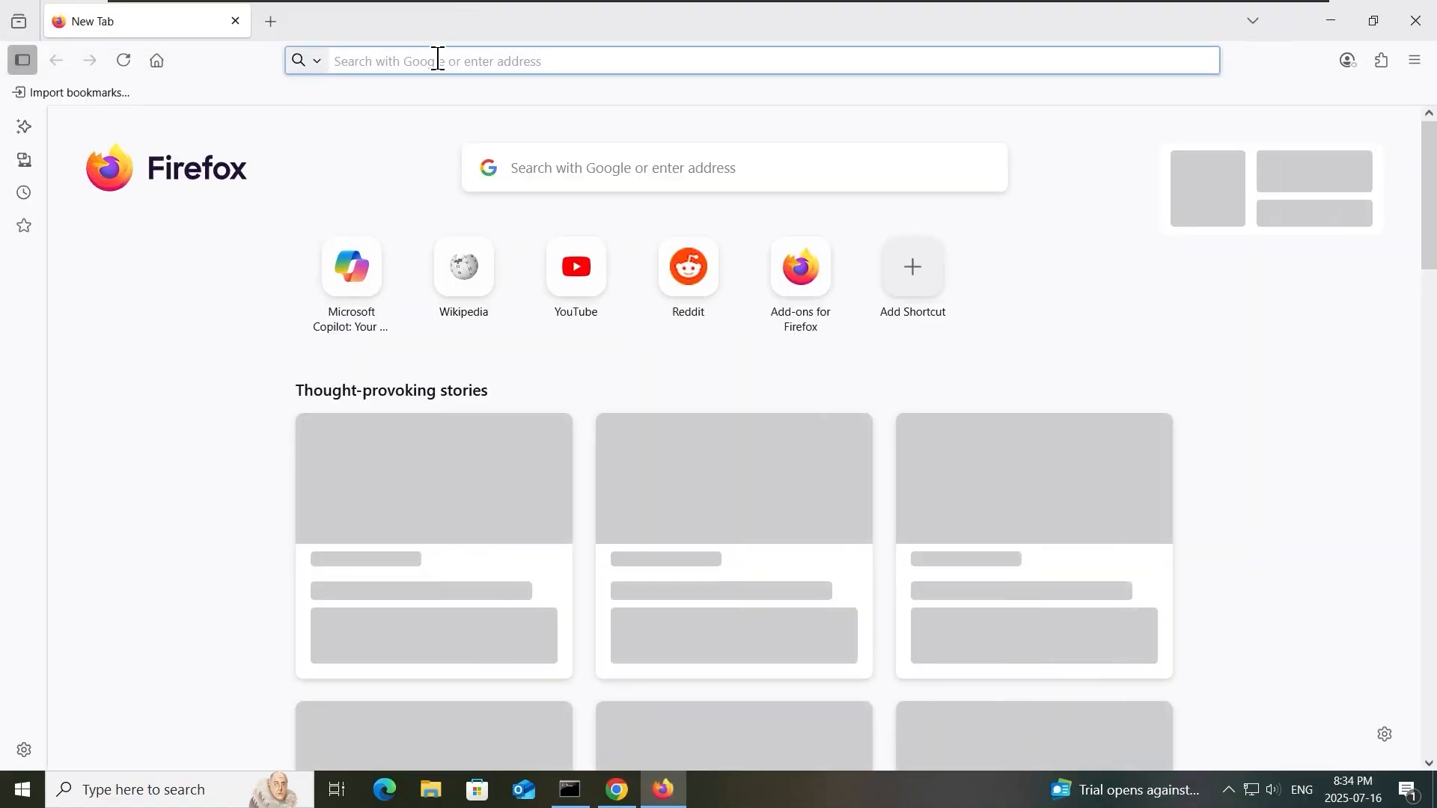
type("face")
key("Return")
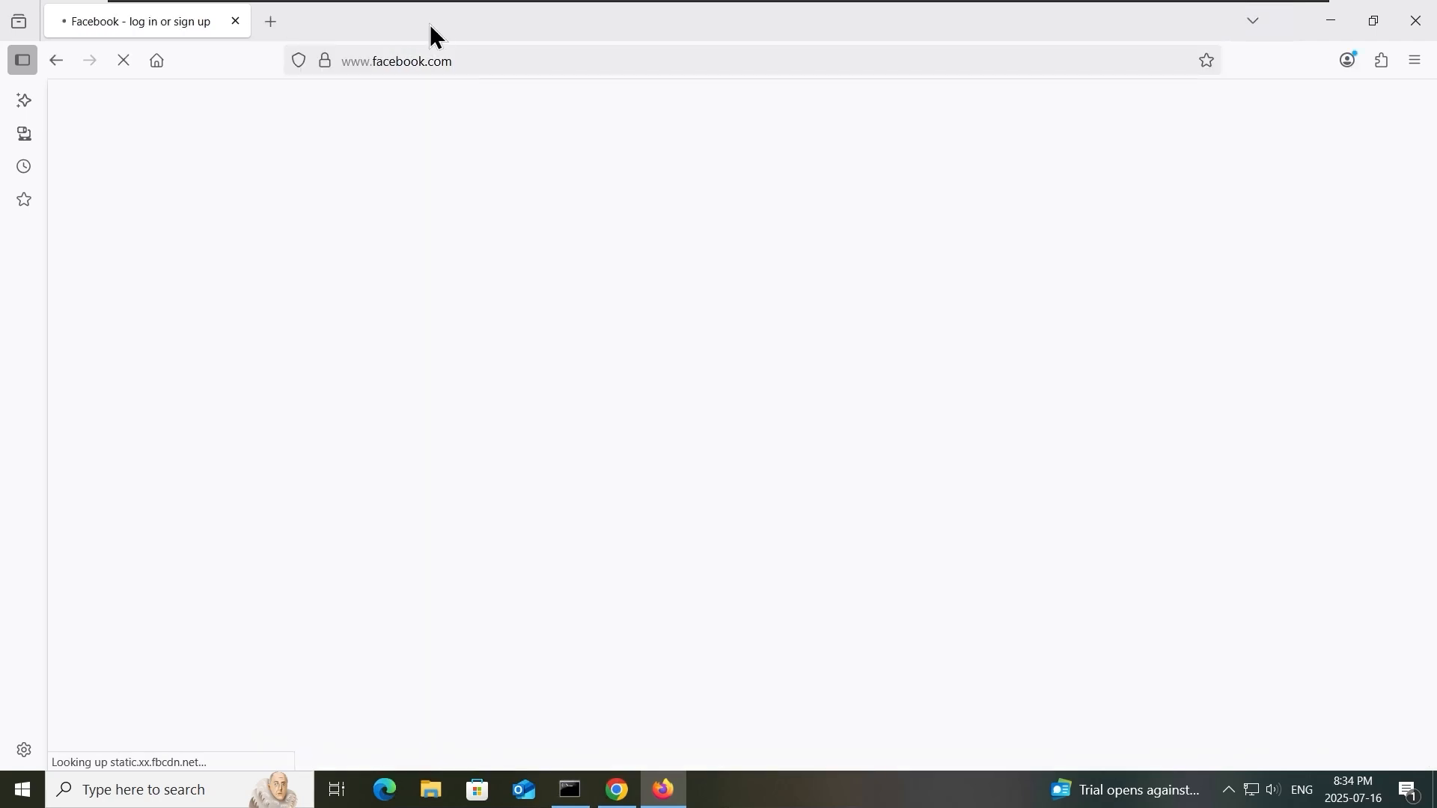
key("ctrl+t")
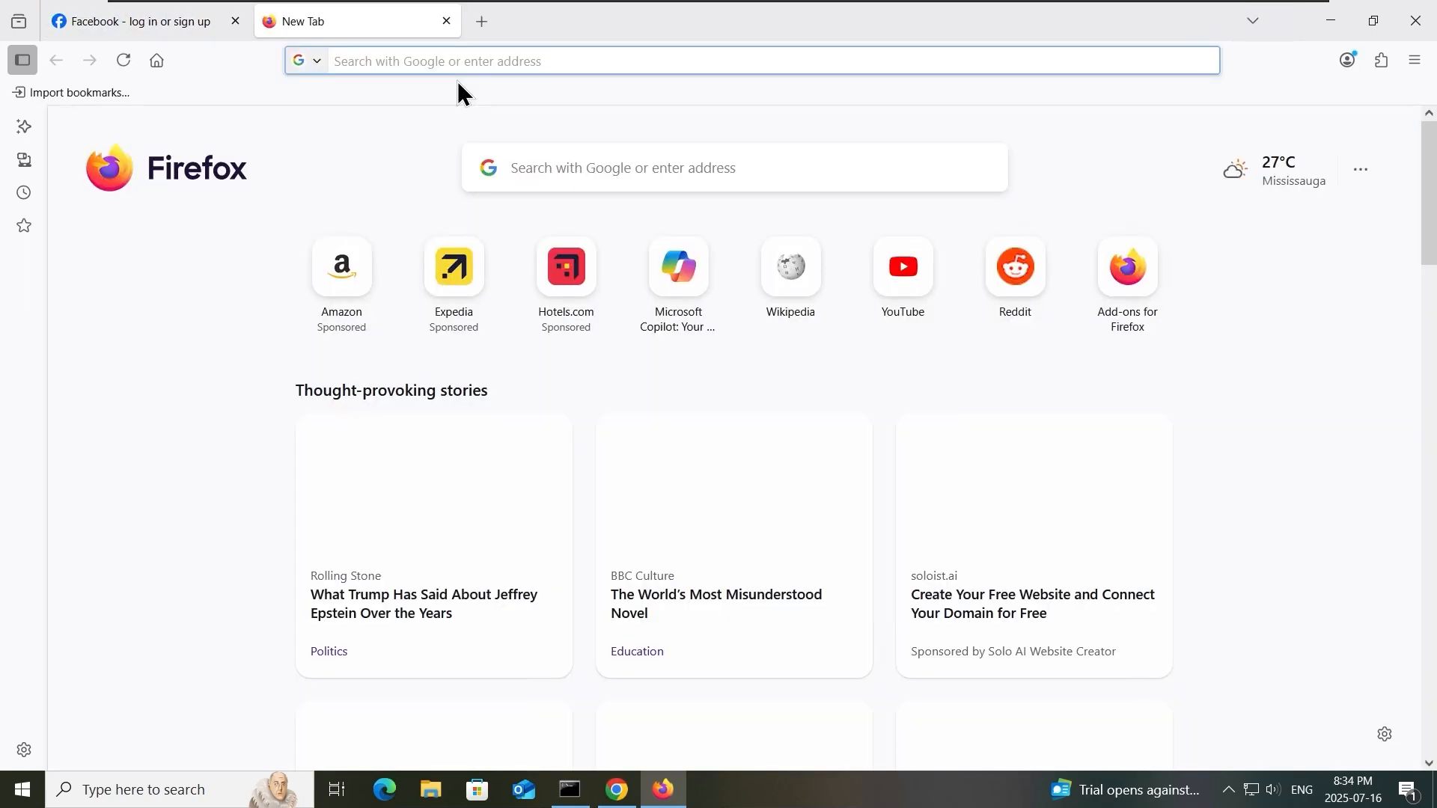
type("instagram")
key("Return")
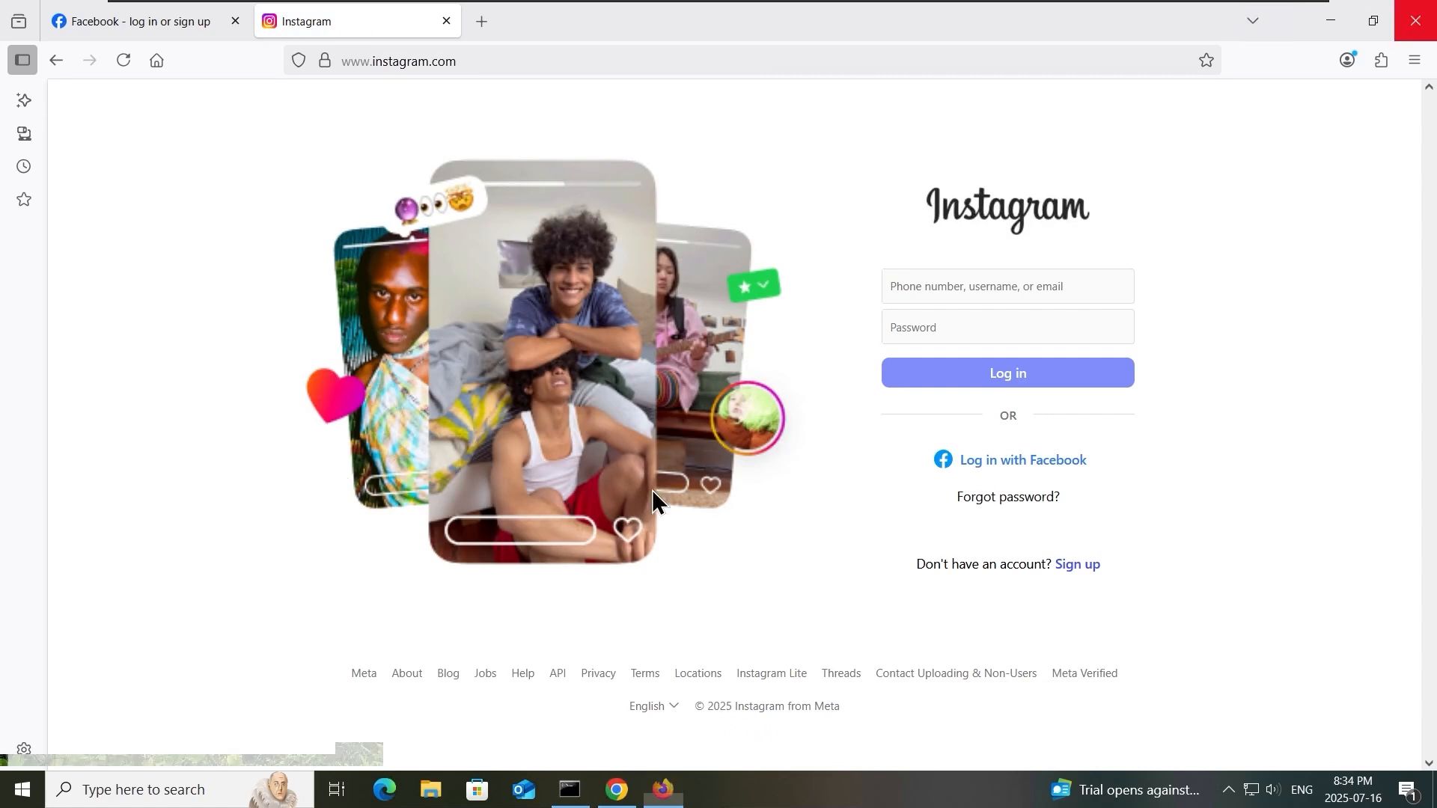
left_click(1415, 20)
- Force a Group Policy update on the client from the Command Prompt with gpupdate /force
left_click(15, 798)
left_click(583, 790)
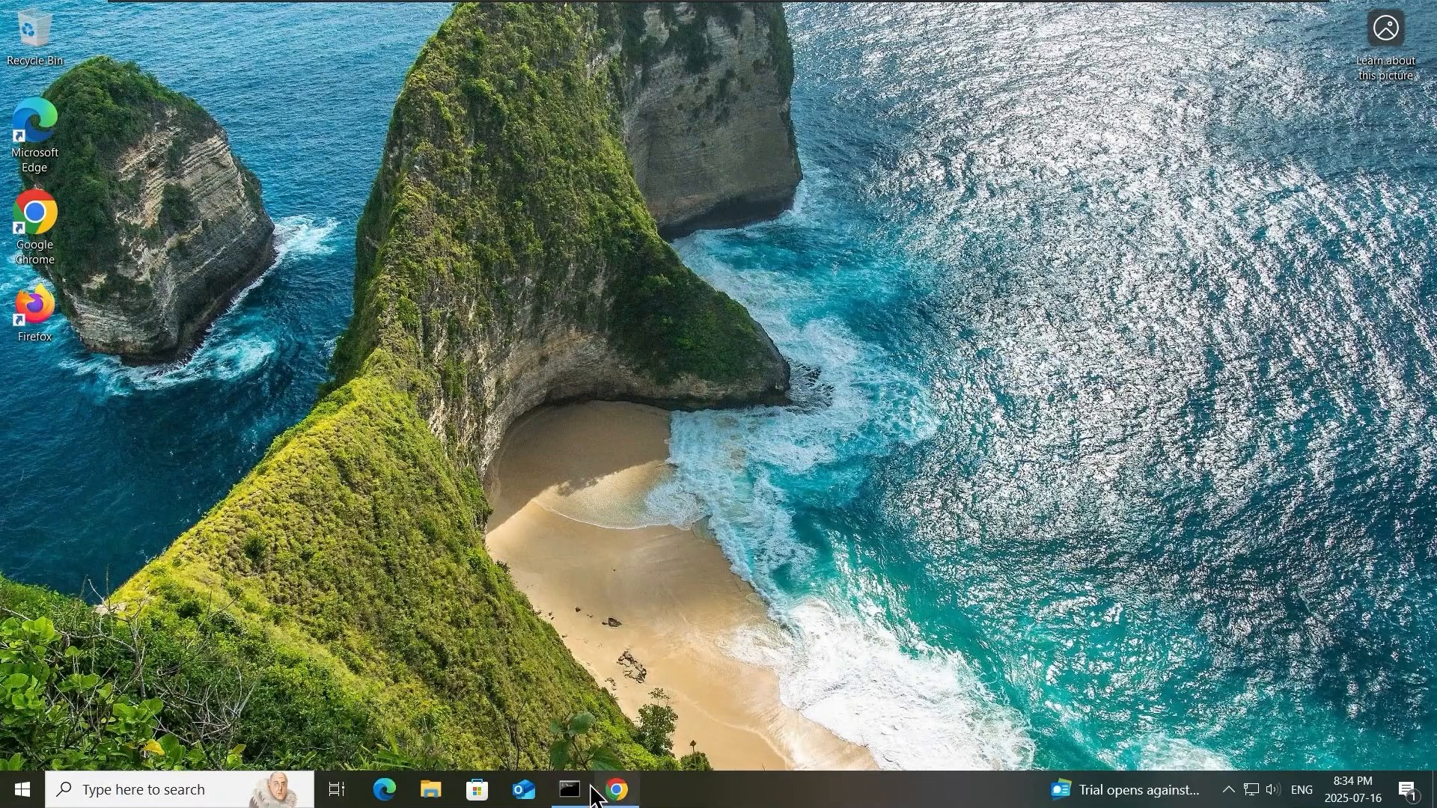
left_click(1057, 469)
type("gpupdate /force")
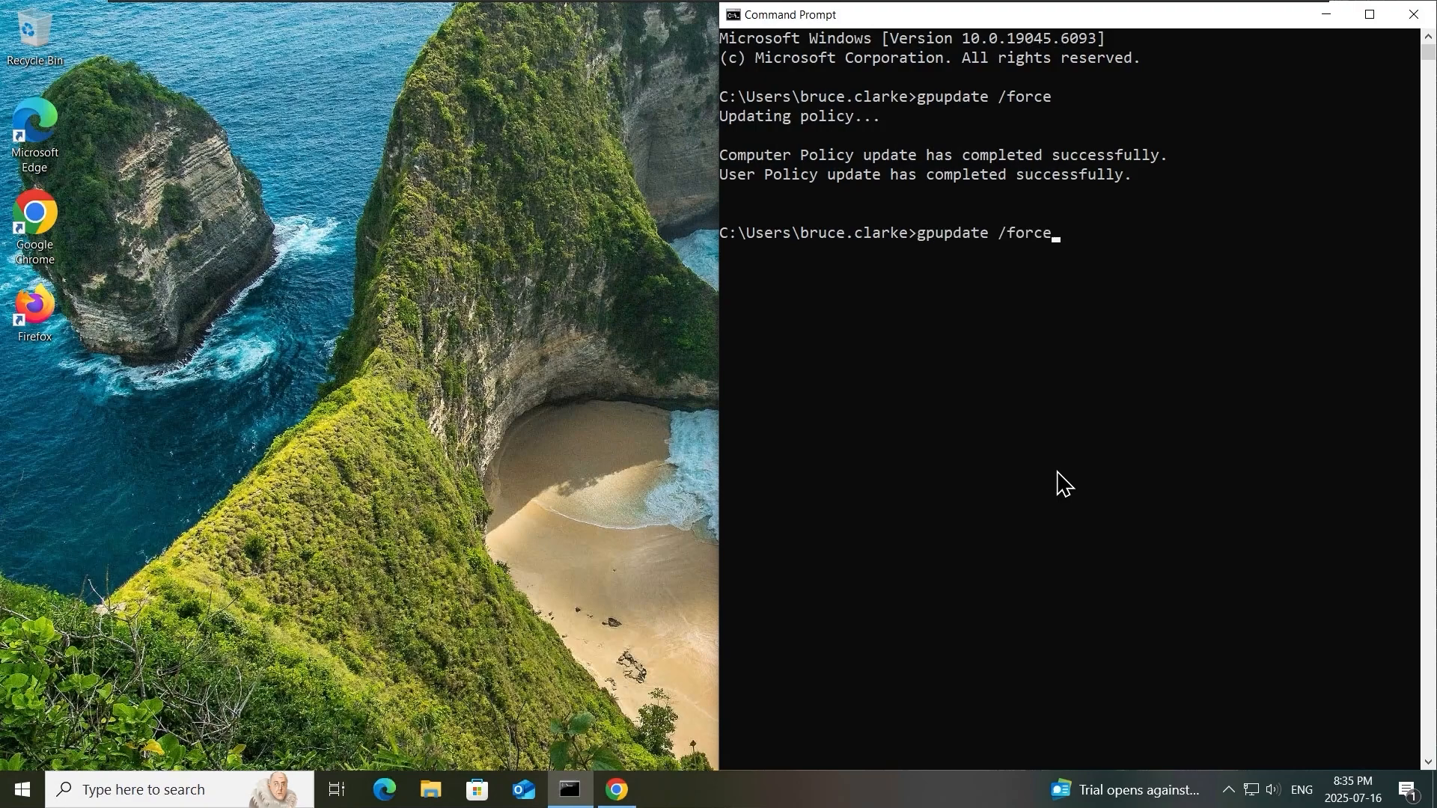
key("Return")
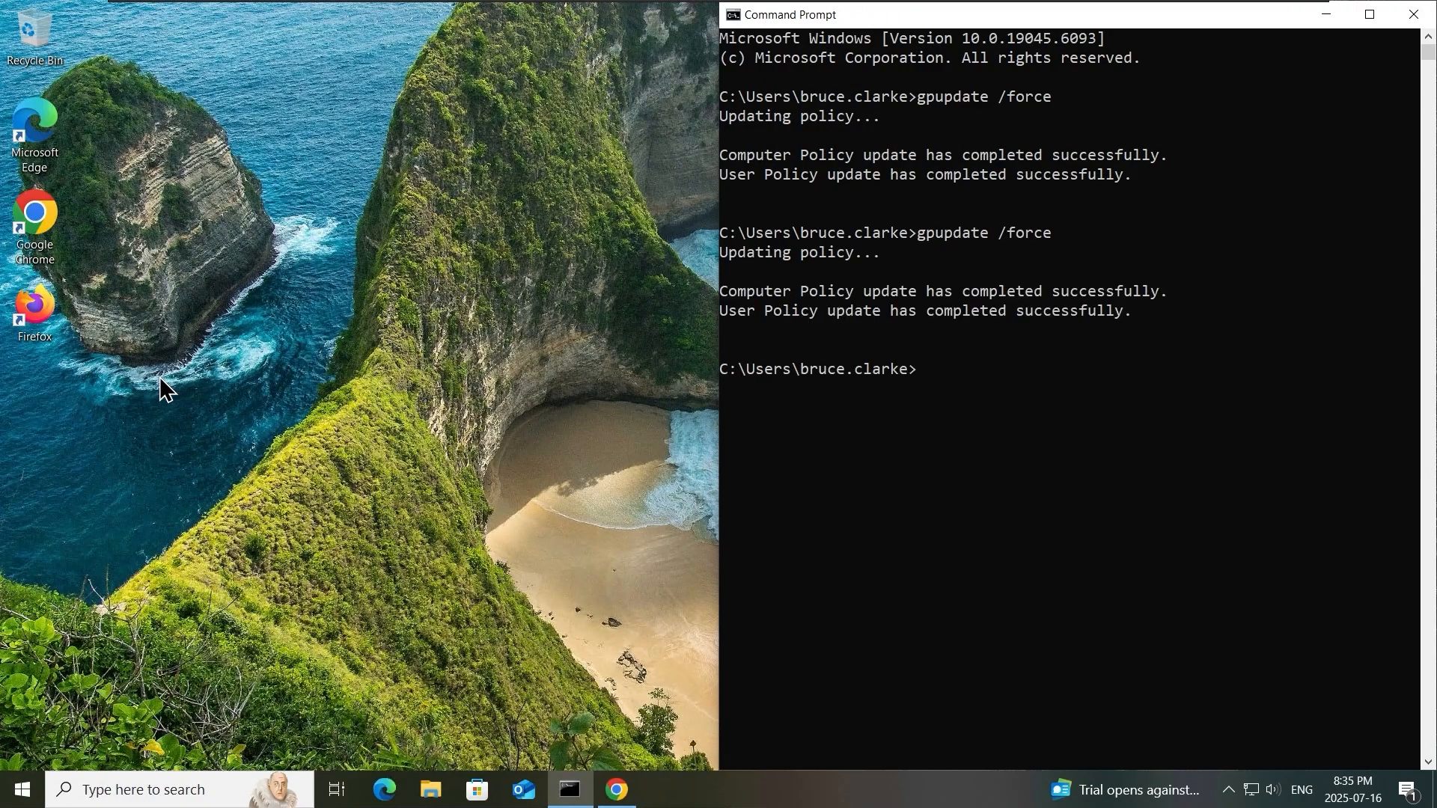
- Reopen Firefox to check its homepage and test facebook.com and instagram.com in new tabs
double_click(35, 307)
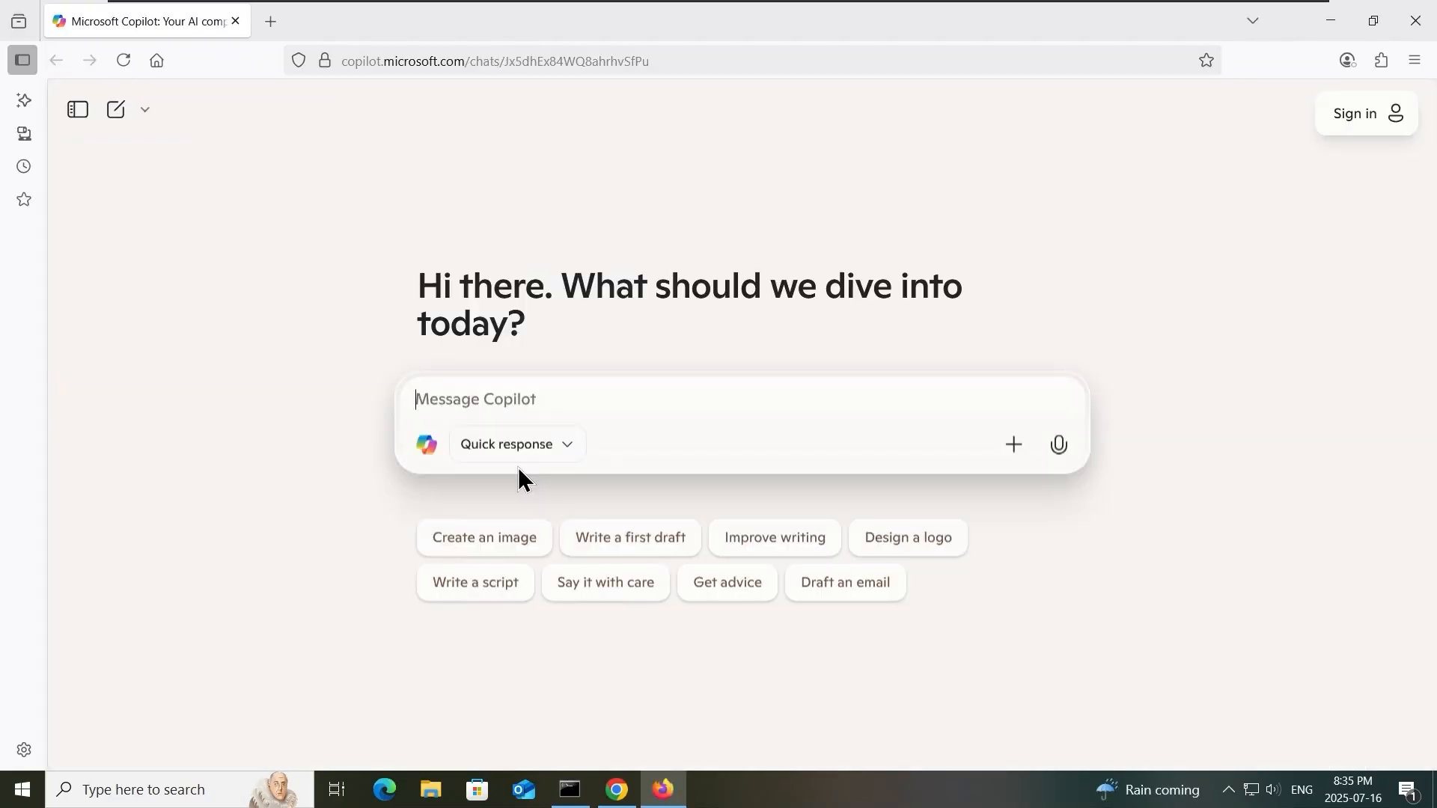
left_click(270, 21)
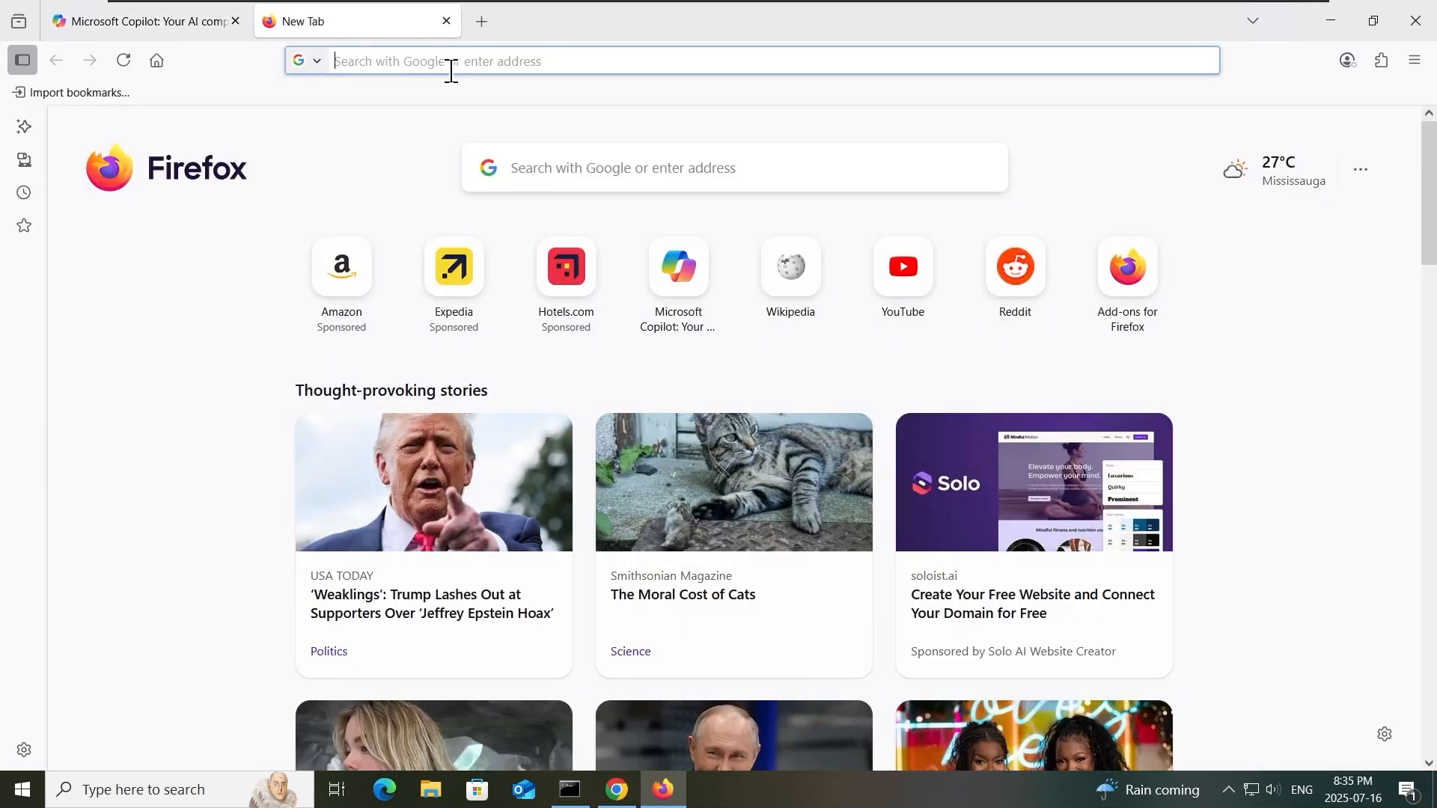
type("facebook.com")
key("Return")
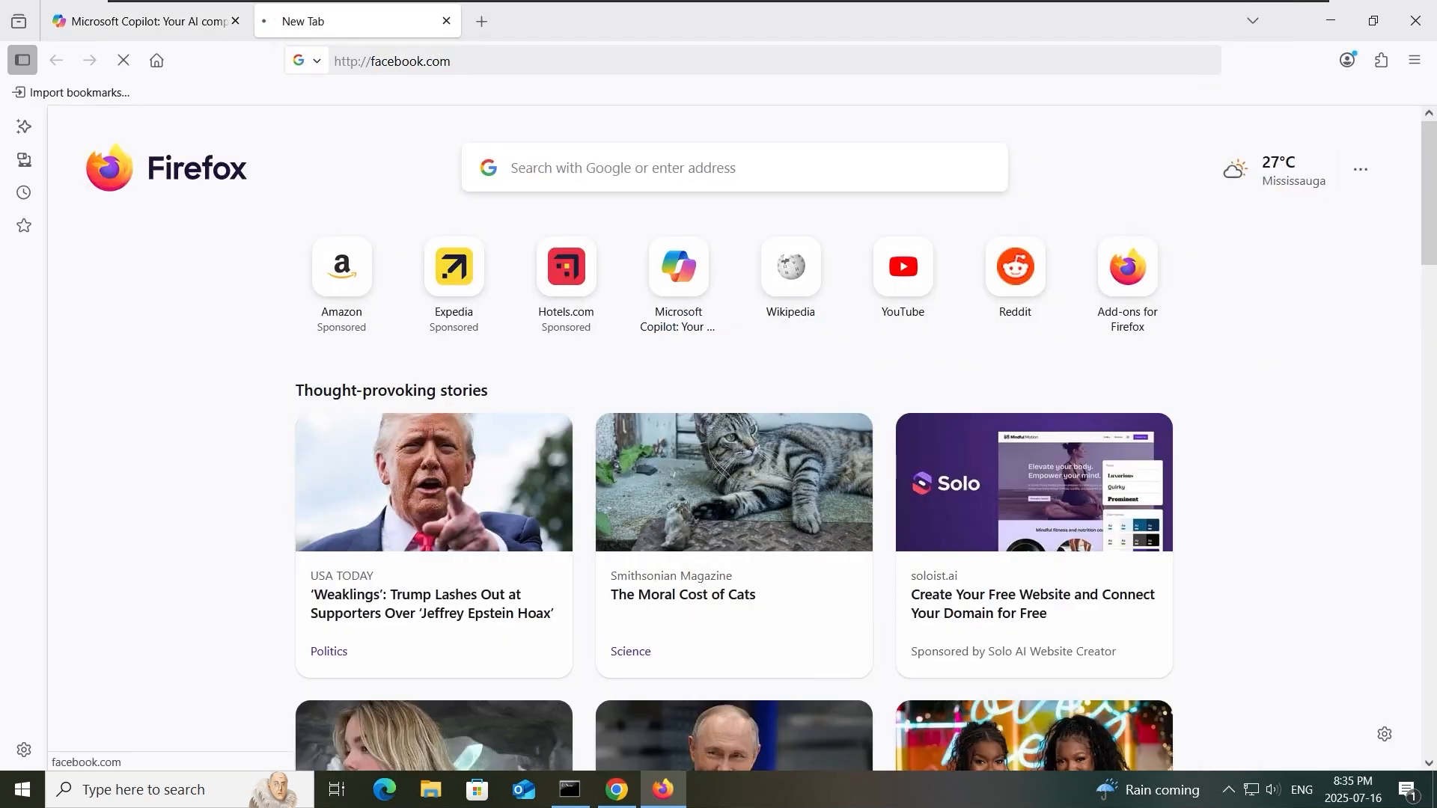
left_click(485, 24)
type("instagram.com")
key("Return")
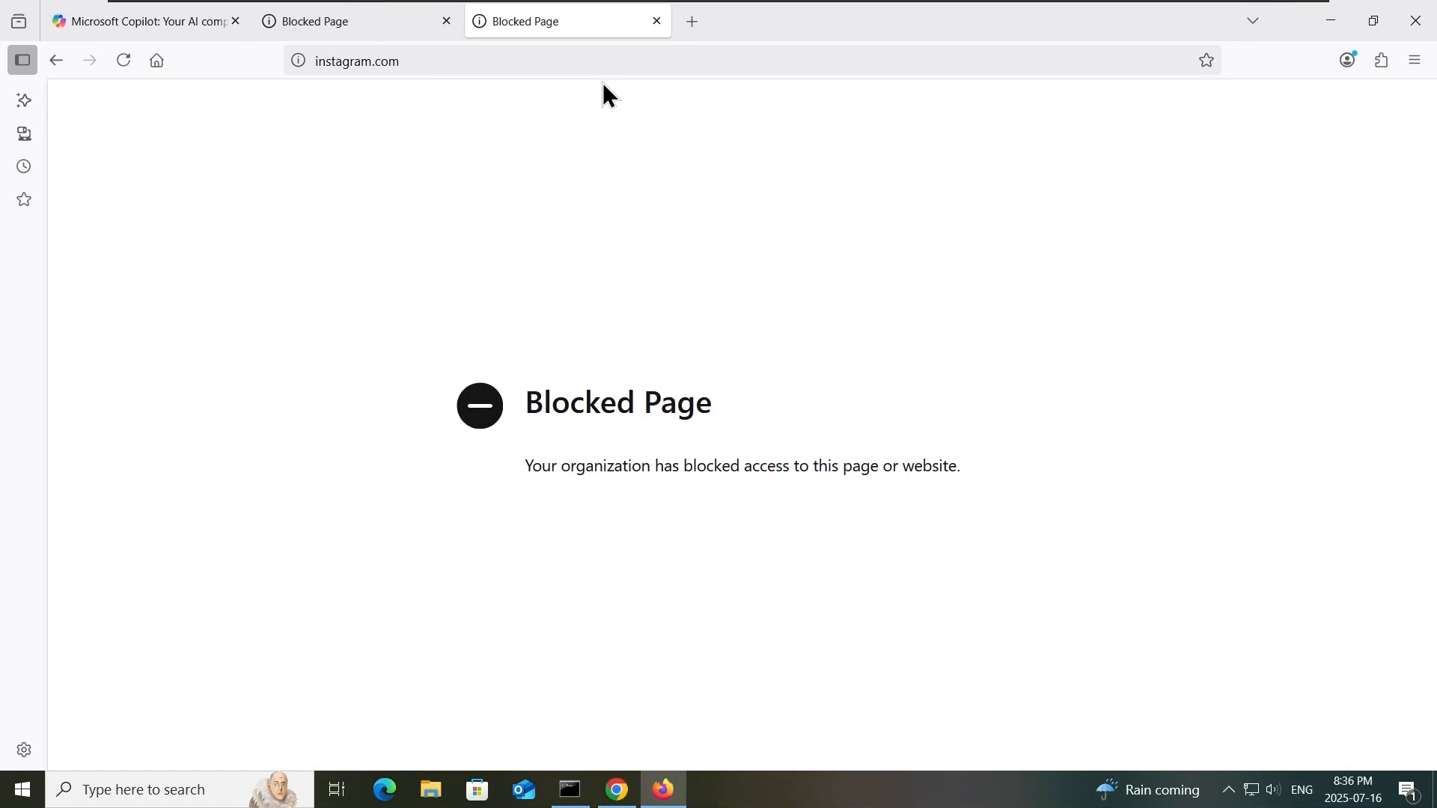
left_click(1328, 22)
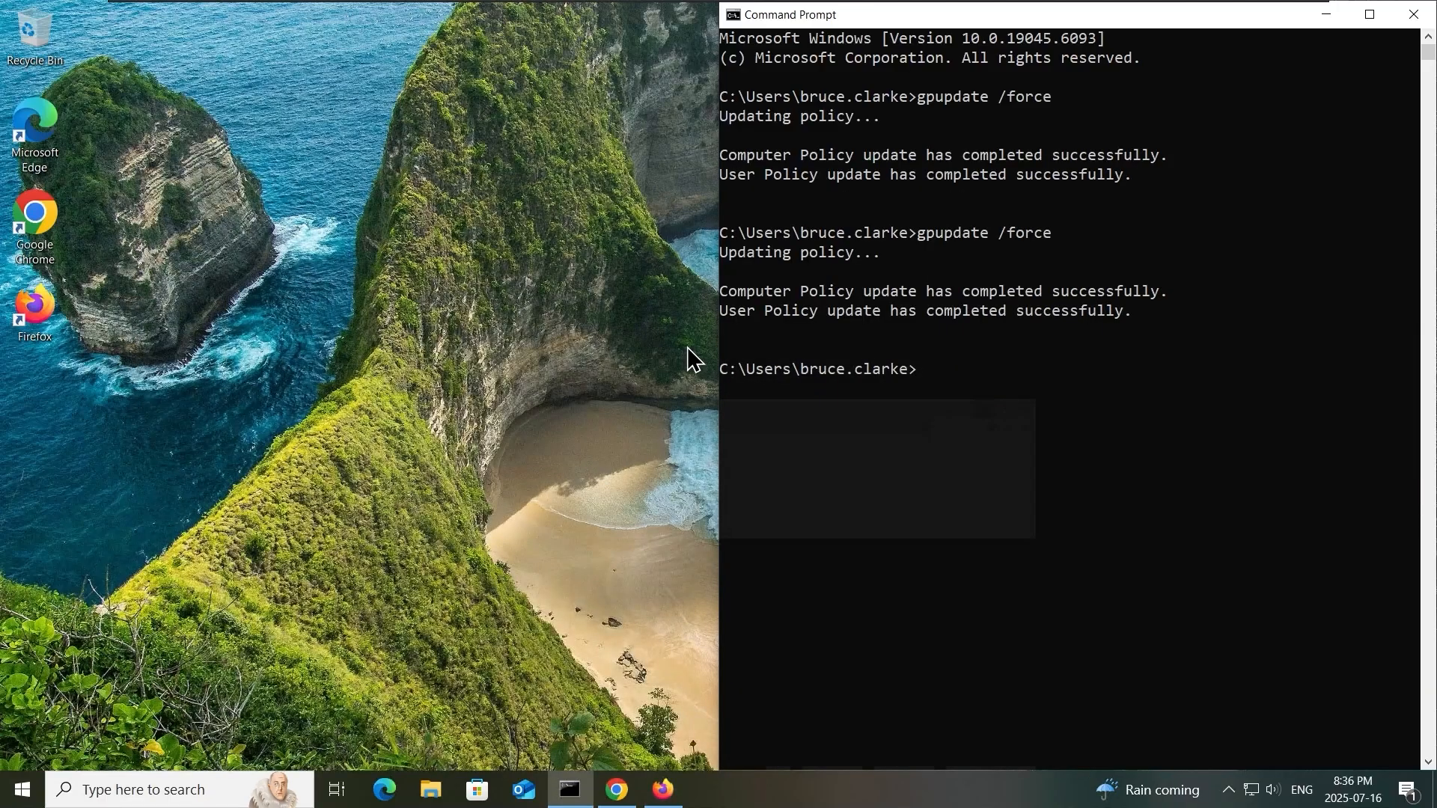
left_click(1056, 467)
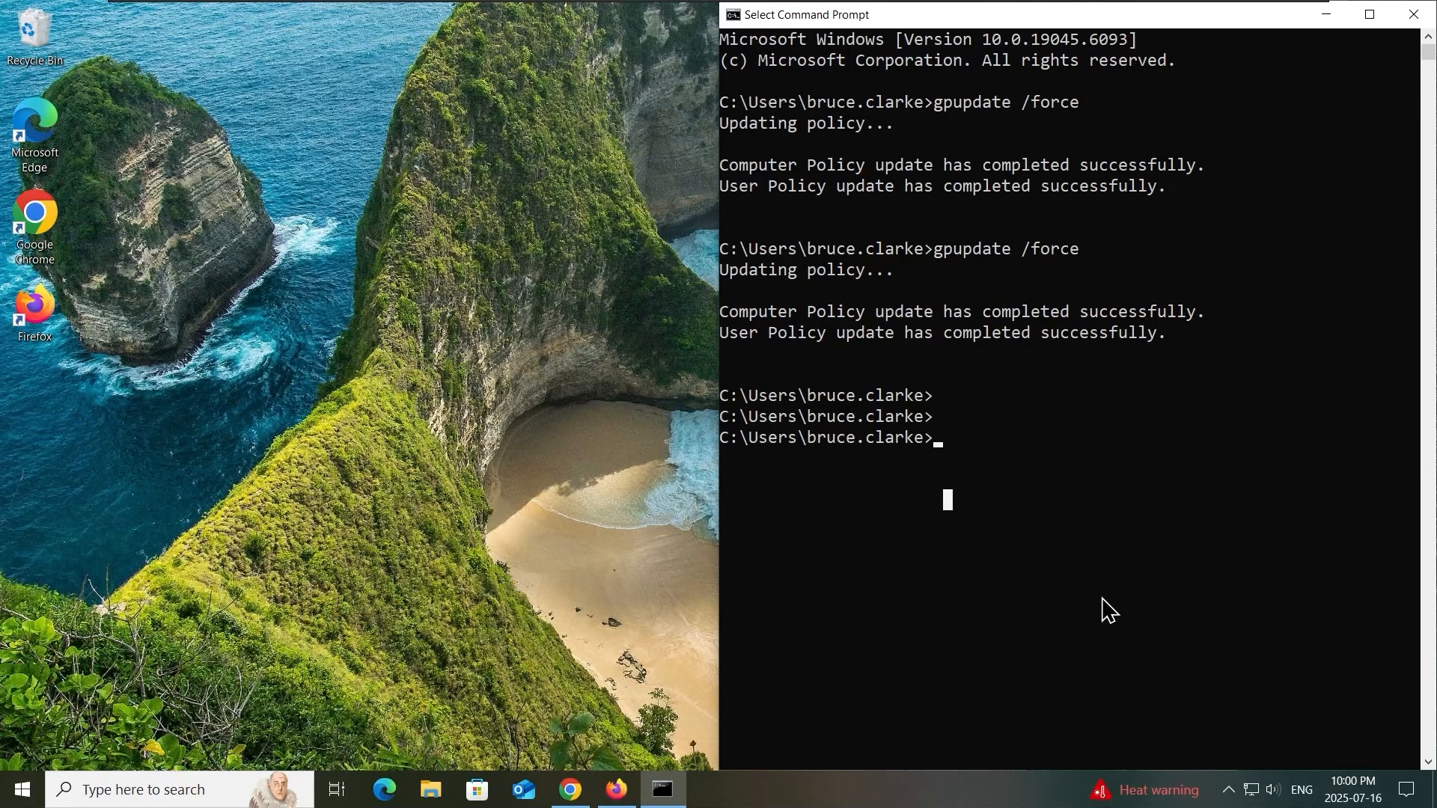
left_click(1102, 598)
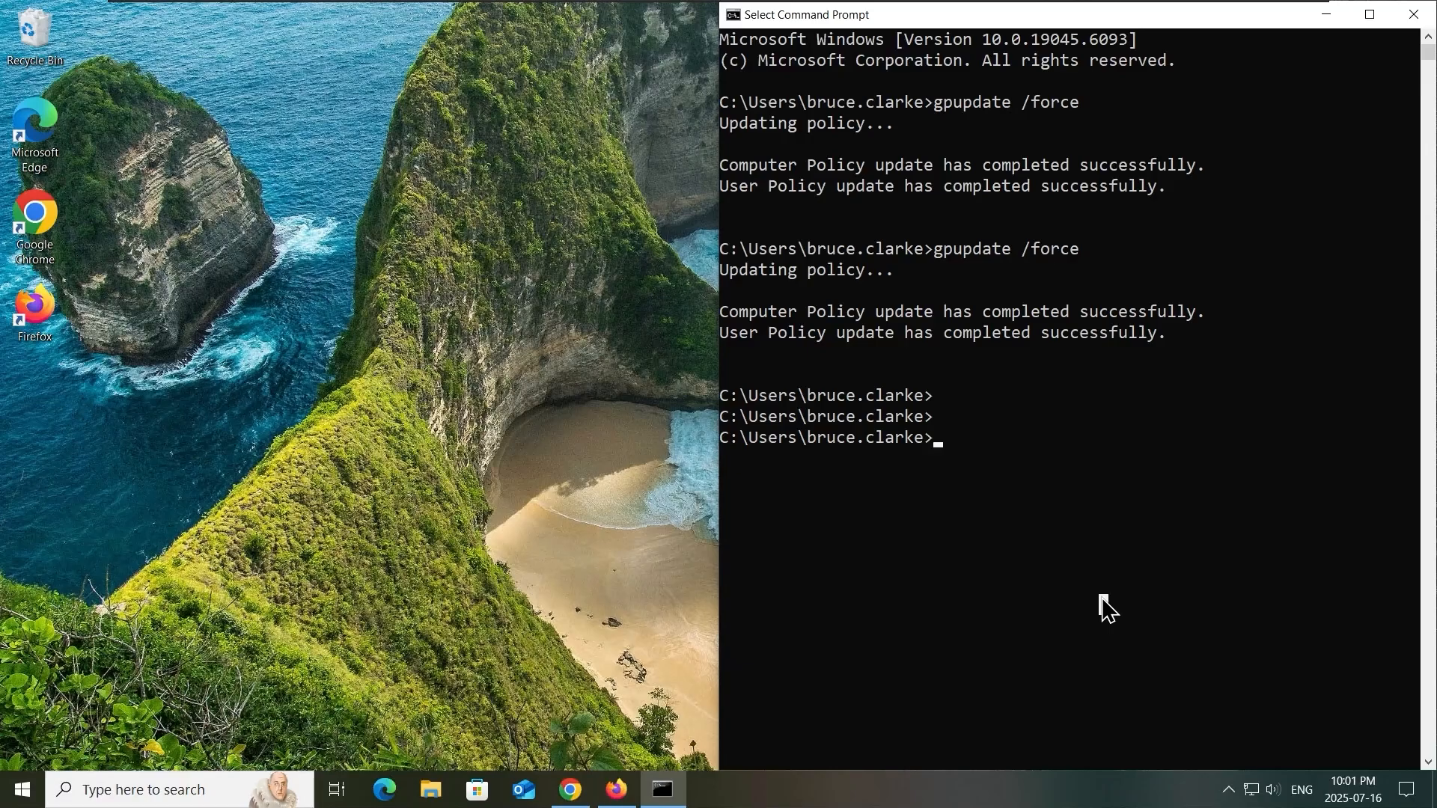
- Switch to the DC-01 server and create a new text document in the C:\temp folder
left_click(746, 12)
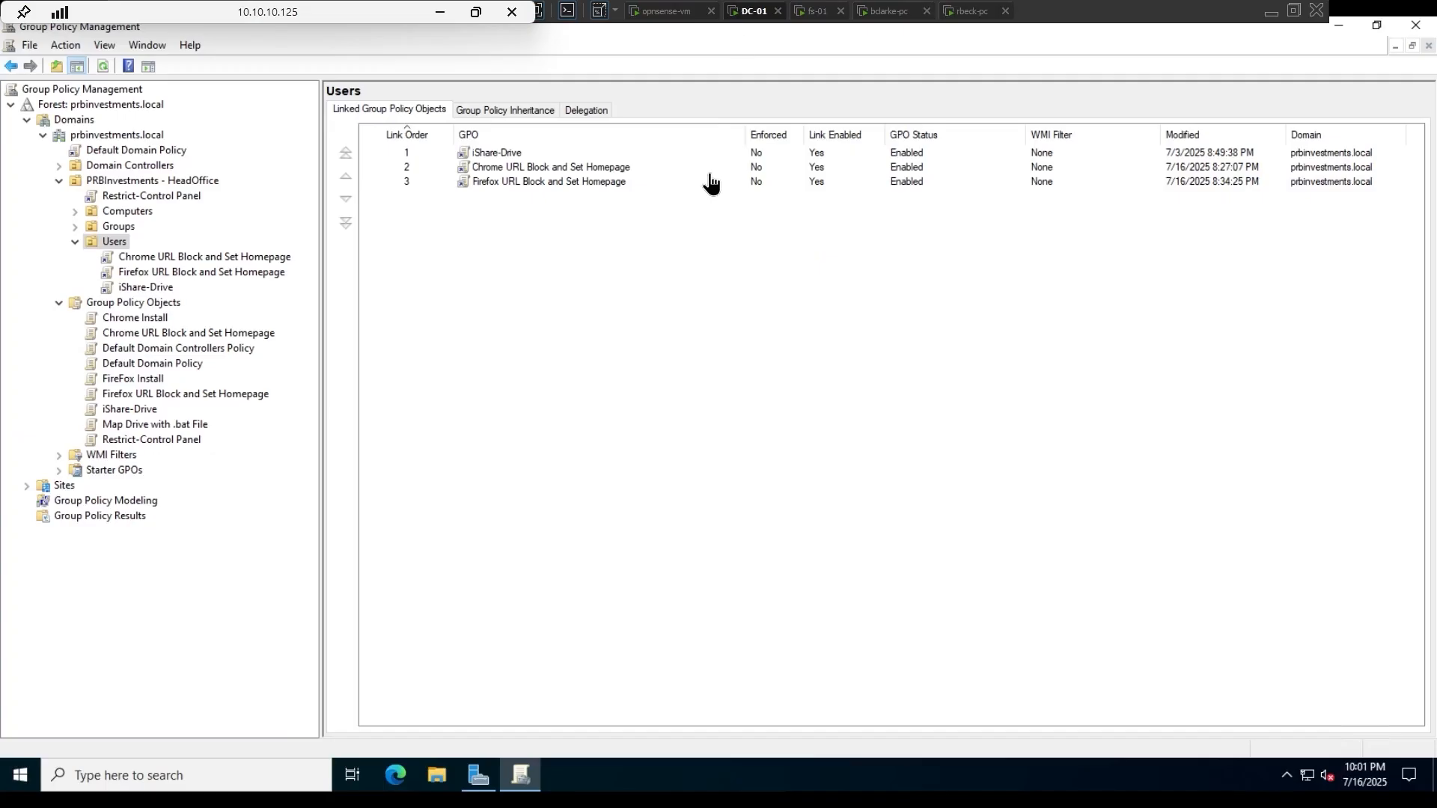
left_click(437, 775)
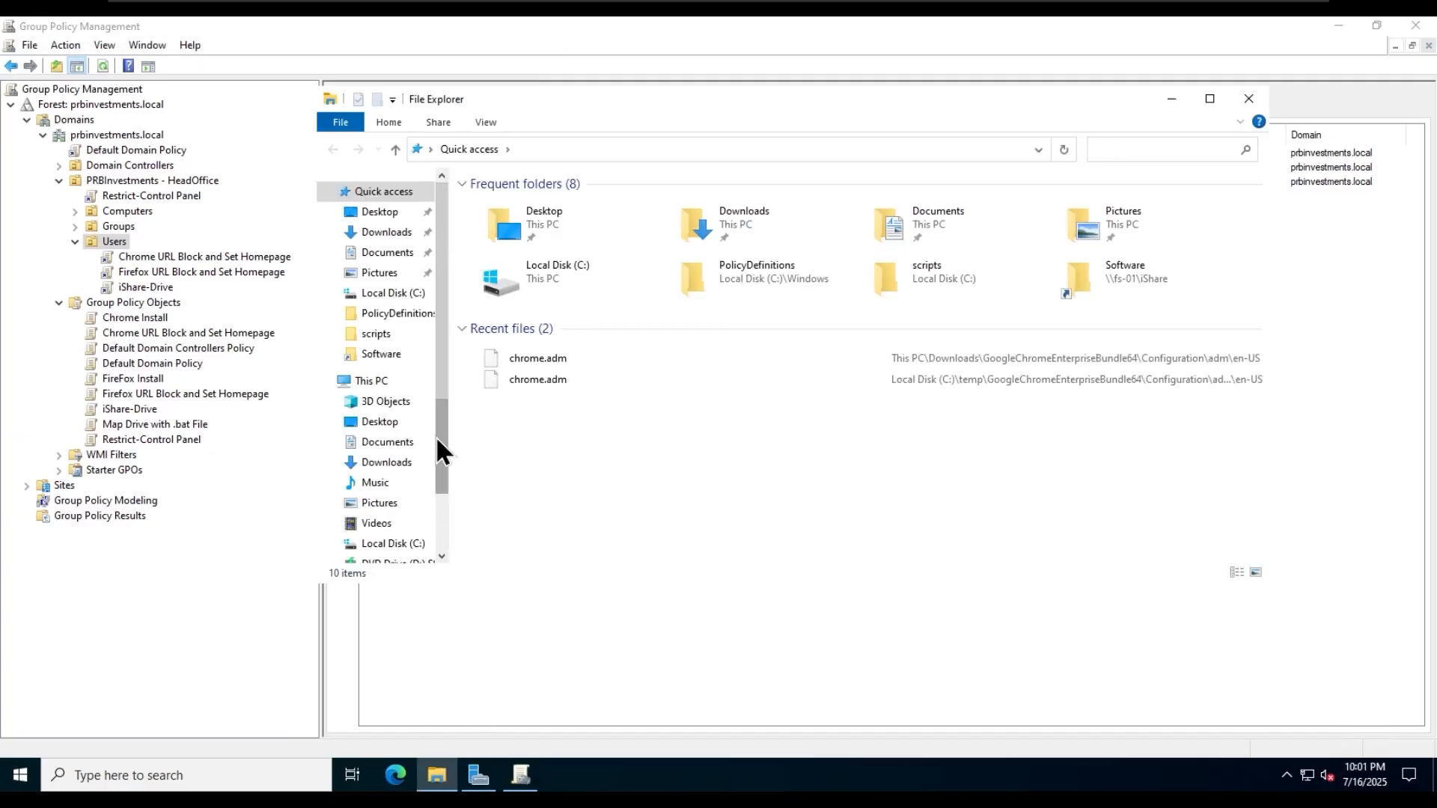
left_click(374, 380)
double_click(573, 400)
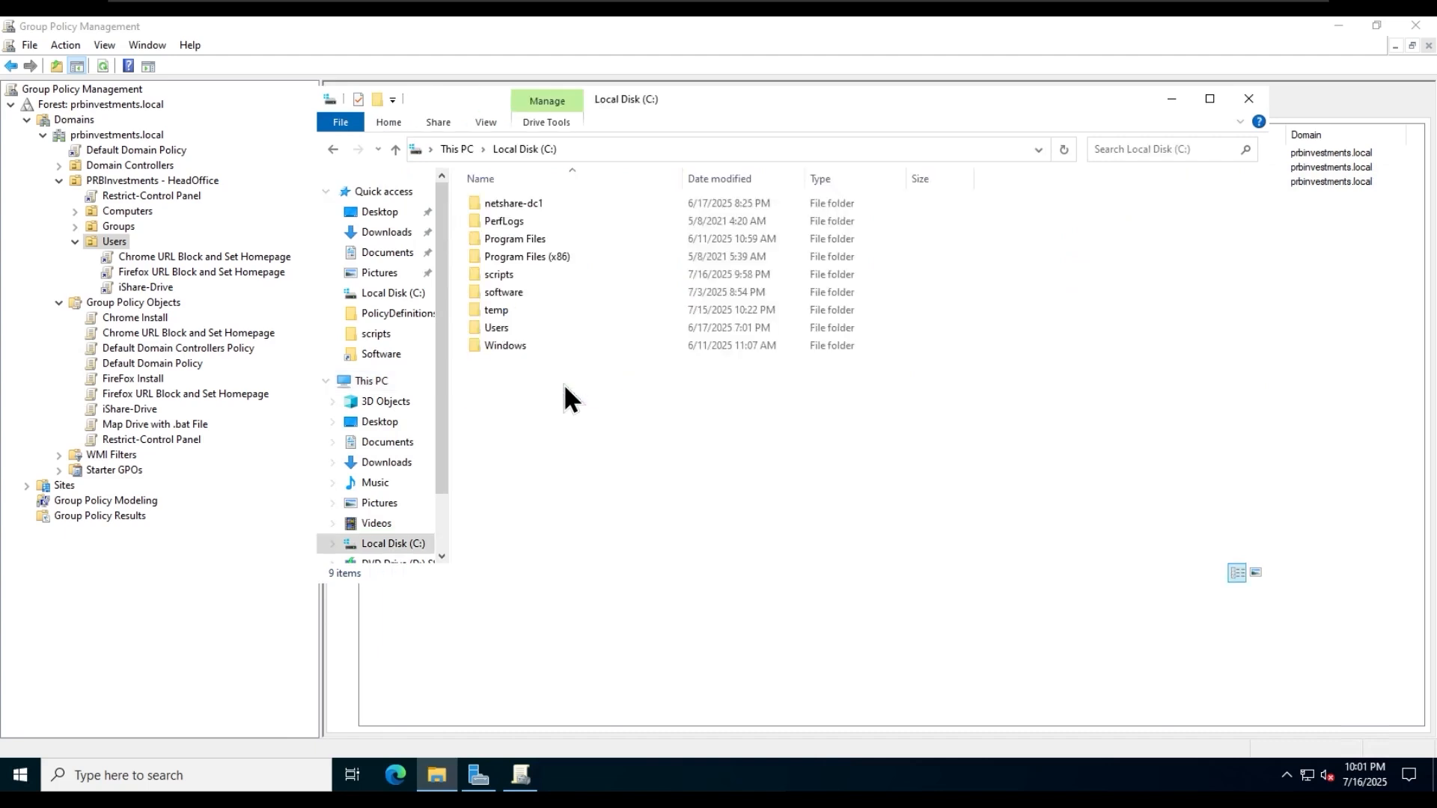
double_click(513, 311)
right_click(589, 388)
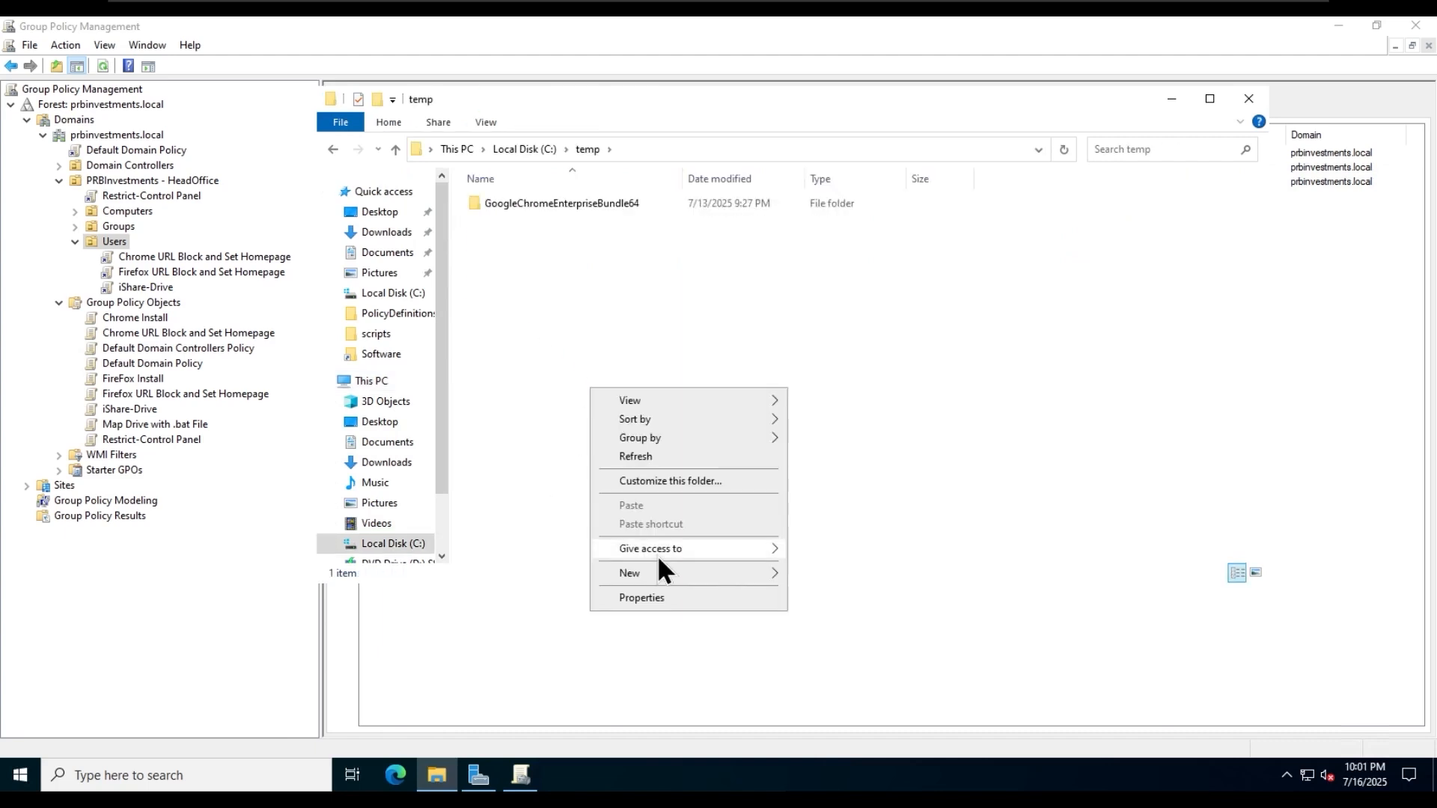
mouse_move(680, 574)
left_click(859, 654)
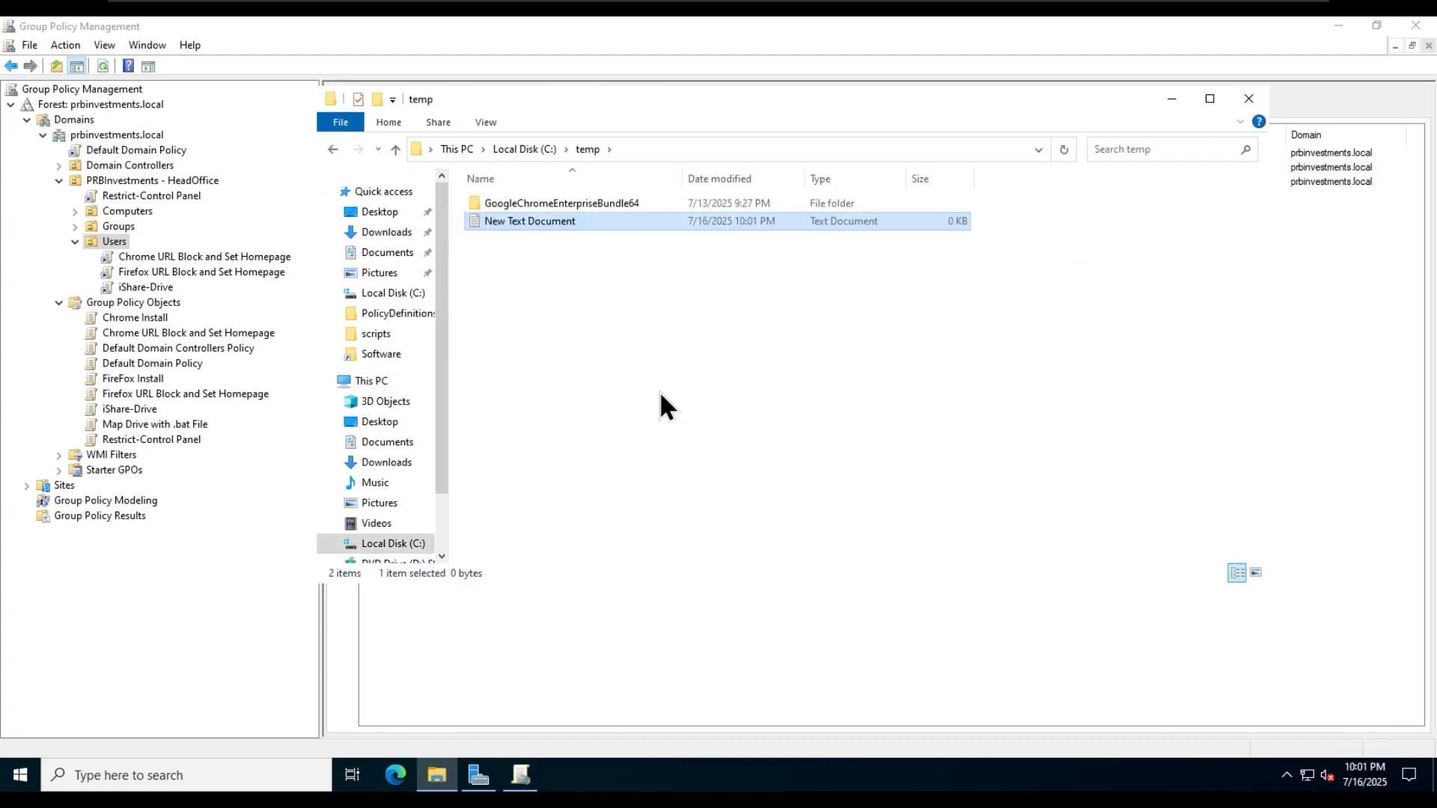
double_click(570, 221)
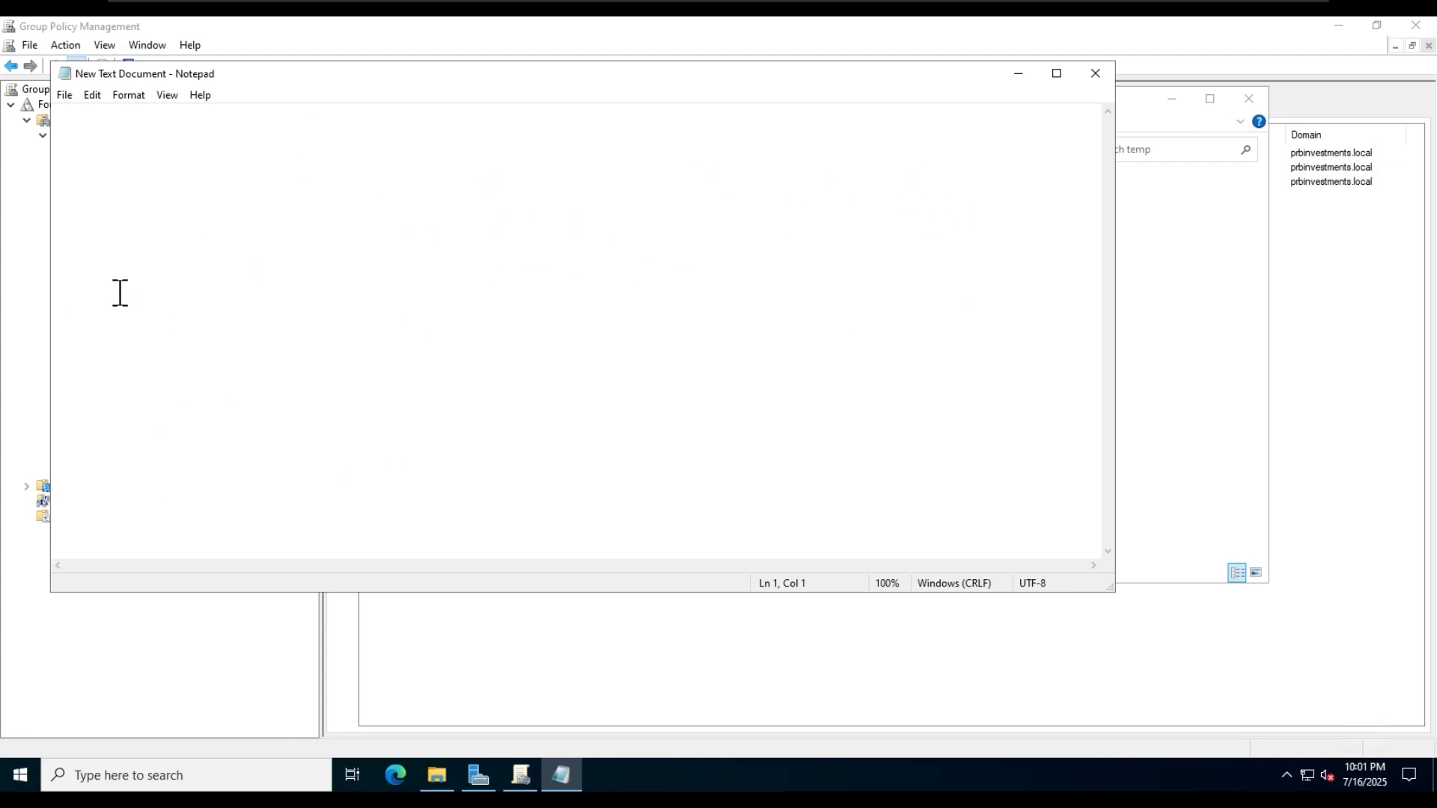
type("@echo off")
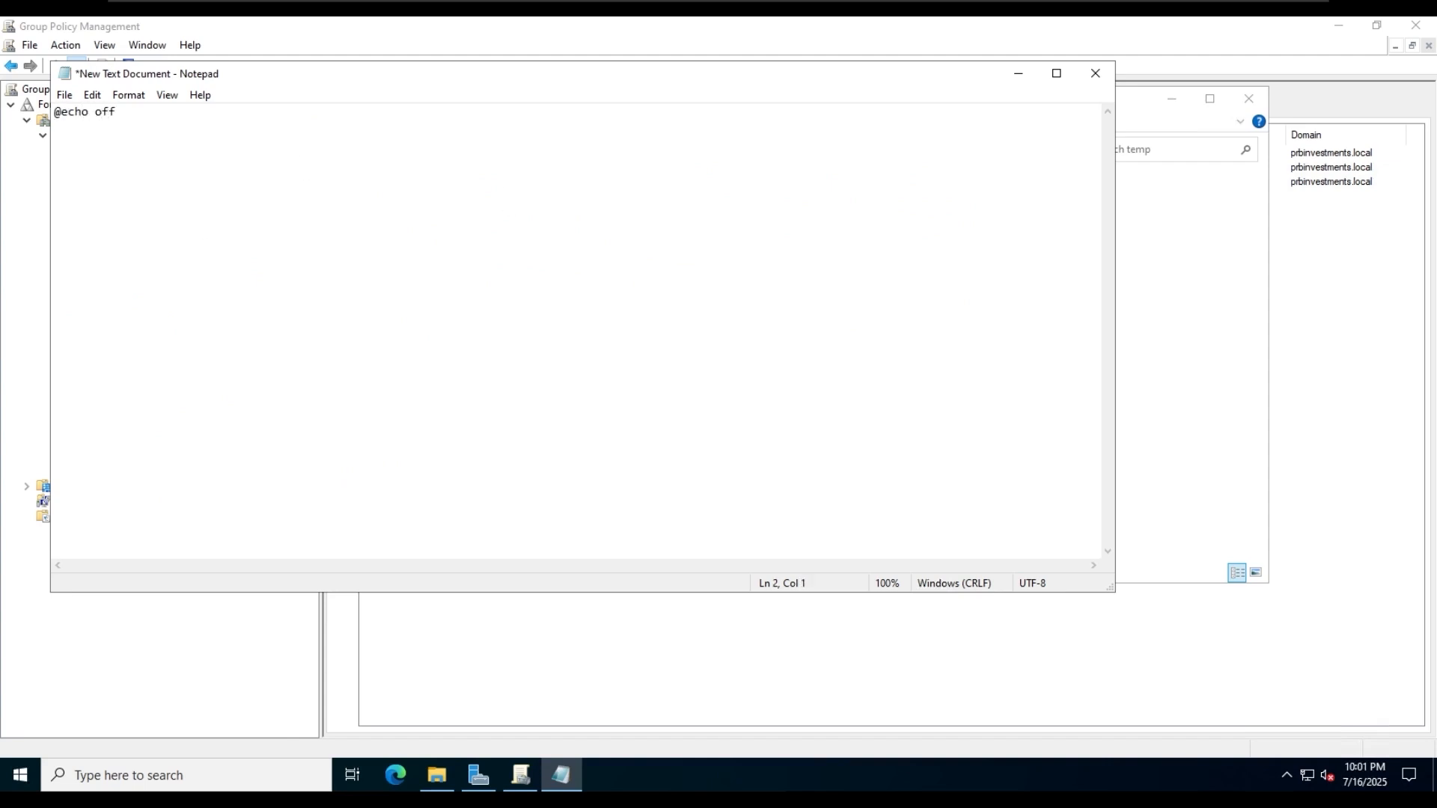
scroll(456, 192, "up", 4)
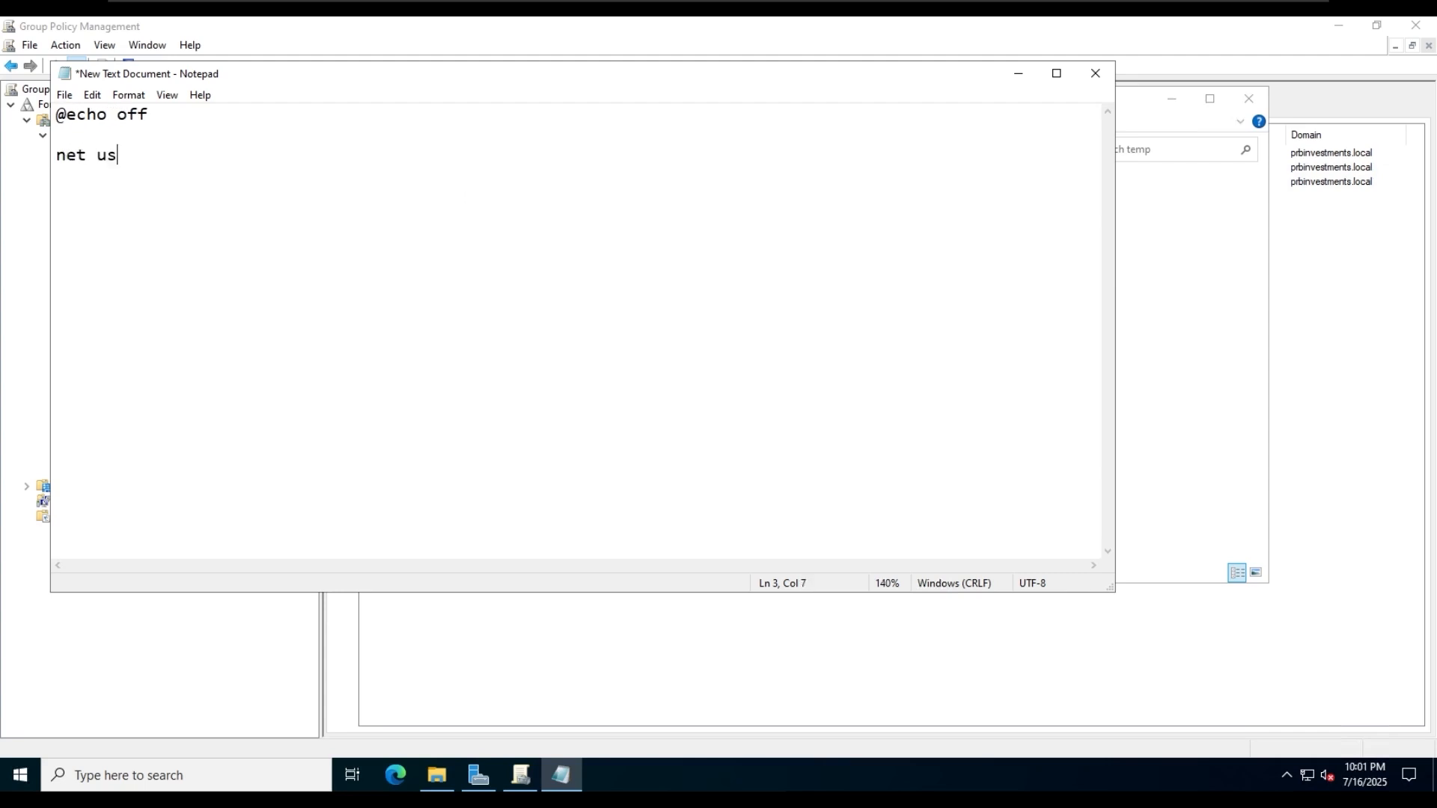
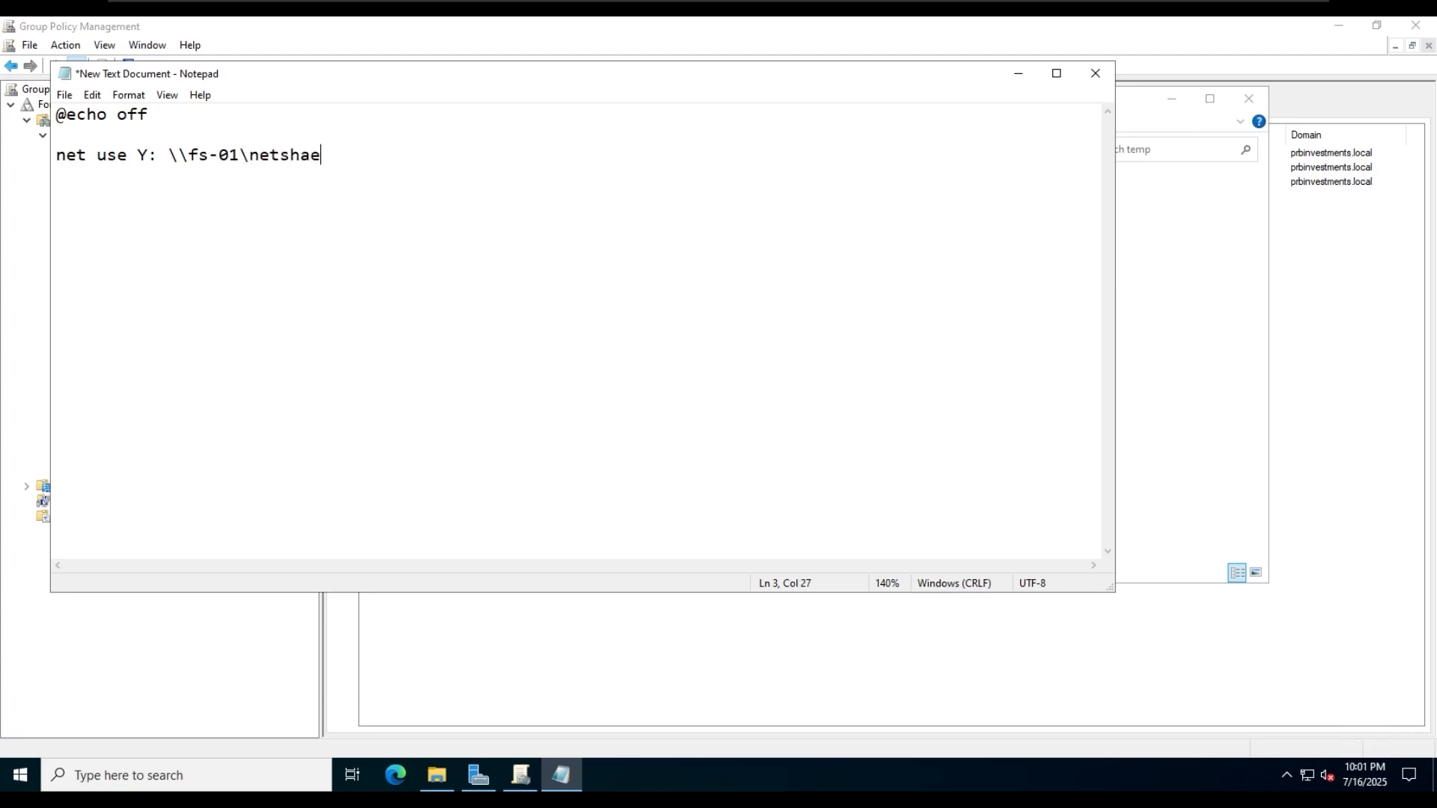
key("BackSpace")
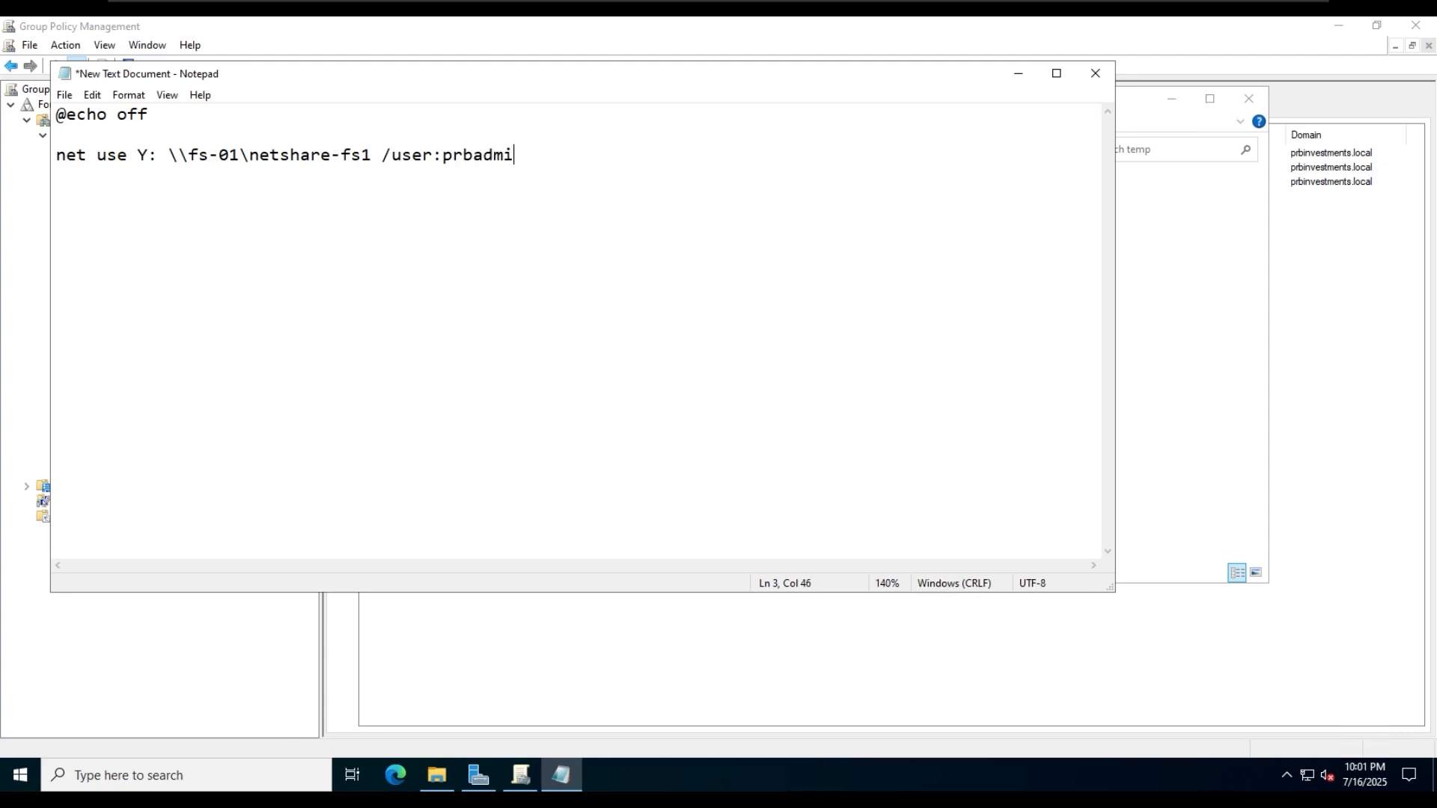
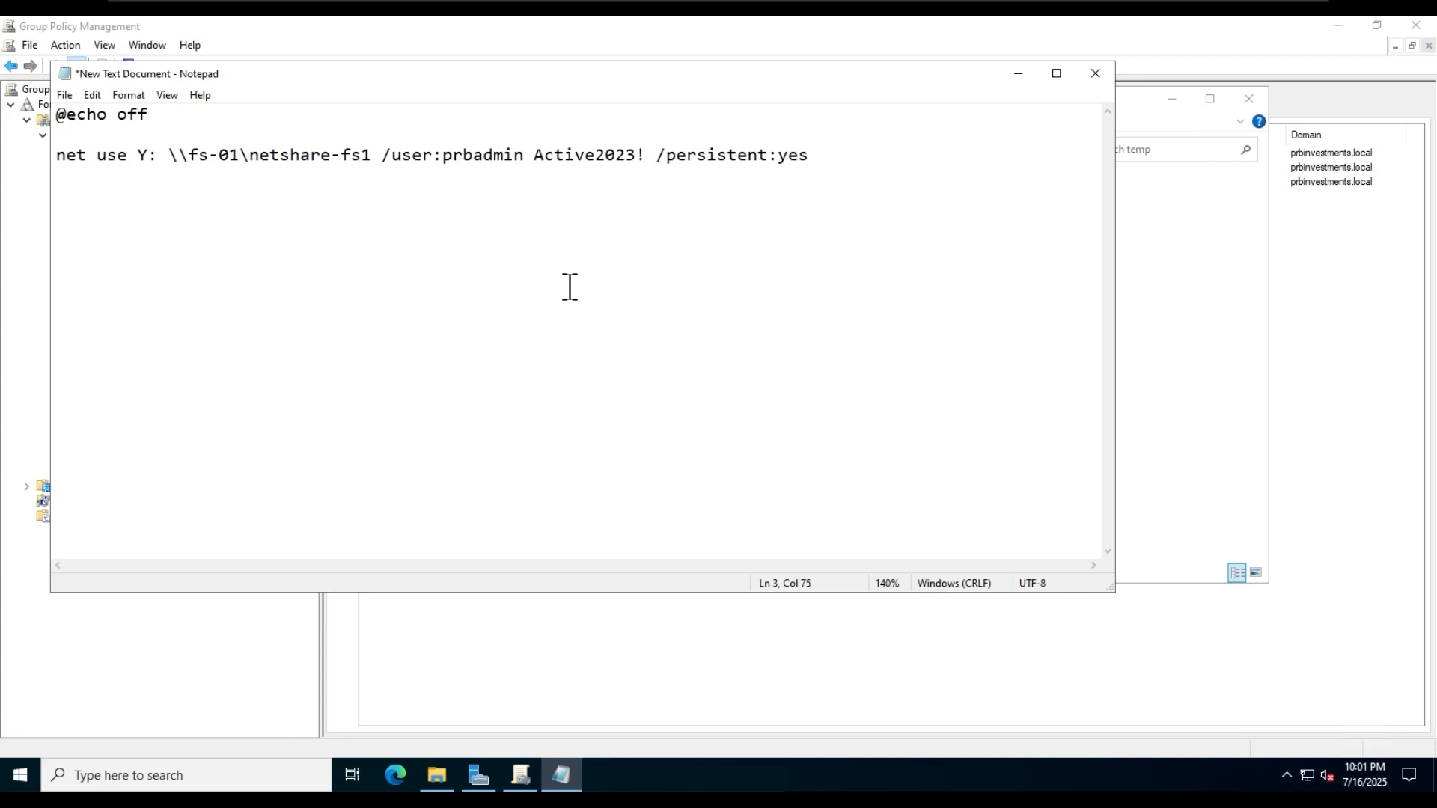
- Save the script as mapdrive.bat in C:\temp with the All Files type and close Notepad
left_click(64, 95)
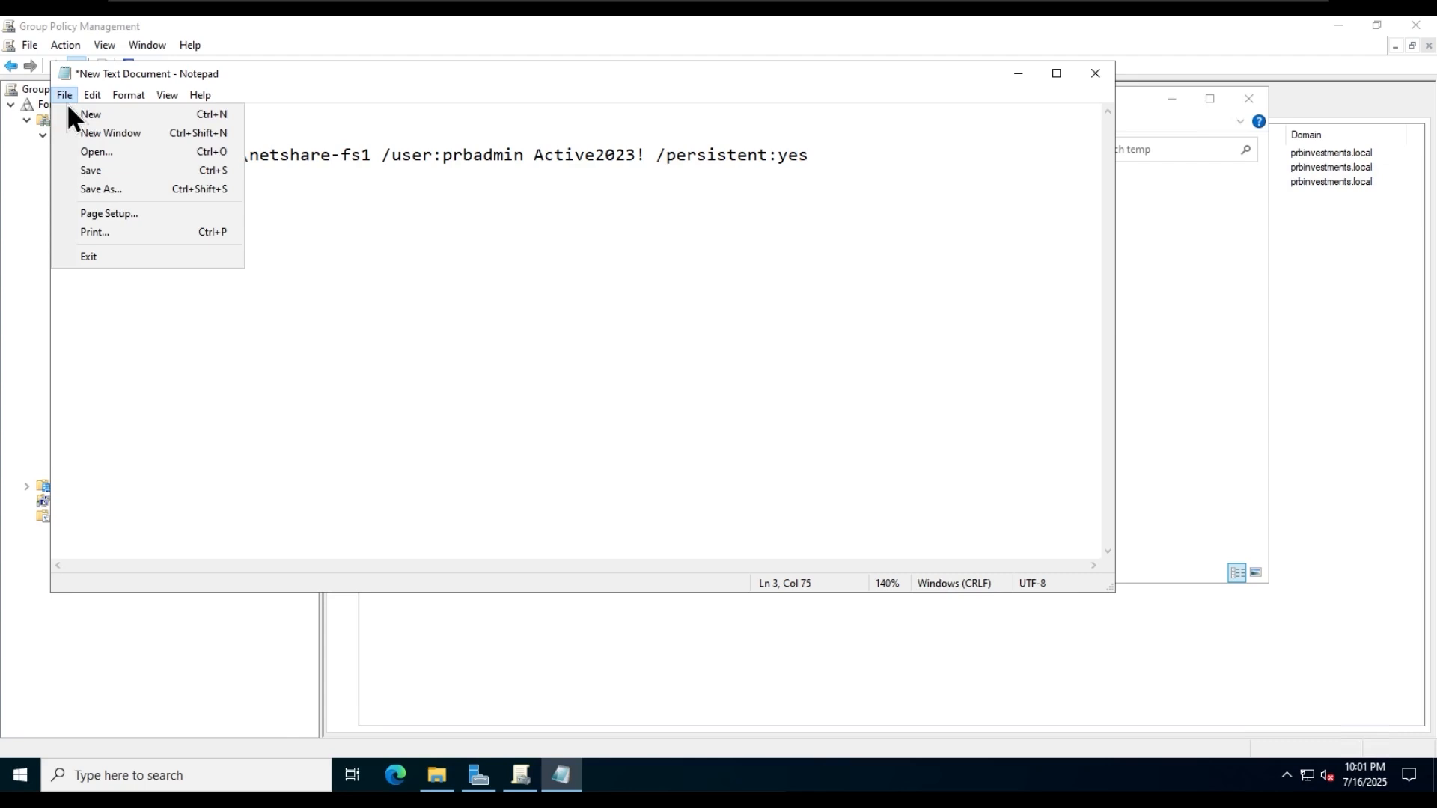
left_click(142, 173)
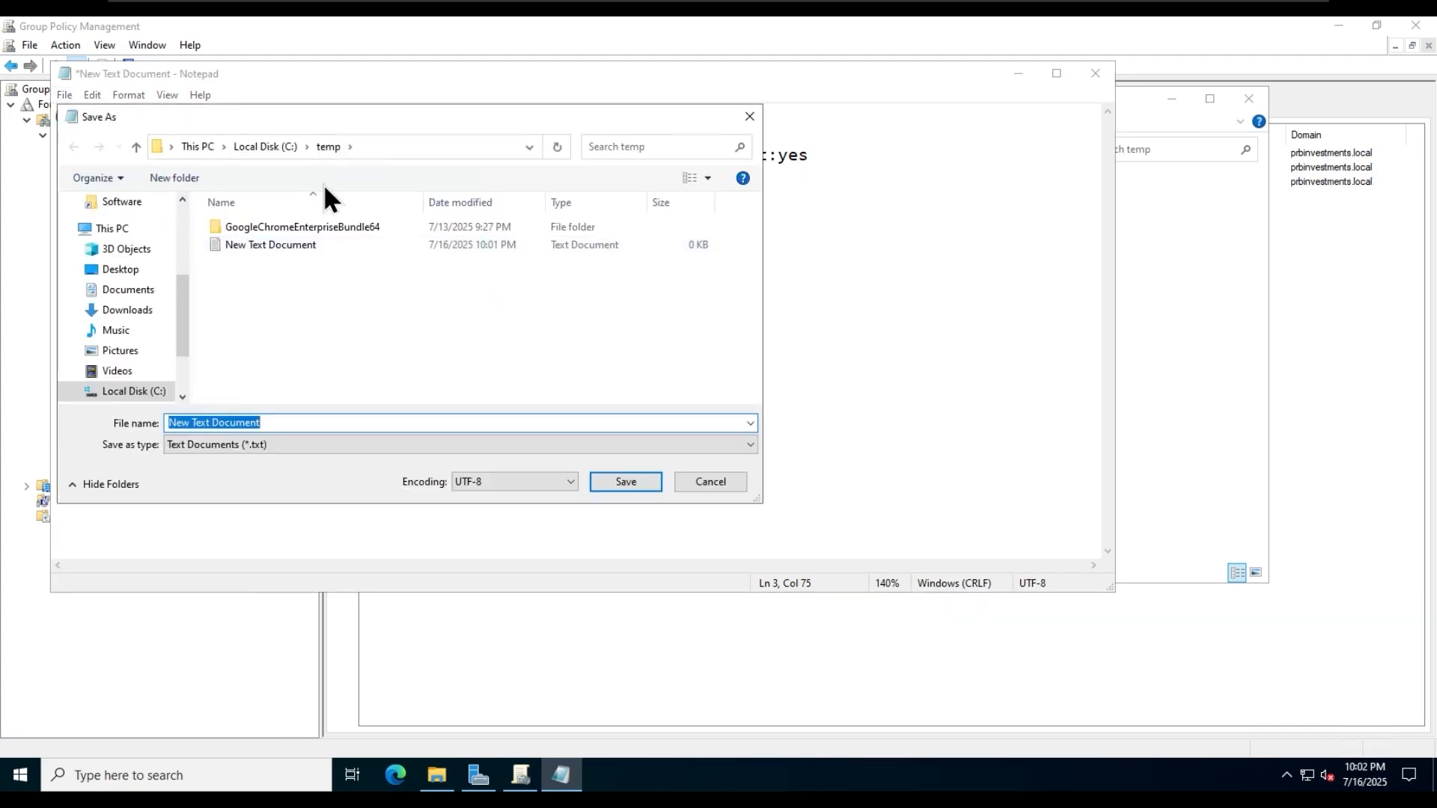
left_click(330, 447)
left_click(245, 474)
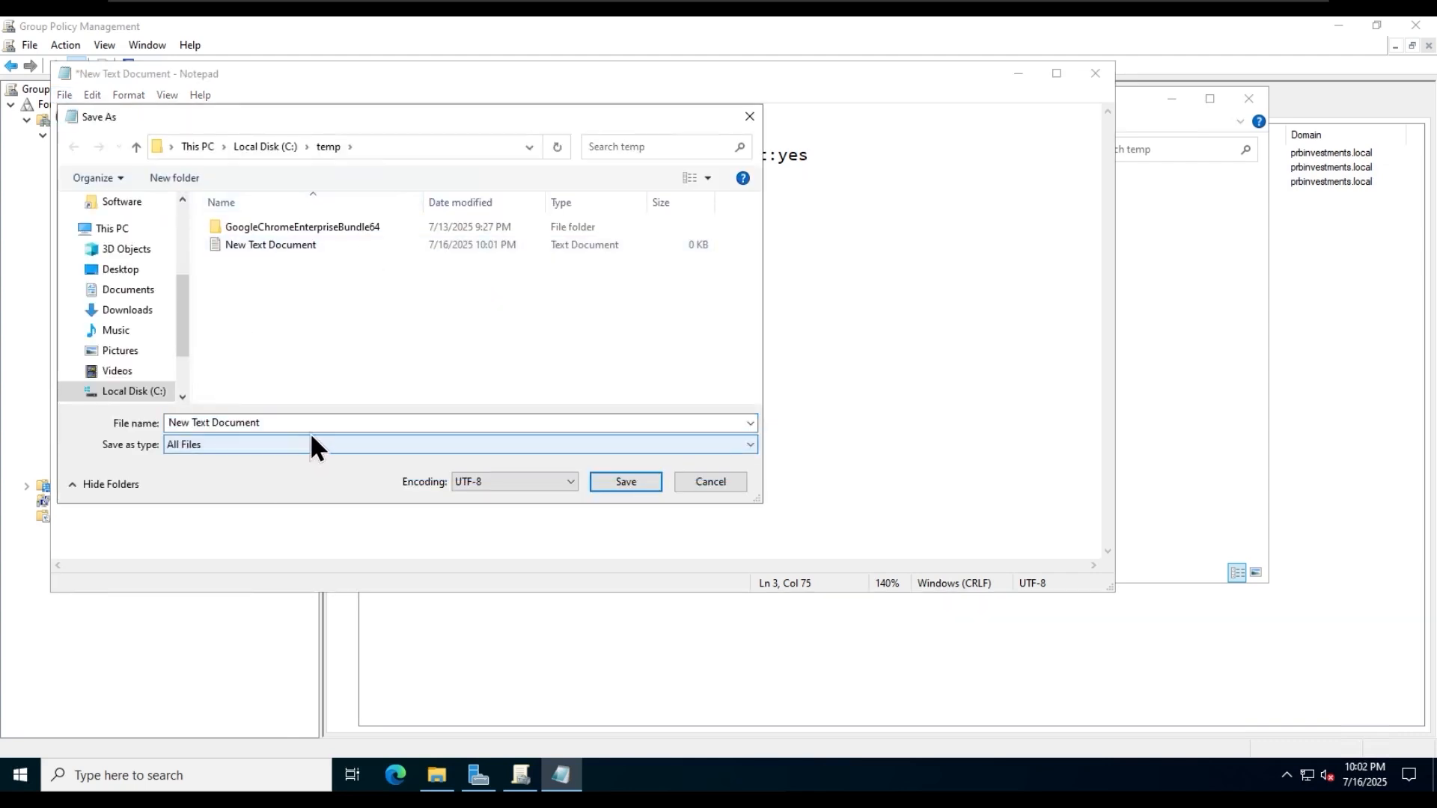
left_click(333, 423)
type("mapdrive.bat")
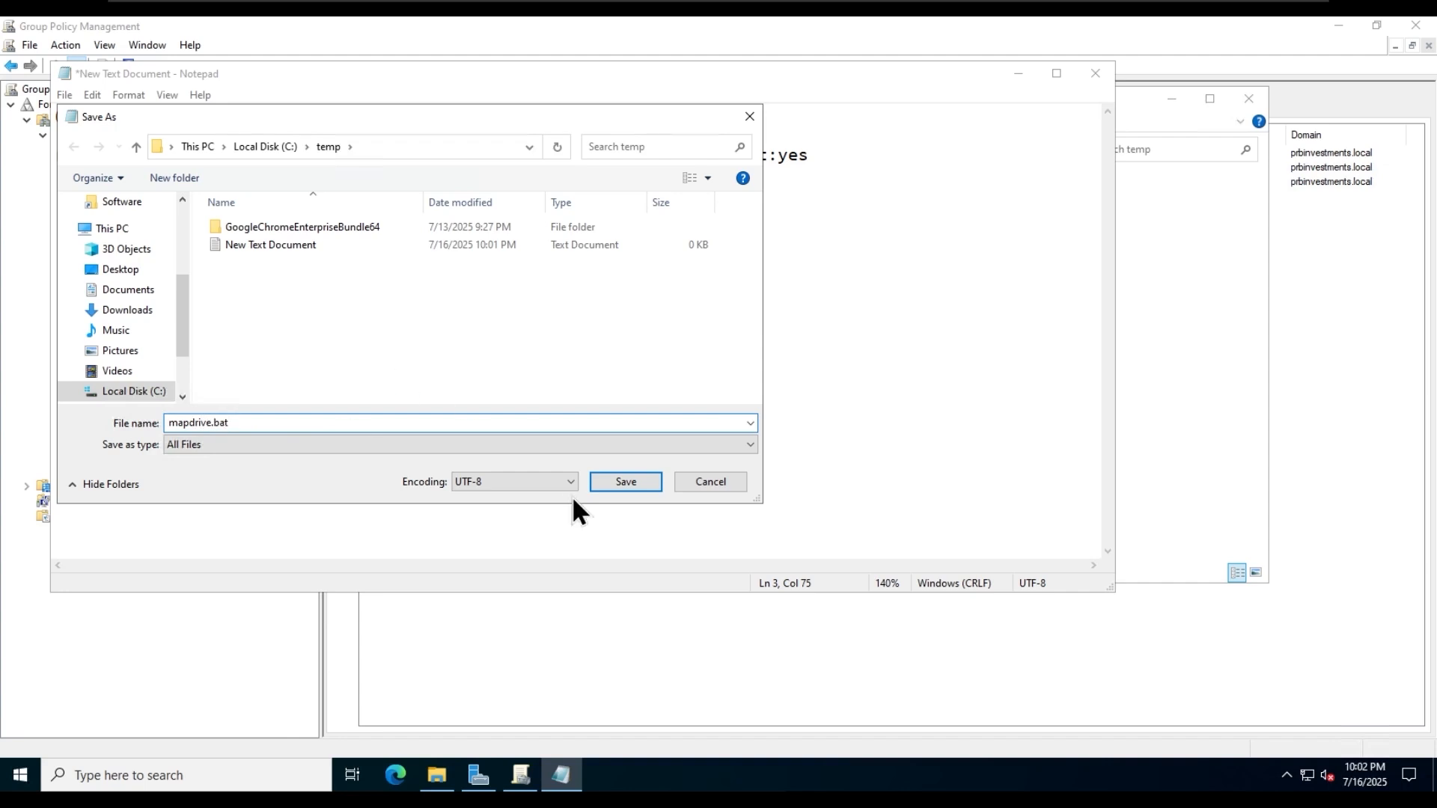
left_click(618, 481)
left_click(565, 431)
left_click(1106, 74)
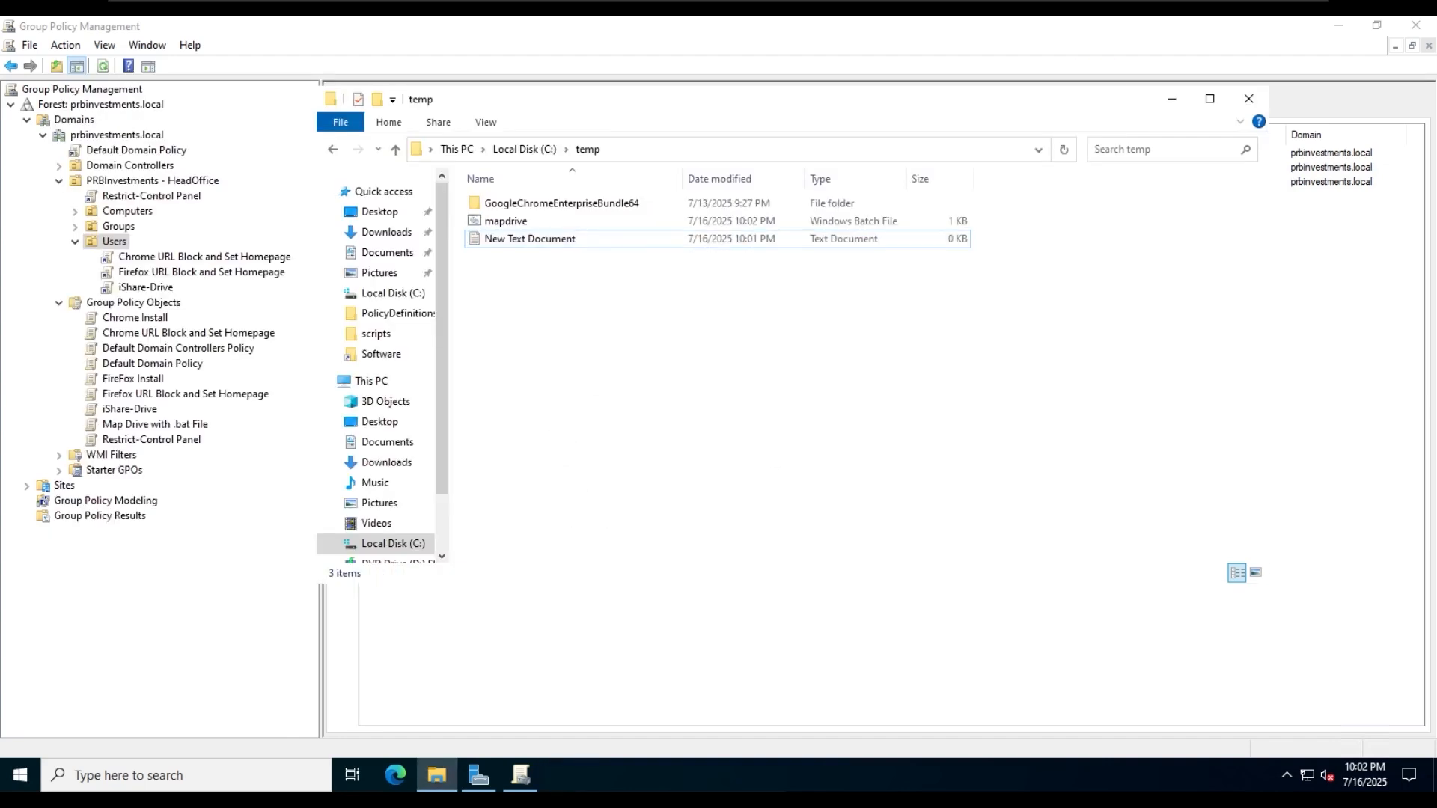
left_click(502, 223)
left_click(747, 446)
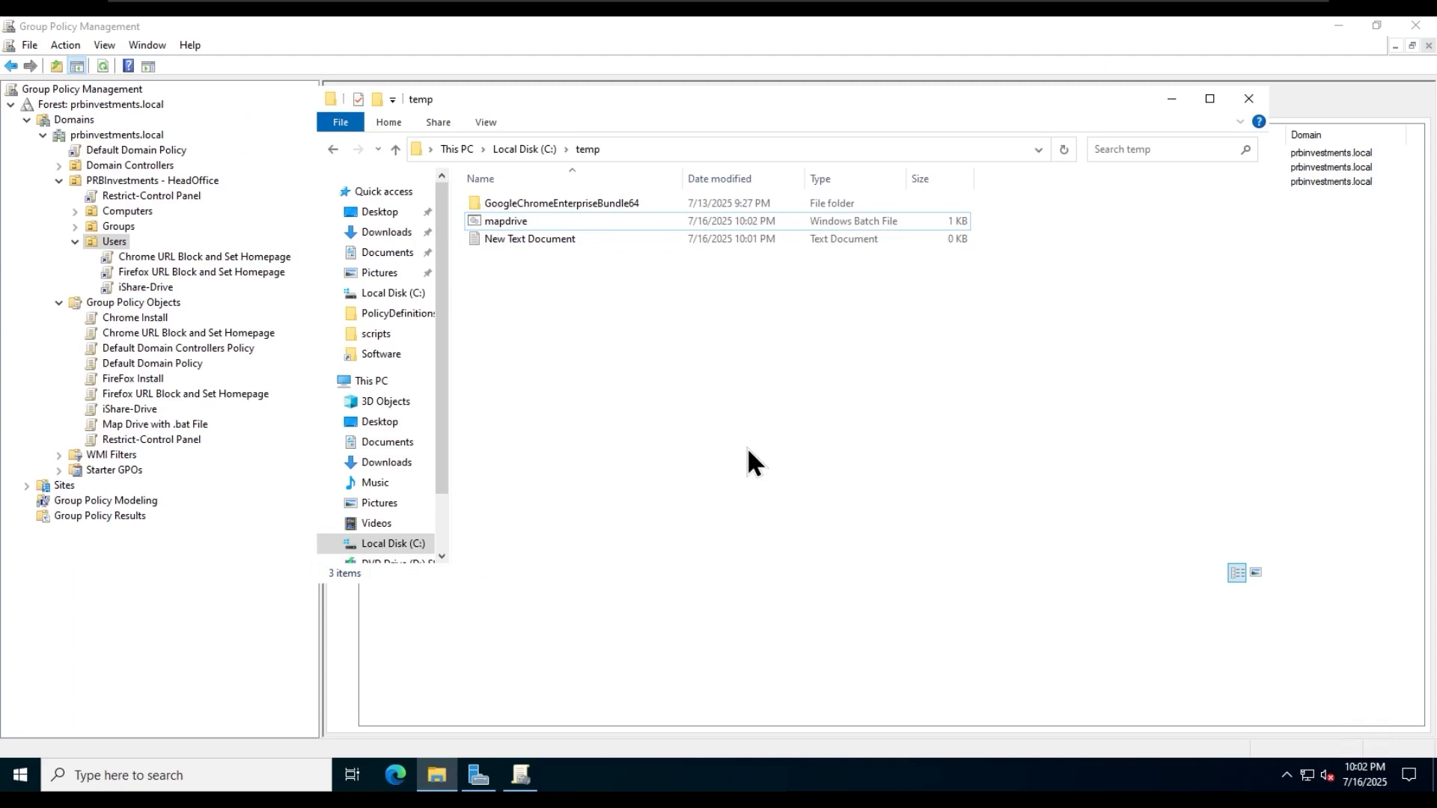
- Create a GPO named "Y: Drive Map" linked to the Users OU in Group Policy Management
left_click(266, 613)
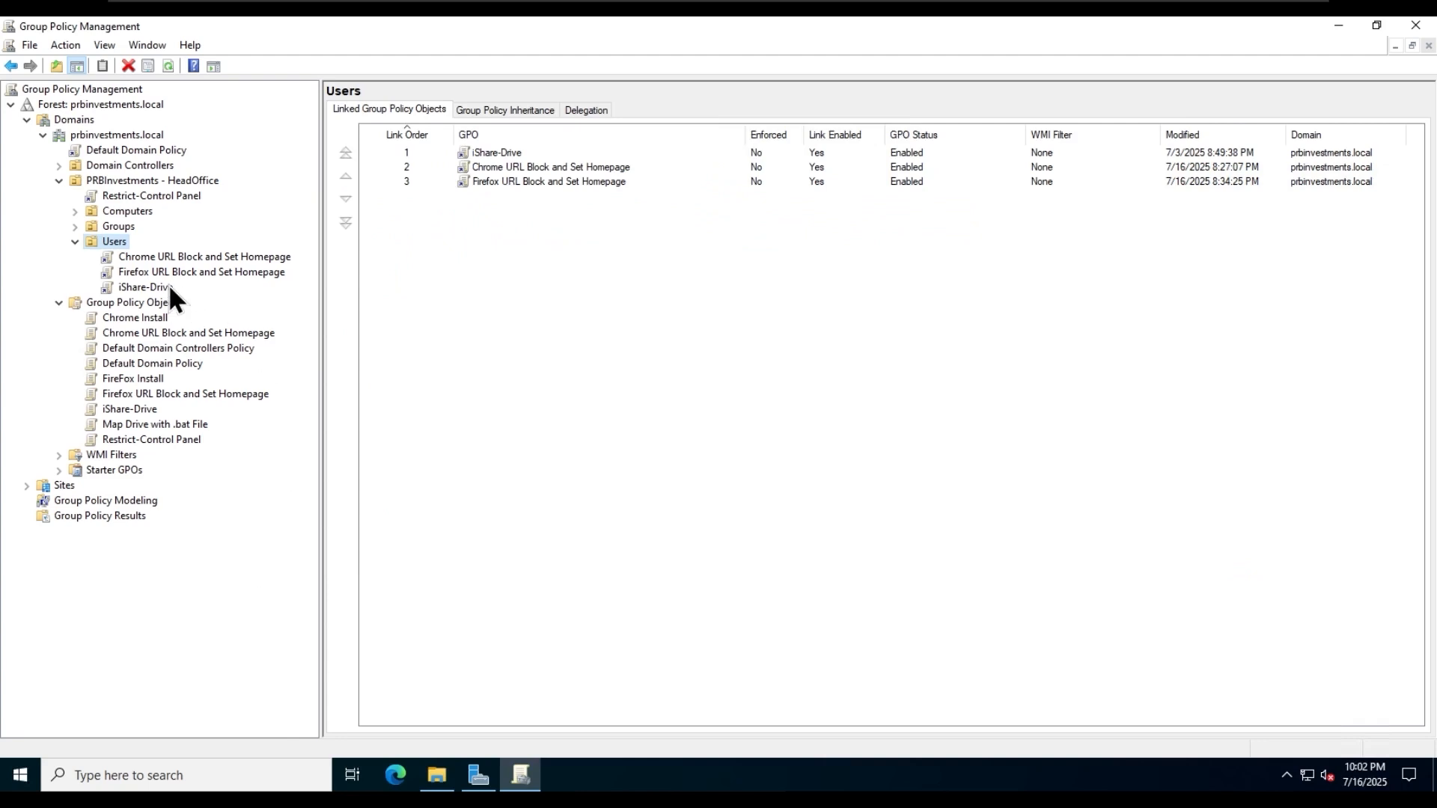
right_click(123, 242)
left_click(291, 254)
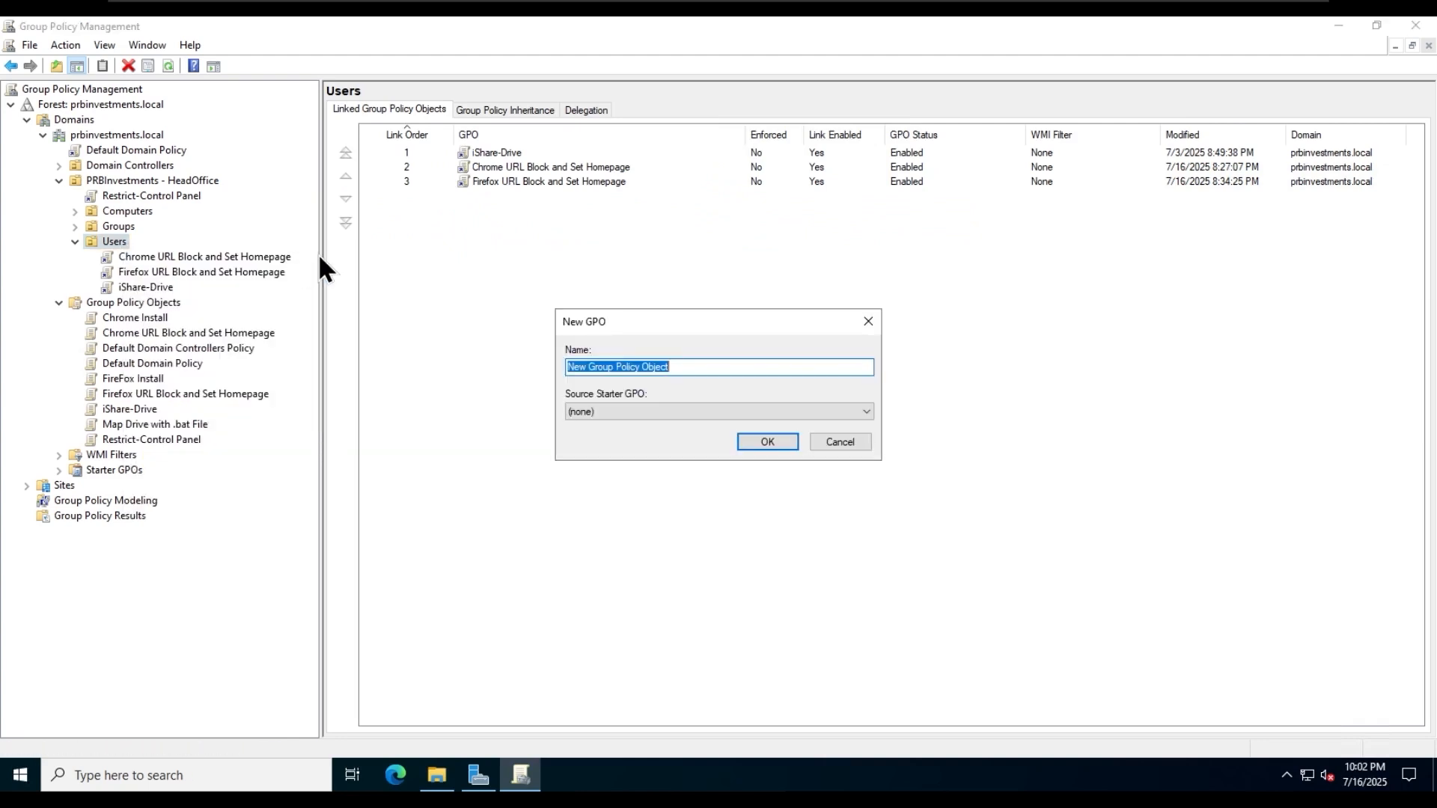
type("Y: Drive Map")
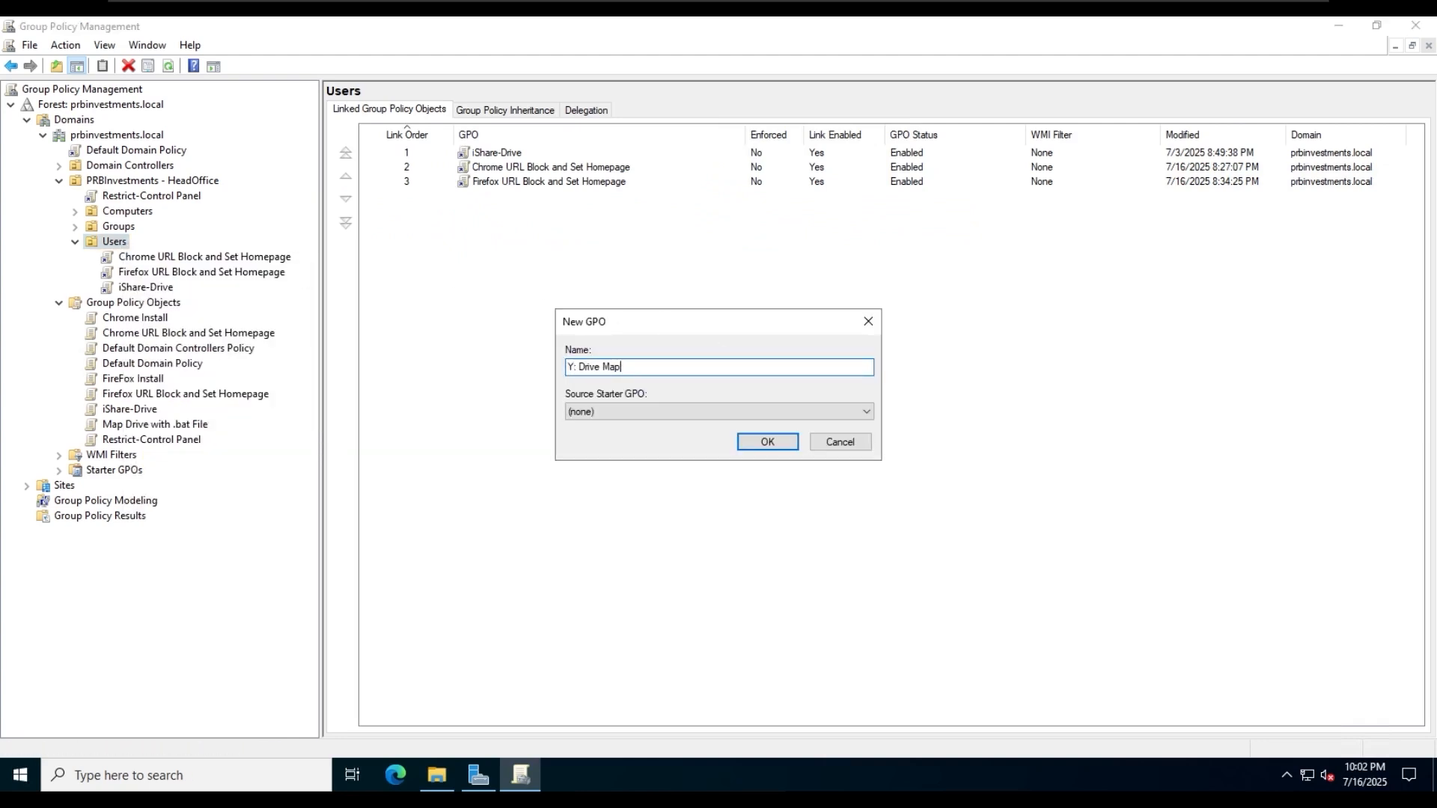
left_click(784, 440)
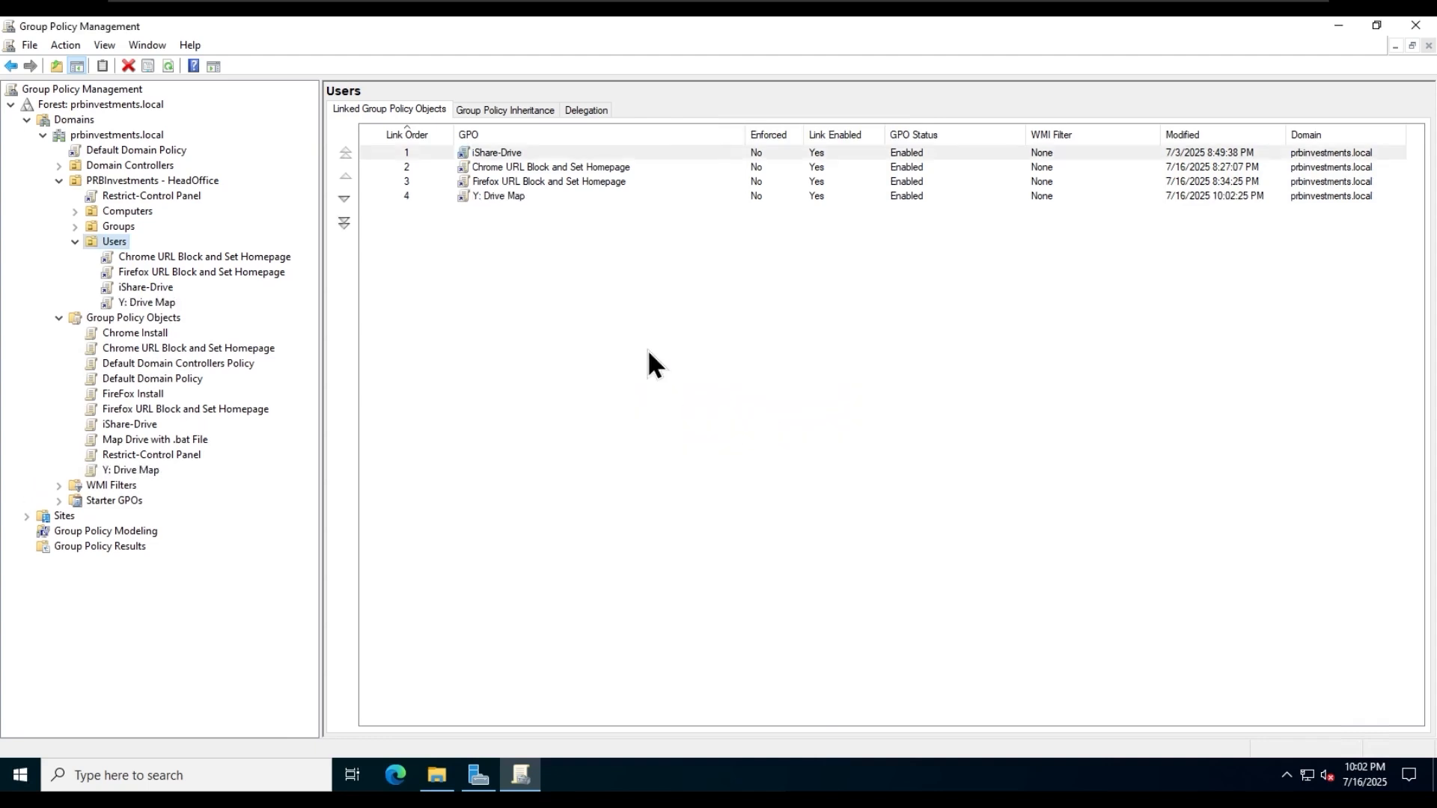
- Open the Y: Drive Map GPO for editing and go to Scripts (Logon/Logoff) under User Configuration, Policies, Windows Settings
left_click(140, 301)
right_click(140, 301)
left_click(237, 308)
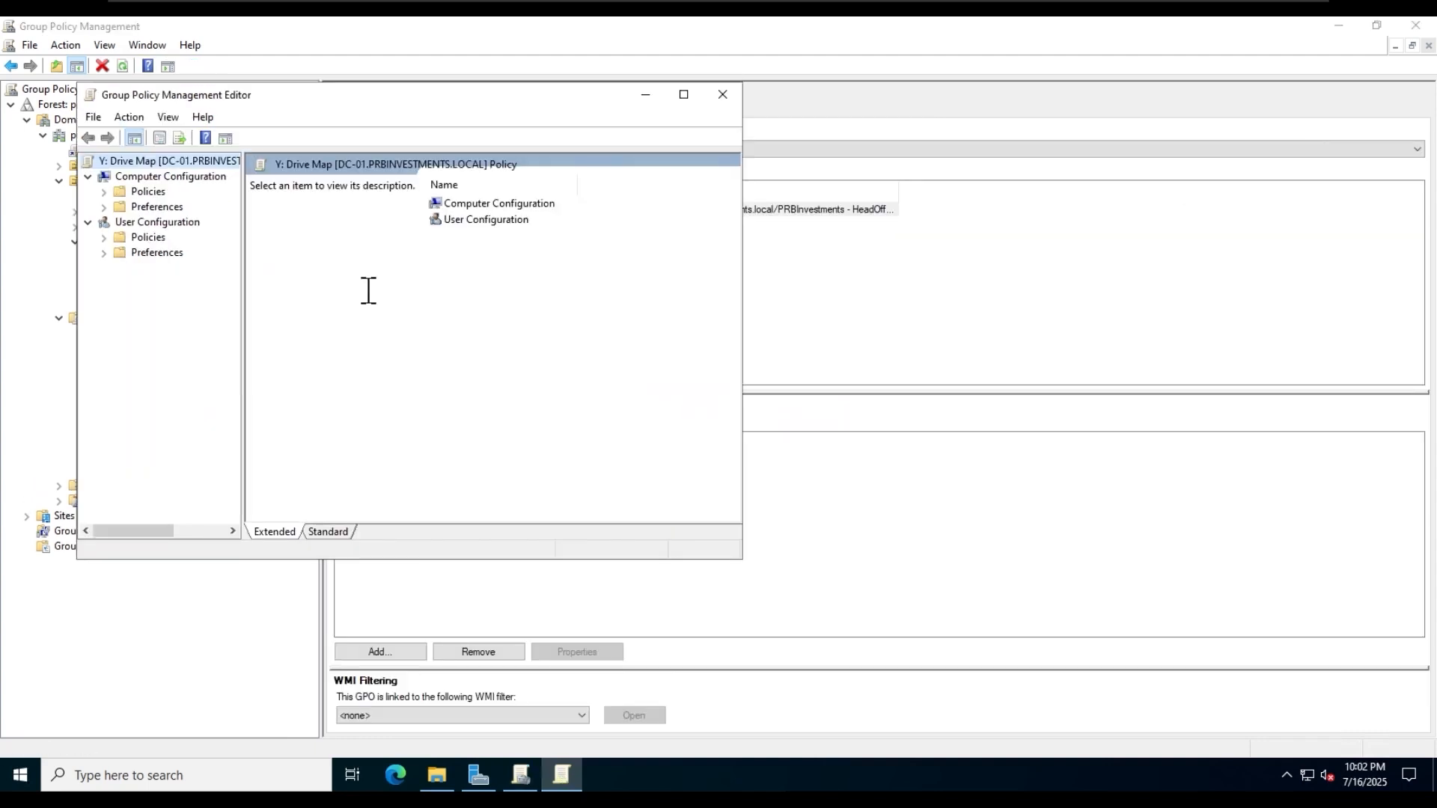
left_click(683, 95)
double_click(434, 143)
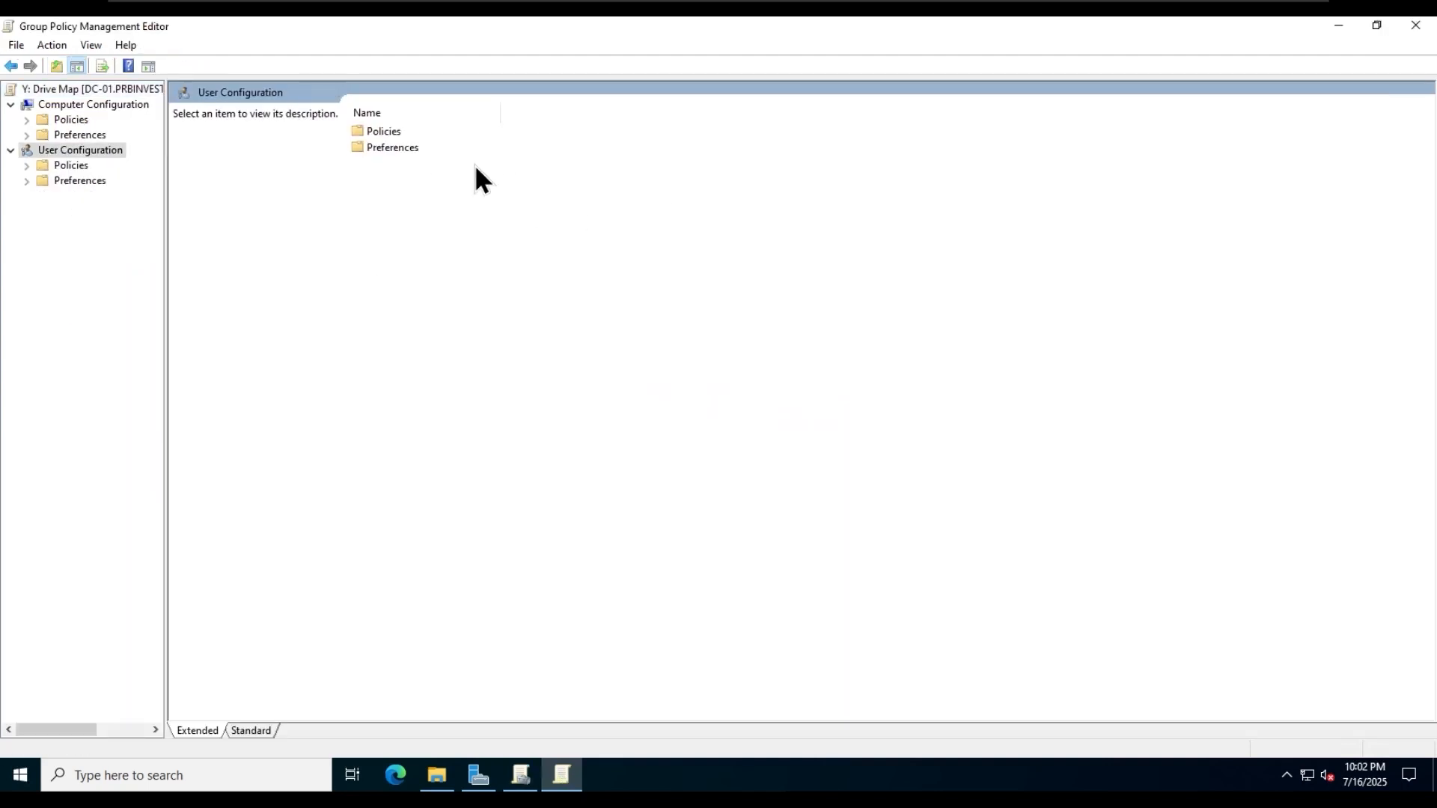
double_click(387, 134)
double_click(429, 146)
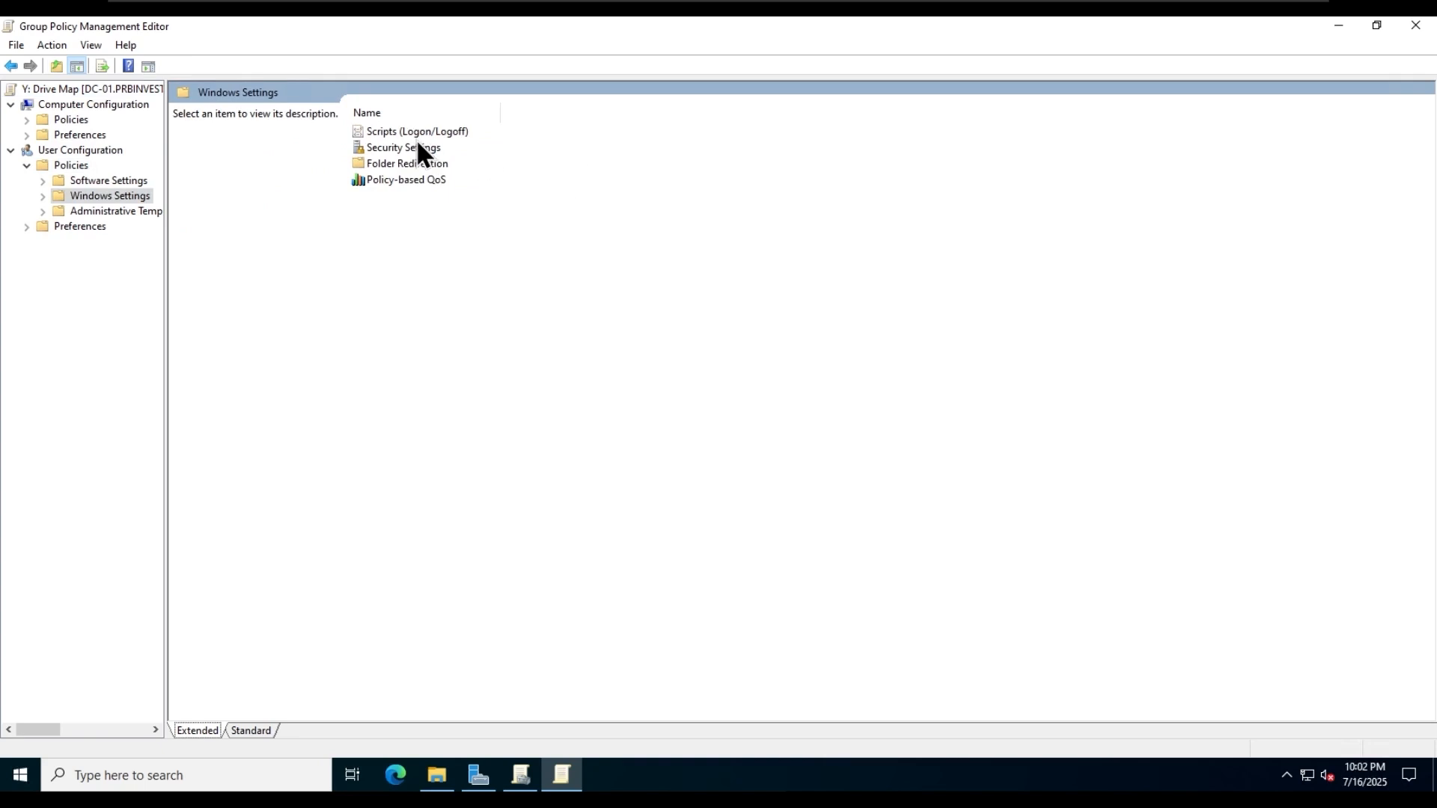
double_click(413, 131)
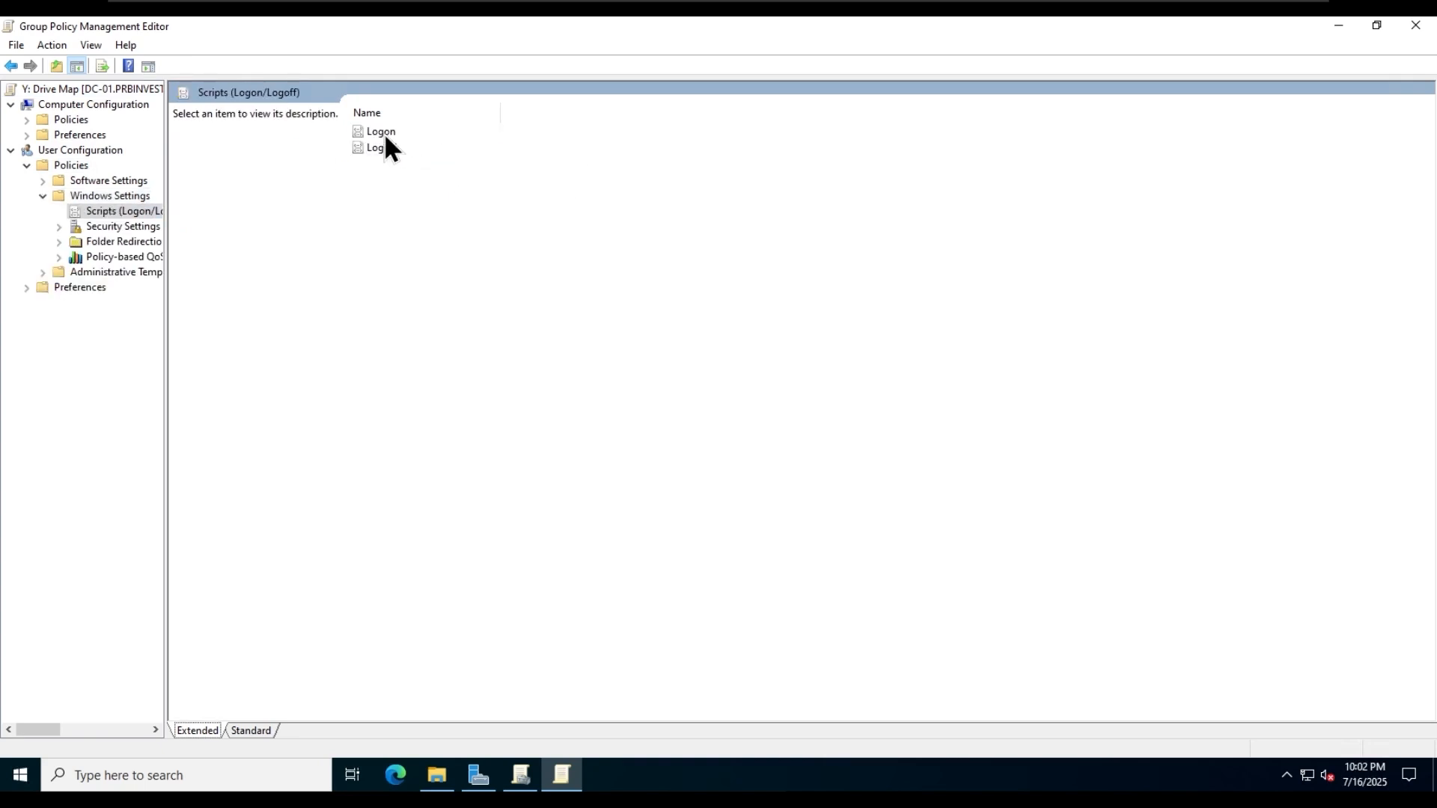
double_click(384, 136)
left_click_drag(654, 205, 419, 169)
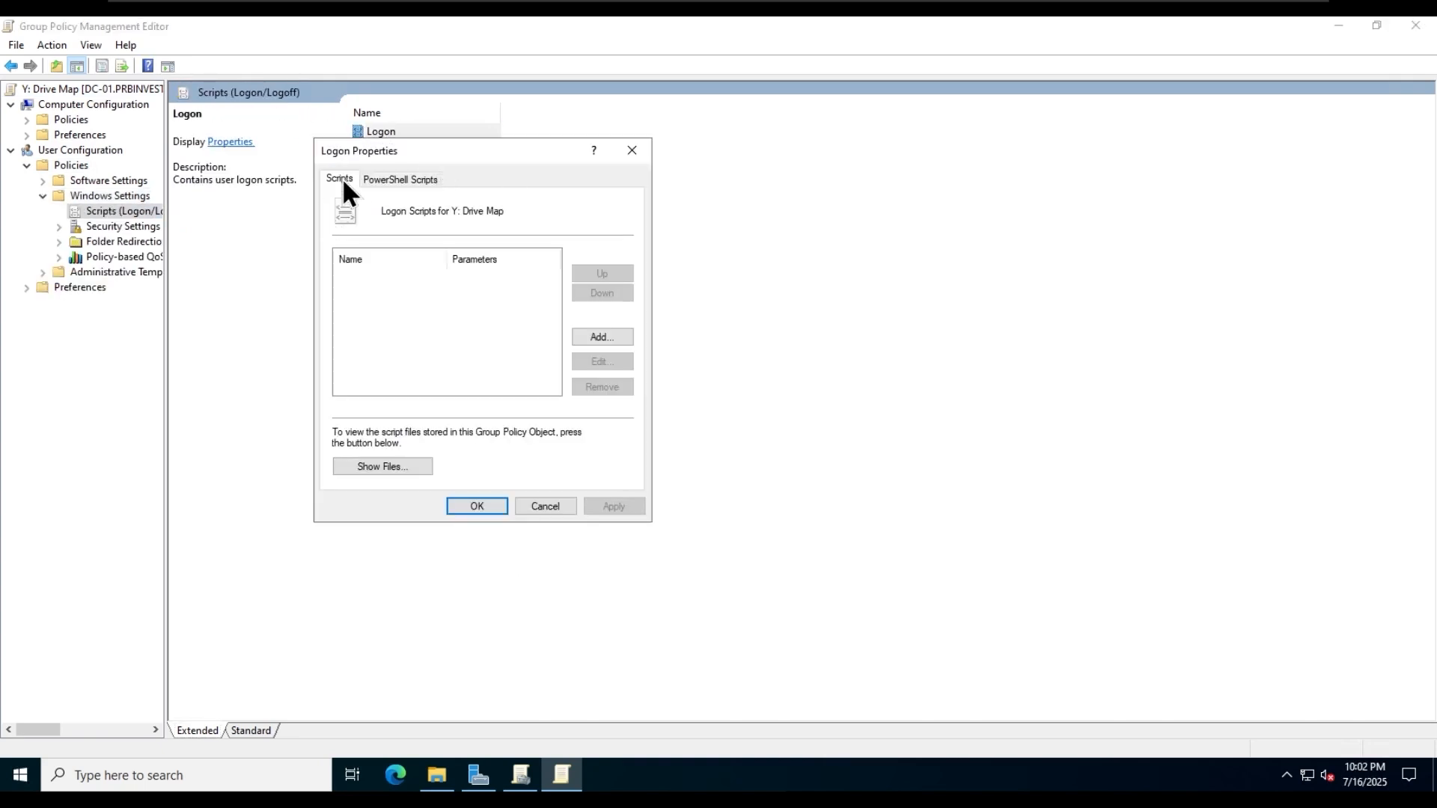
left_click(591, 336)
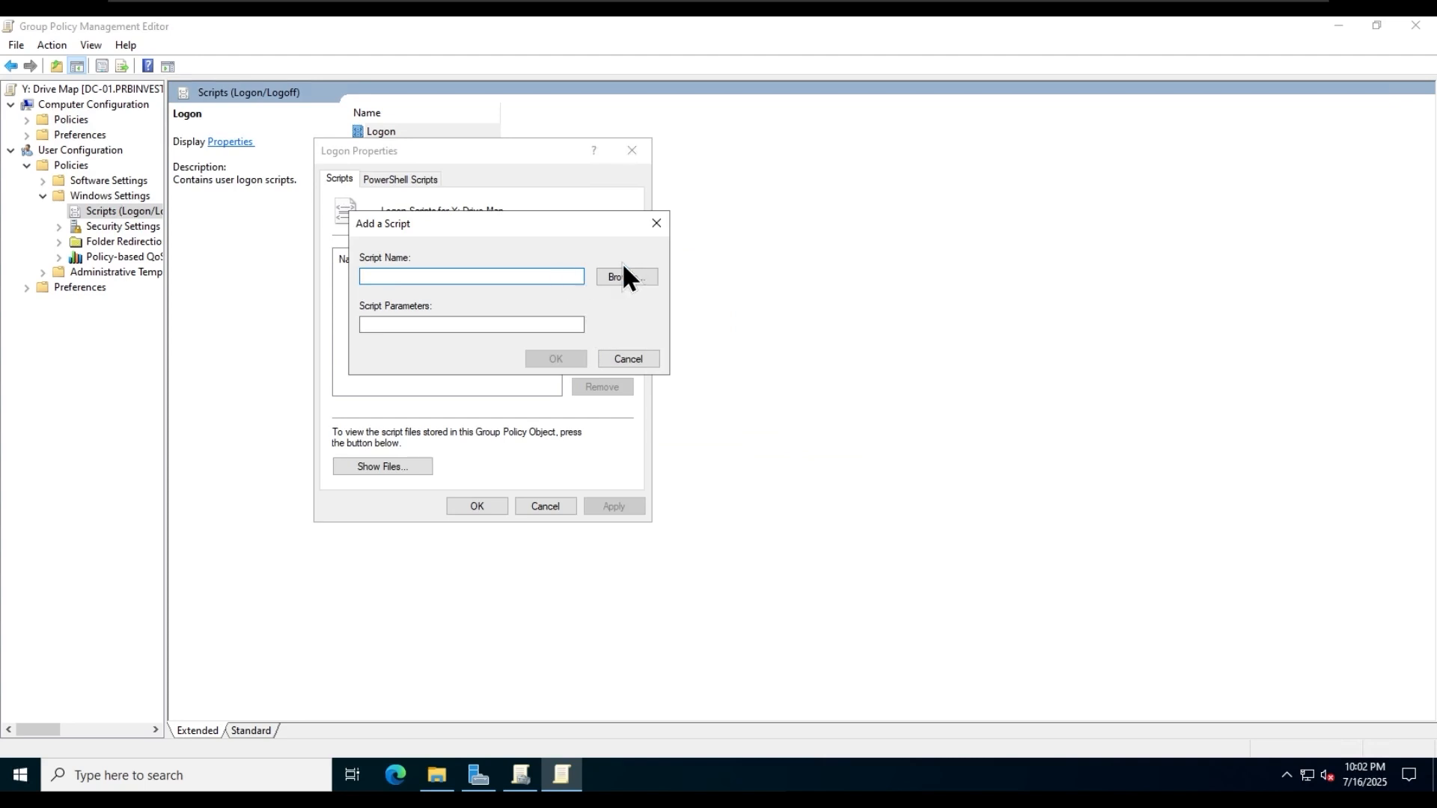
left_click(437, 775)
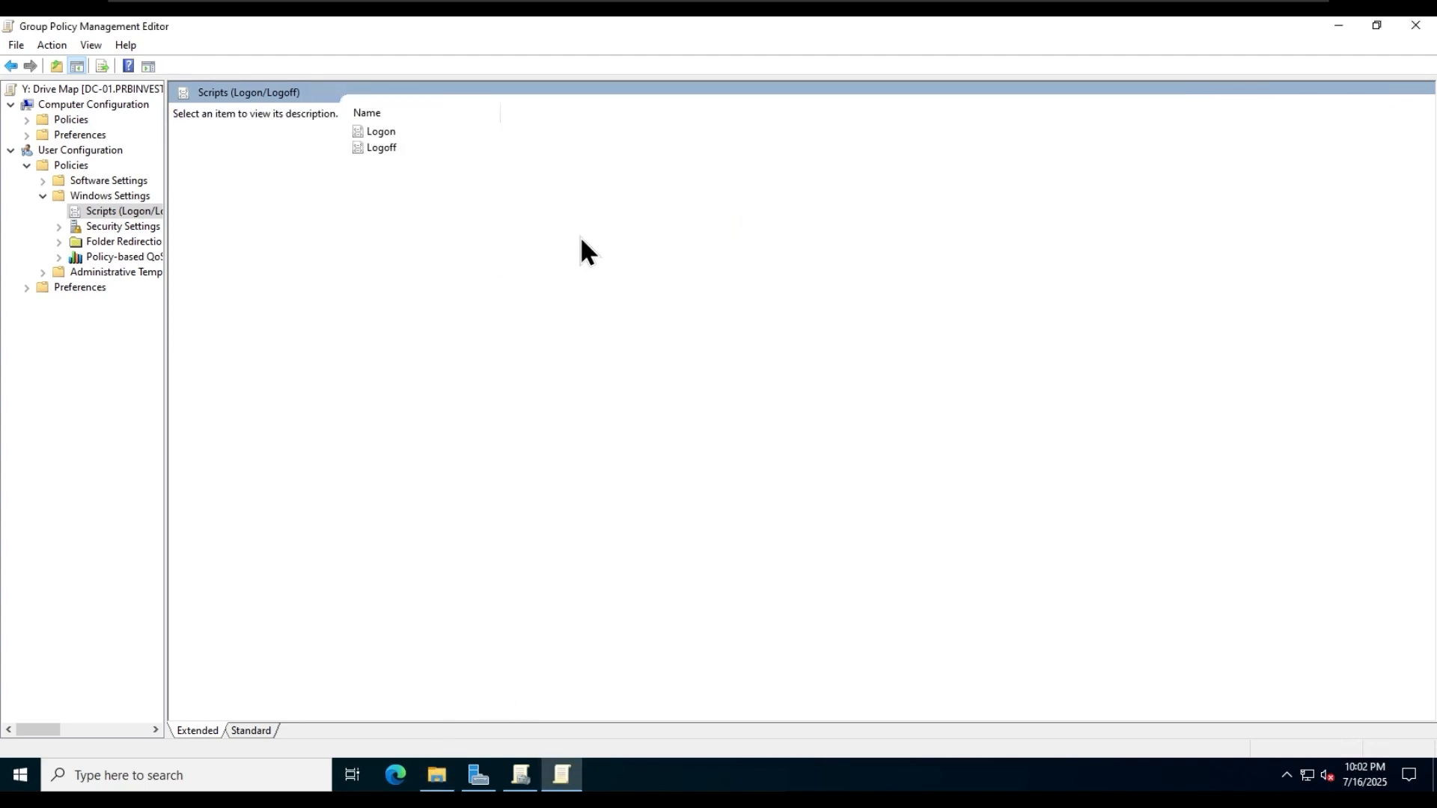
- Copy the mapdrive batch file from C:\temp in File Explorer and open the network location \\prbinvestments.local
left_click(436, 775)
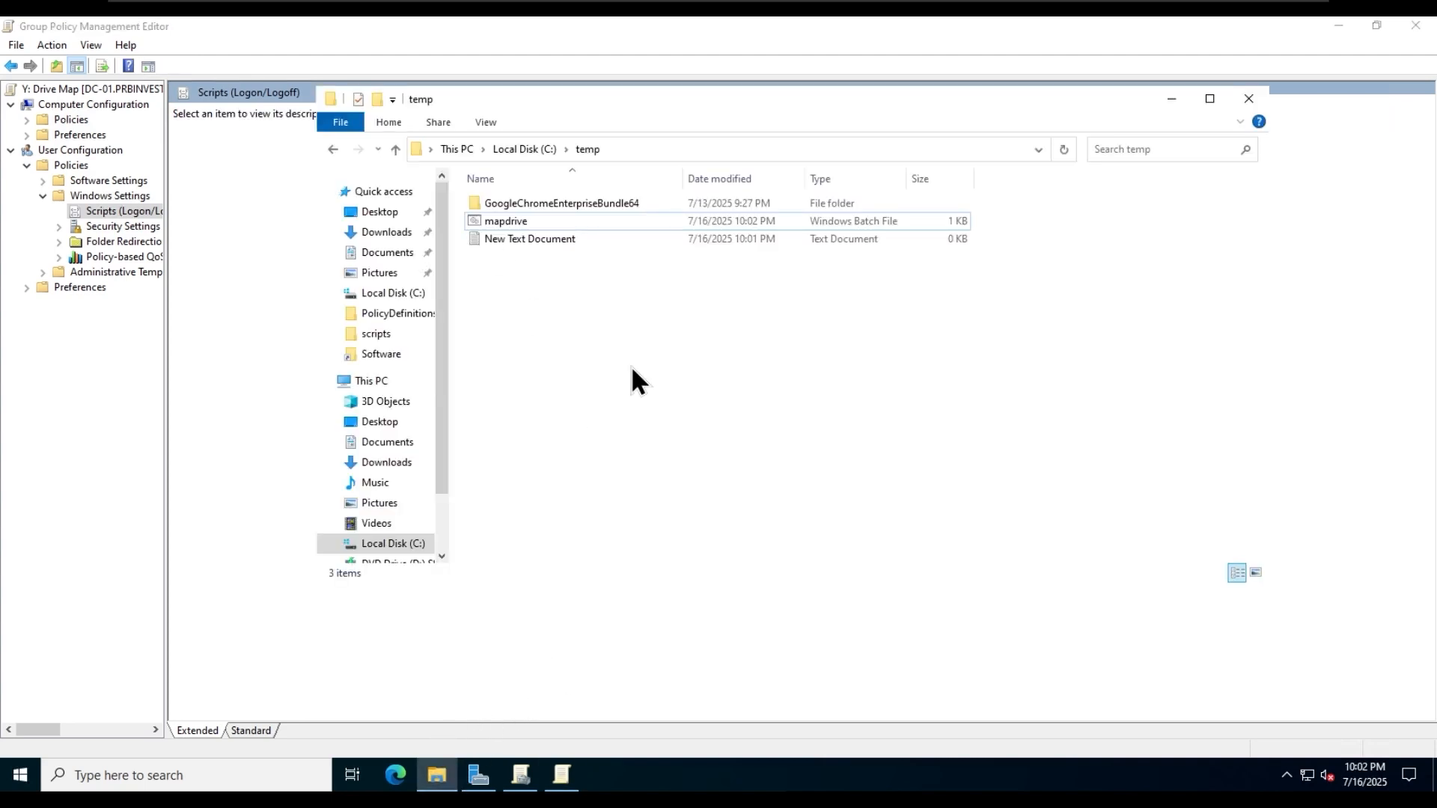
right_click(545, 220)
left_click(595, 395)
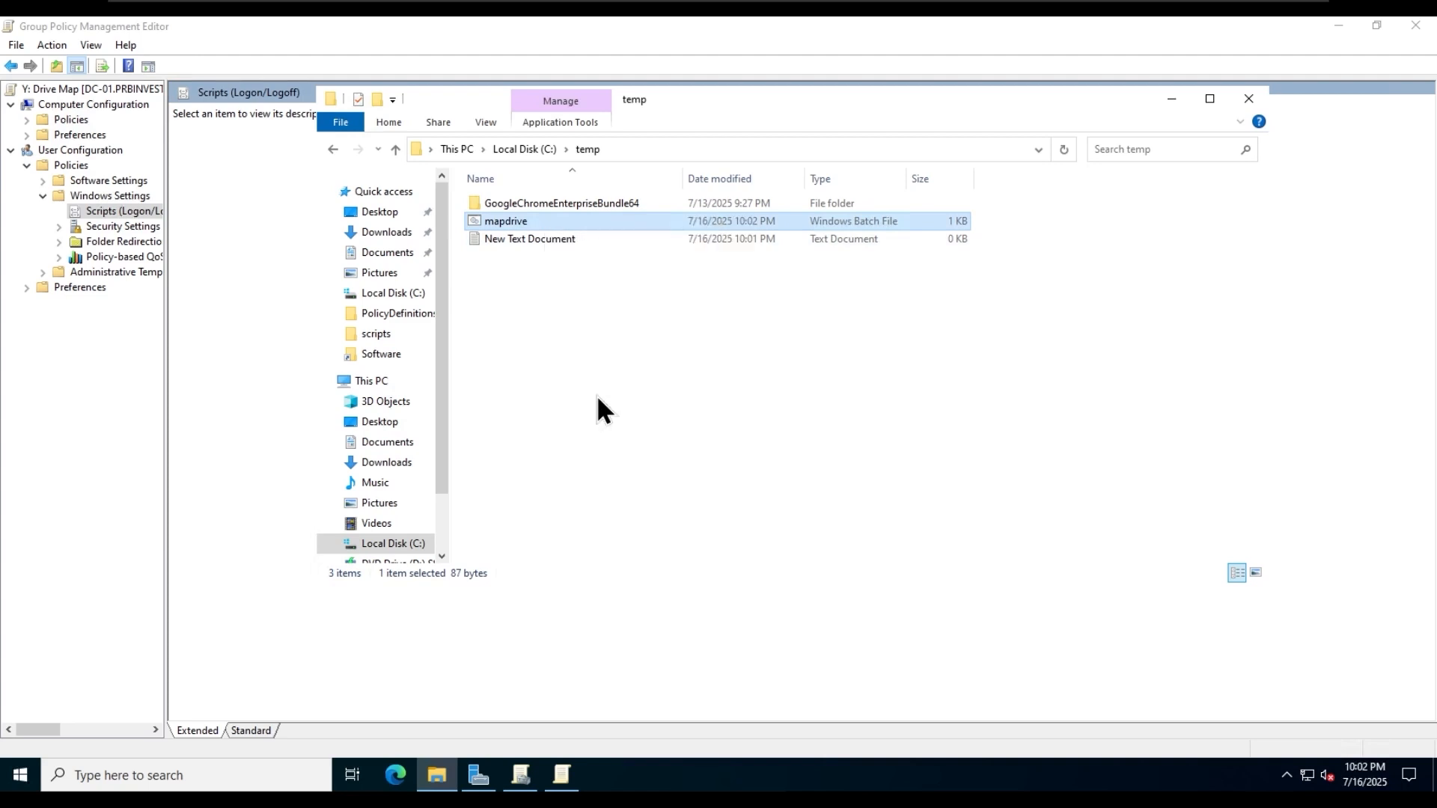
left_click(672, 150)
key("BackSpace")
type("\\\\")
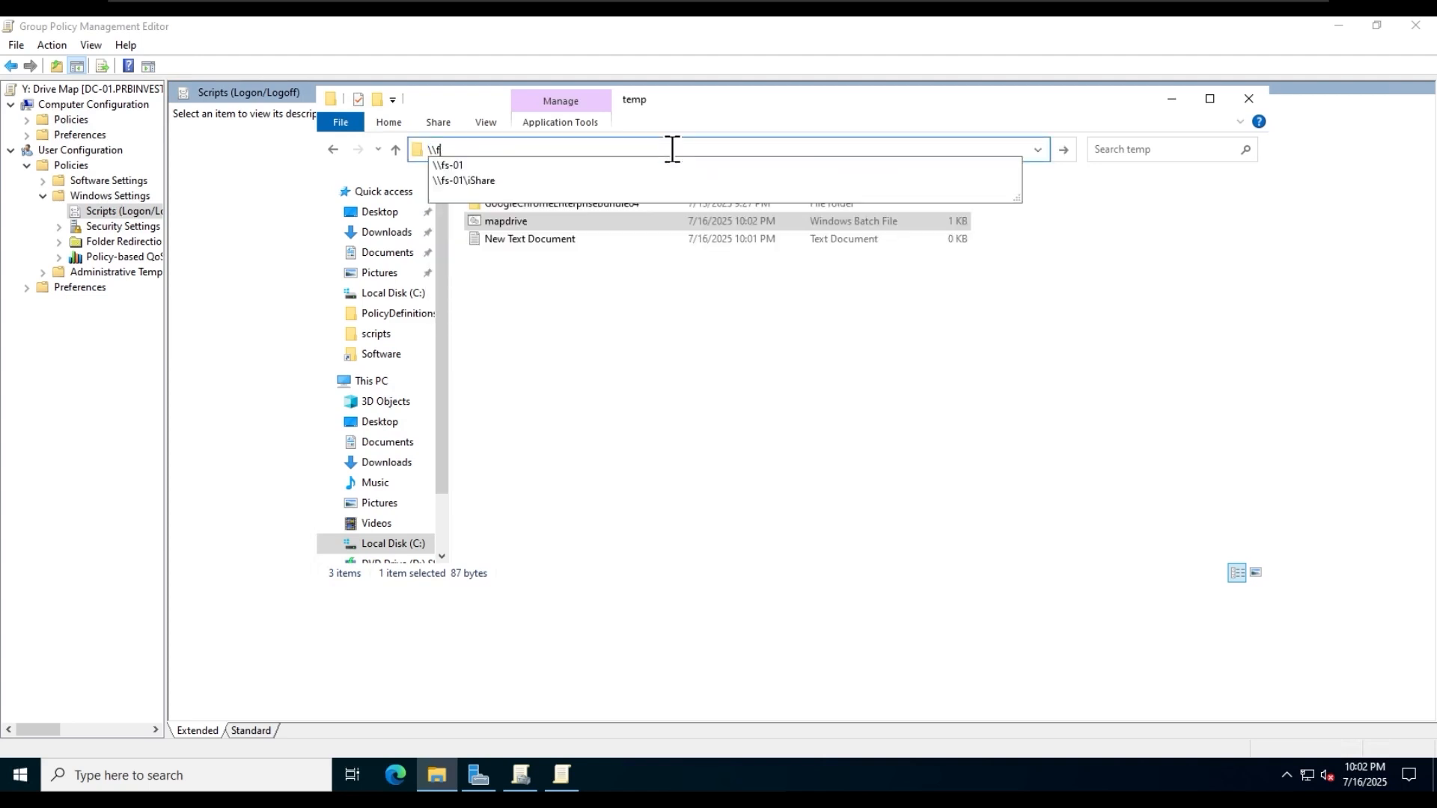
type("pr")
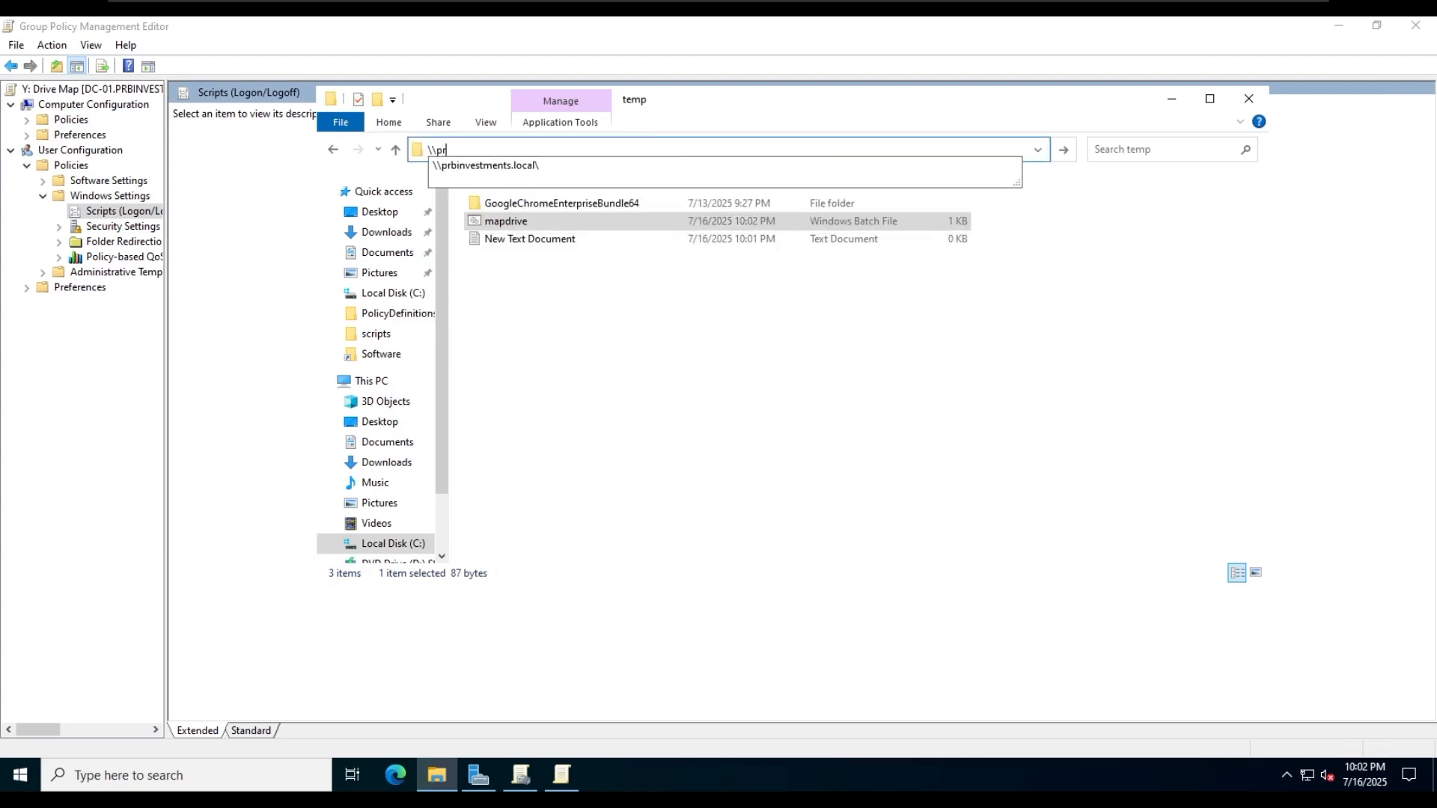
key("Down")
key("Return")
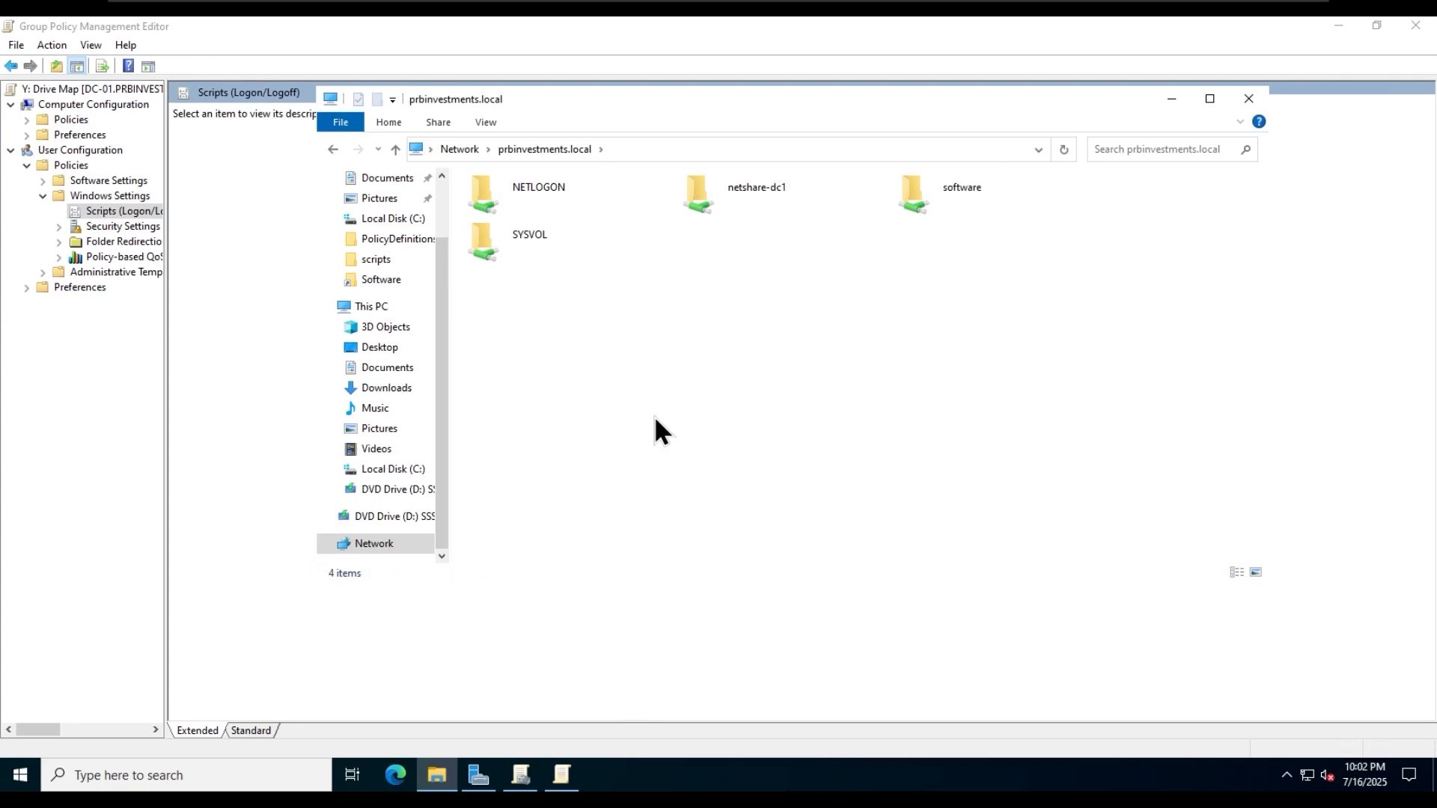
- Paste the mapdrive batch file into the scripts folder under SYSVOL\prbinvestments.local
left_click(648, 149)
left_click(648, 150)
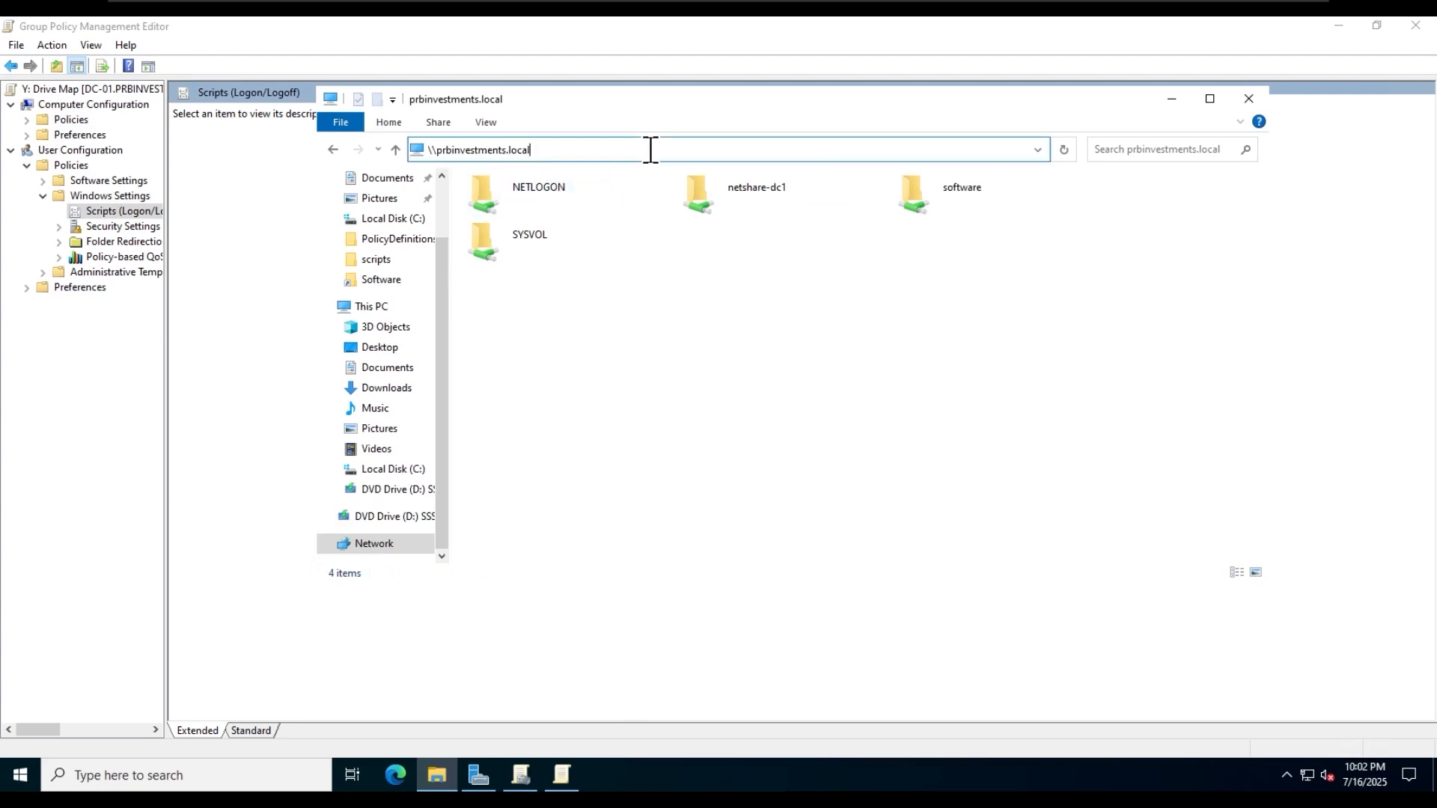
double_click(514, 250)
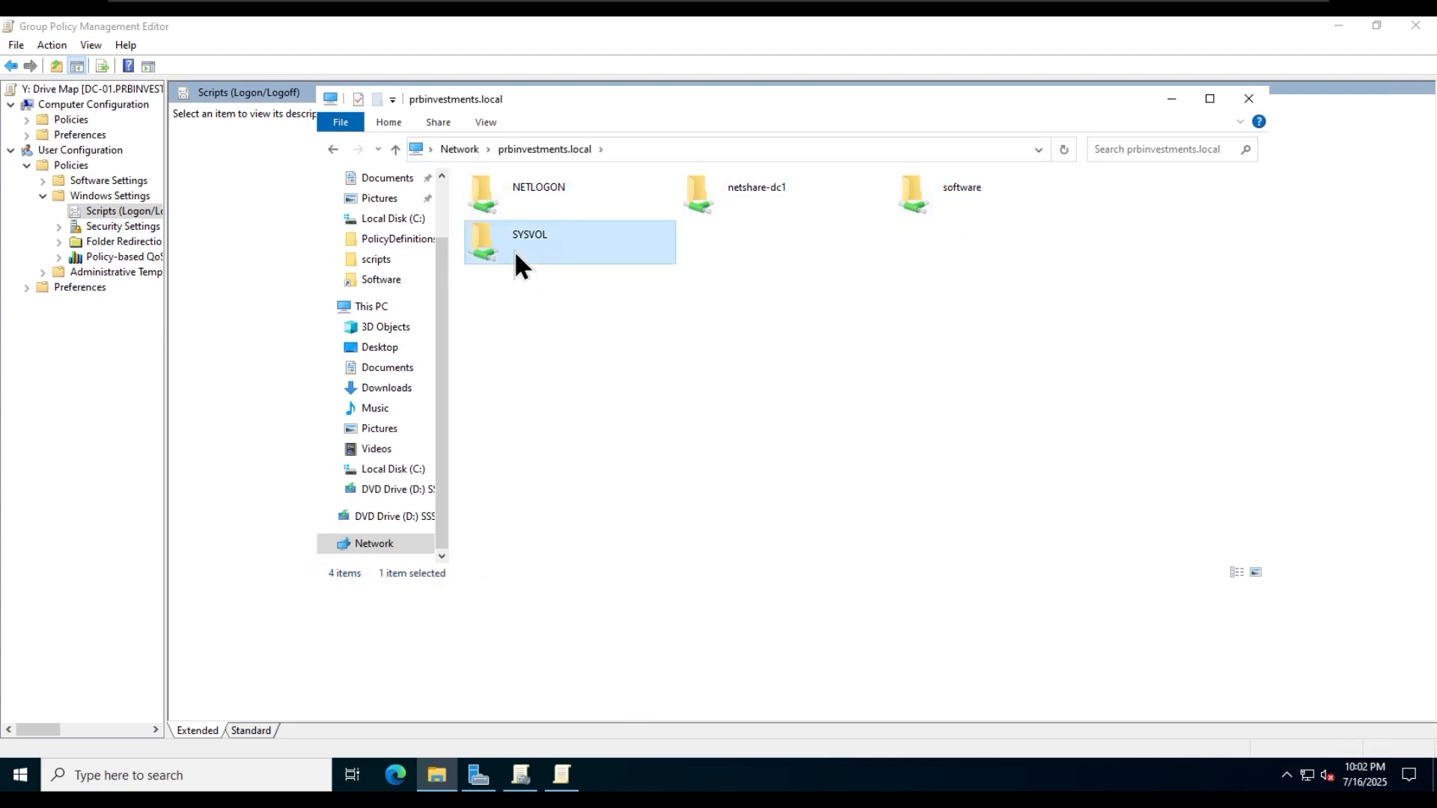
double_click(595, 203)
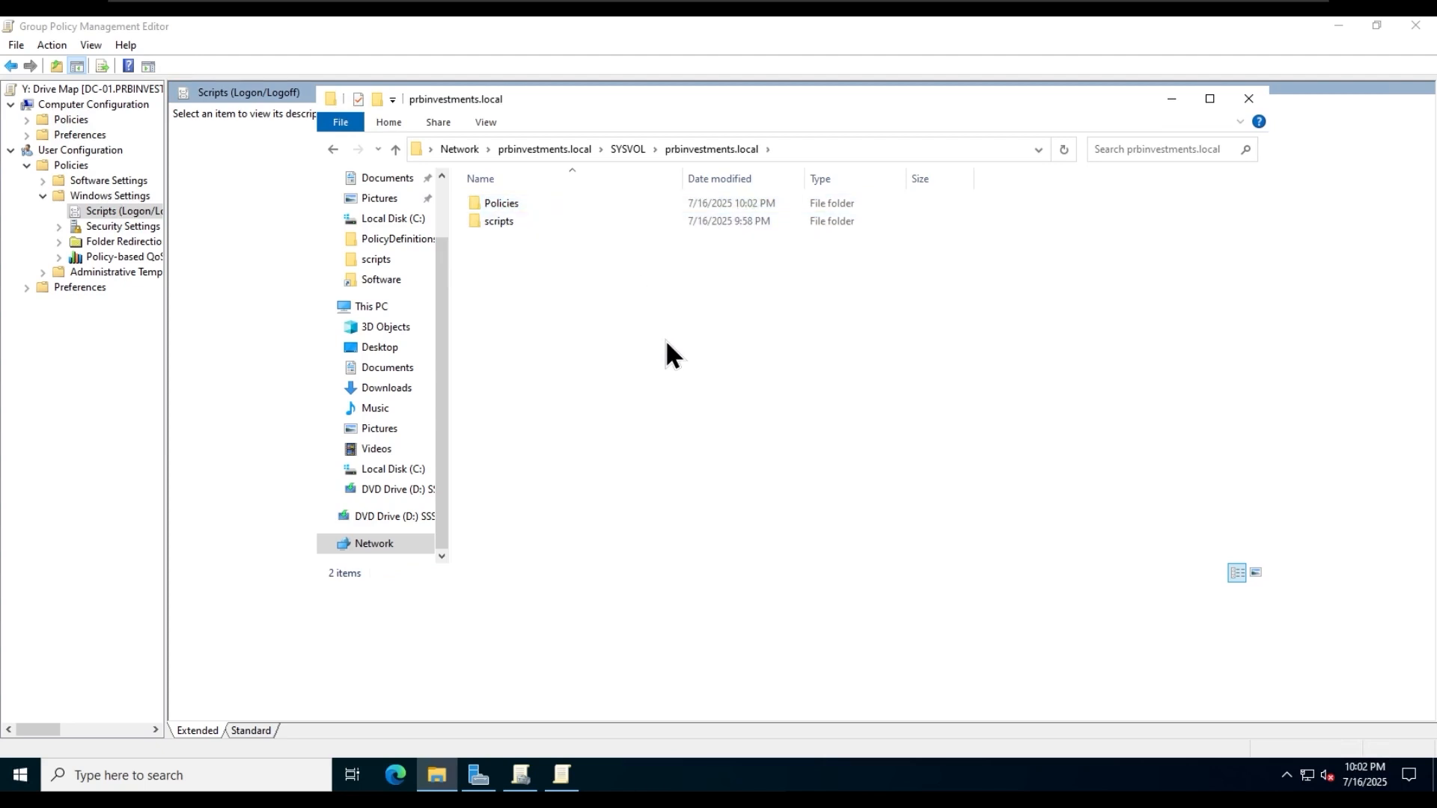
double_click(532, 224)
right_click(610, 268)
left_click(675, 385)
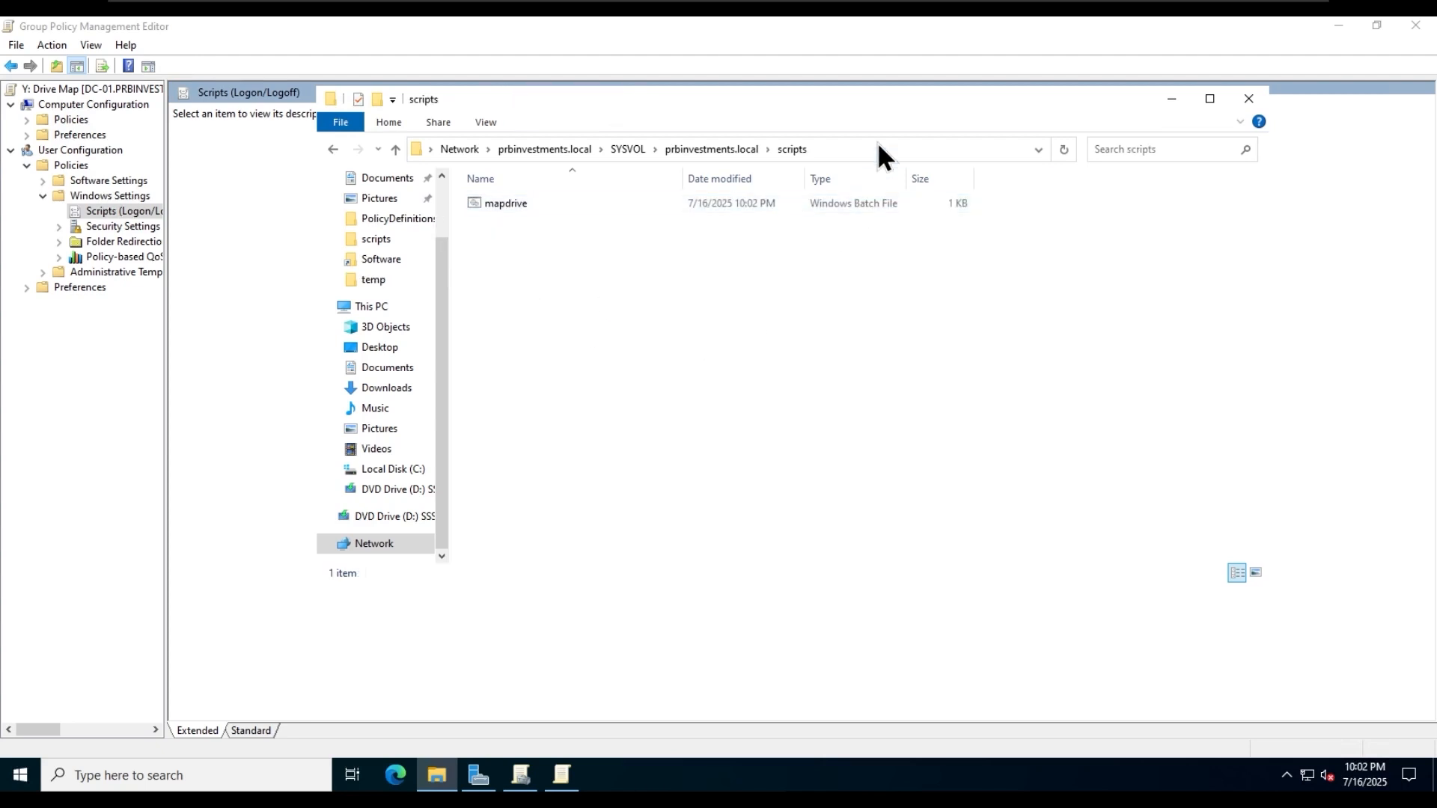
left_click(543, 154)
- In the Group Policy Management Editor, add mapdrive from \\prbinvestments.local\SYSVOL\prbinvestments.local\scripts as a logon script
left_click(563, 777)
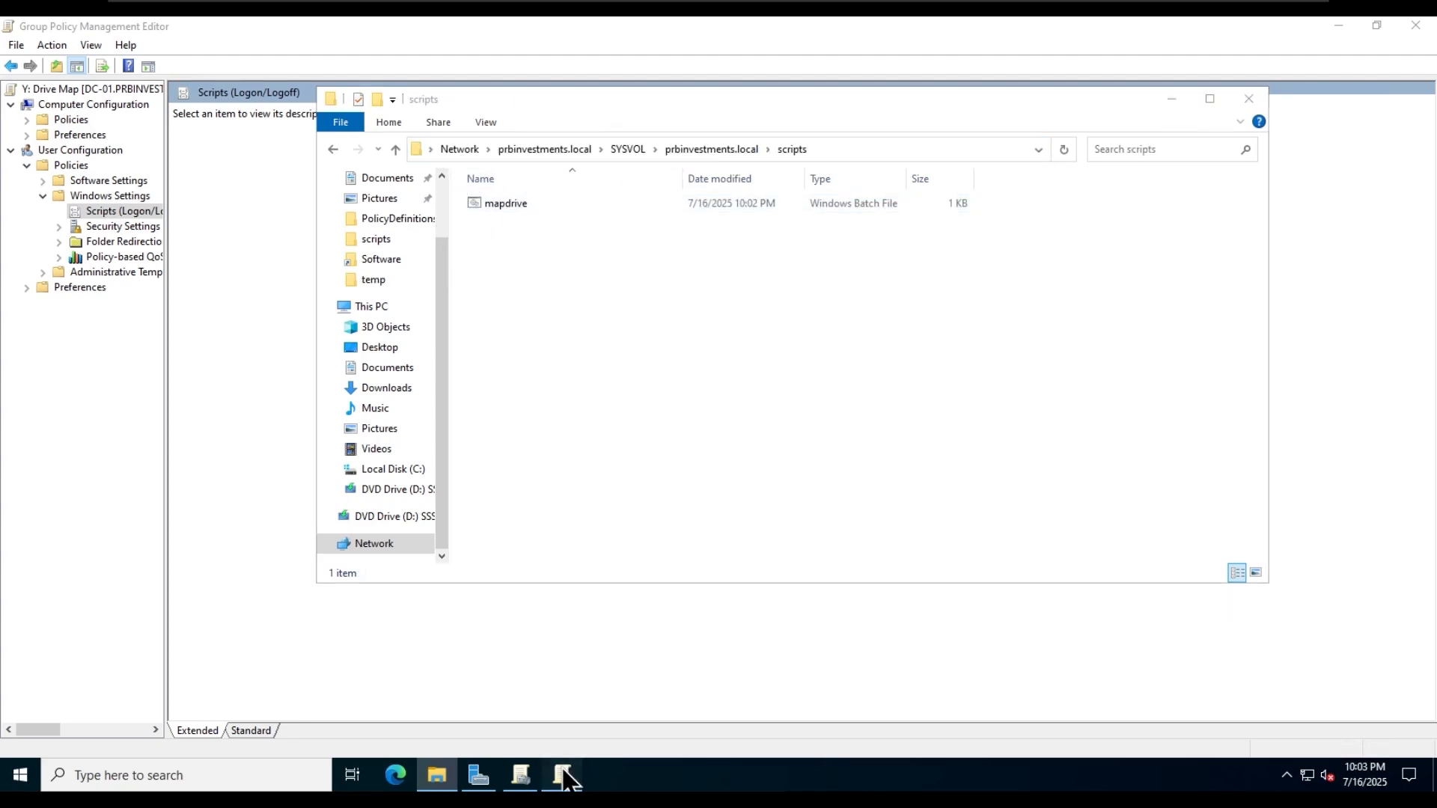
double_click(386, 133)
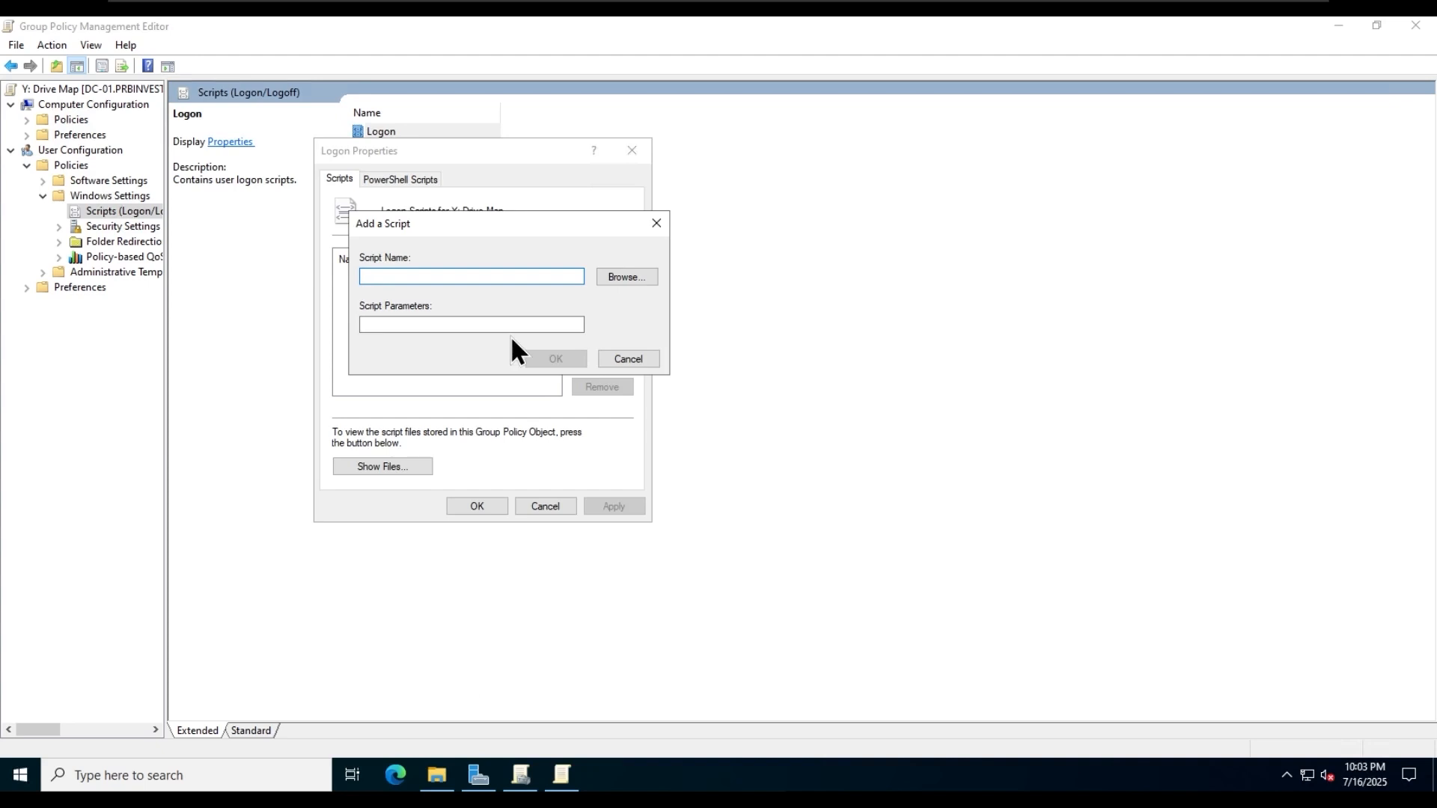
left_click(636, 280)
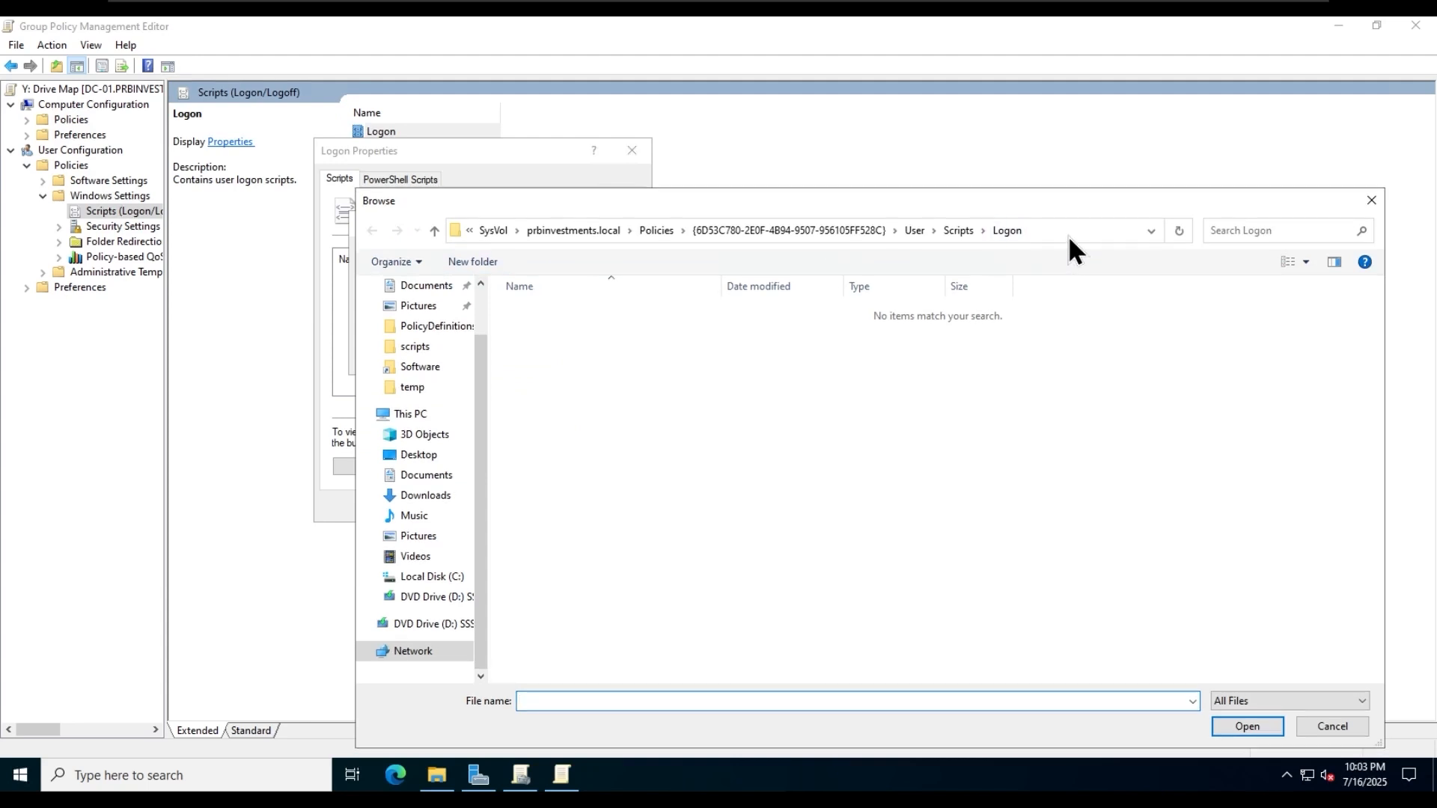
left_click(1085, 230)
type("\\\\")
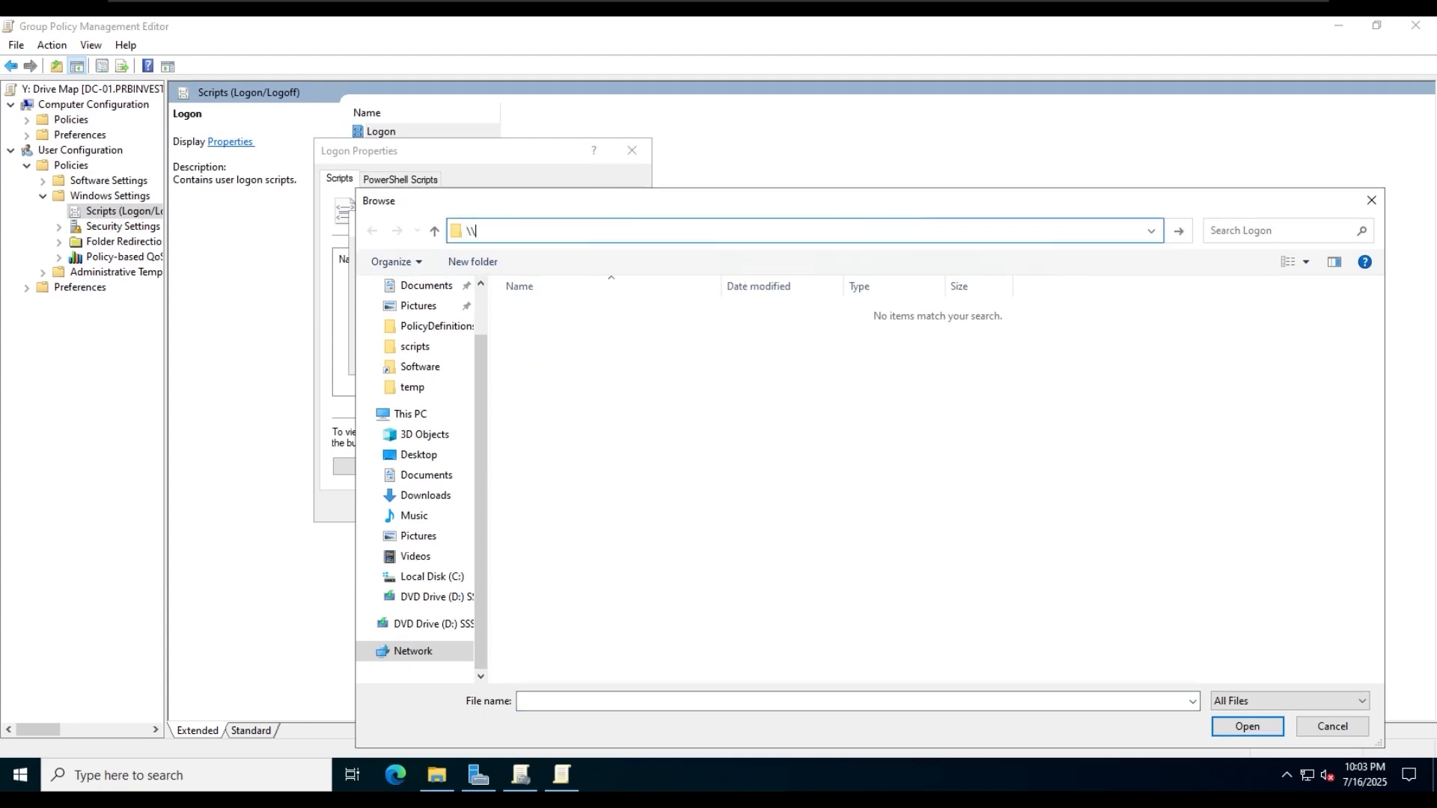
type("prbinvestments.local\\")
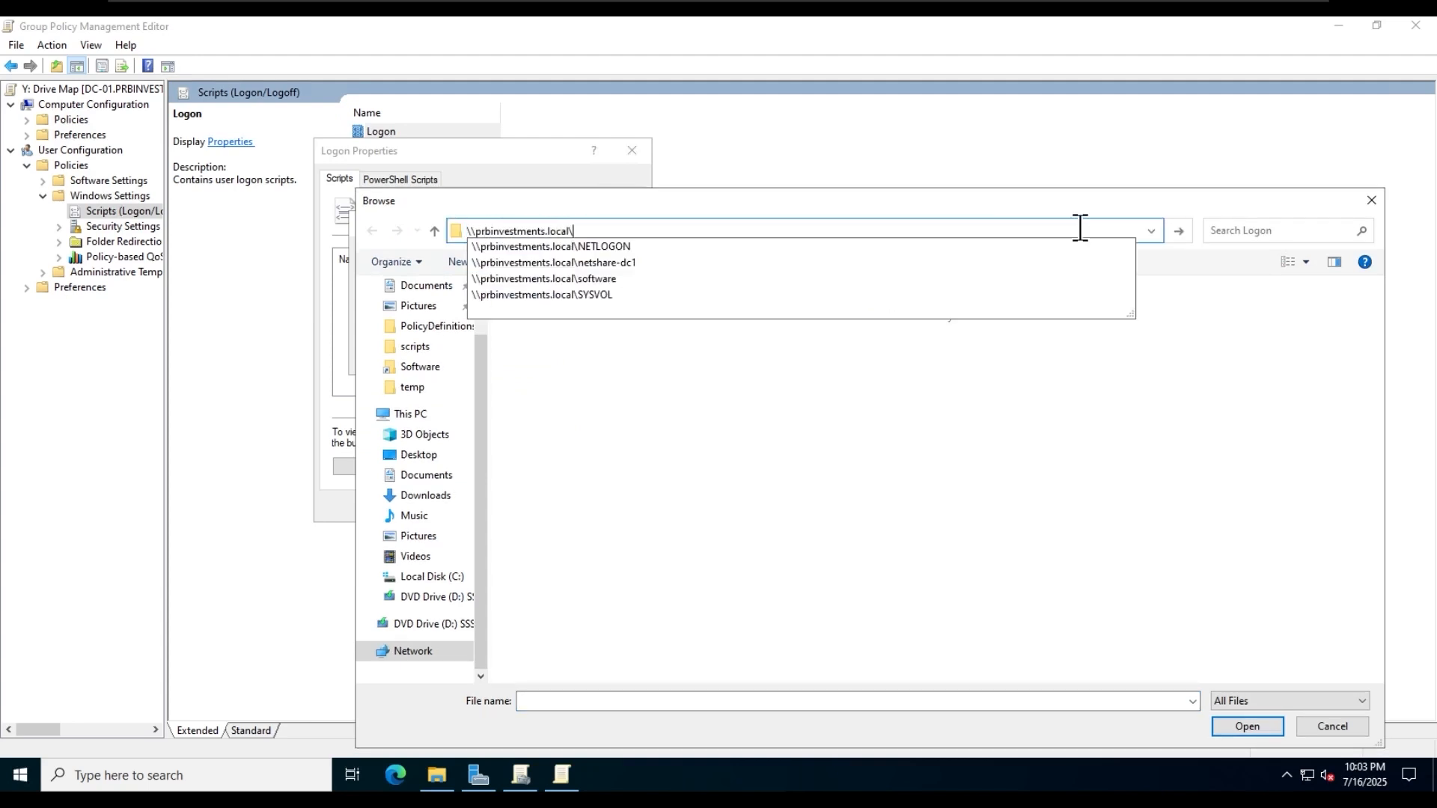
type("sysVOL\\prbinvestments.local\\scripts")
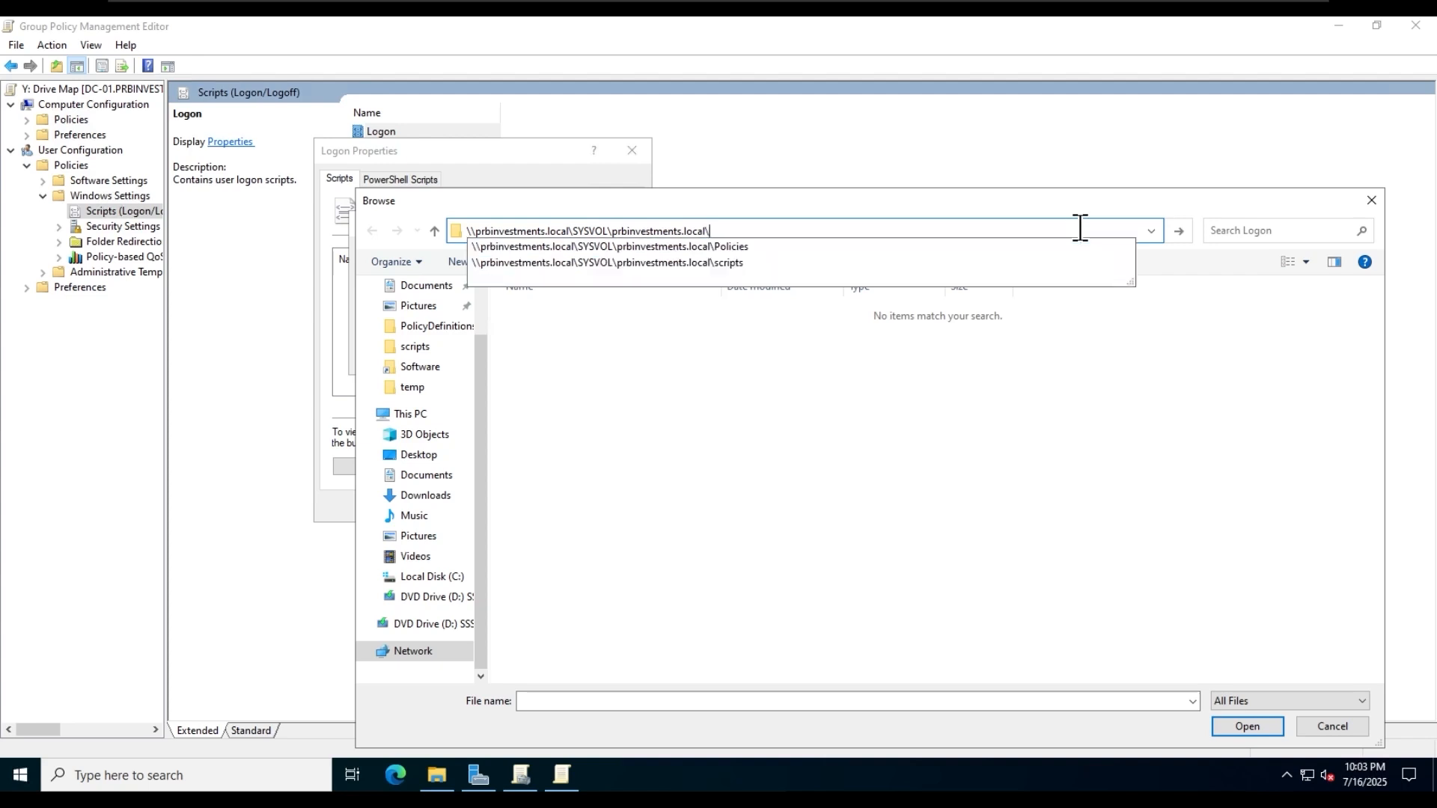
key("Return")
double_click(662, 309)
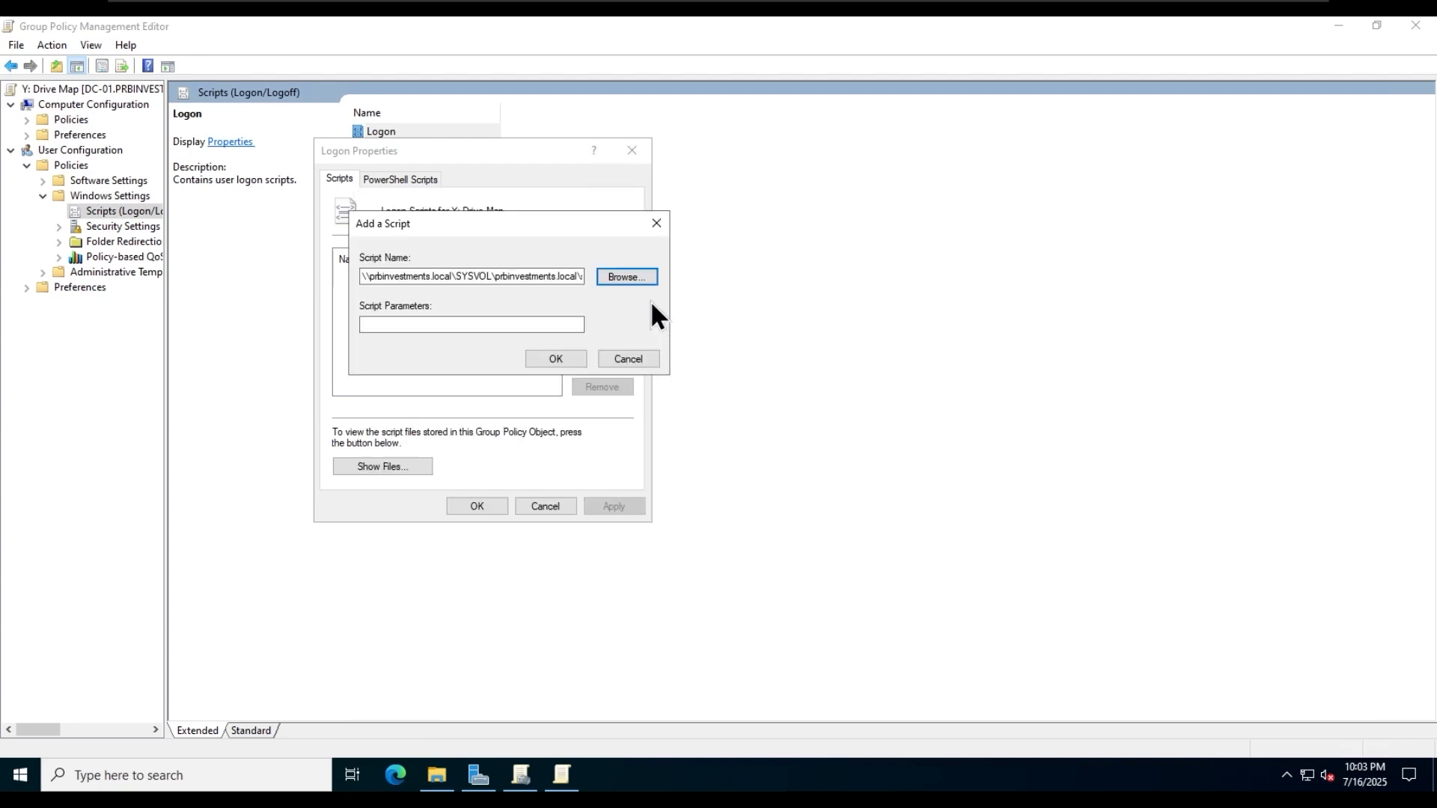
left_click(552, 358)
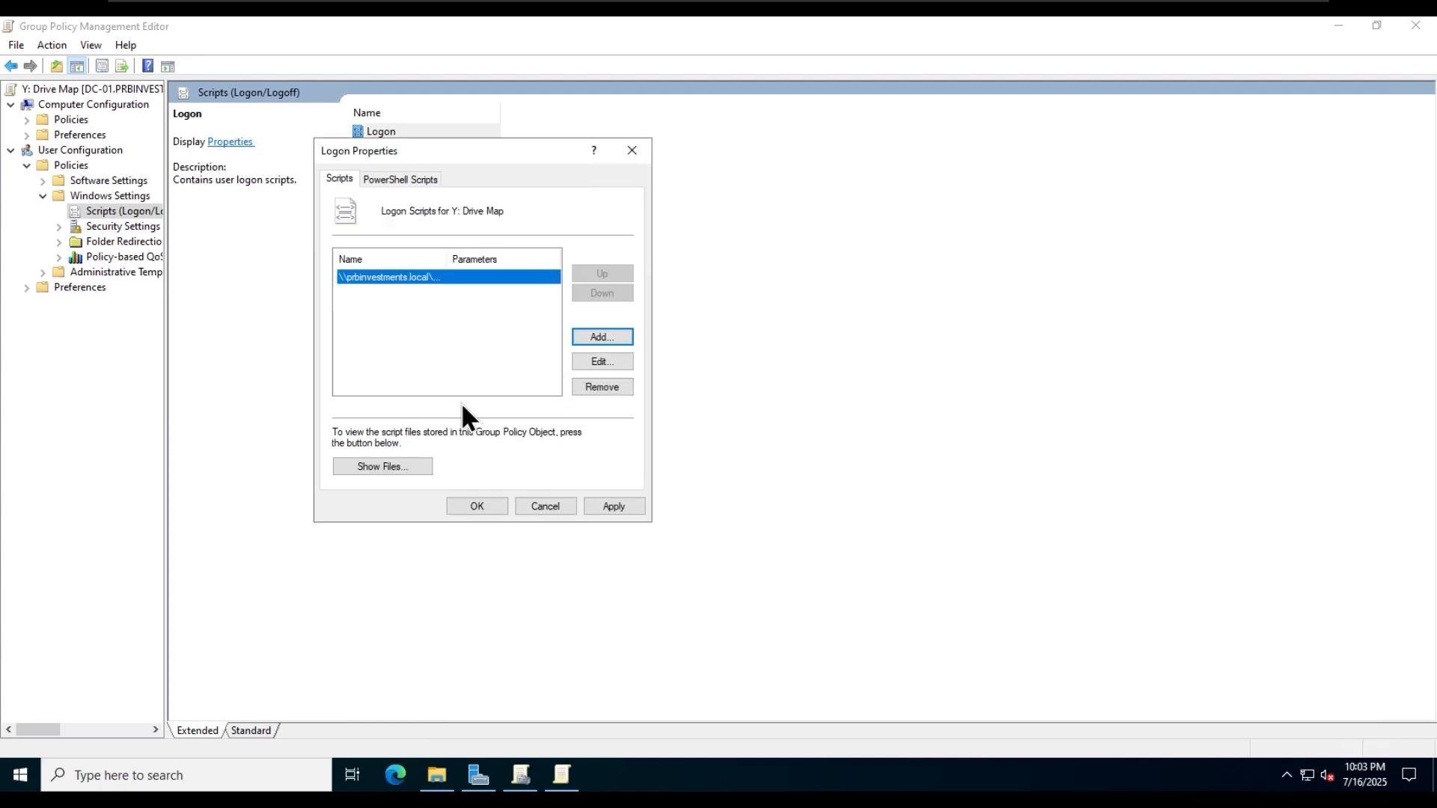
- Apply the logon script properties and close the Group Policy Management Editor
left_click(612, 506)
left_click(477, 506)
left_click(1415, 25)
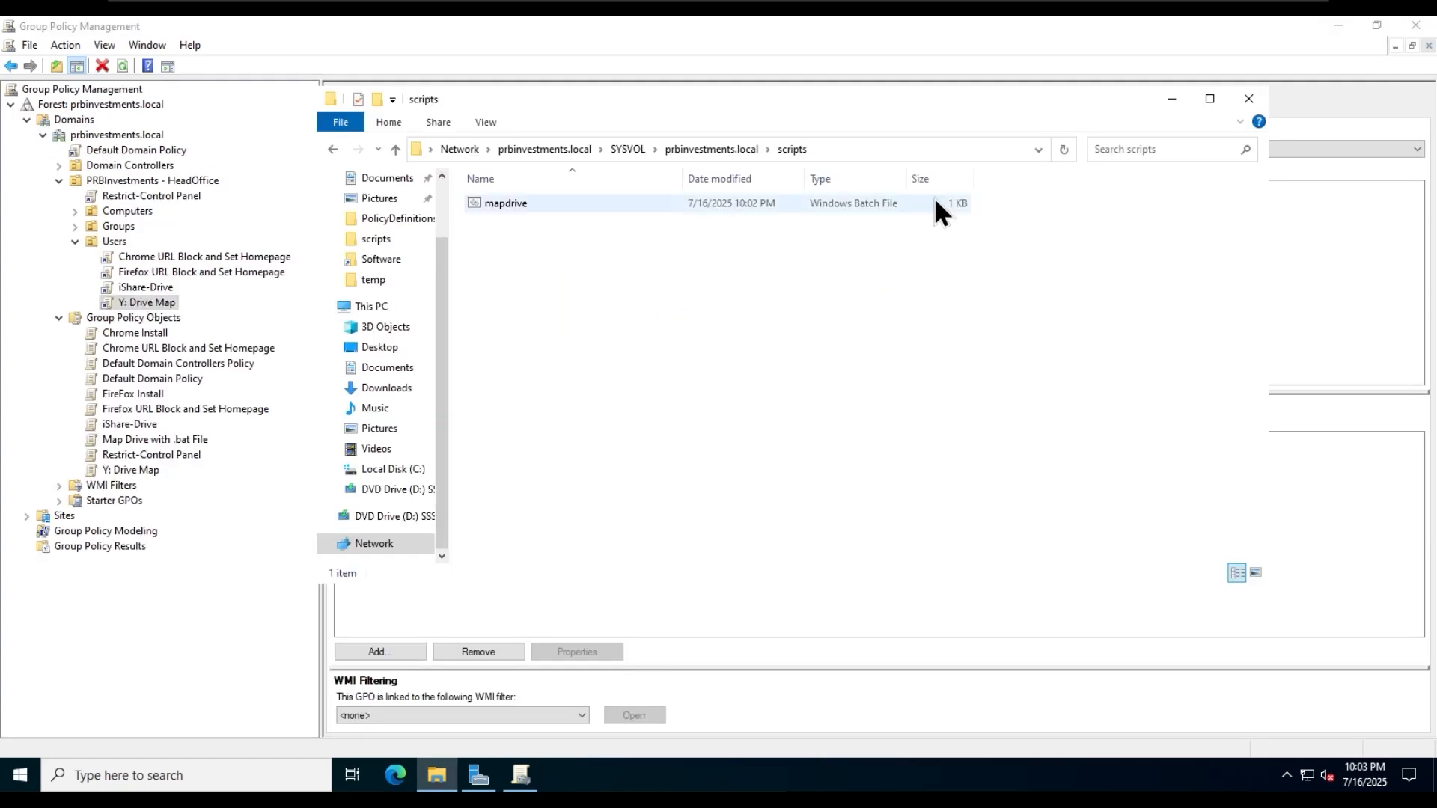
- Close the scripts folder window, switch to the first client PC's remote session and run gpupdate /force
left_click(1248, 98)
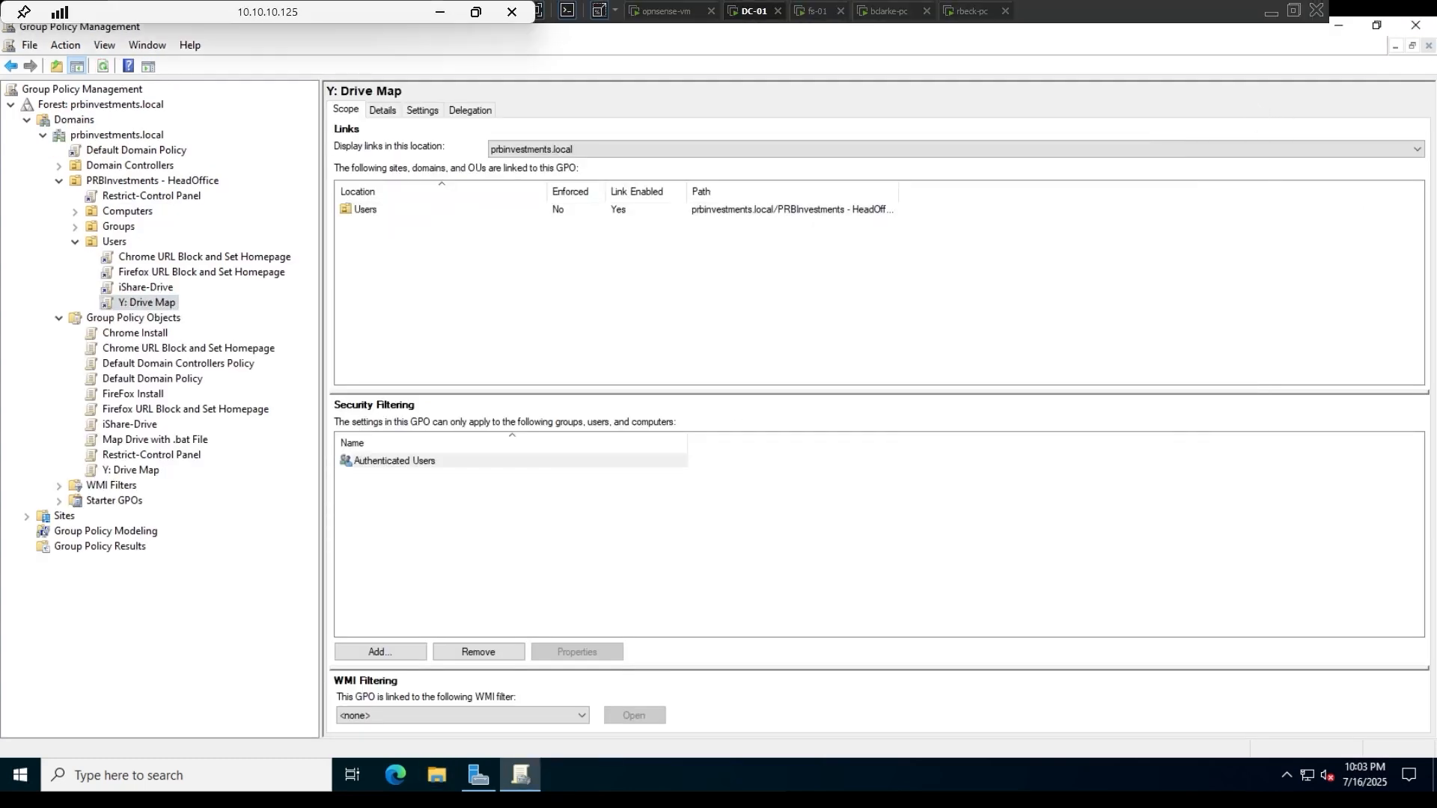
left_click(890, 10)
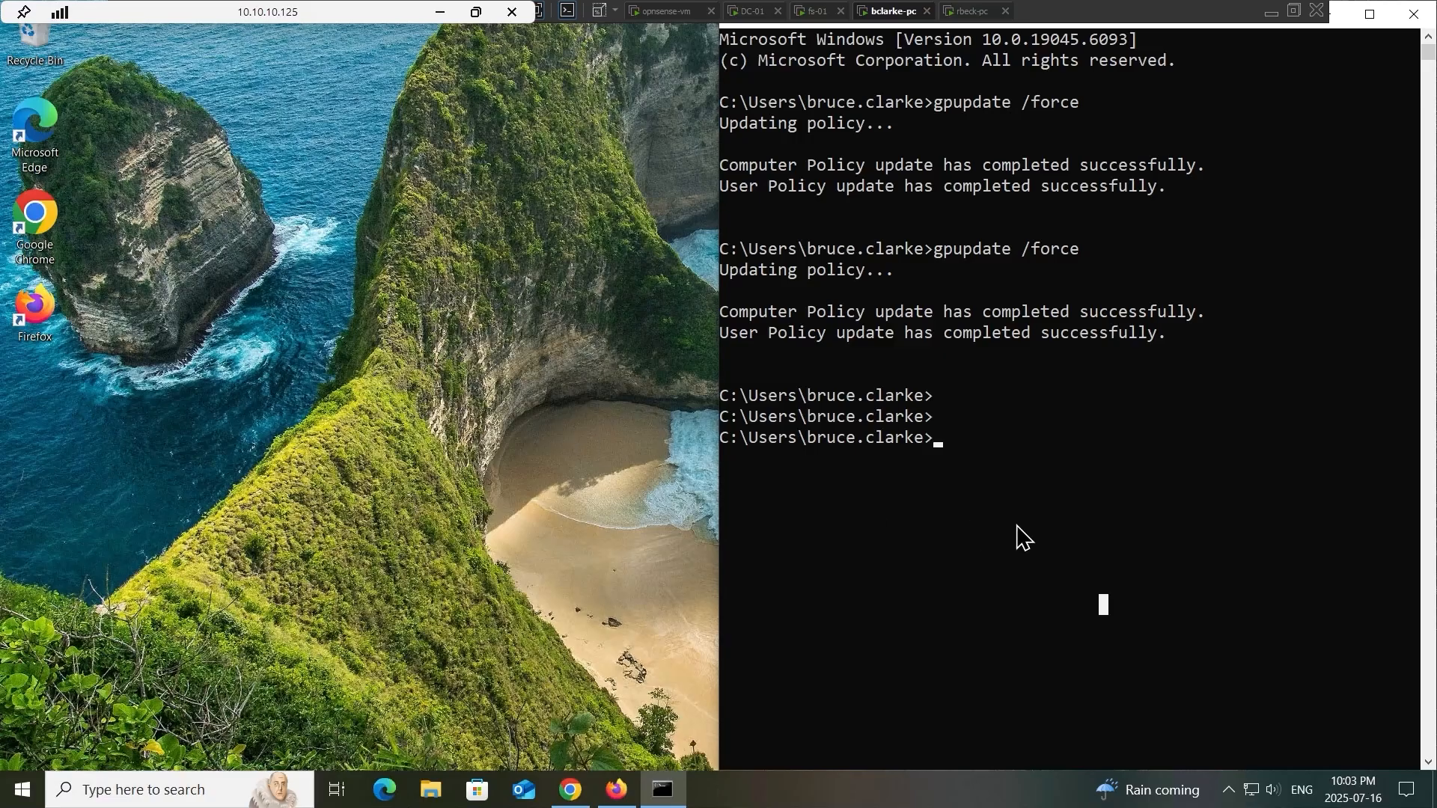
key("Up")
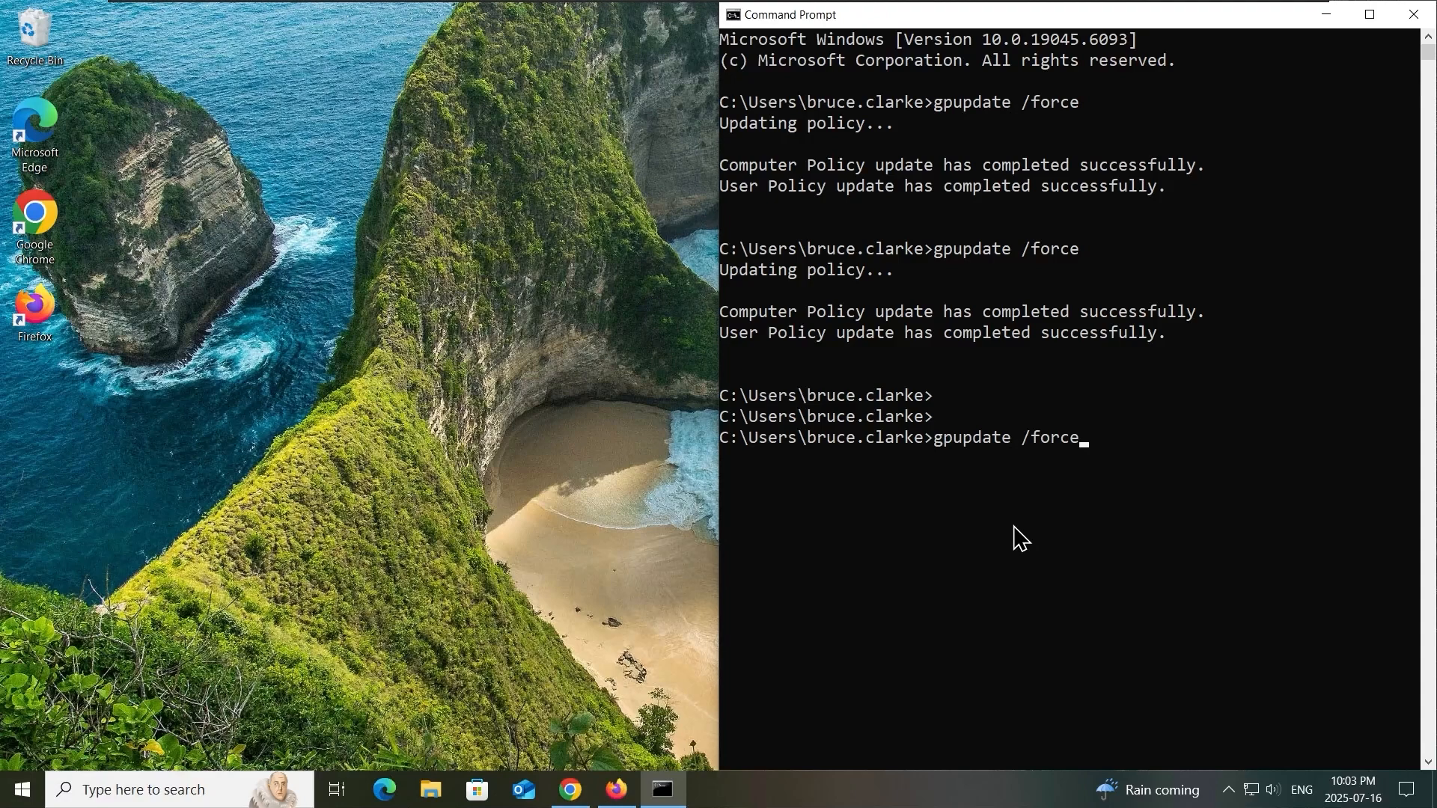
key("Return")
- Open This PC in File Explorer beside the Command Prompt and check the network locations while the policy updates
left_click(430, 791)
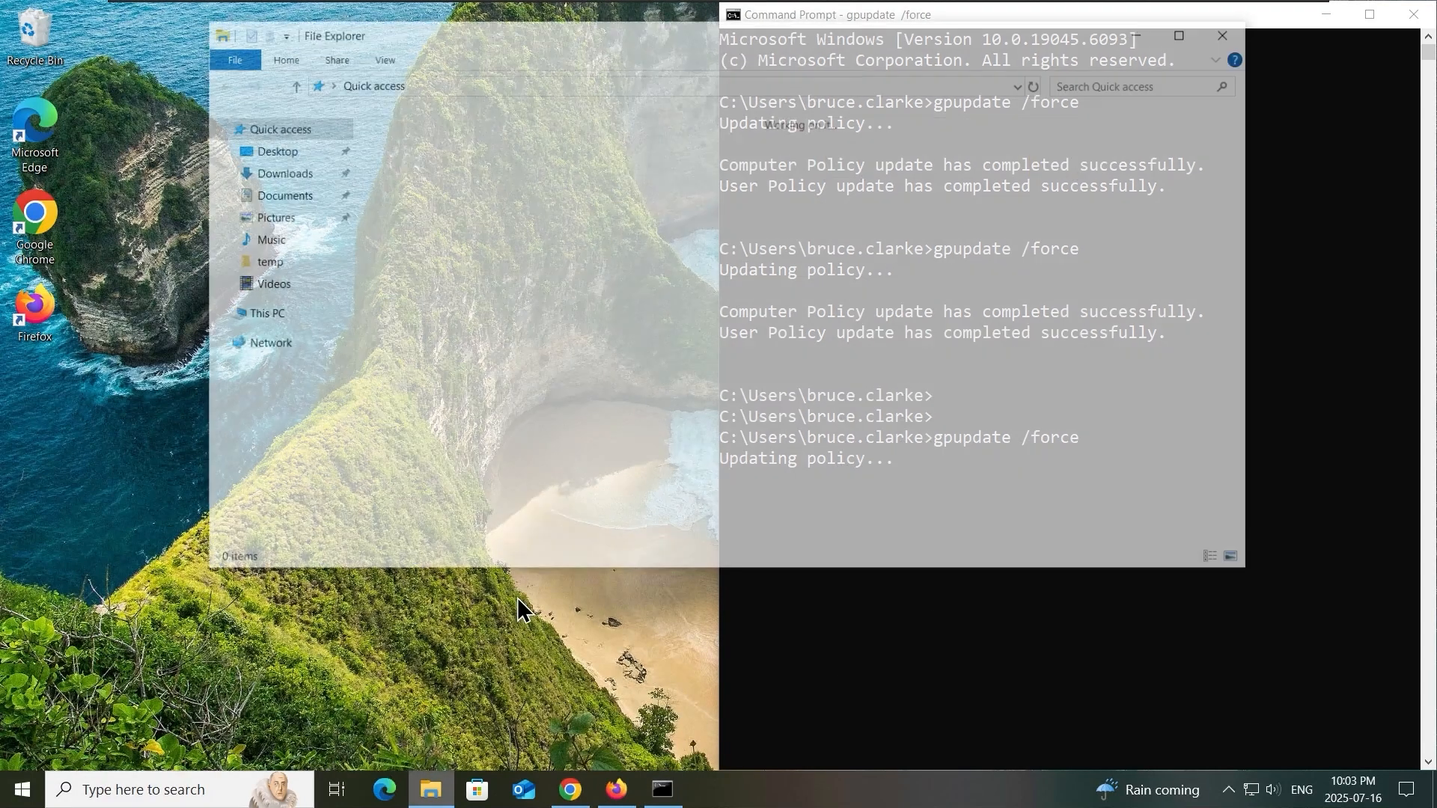
left_click_drag(807, 60, 4, 345)
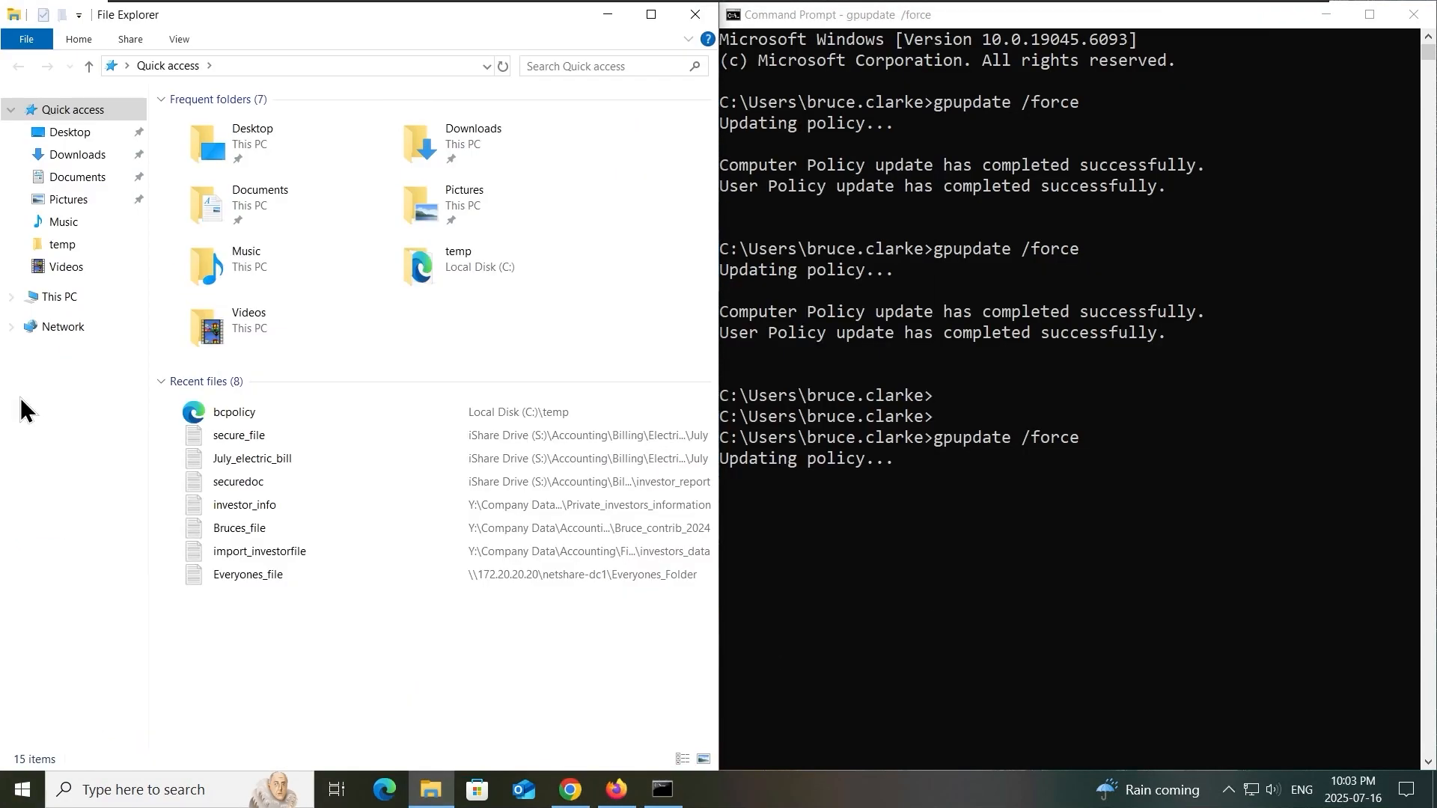
left_click(54, 299)
left_click(1066, 589)
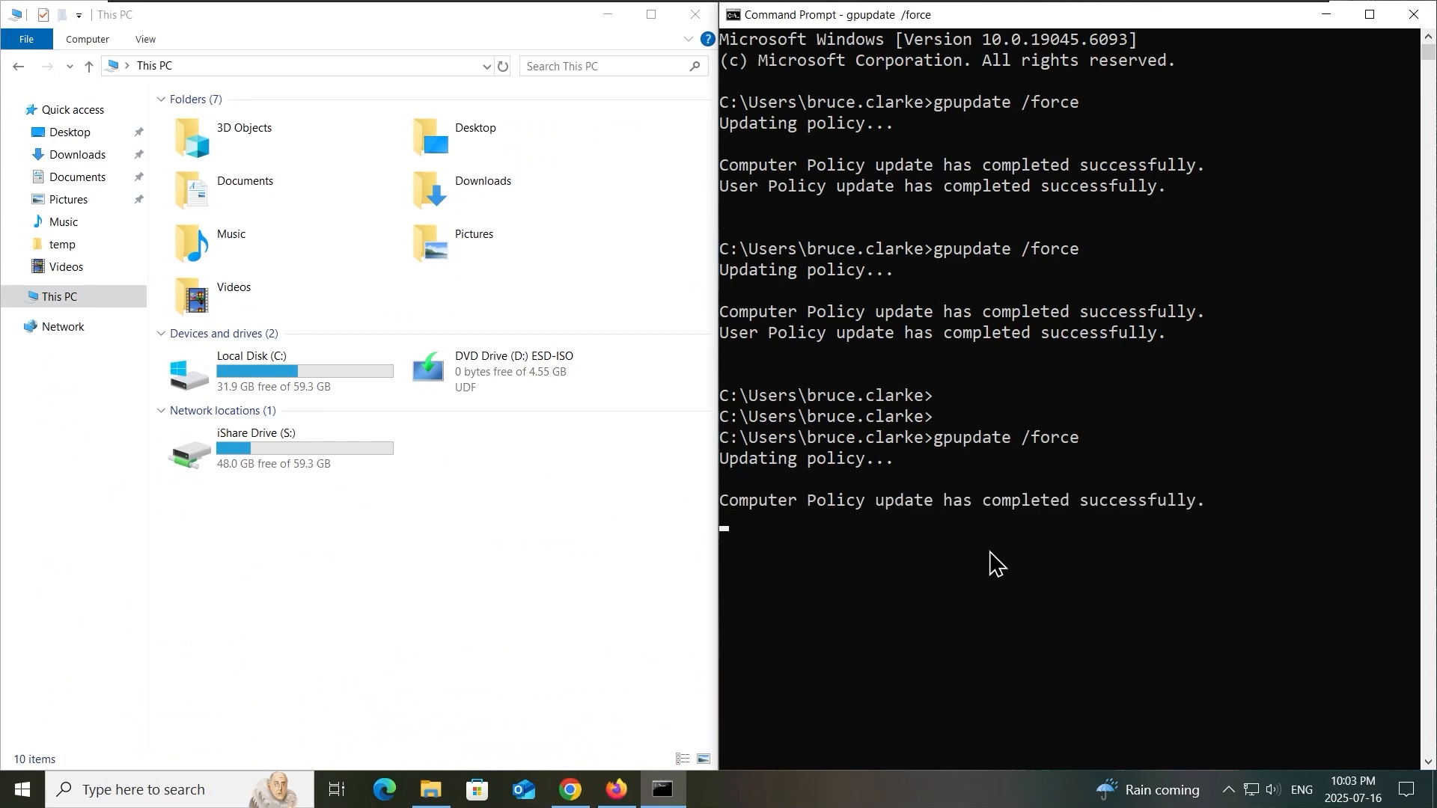
key("Return")
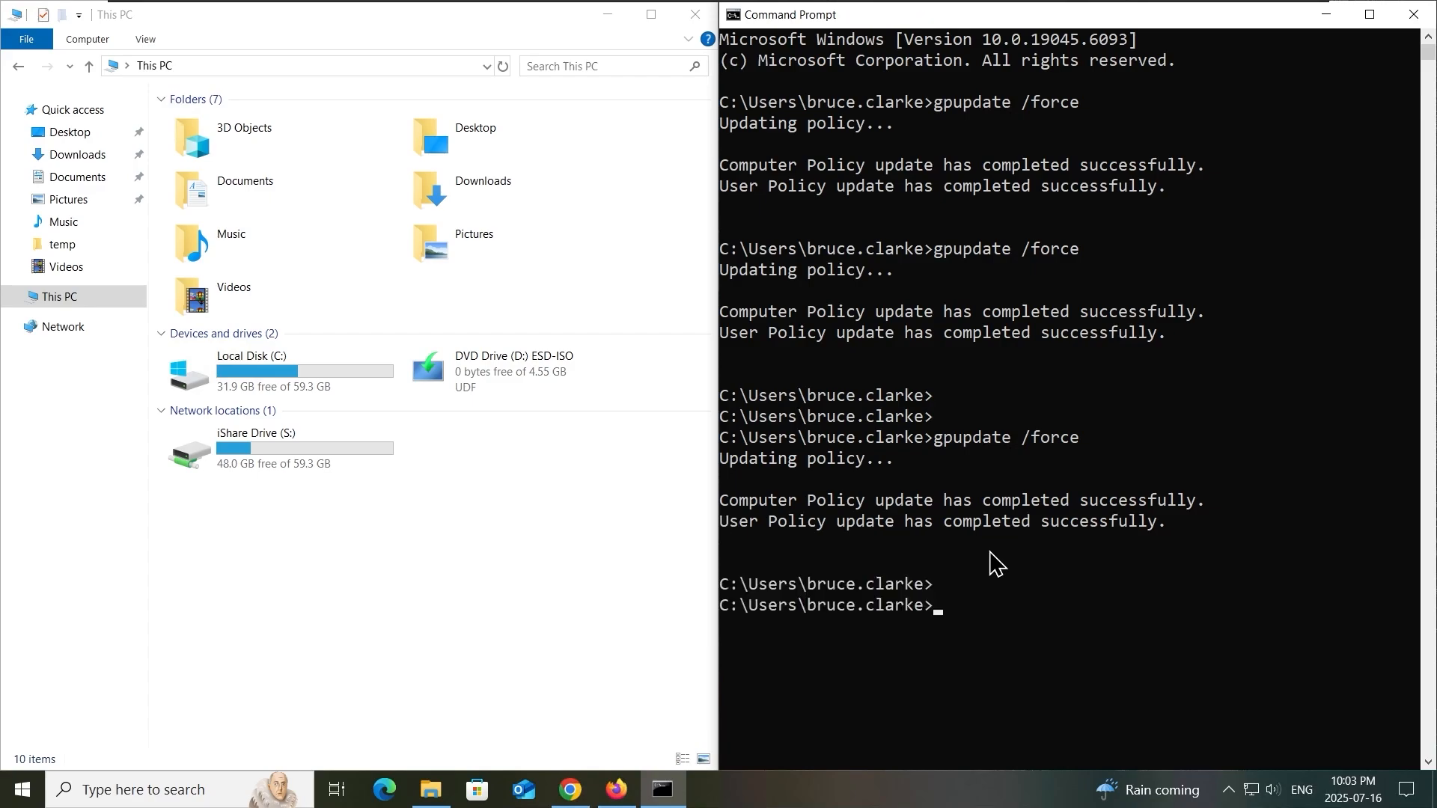
- Close the Command Prompt, sign out of Windows and sign back in with the account password
left_click(1414, 13)
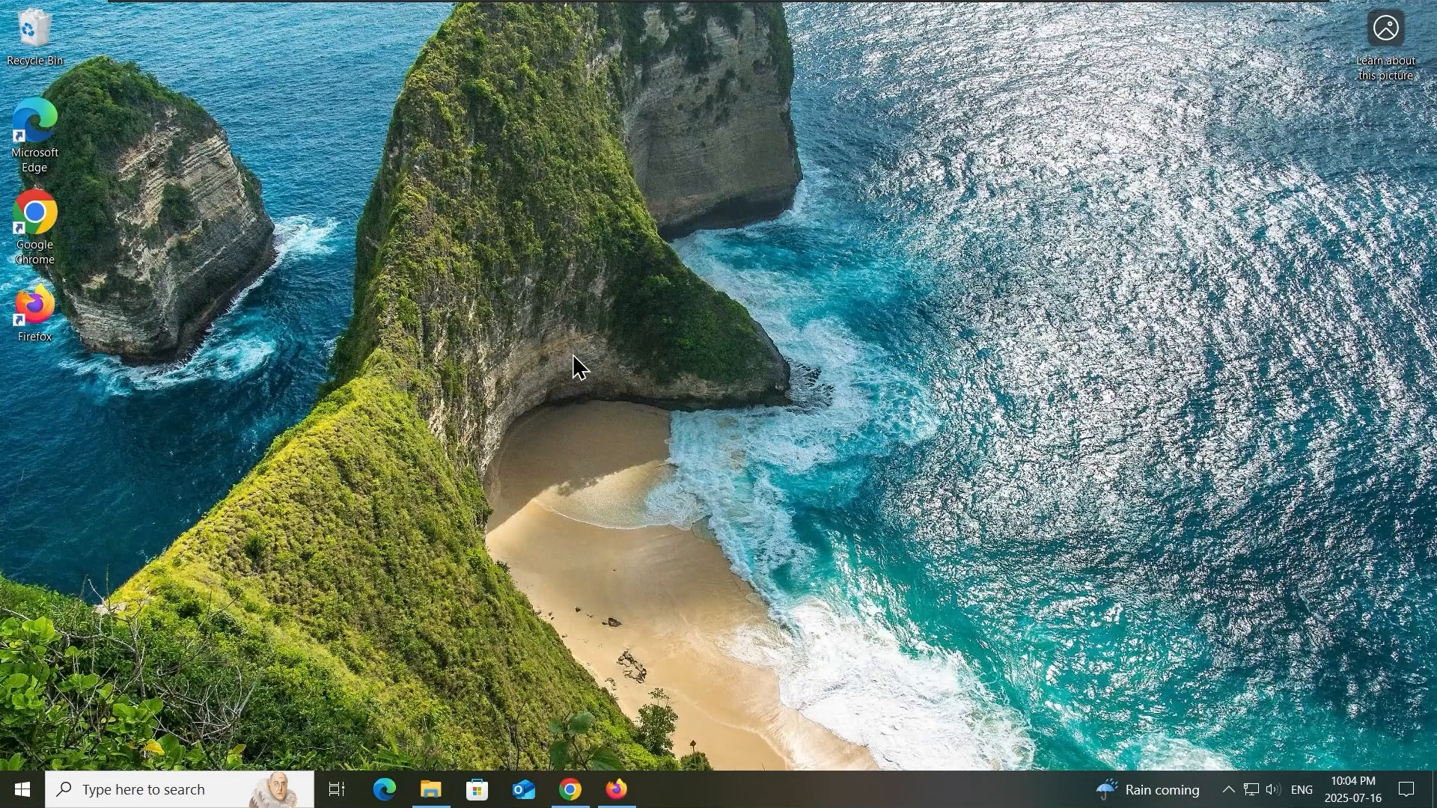
left_click(22, 790)
left_click(61, 567)
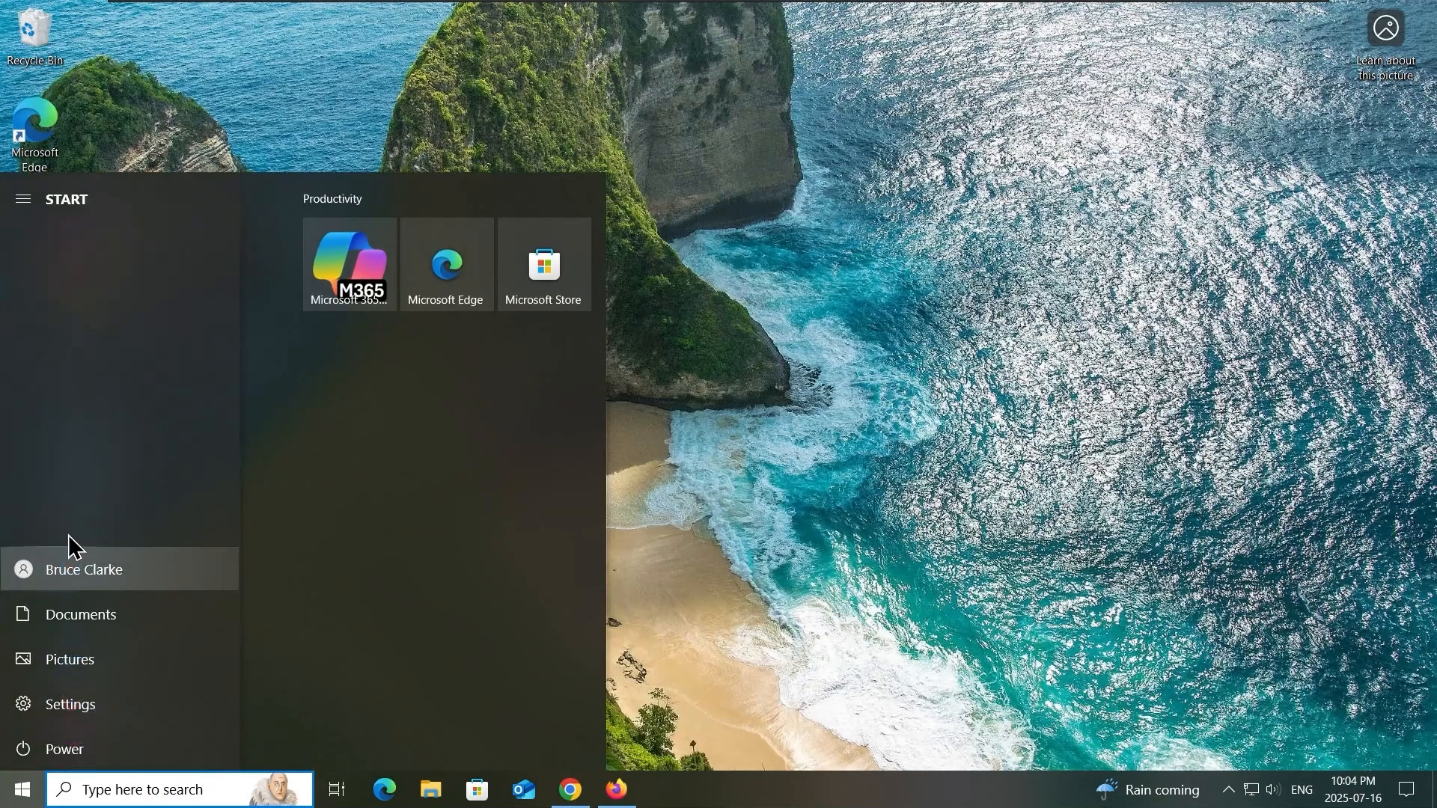
left_click(88, 518)
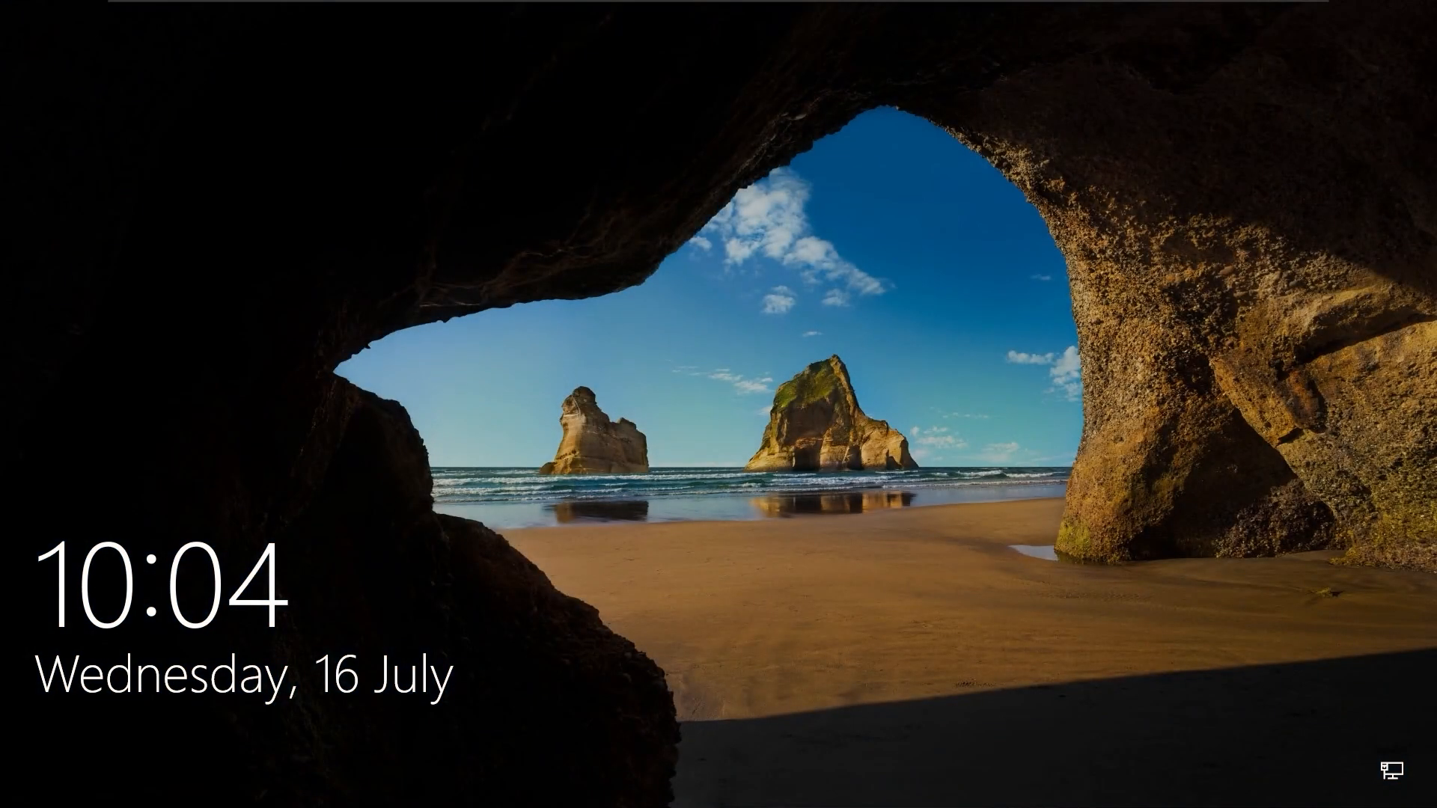
left_click(336, 452)
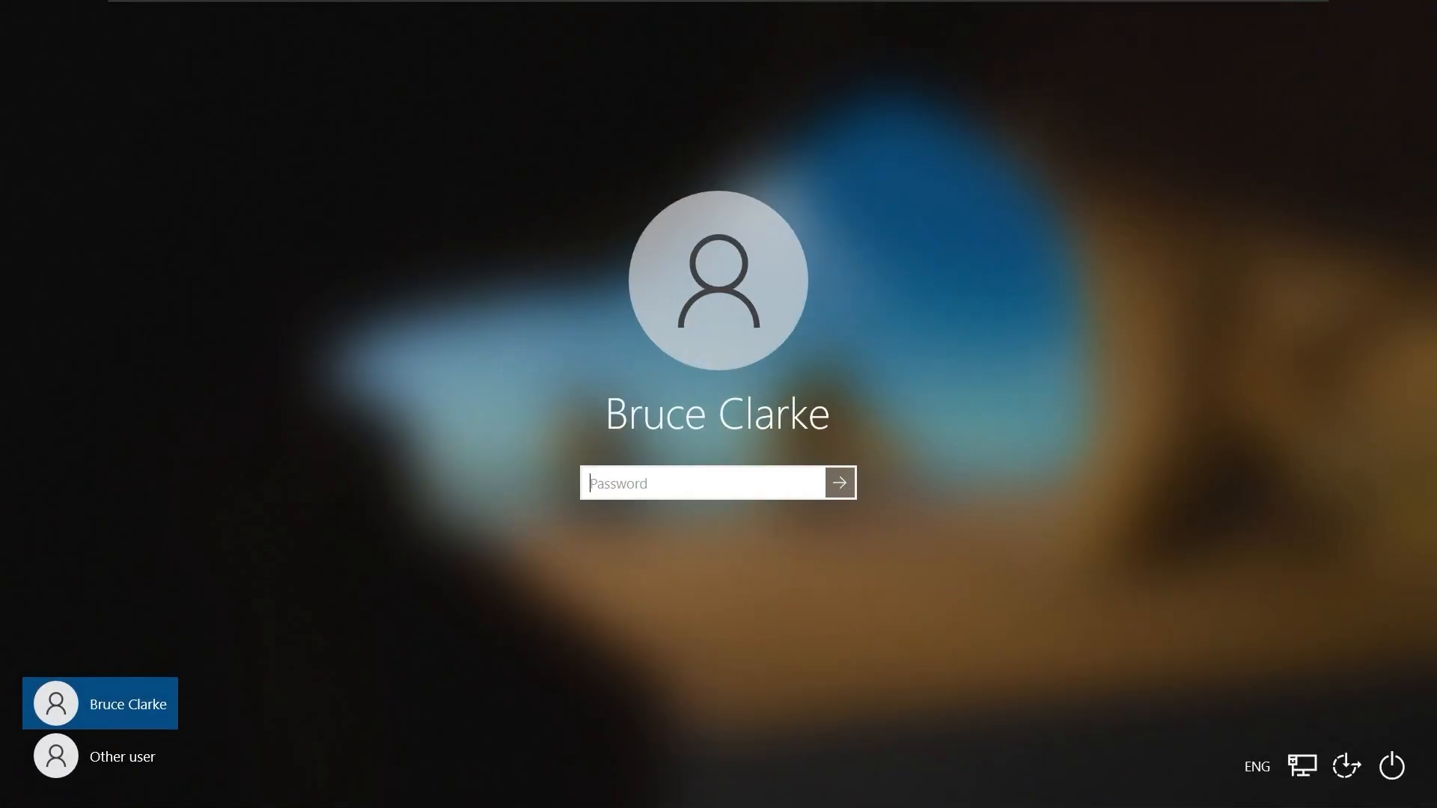
type("••••••••••")
key("Return")
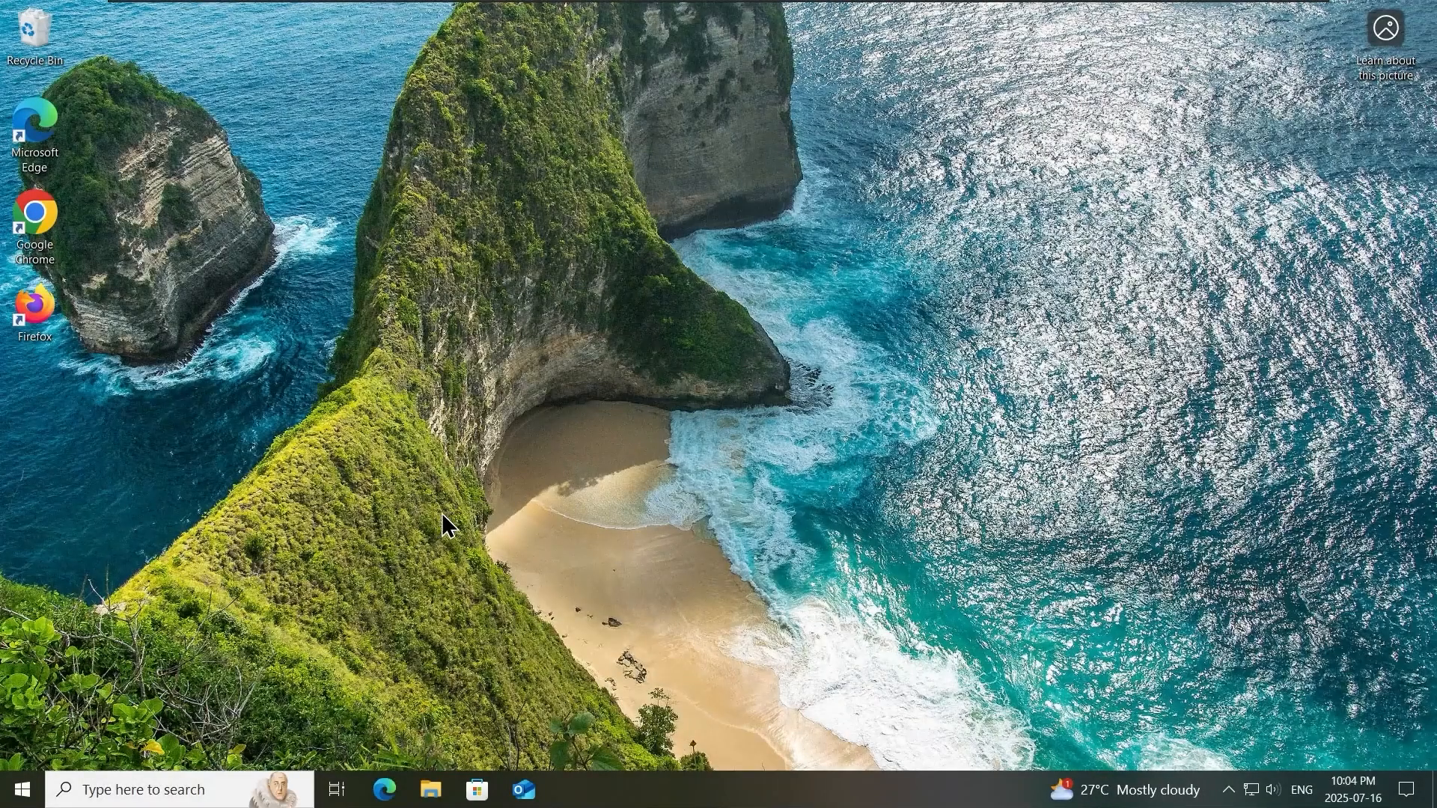
- Check This PC for the mapped network drive and open netshare-fs1 (Y:)
left_click(433, 791)
left_click(260, 314)
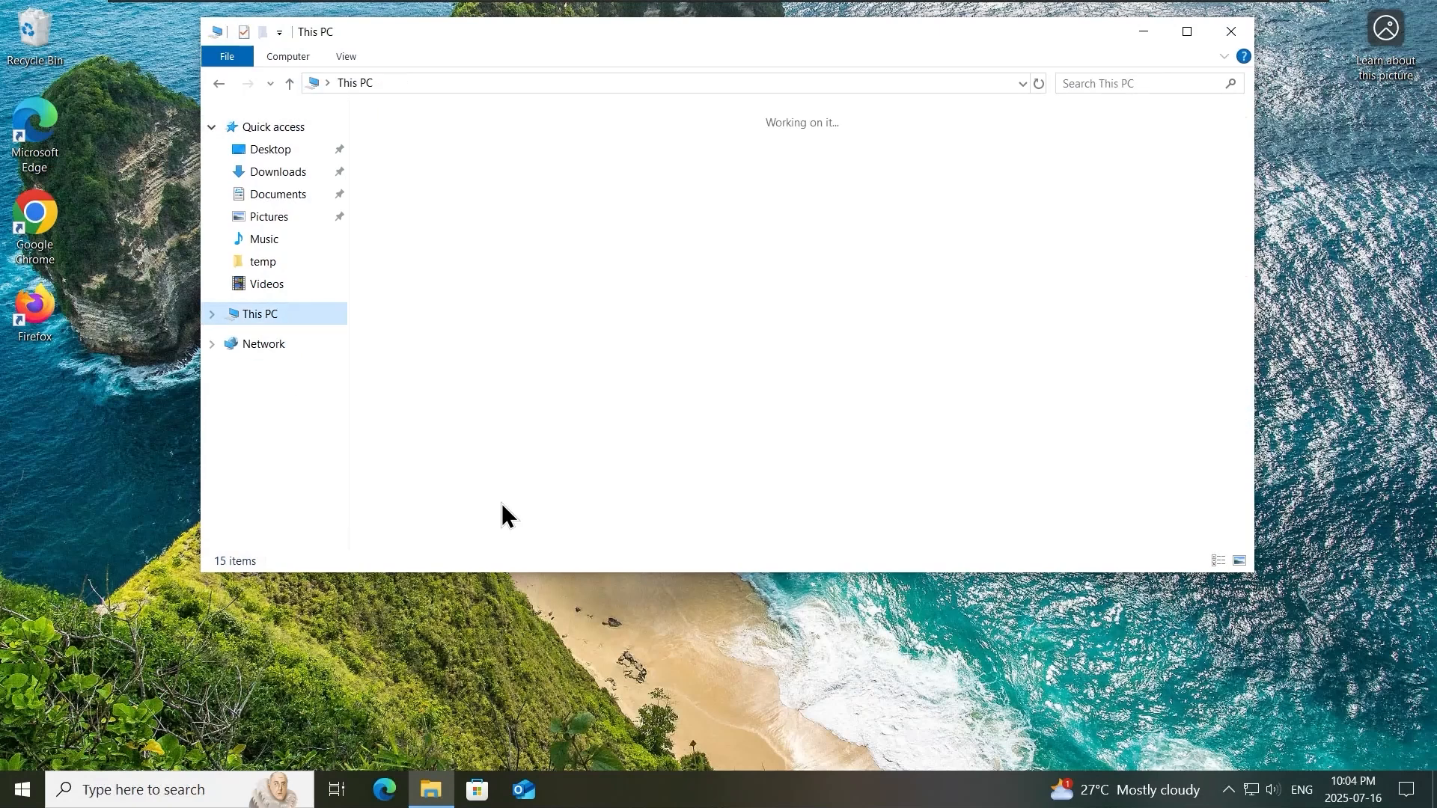
mouse_move(814, 425)
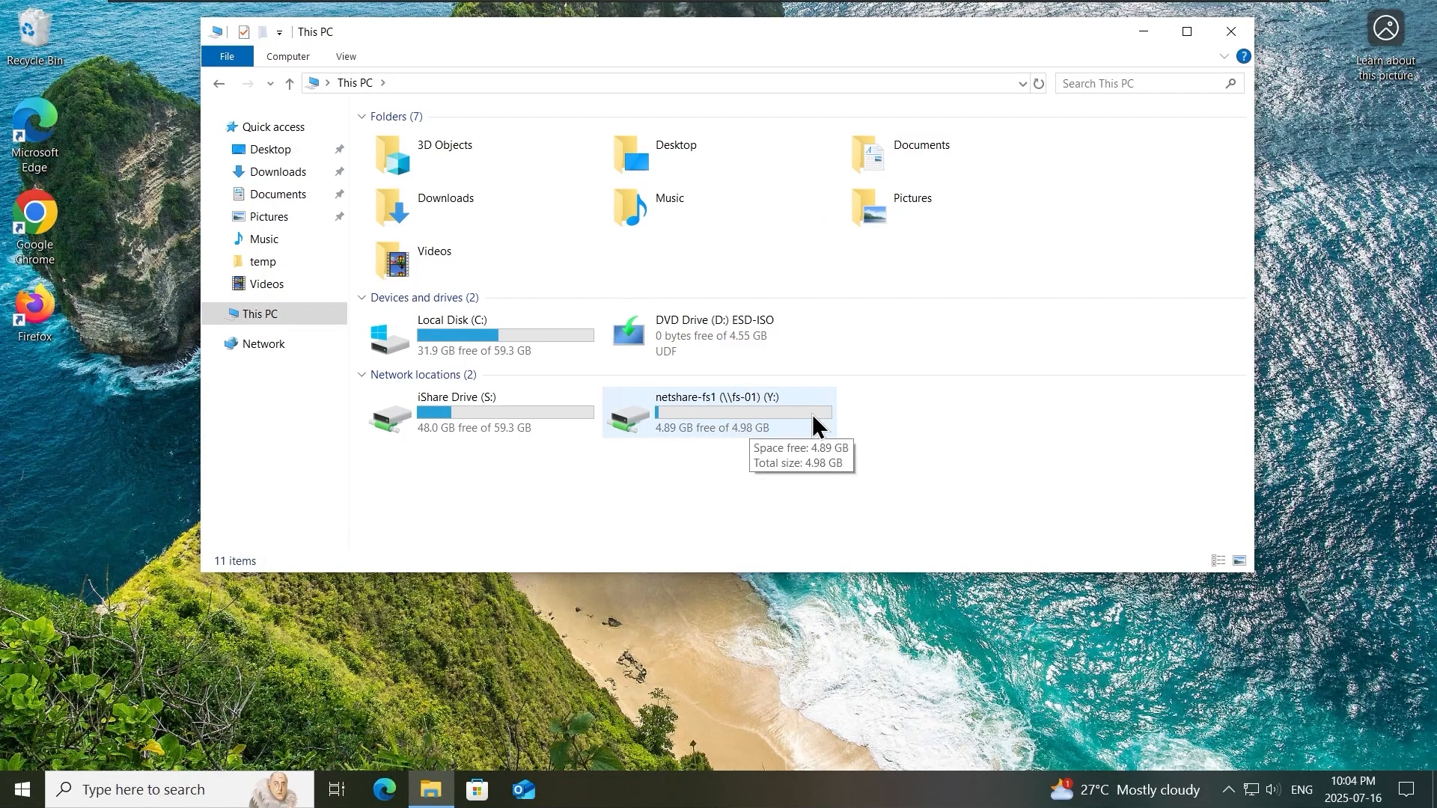
double_click(773, 417)
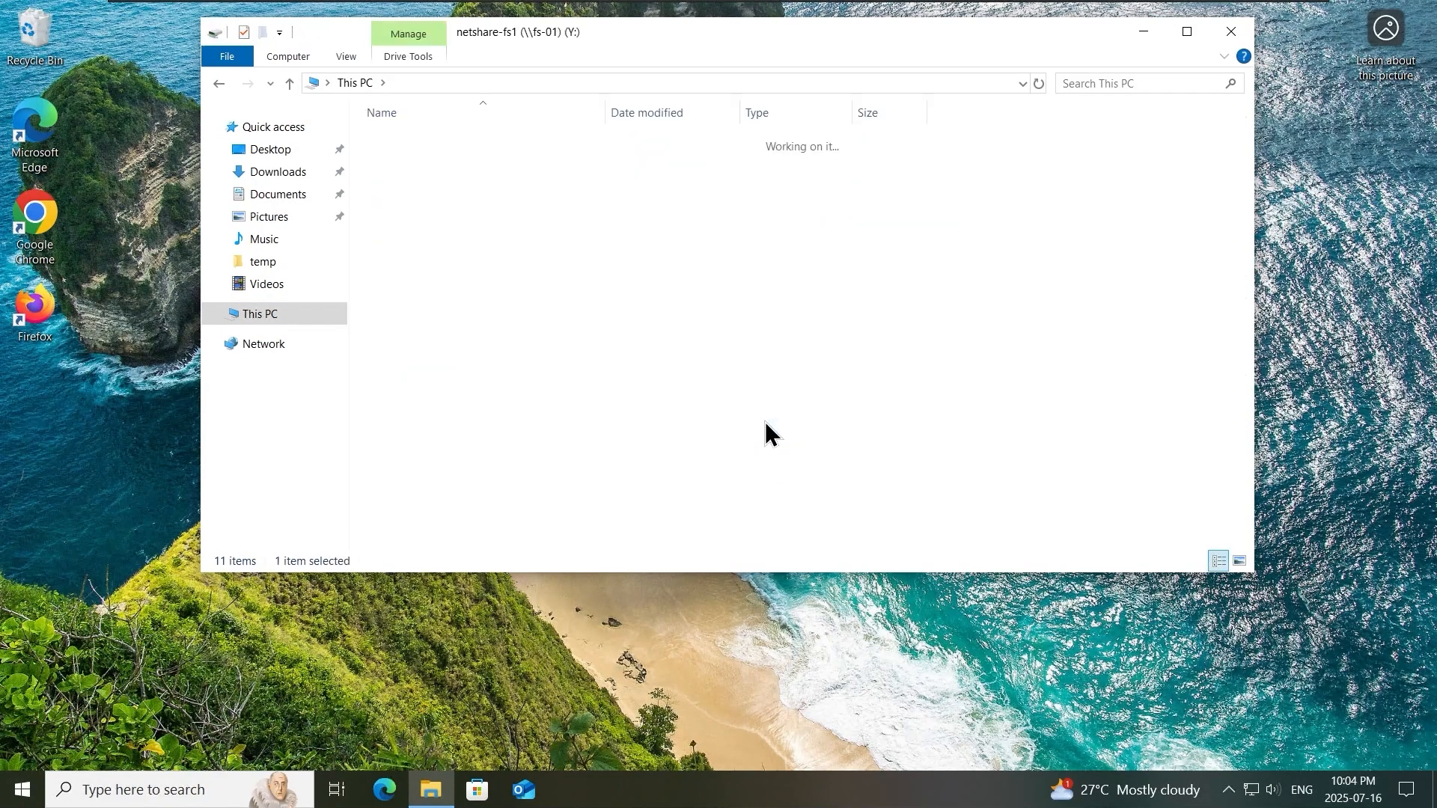
- Examine the Accounting, Executives, Operations, Human Resources and Software folders on the Y: drive, returning to its root
double_click(477, 142)
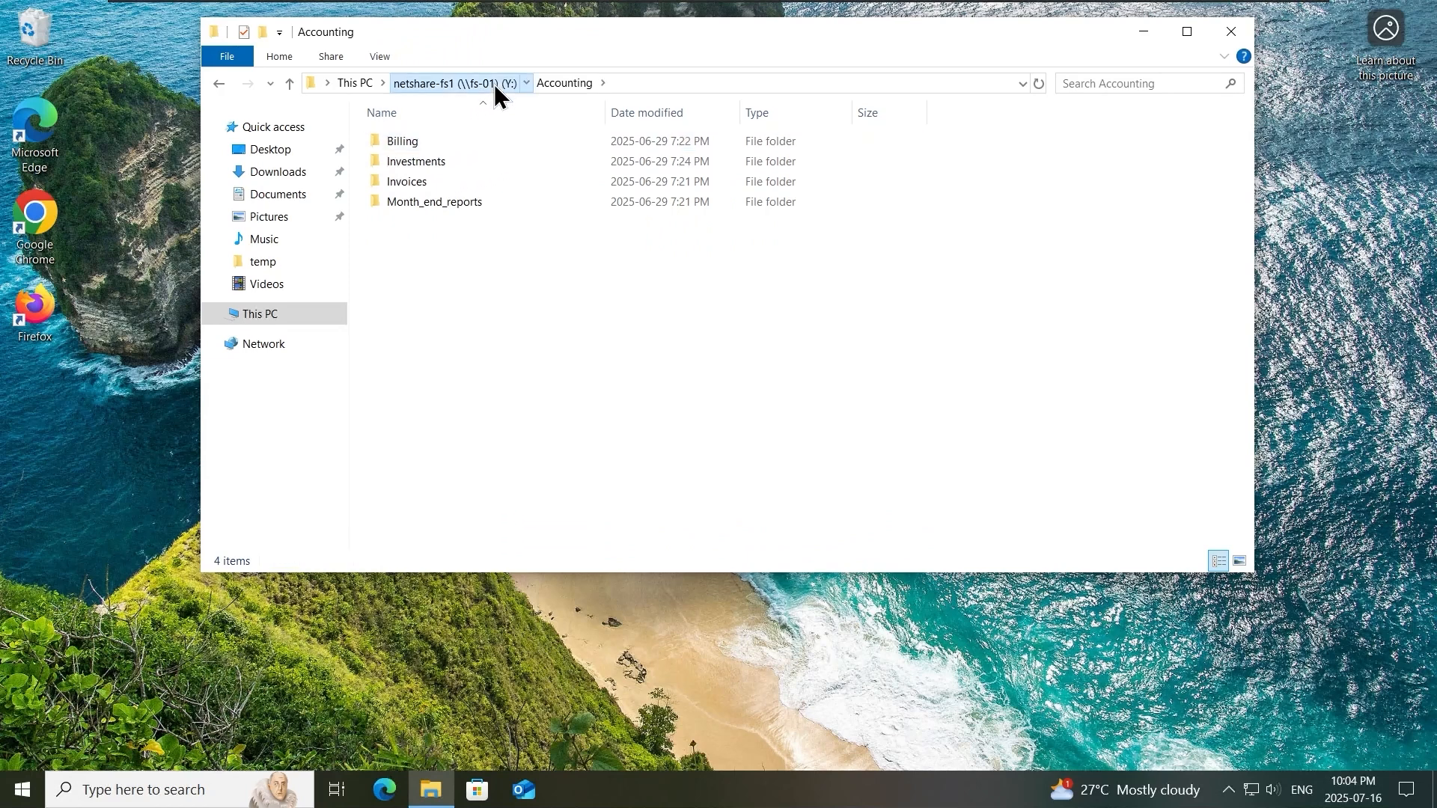
left_click(494, 83)
double_click(501, 163)
left_click(490, 87)
left_click(482, 218)
double_click(482, 216)
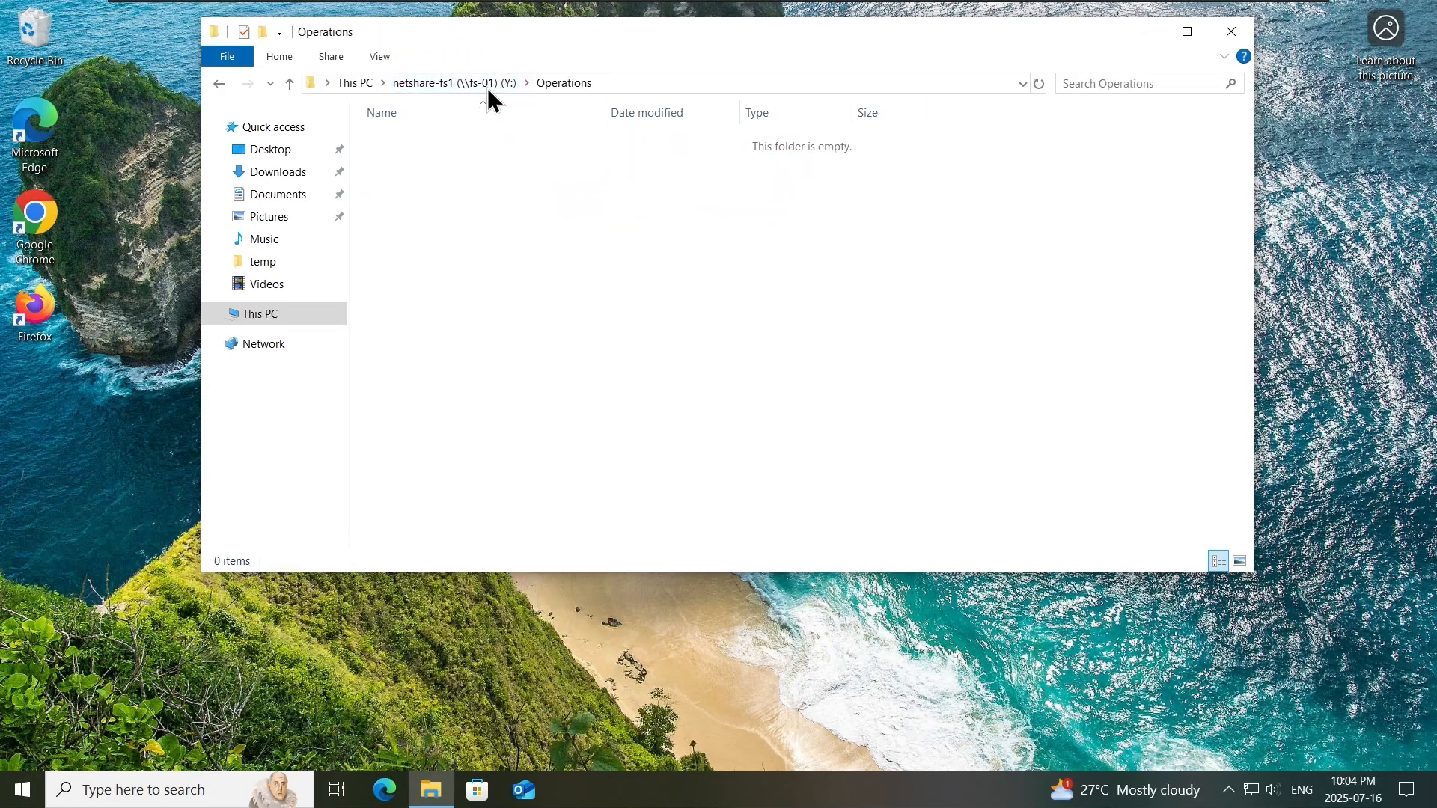
left_click(487, 85)
double_click(472, 181)
left_click(490, 90)
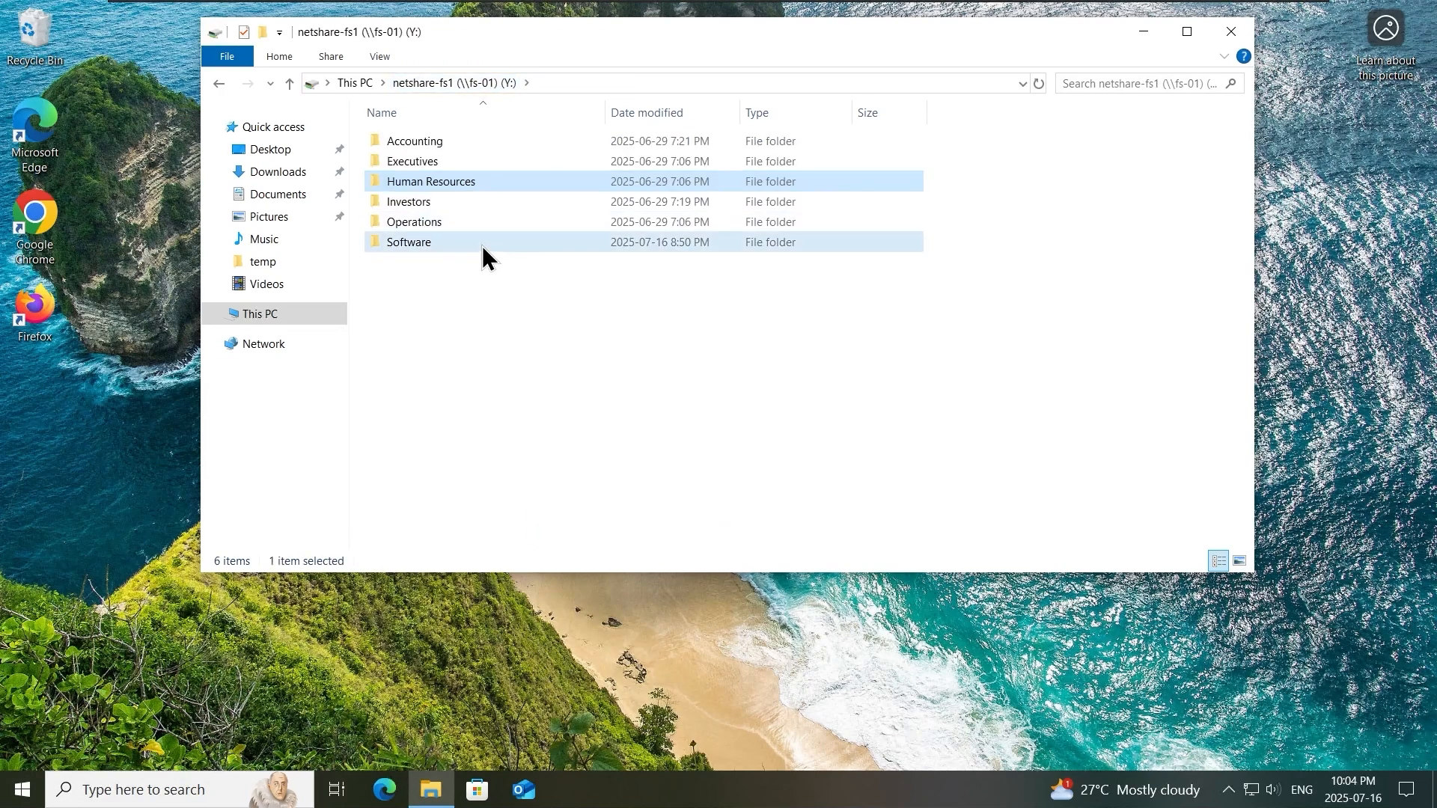
double_click(482, 244)
left_click(480, 88)
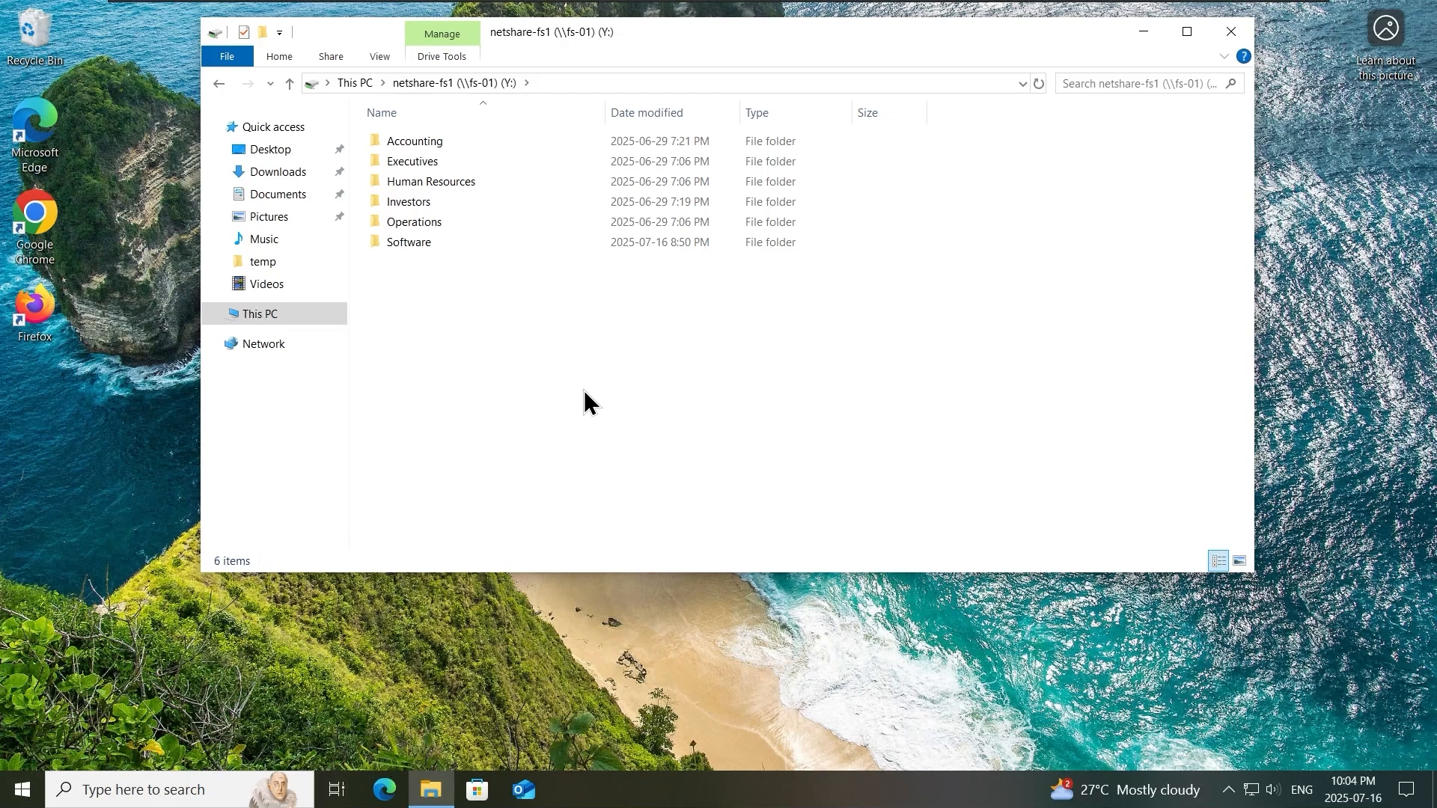
right_click(39, 45)
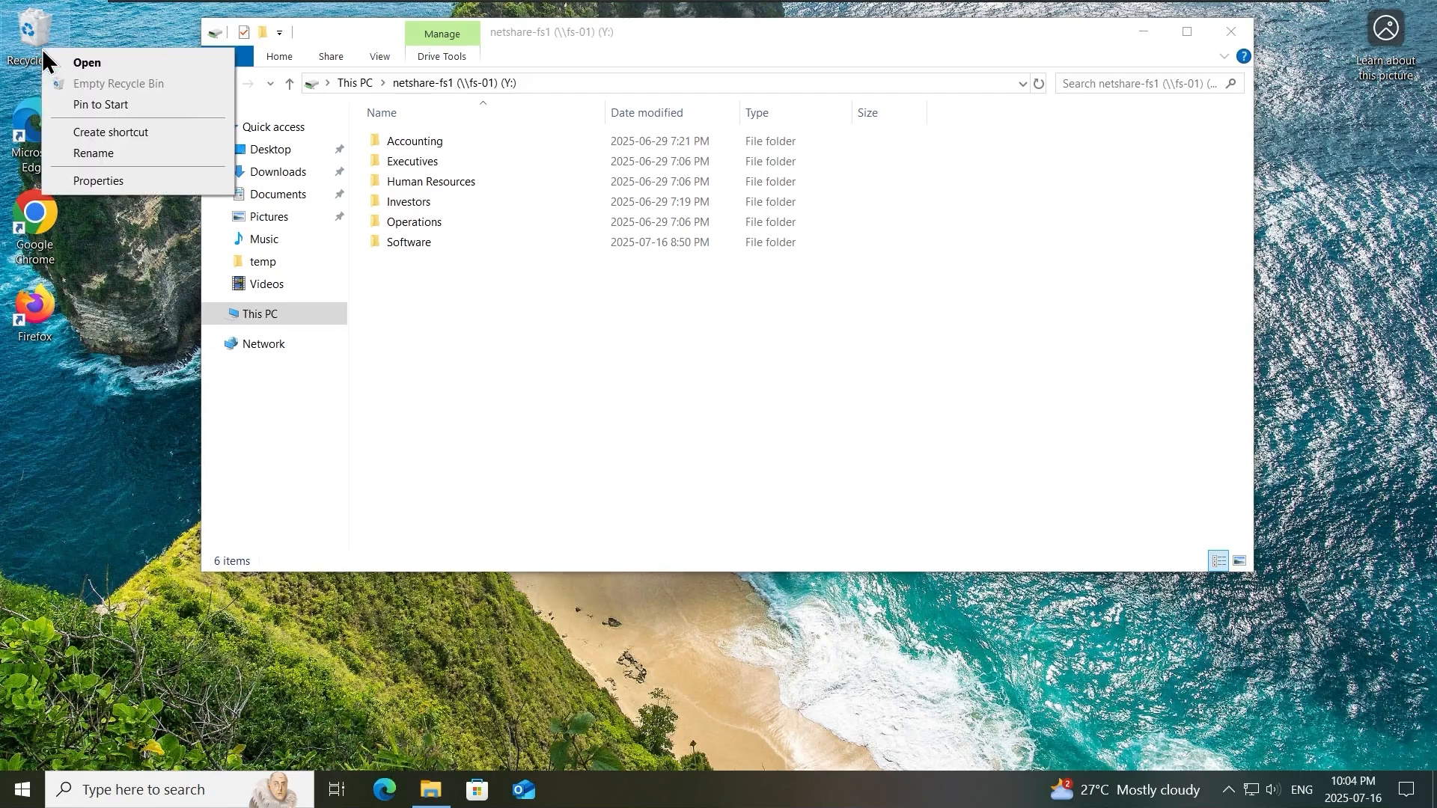
left_click(763, 414)
left_click(673, 627)
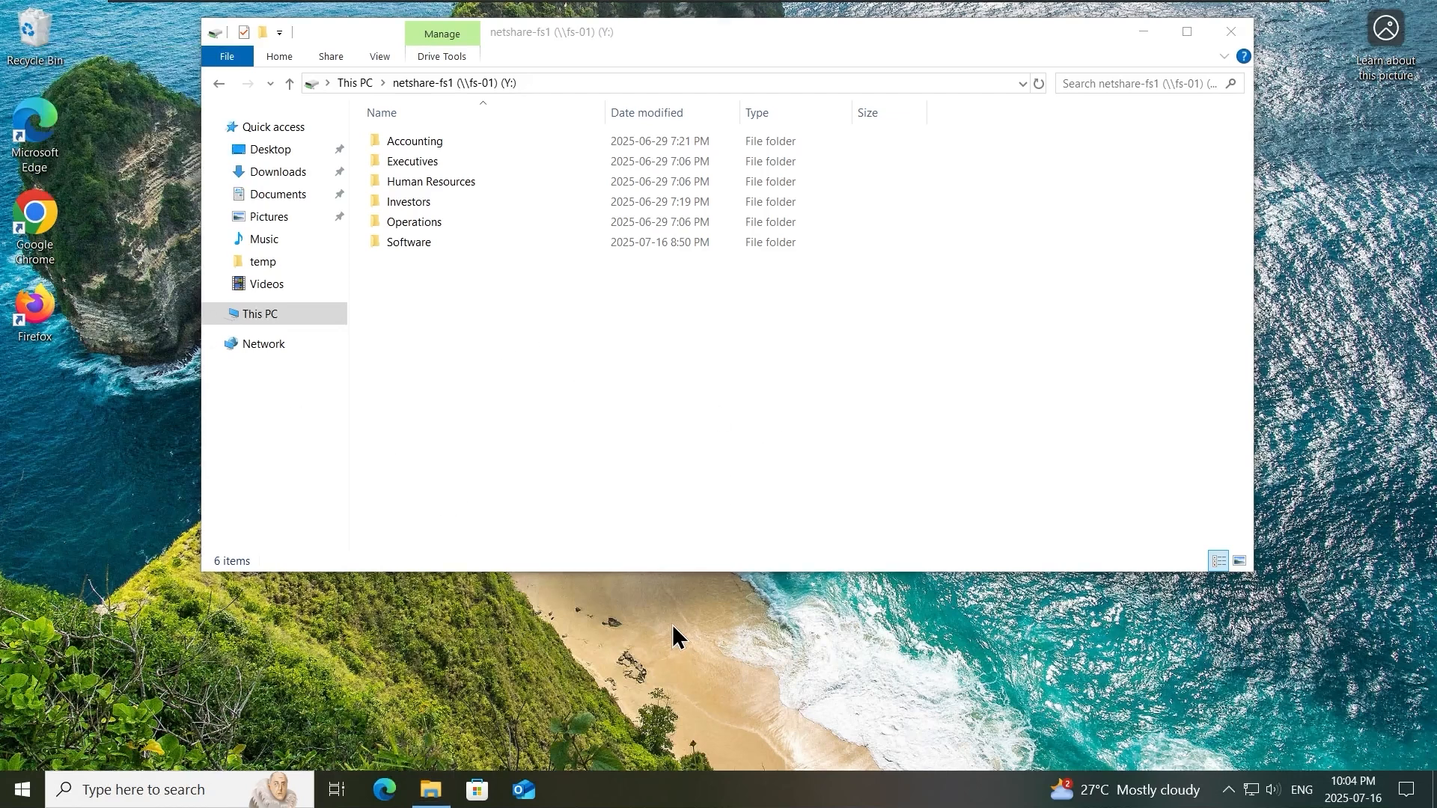
left_click(678, 470)
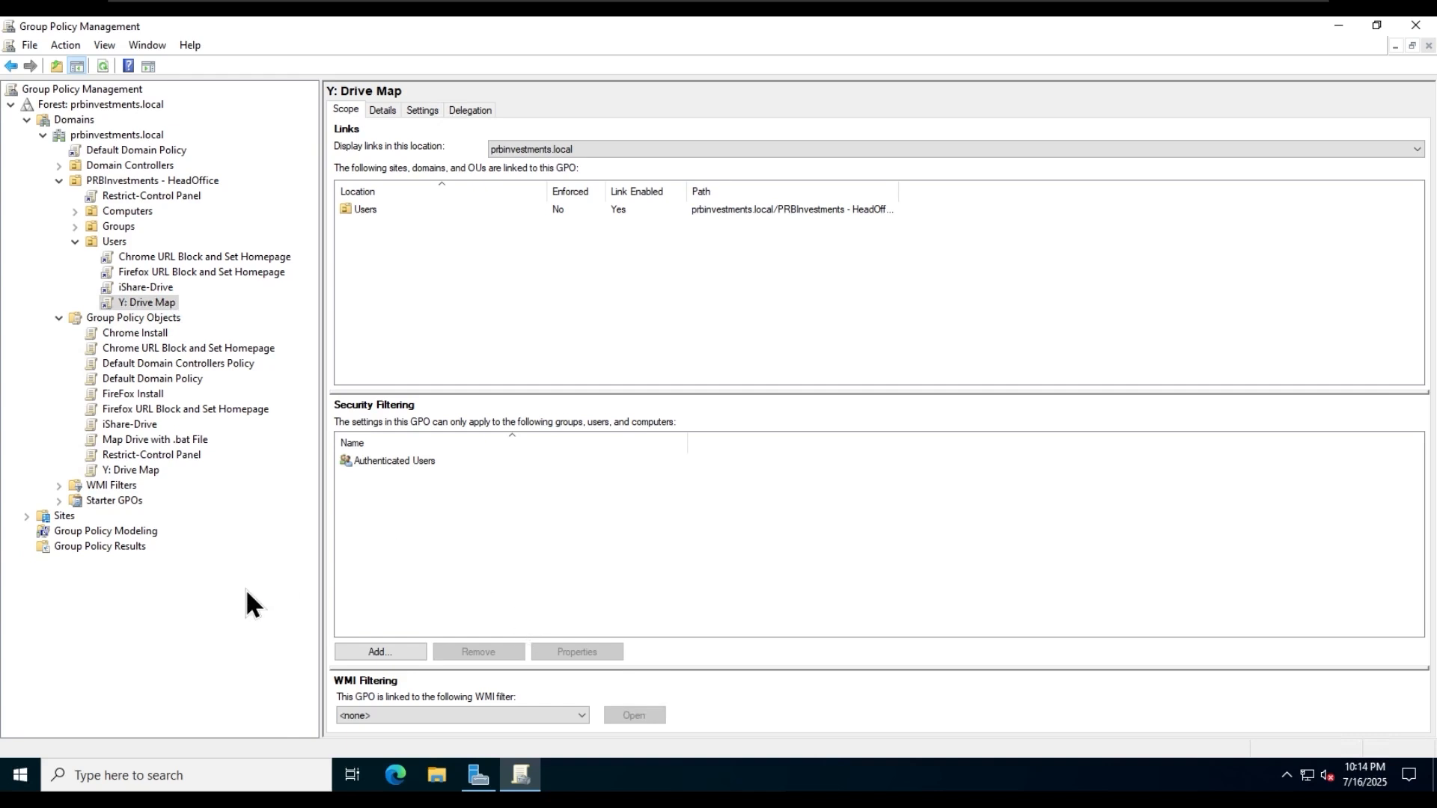
- Start Windows PowerShell ISE on the server and define the variable $vpnName = "prbVPN" in a new script
left_click(23, 775)
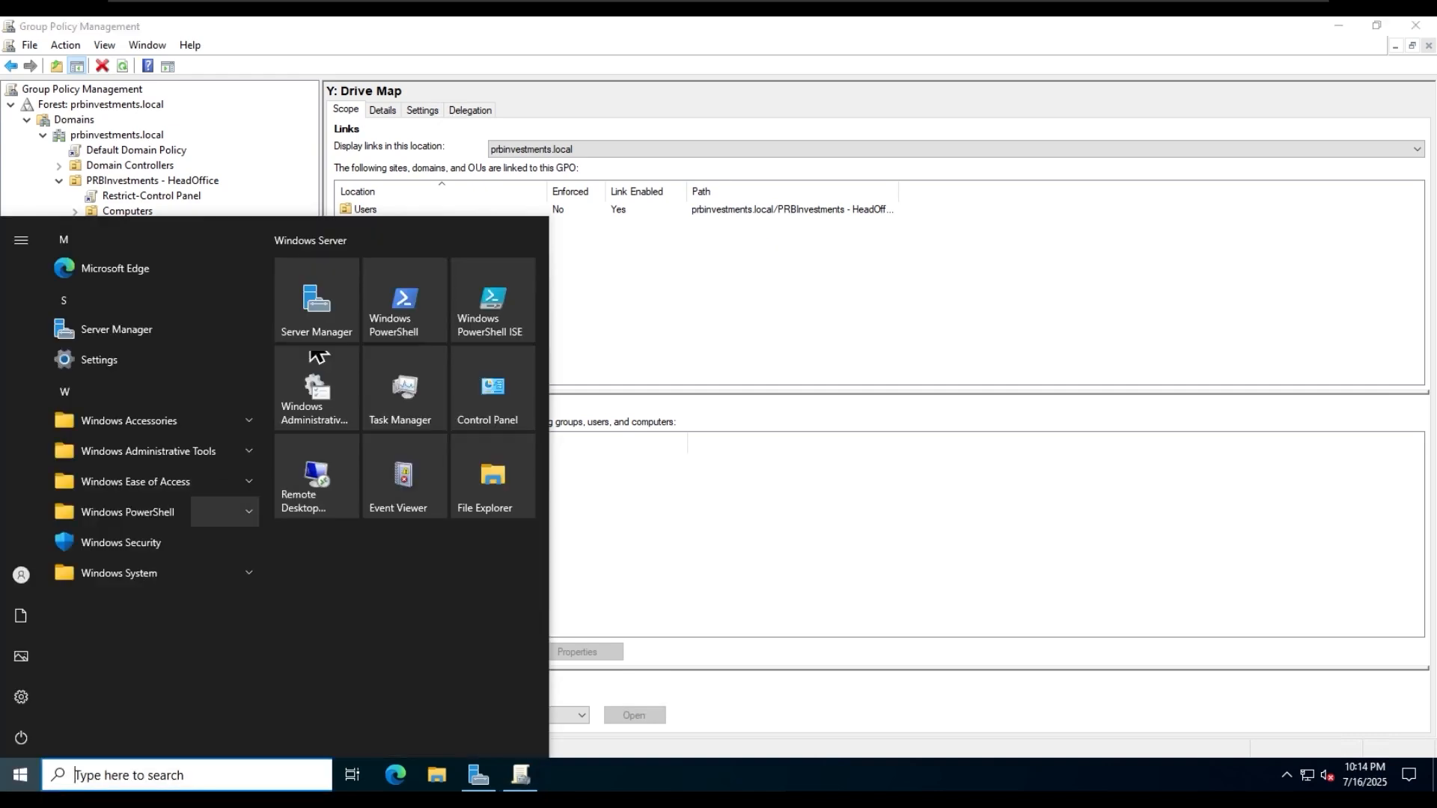
left_click(476, 301)
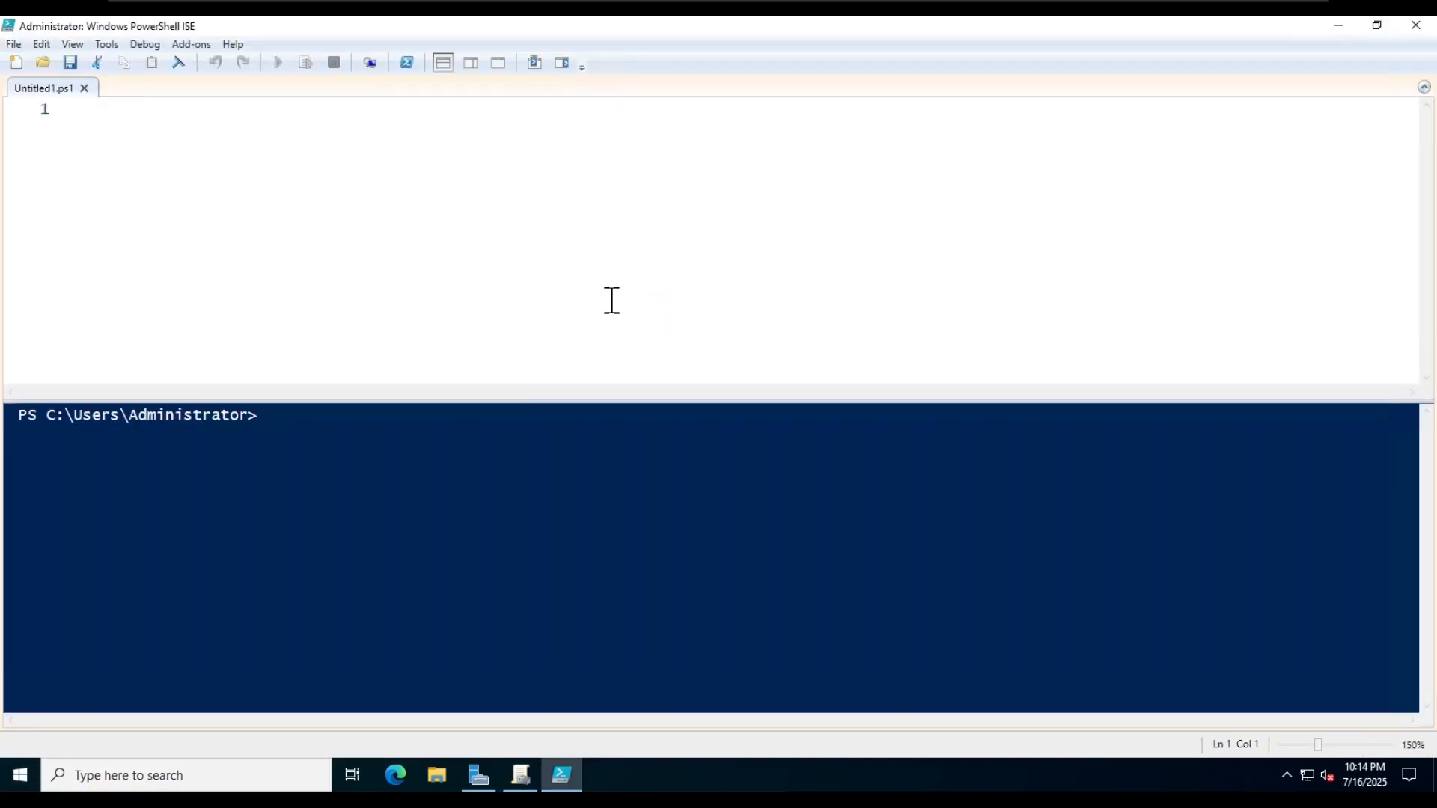
type("$vpnm")
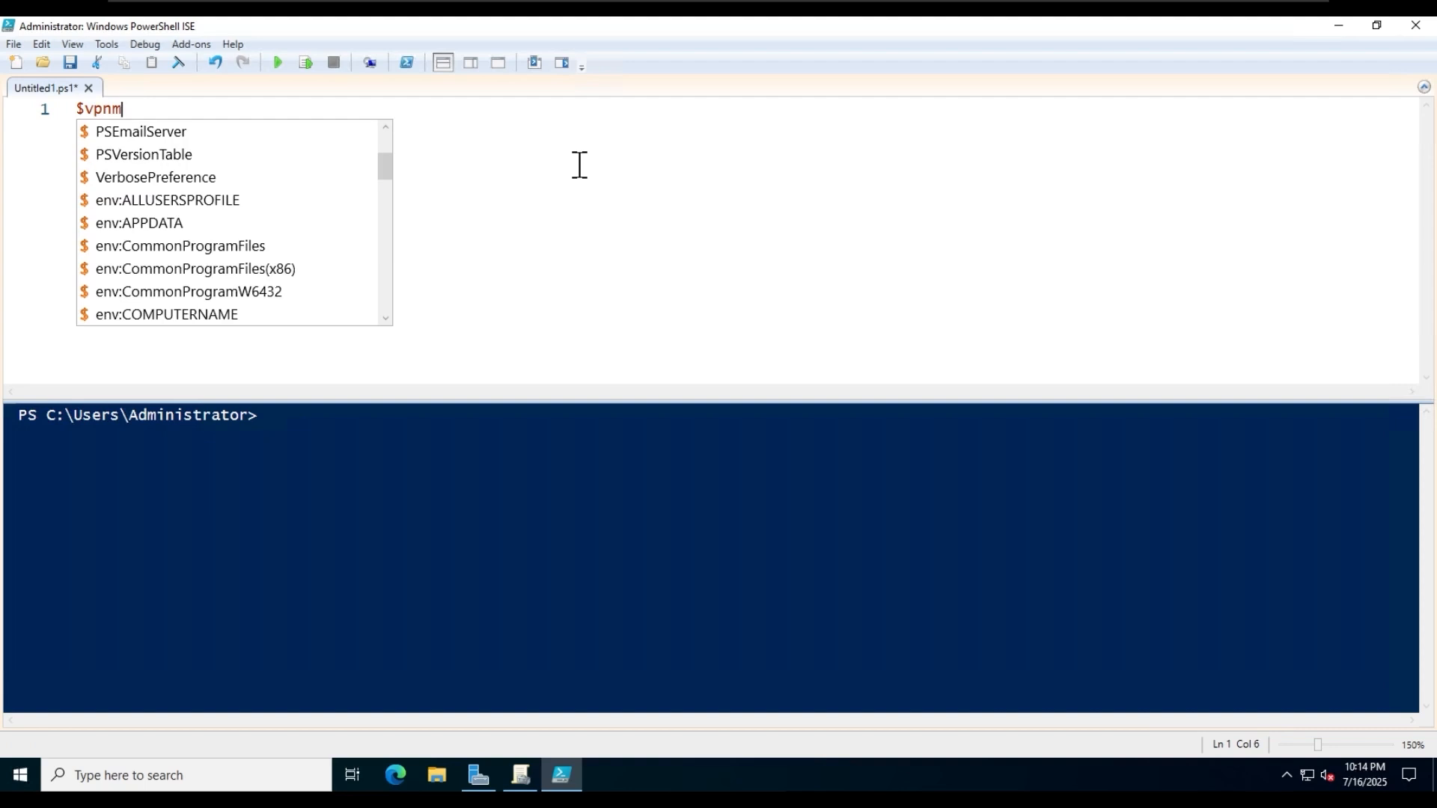
key("BackSpace")
type("Name = ")
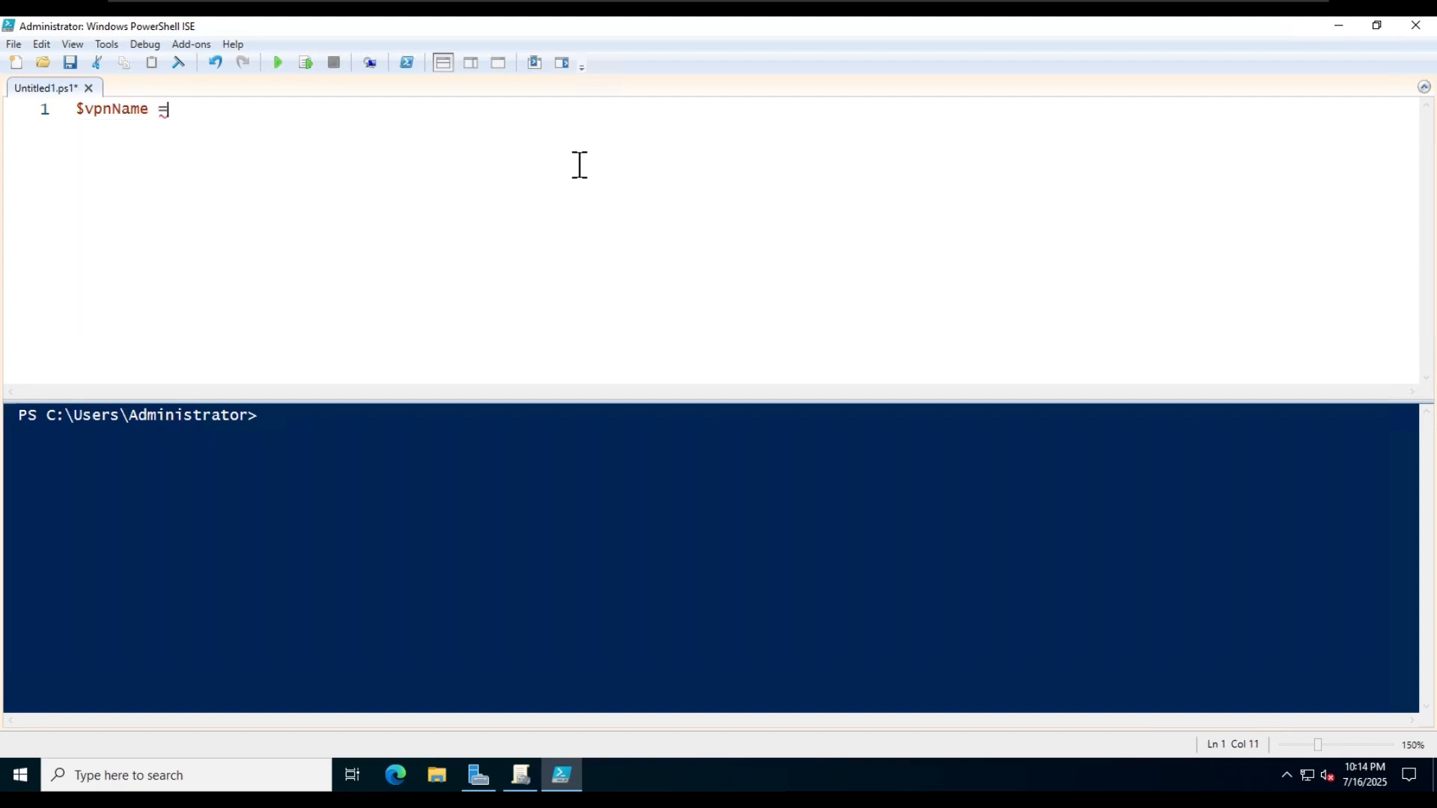
type("\"prbVPN\"")
key("Return")
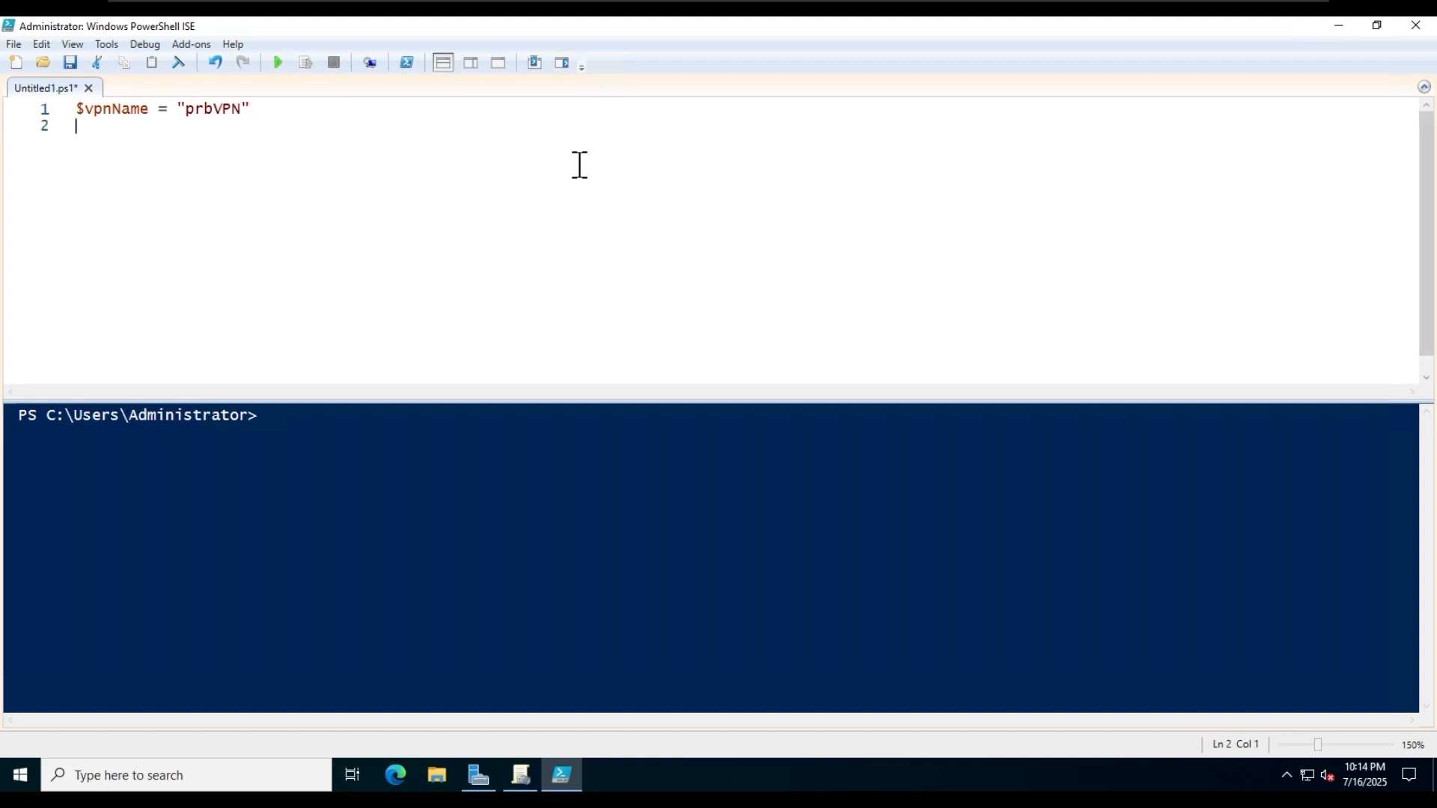
- Define the variable $serveraddress = "vpn.prbinvestments.local" on the script's second line, followed by a blank line
type("$serveraddre")
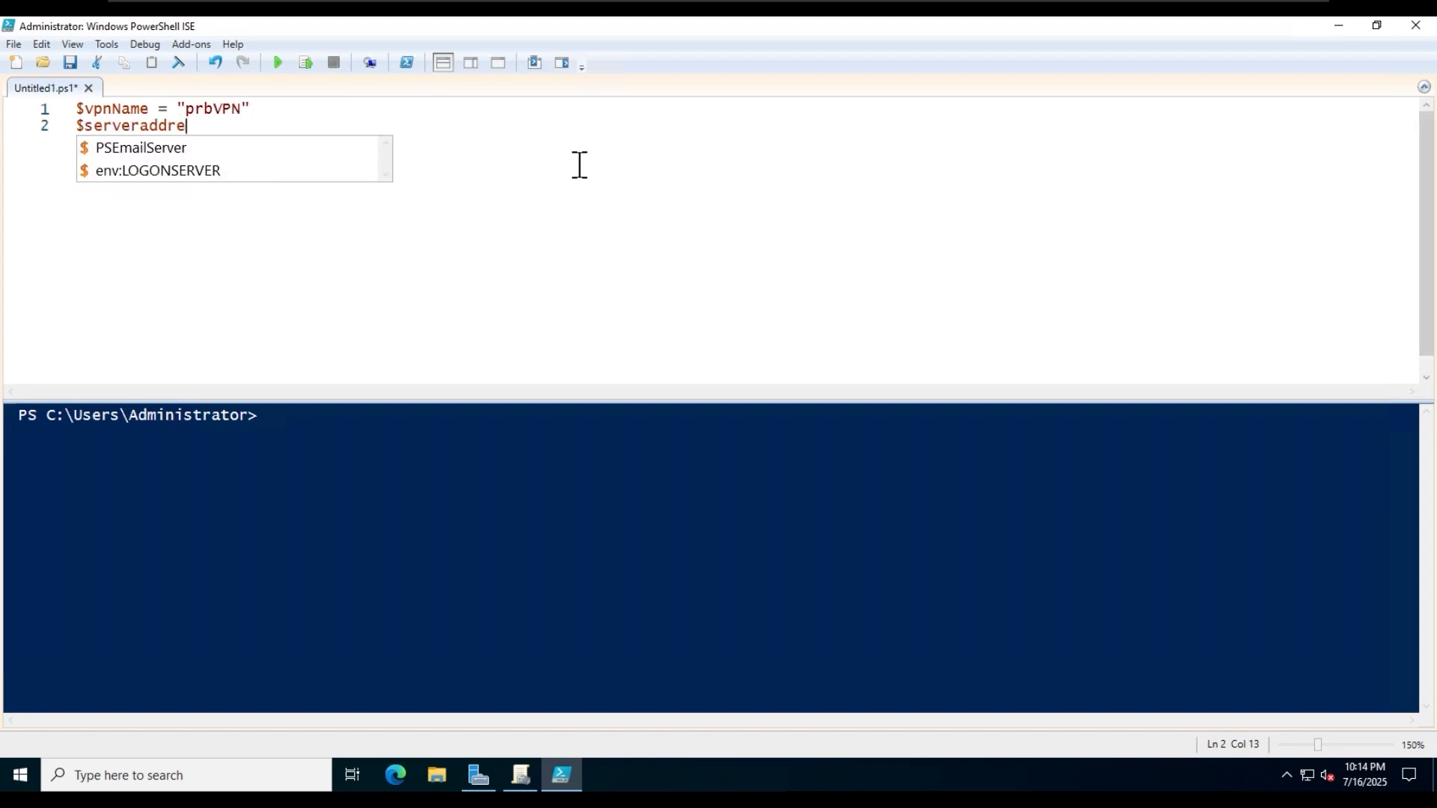
type("ss = \"vpnd")
key("BackSpace")
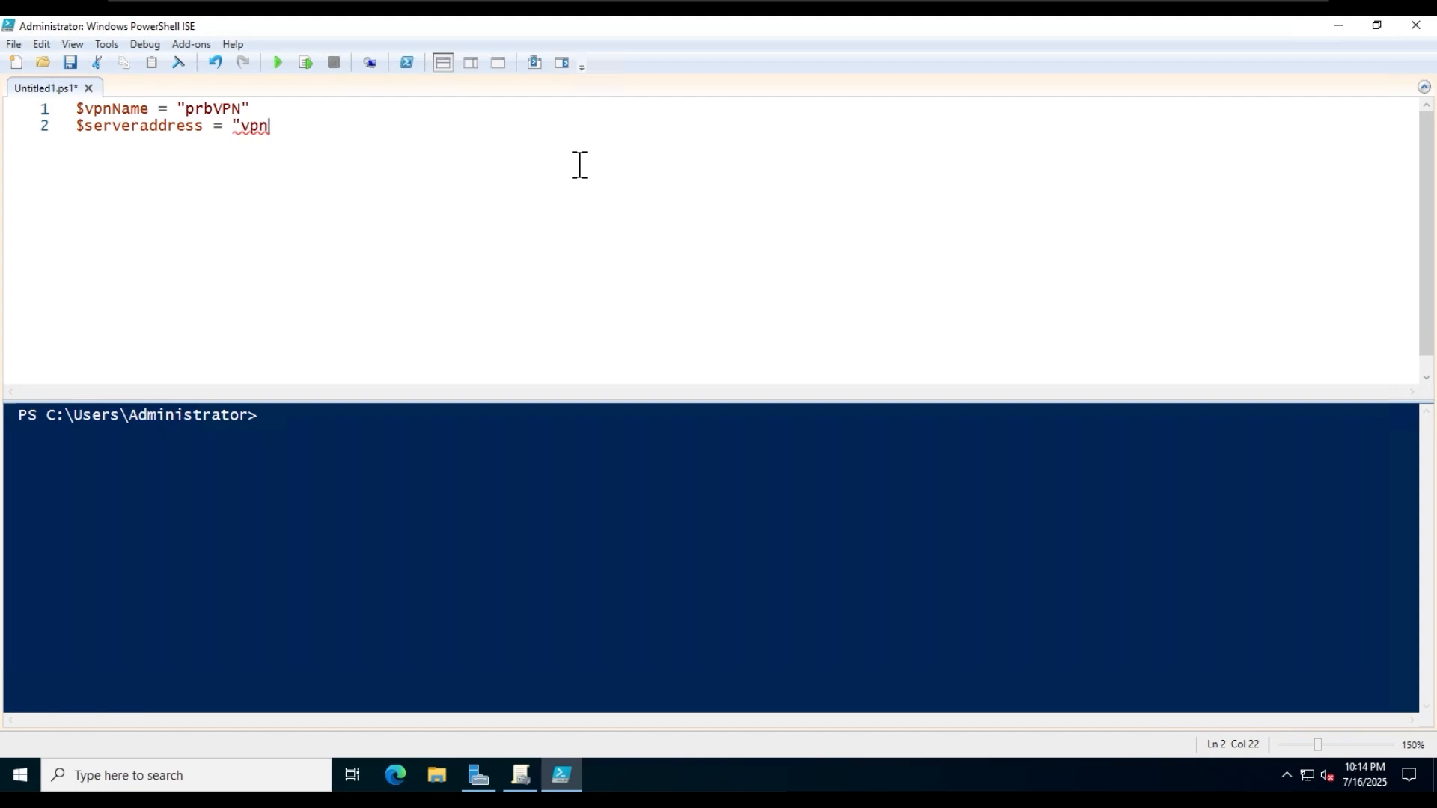
type(".prbinvestments.local\"")
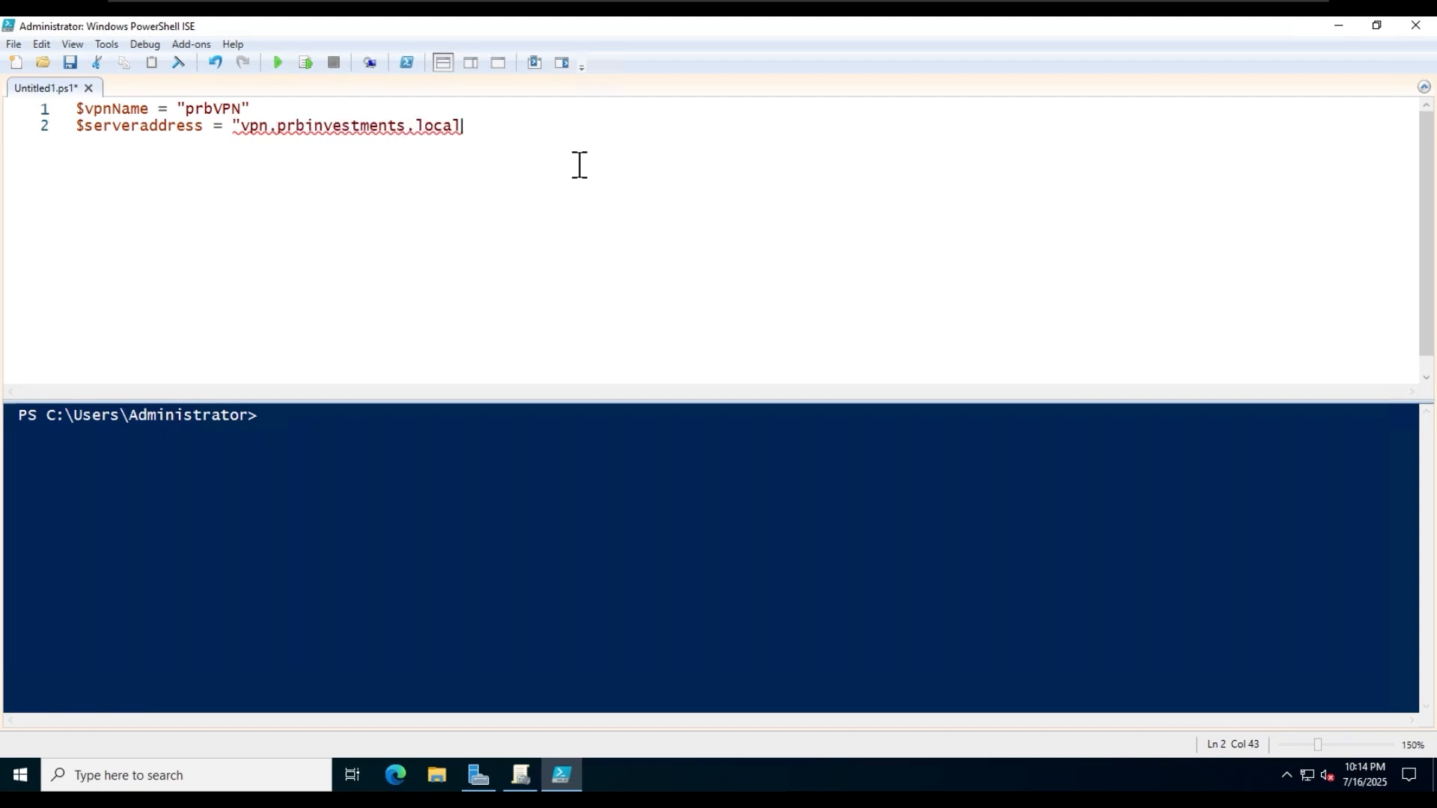
key("Return")
key("Return")
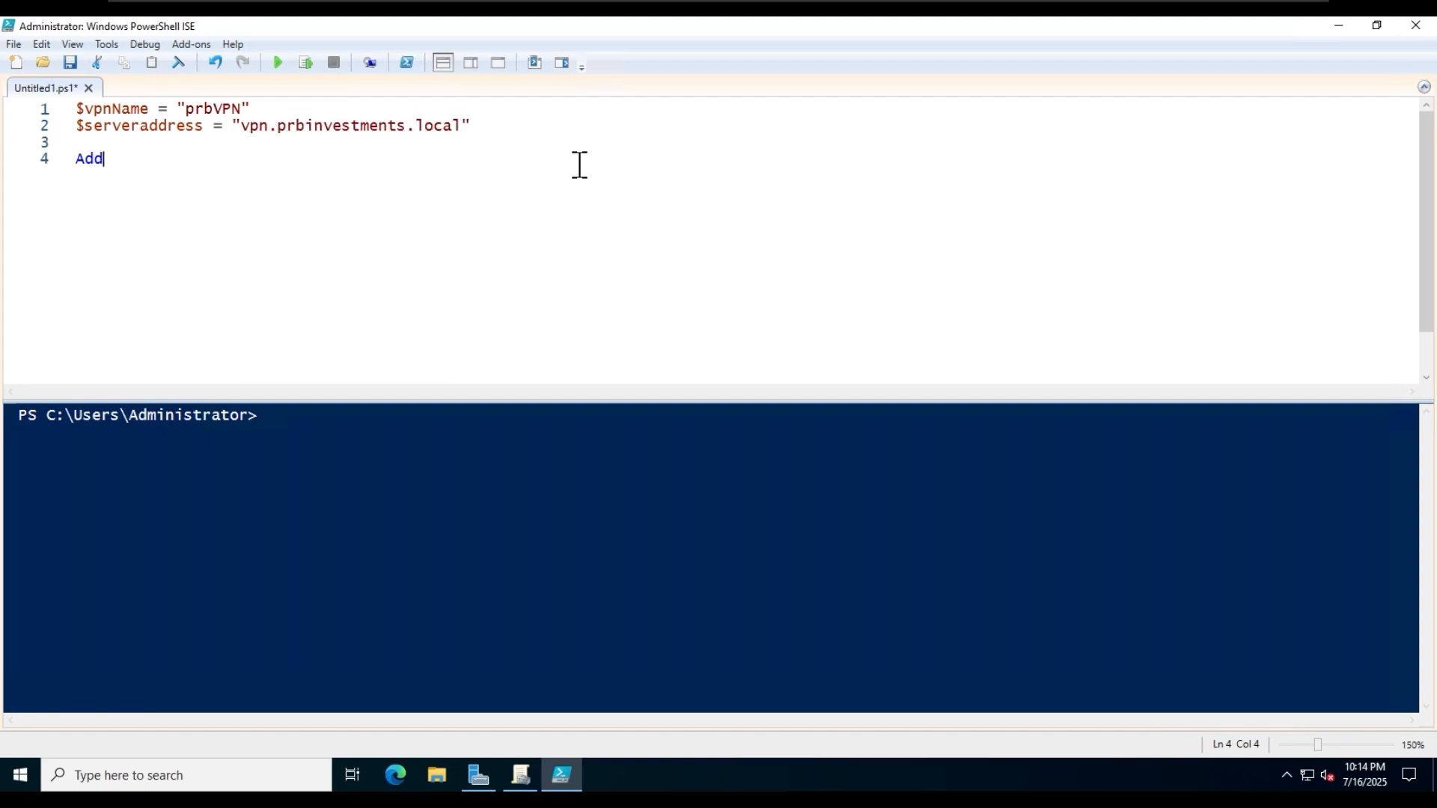
- Write the Add-VpnConnection command with -name $vpnName and -ServerAddress $serveraddress on line 4 of the script
type("-VpnConnection")
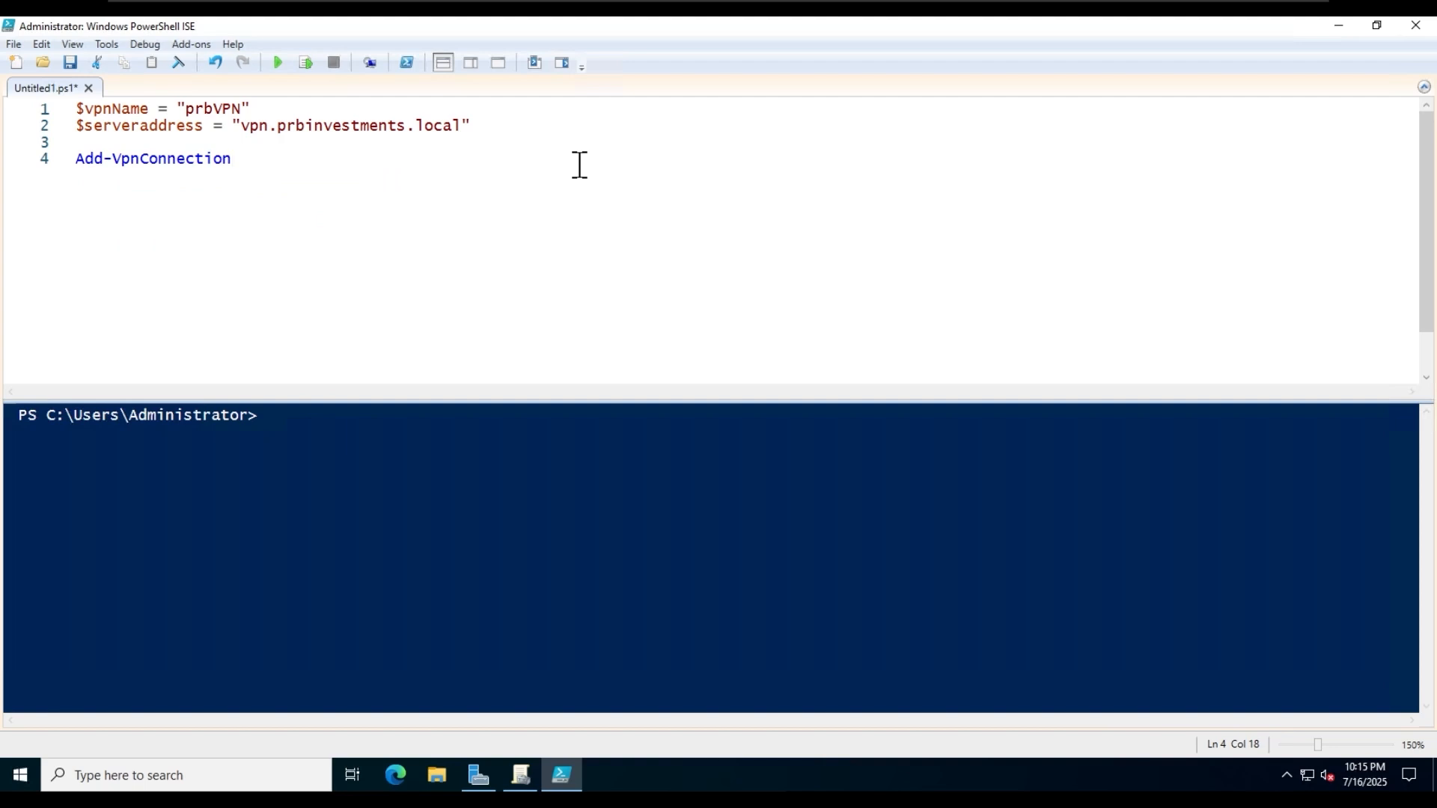
type(" =")
key("BackSpace")
type("-name $vp")
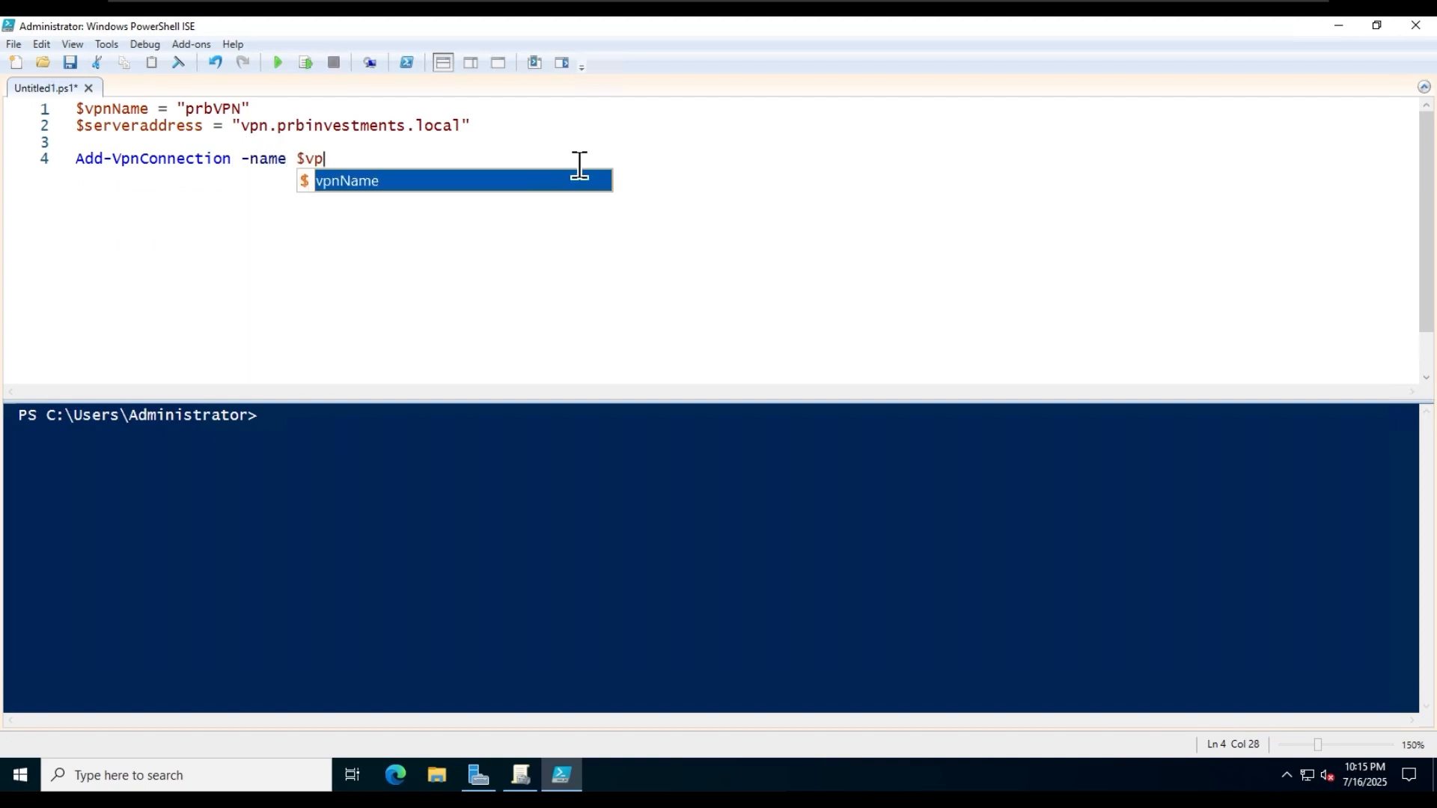
key("Tab")
type("-ser")
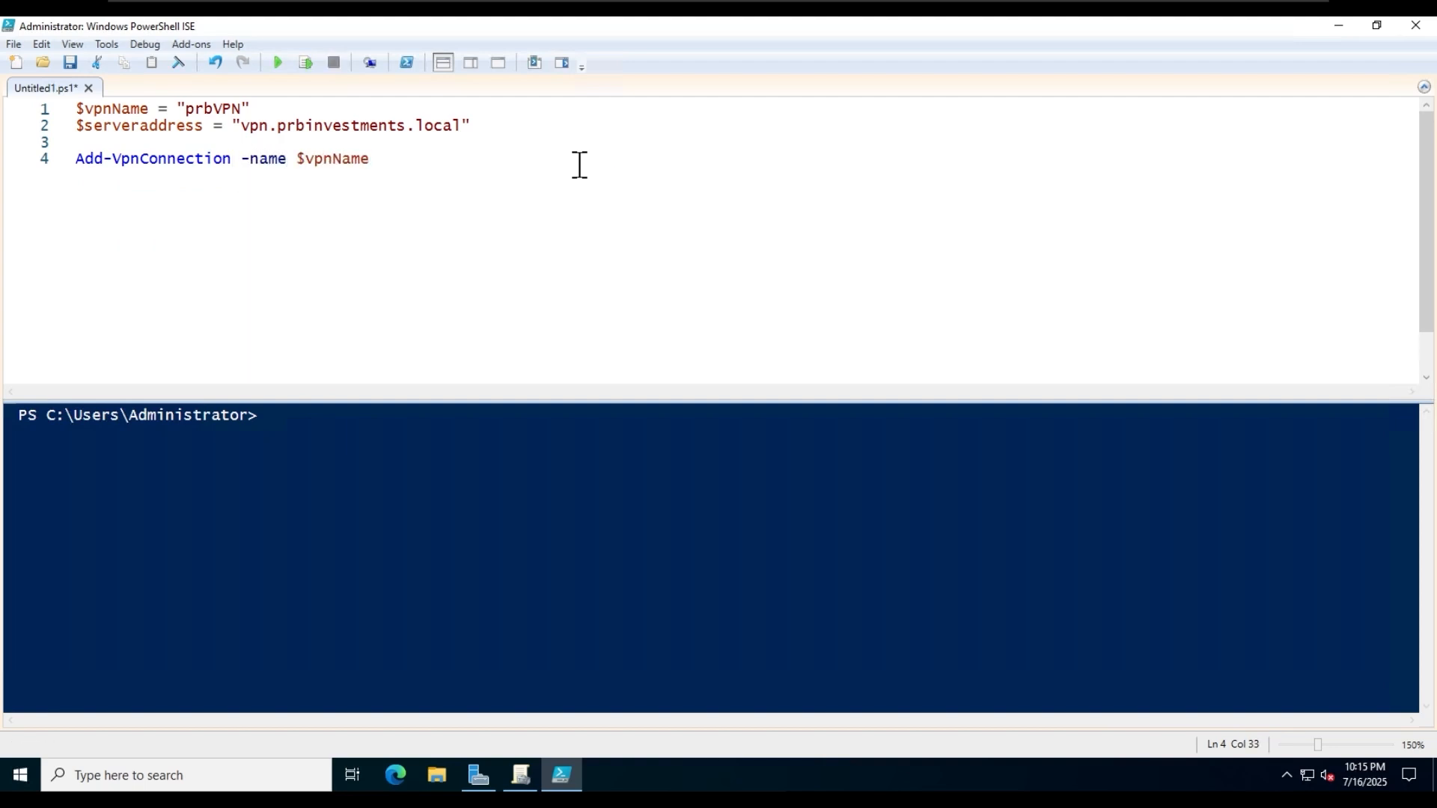
key("Tab")
type("$")
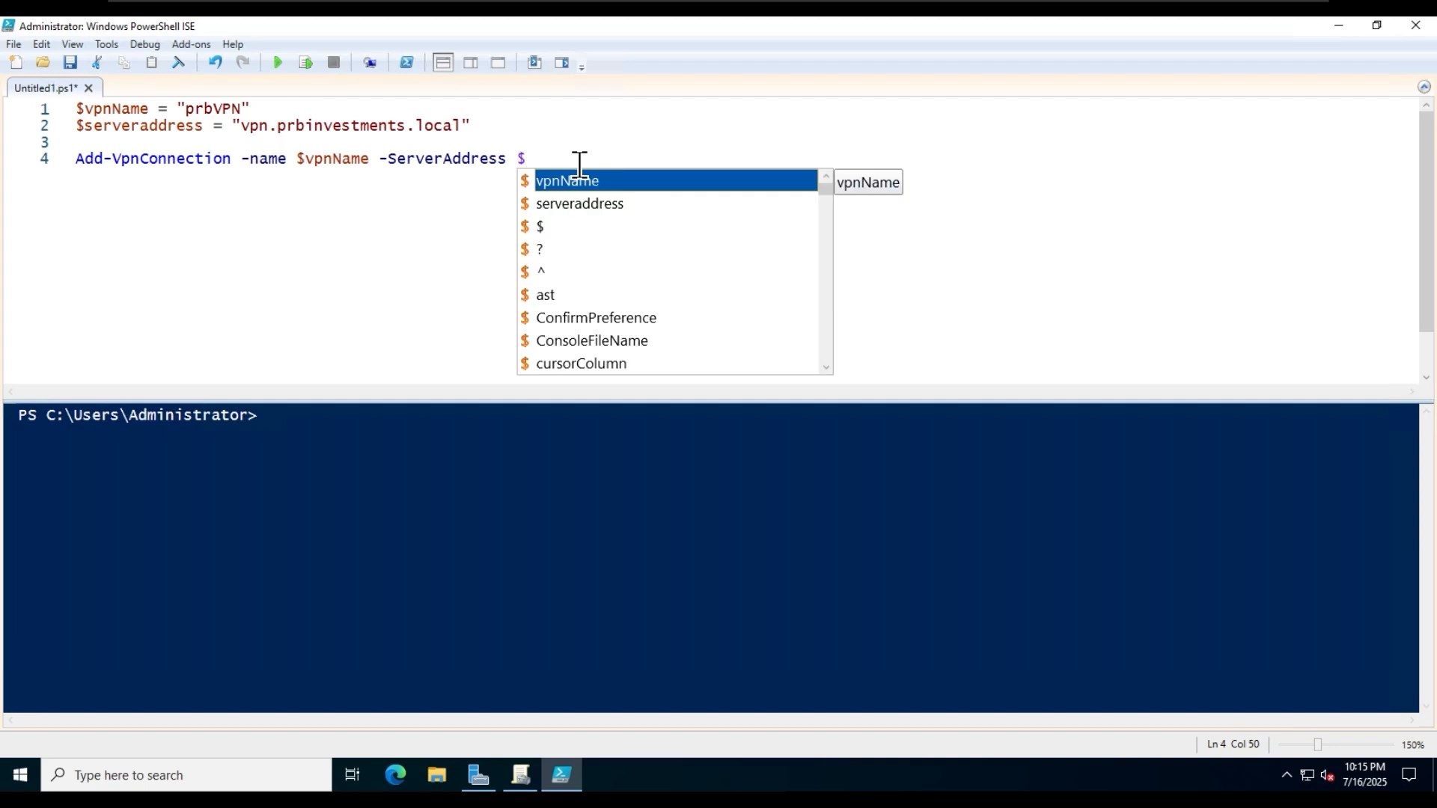
type("s")
key("Tab")
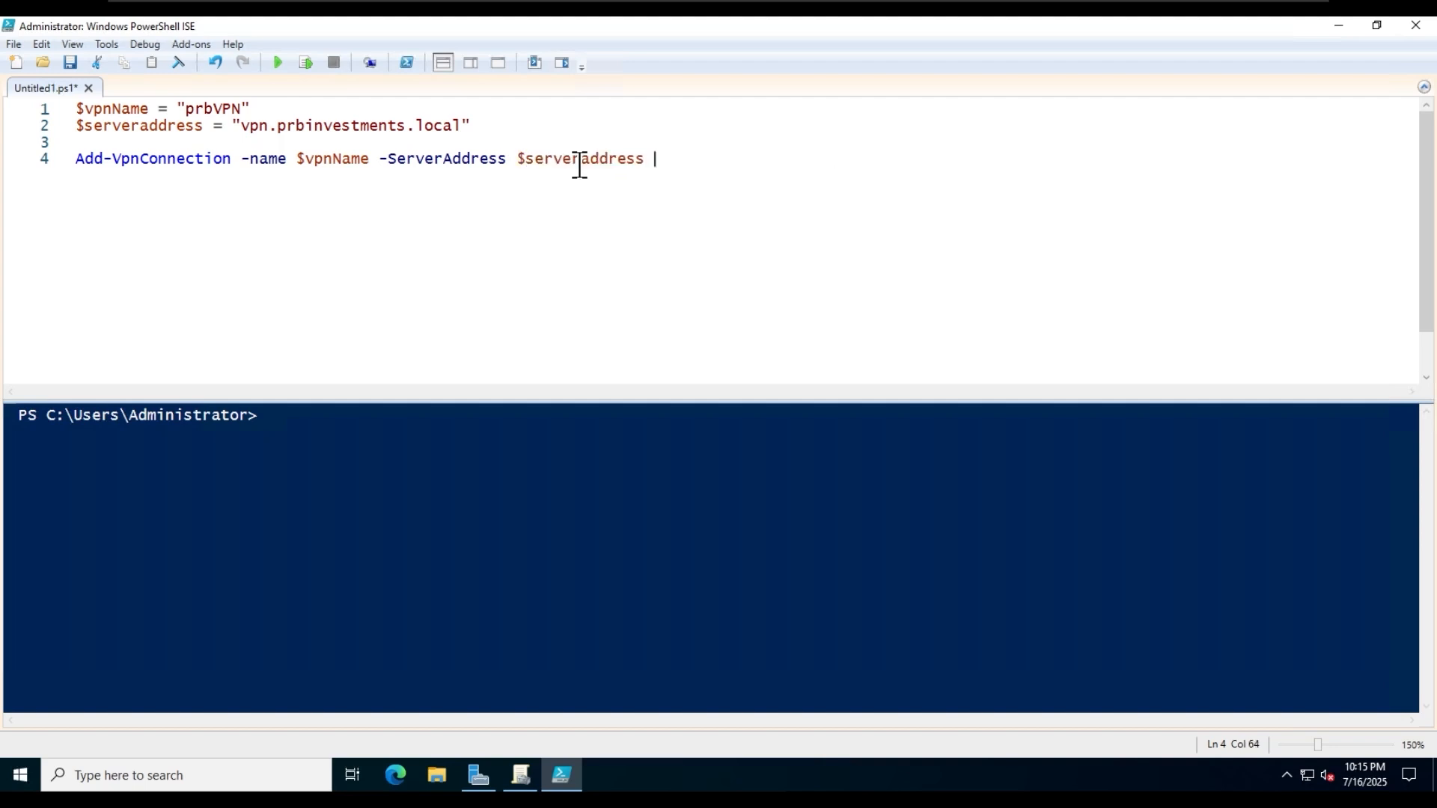
- Extend the Add-VpnConnection command on line 4 with the parameter -TunnelType Sstp
type("-tu")
key("Tab")
type("s")
key("Tab")
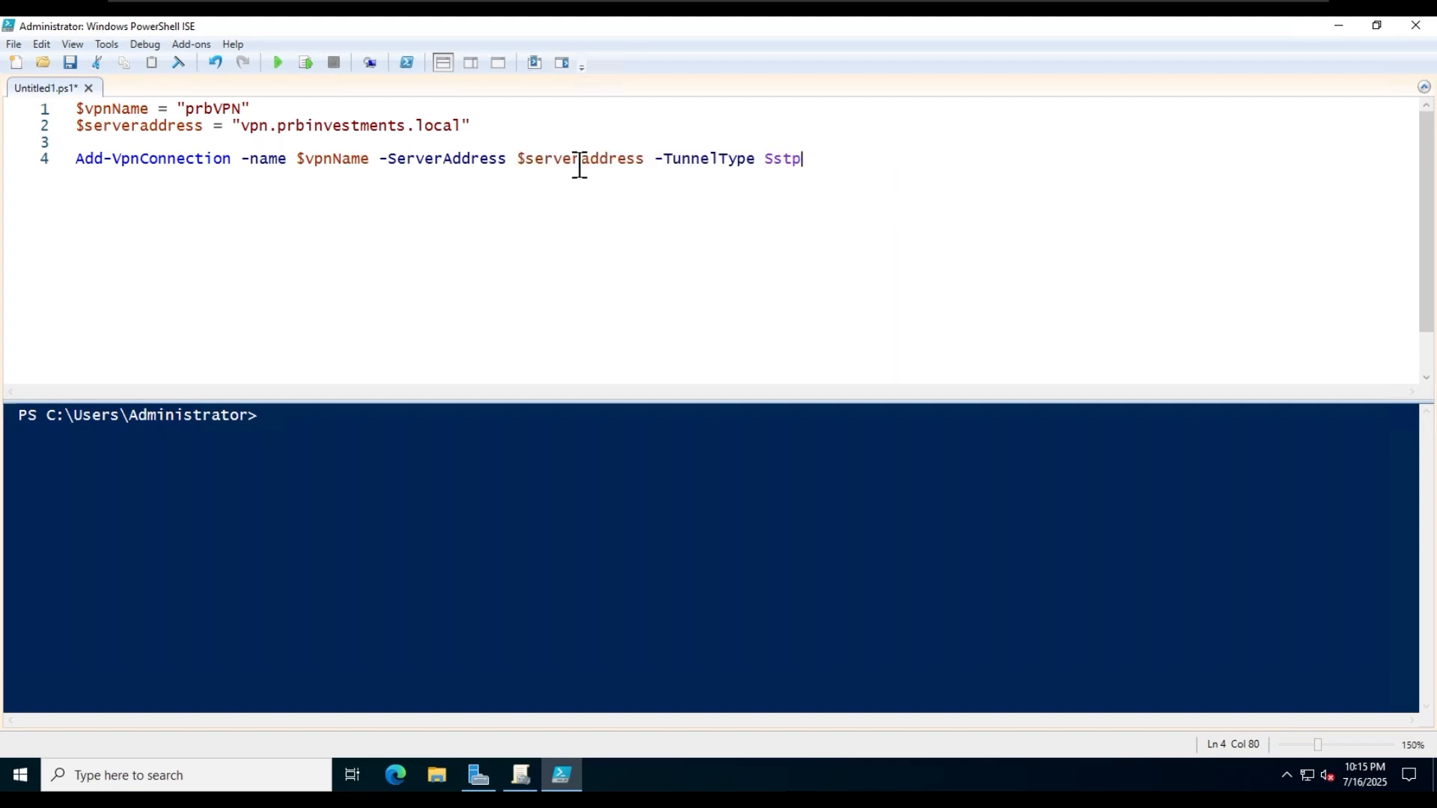
- Complete the Add-VpnConnection command with -EncryptionLevel Required and the -Force switch
type("-en")
key("Tab")
type("re")
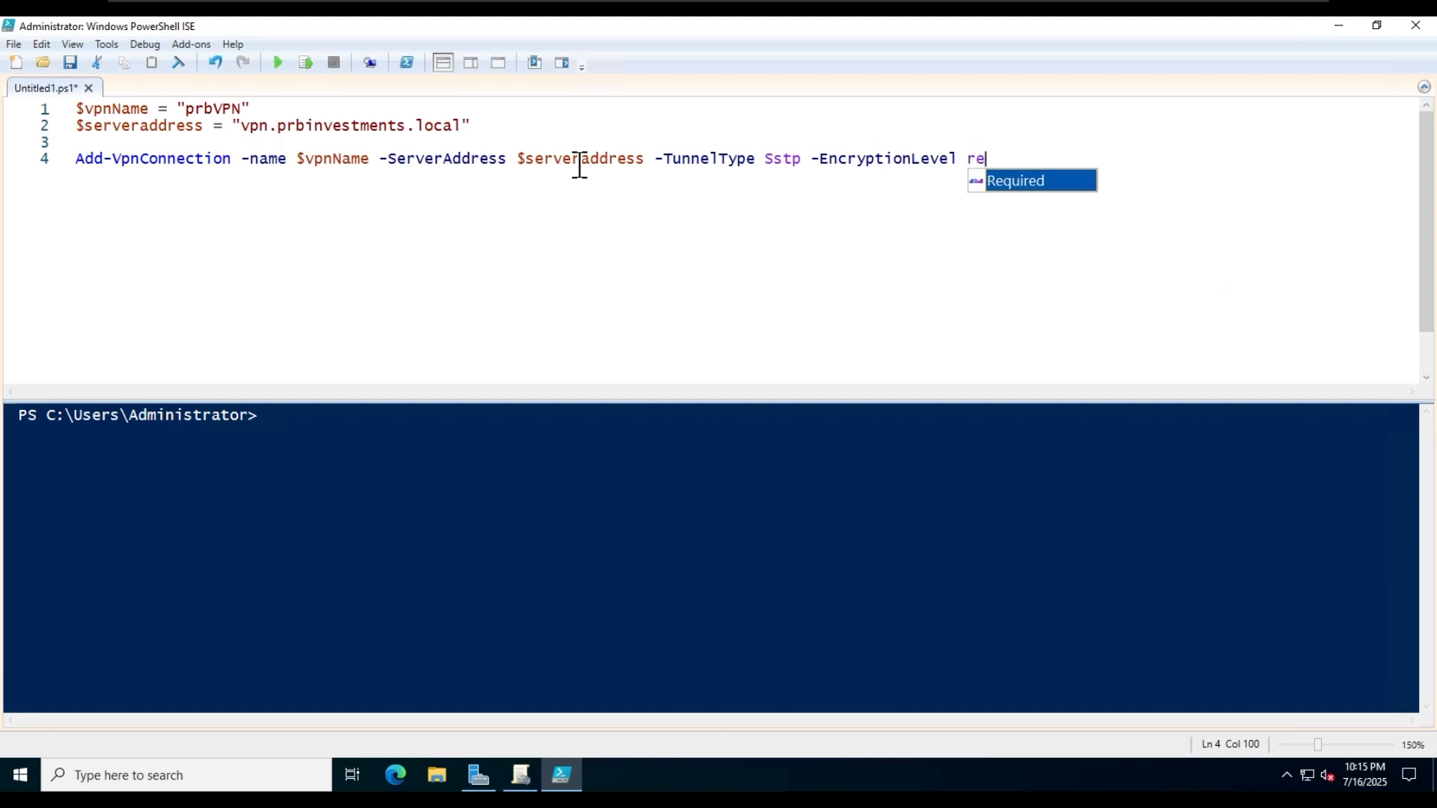
key("Tab")
type("-f")
key("Tab")
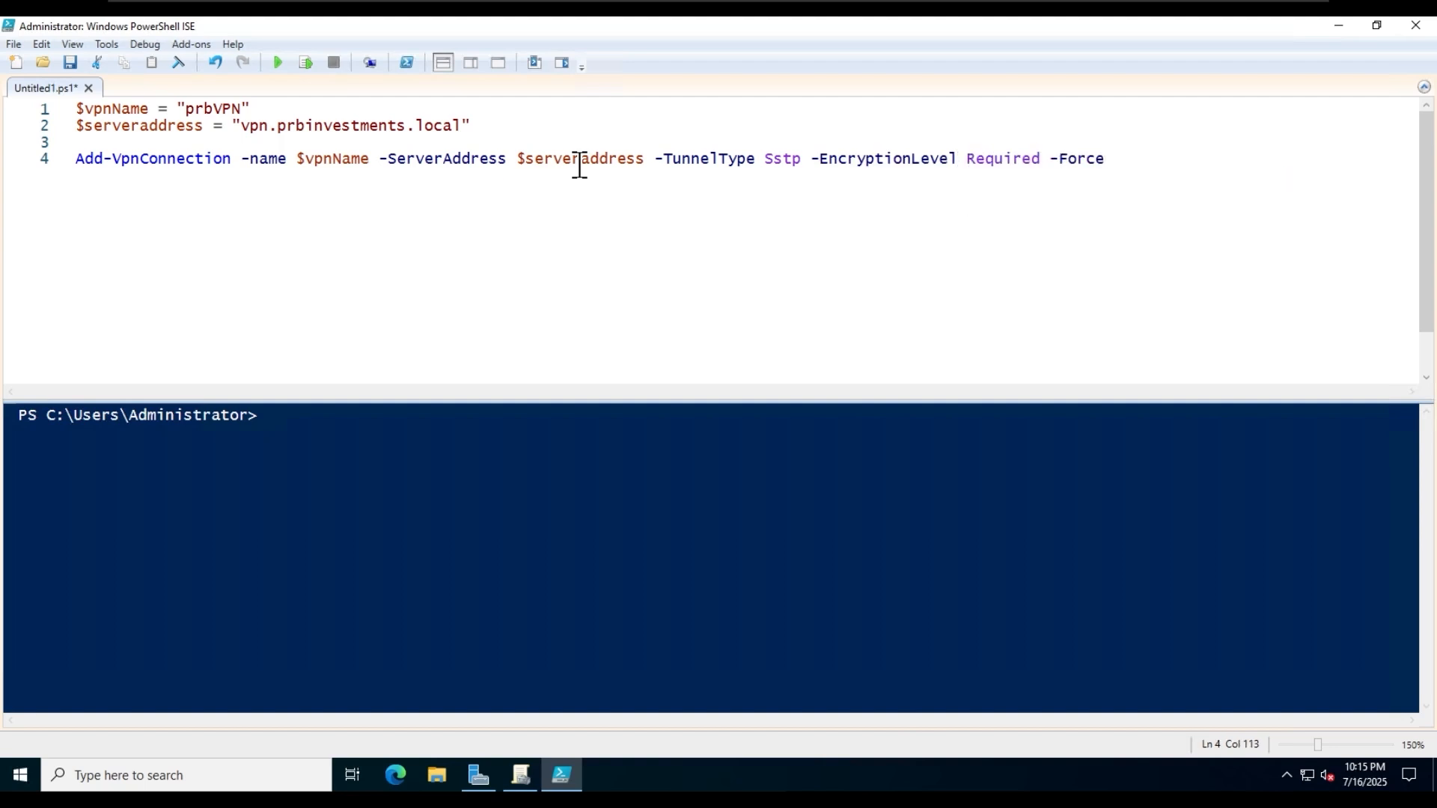
key("Left")
key("Left")
key("Left")
key("Left")
key("Left")
key("Left")
key("Left")
key("Left")
key("Left")
key("Left")
key("End")
- Start saving the script under a new name and browse to the network share \\fs-01\iShare
left_click(16, 42)
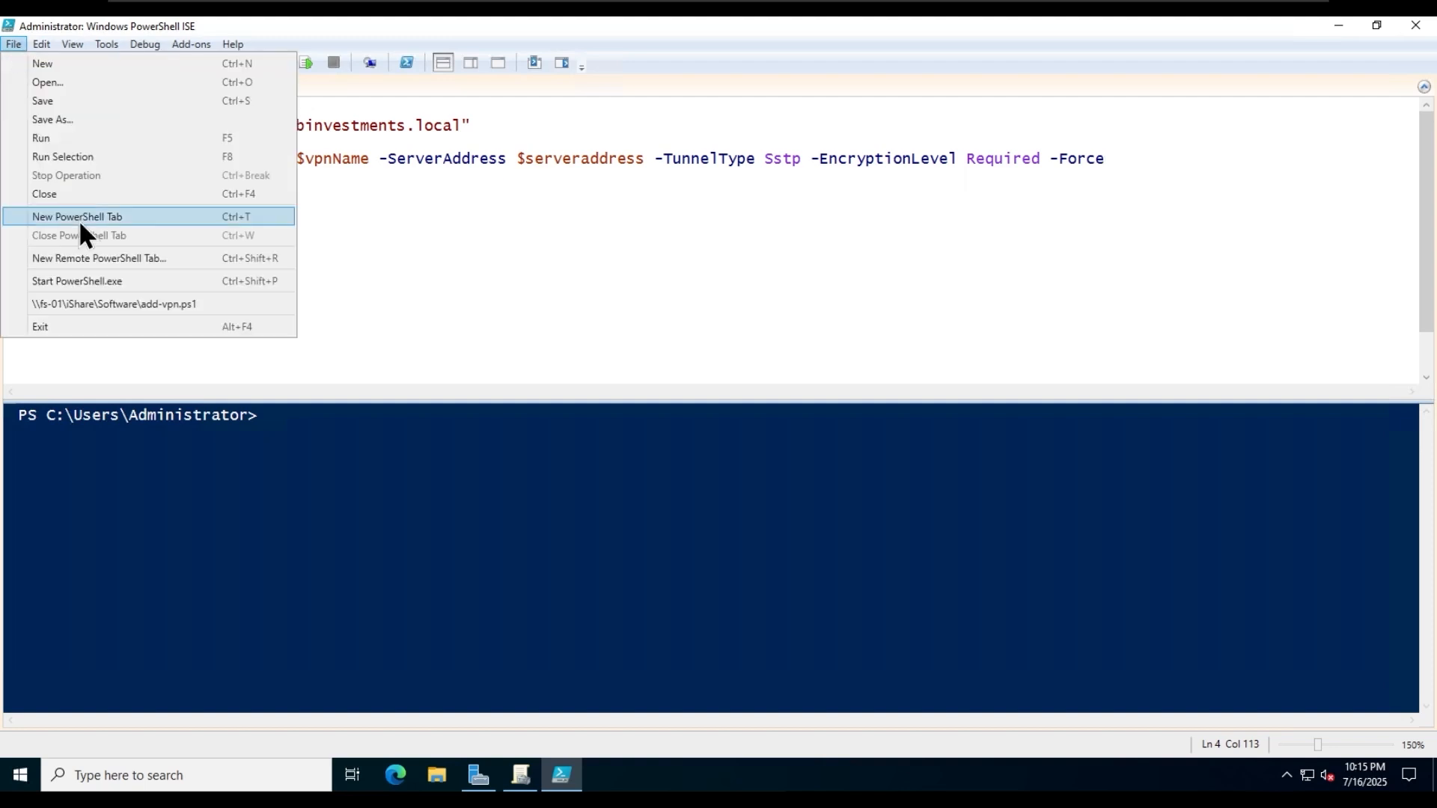
left_click(74, 122)
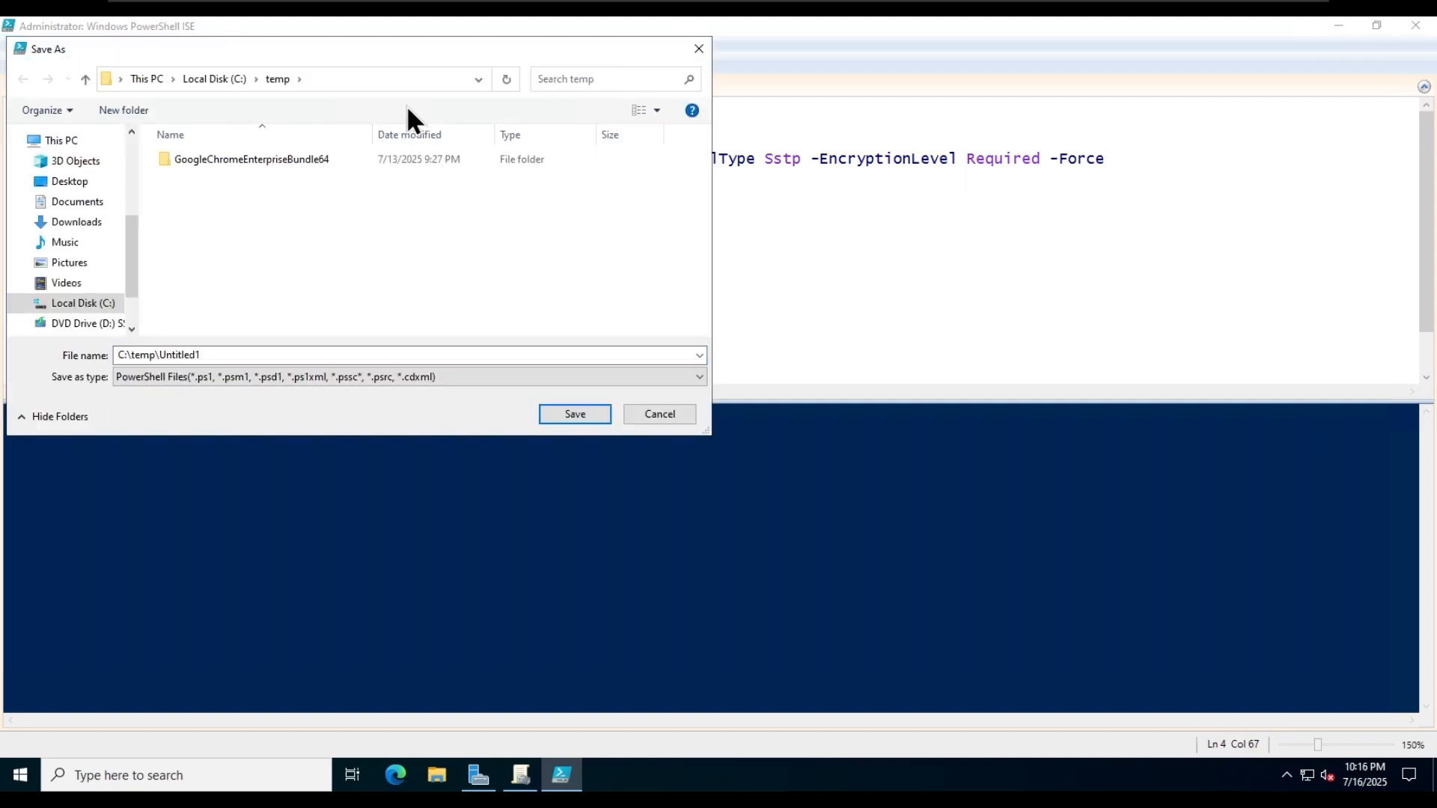
left_click(389, 79)
type("\\\\fs-")
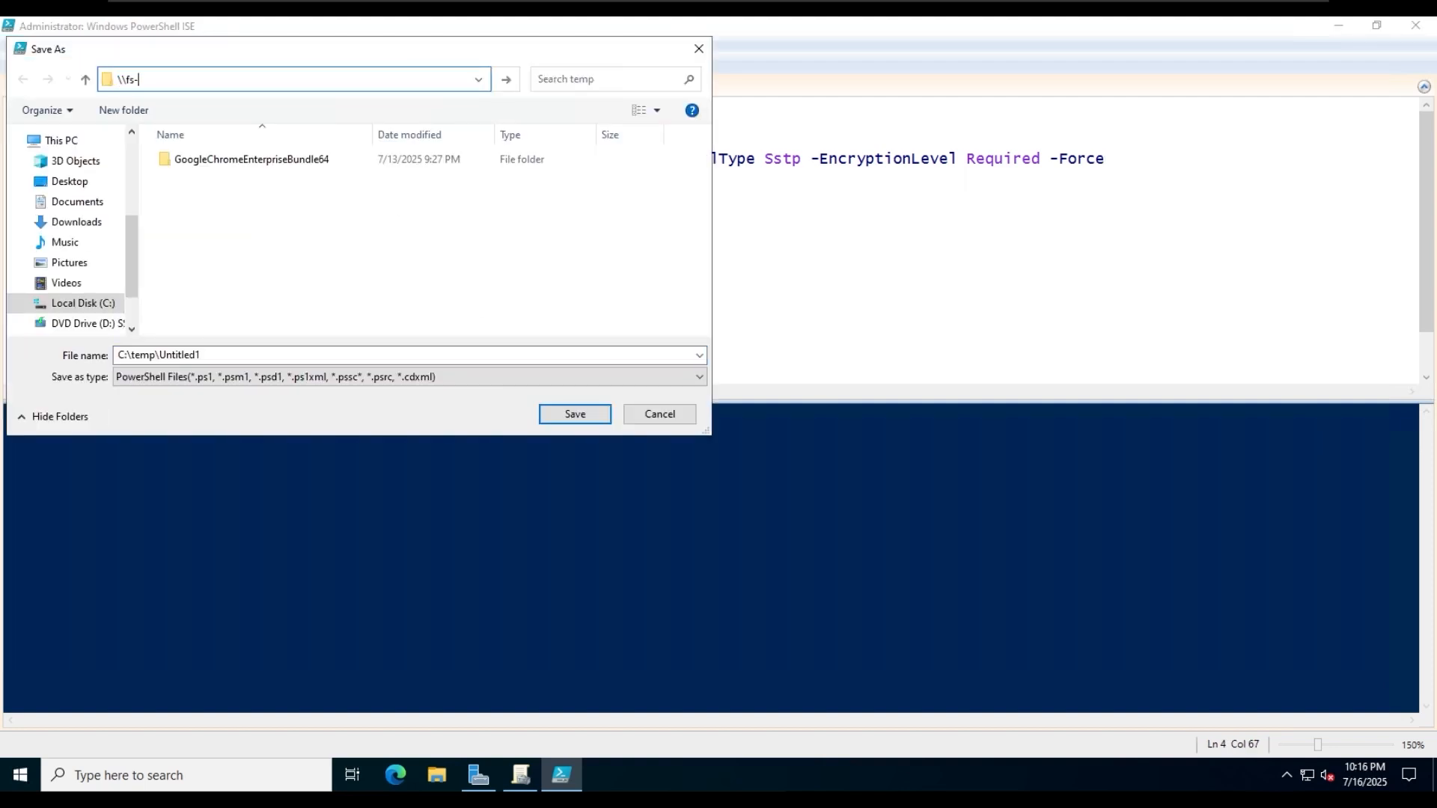
type("01\\")
key("Down")
key("Return")
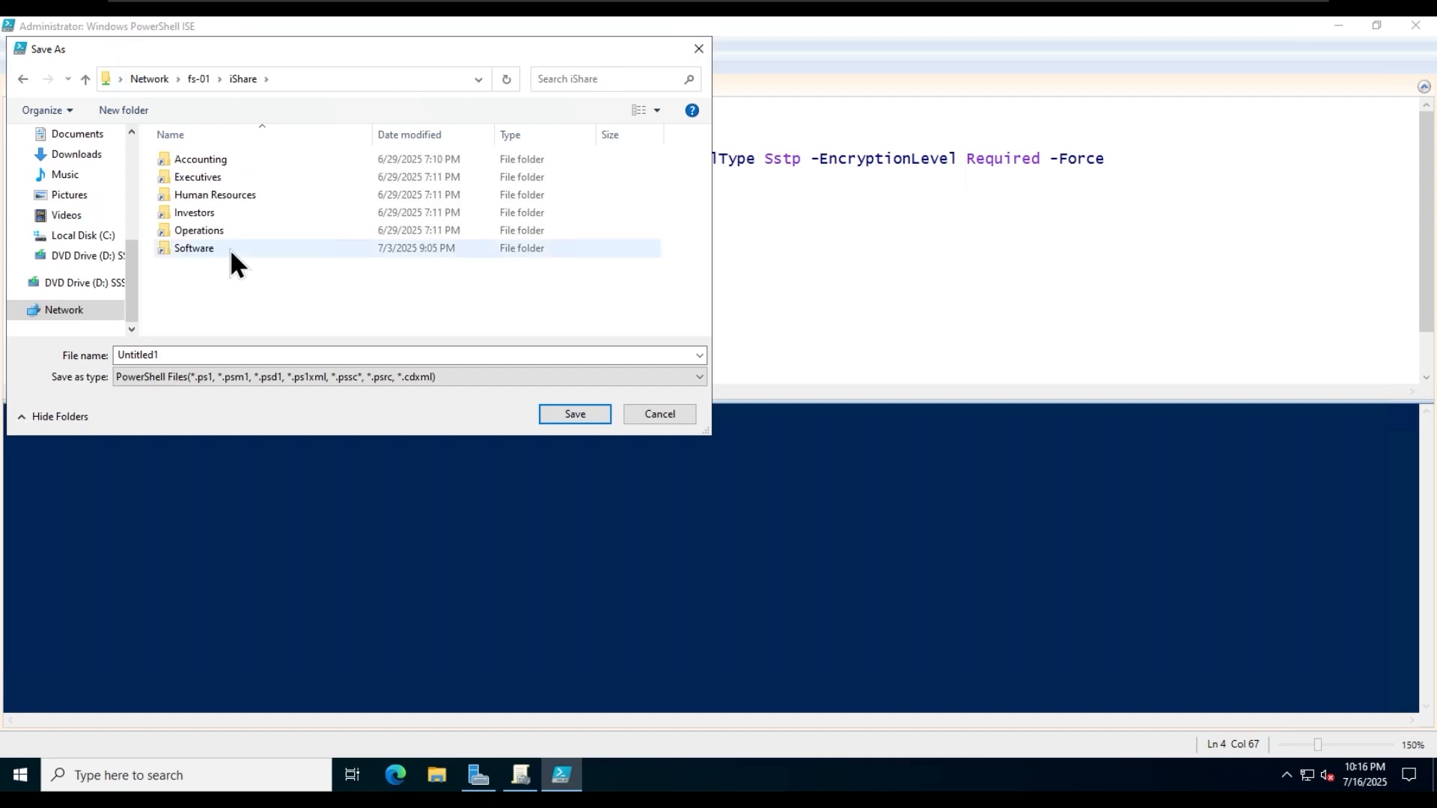
- Save the script as add-vpn in the share's Software folder
double_click(231, 249)
left_click(263, 355)
type("add-vpn")
left_click(588, 416)
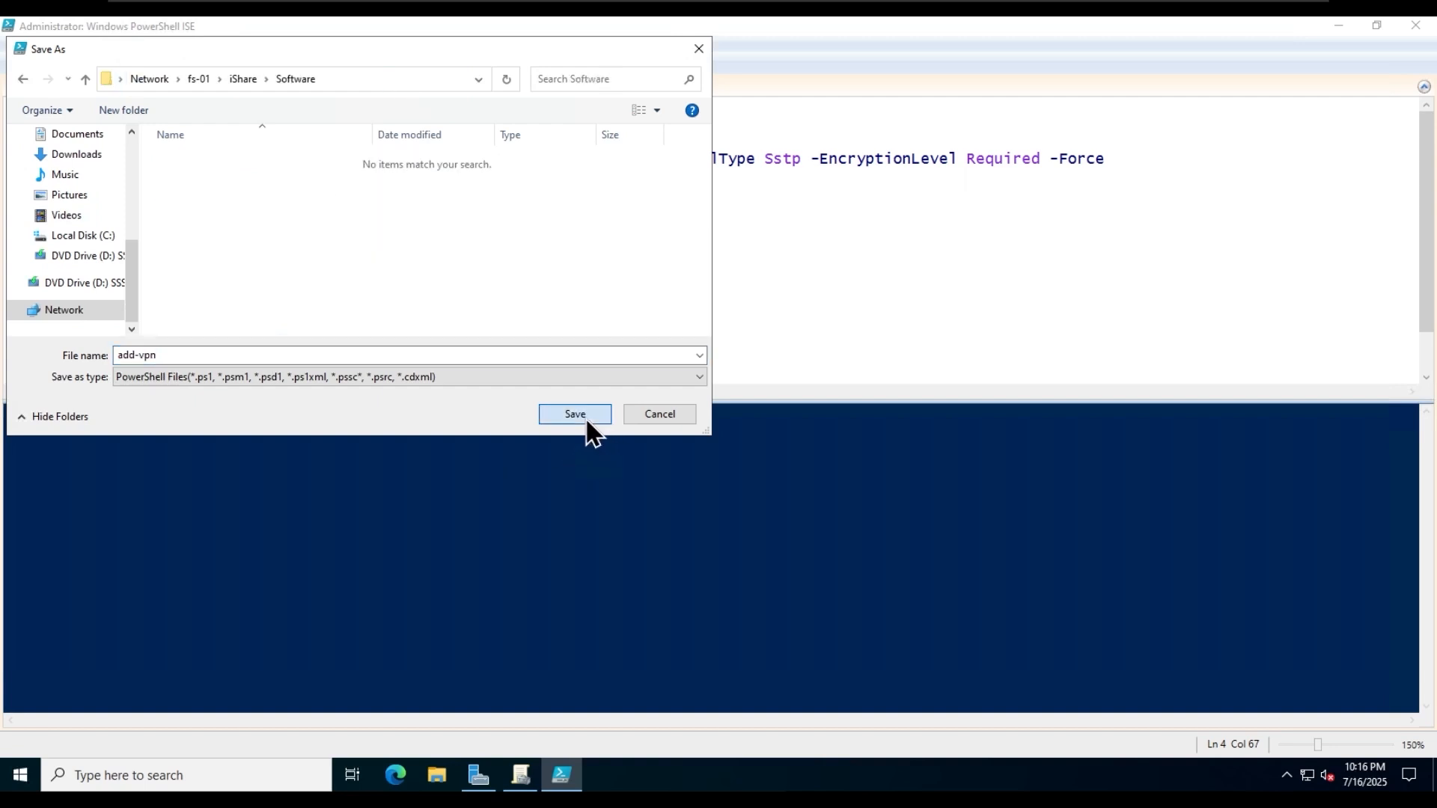
left_click(541, 306)
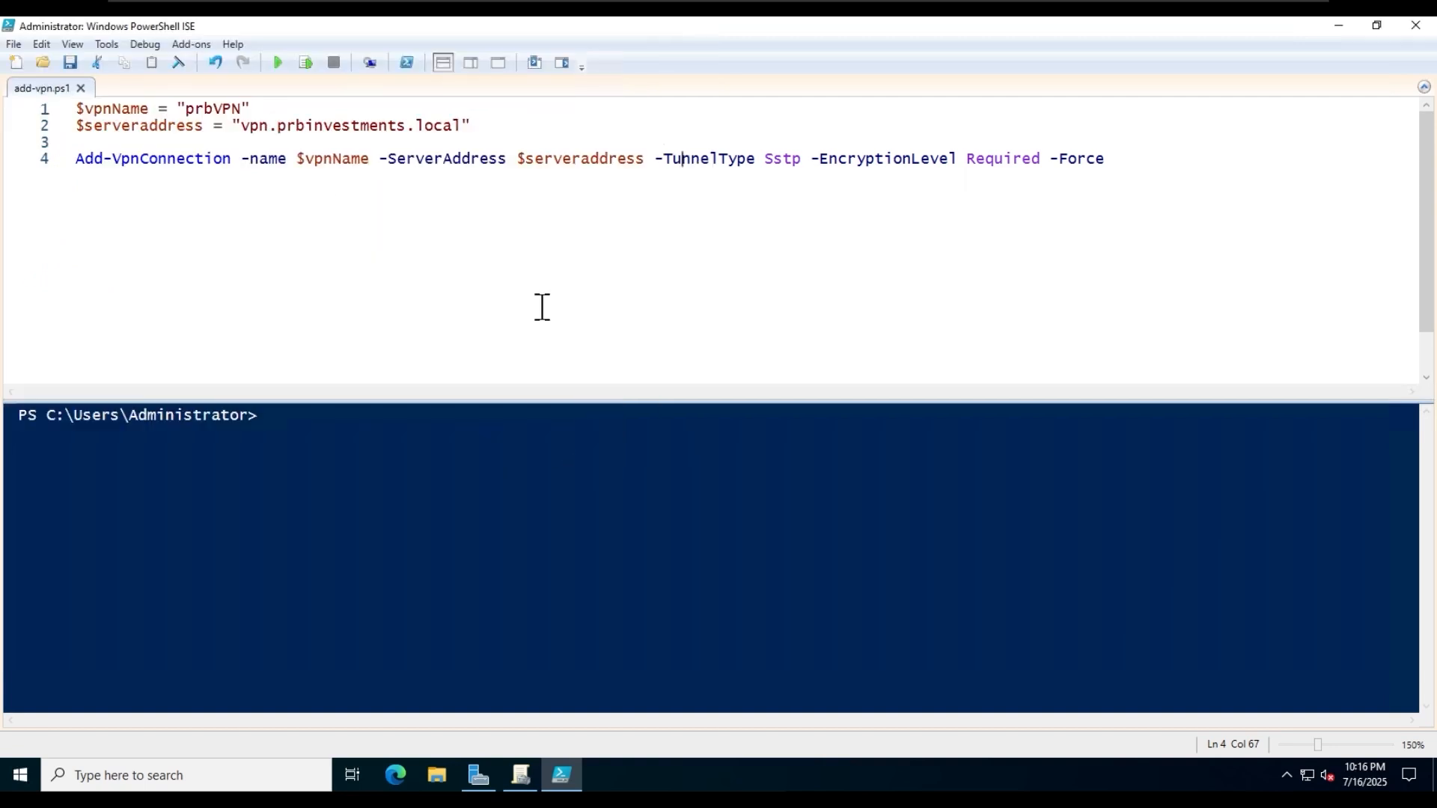
- Switch to Group Policy Management and create a GPO named "Add Company VPN" linked to the Users OU
left_click(1339, 27)
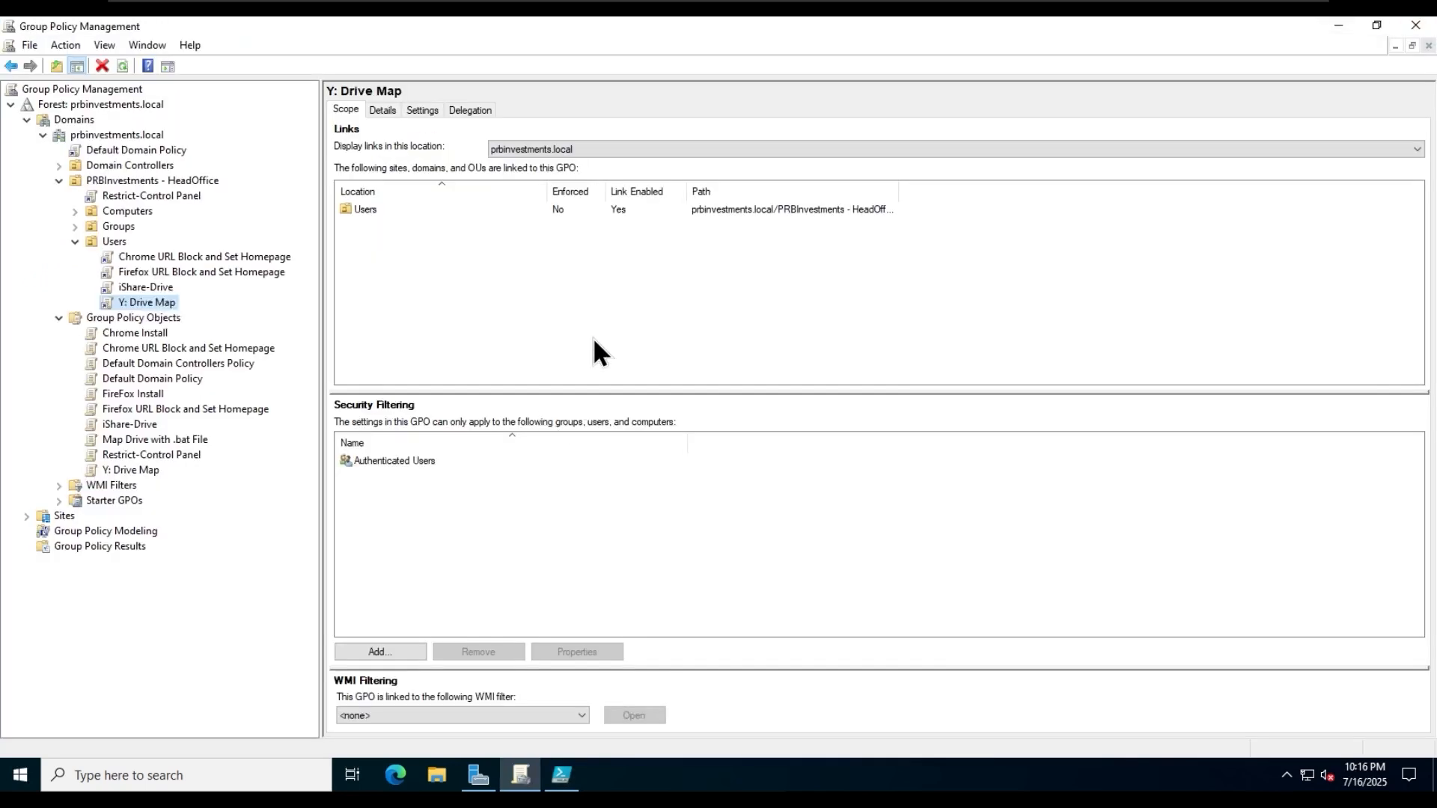
right_click(108, 245)
left_click(234, 260)
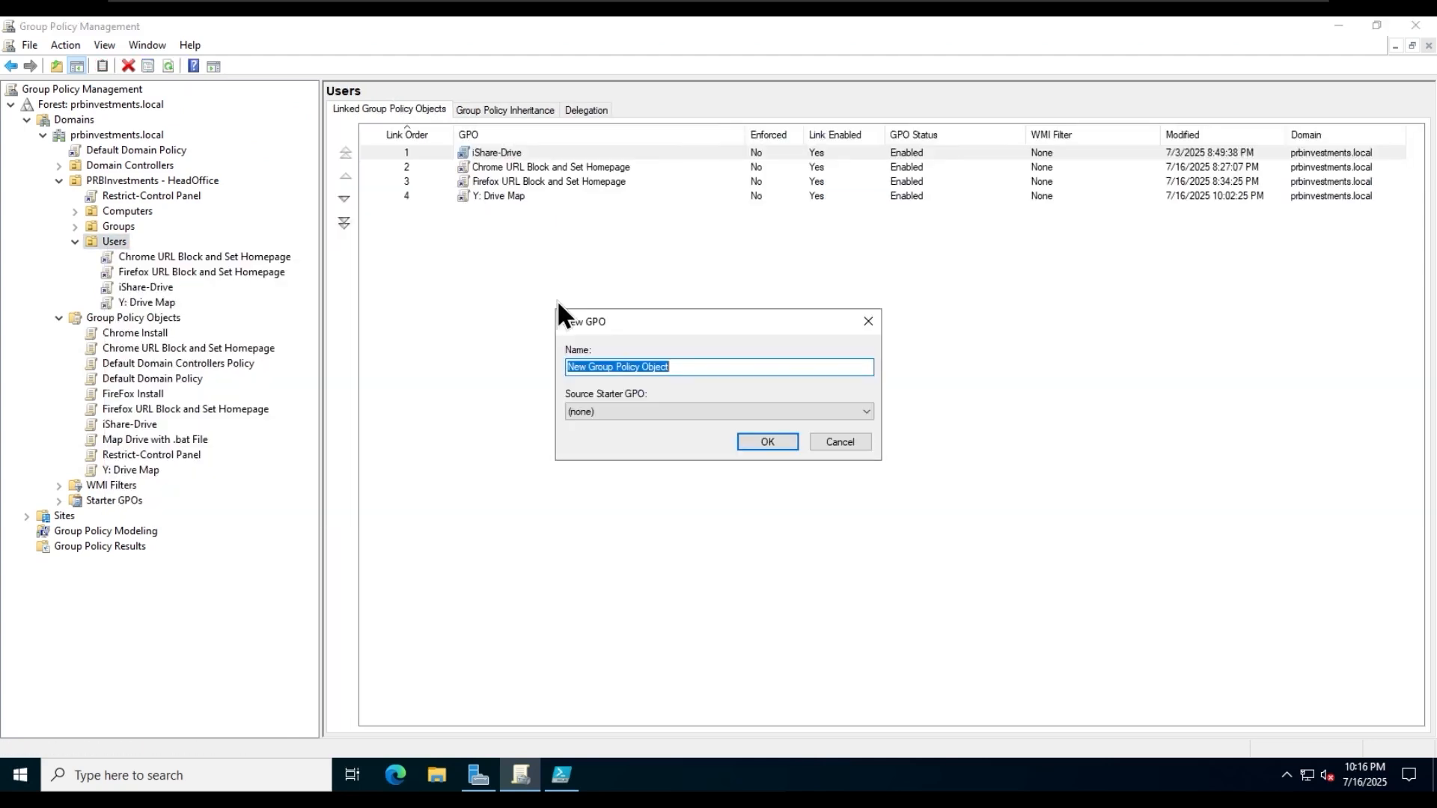
type("Add Con")
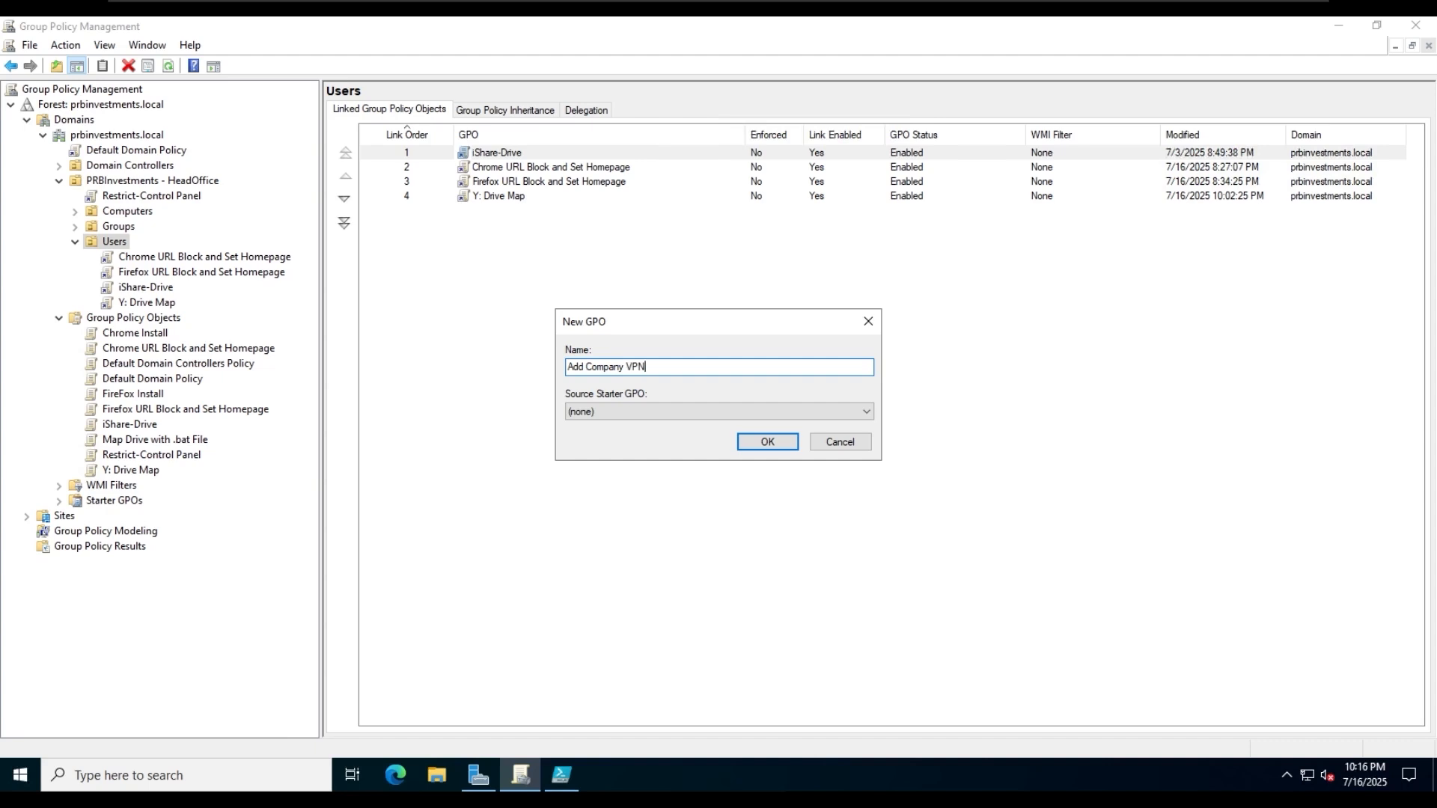
left_click(790, 440)
- Edit the Add Company VPN GPO and open the Logon script properties under the user's Windows Settings
right_click(502, 213)
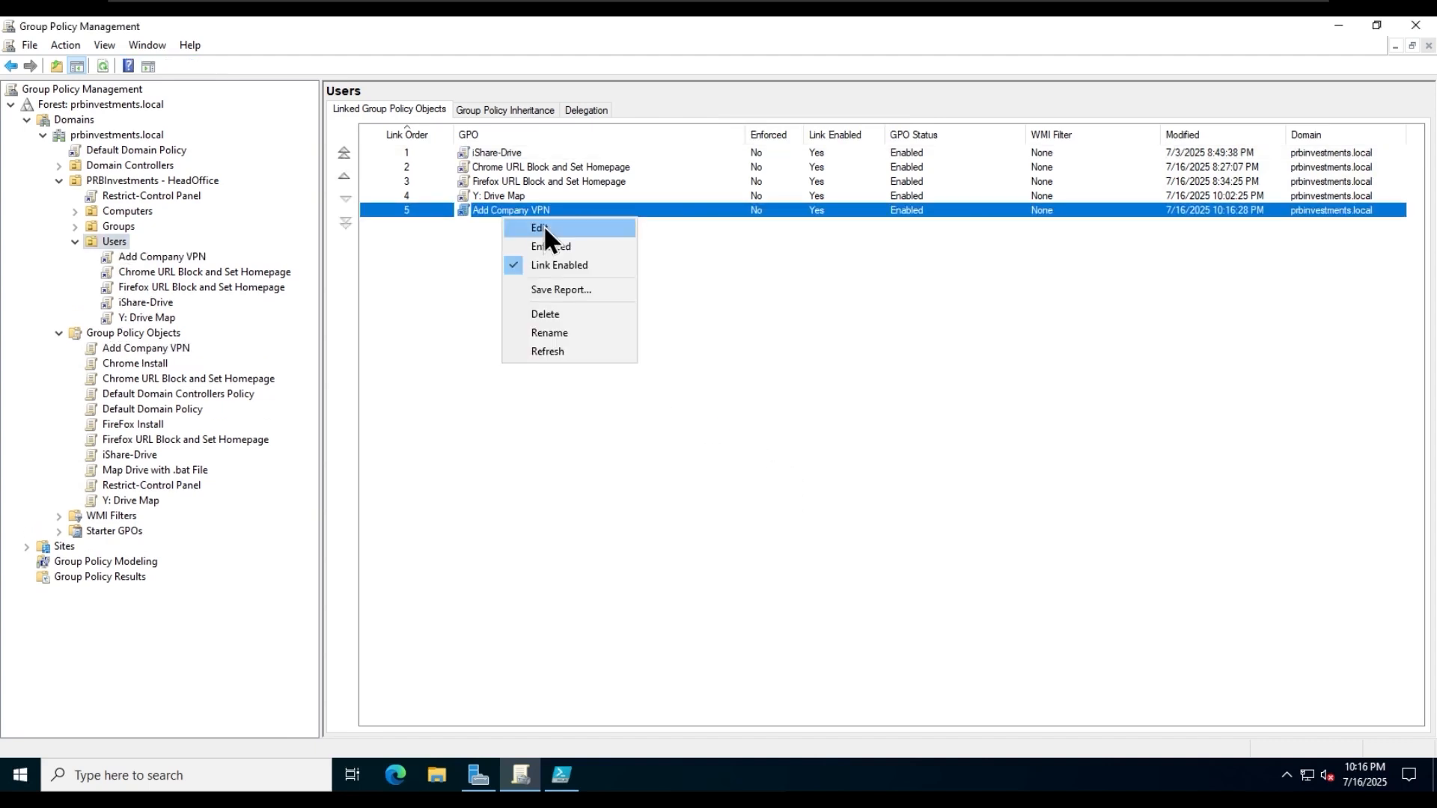
left_click(543, 224)
left_click(690, 95)
double_click(420, 146)
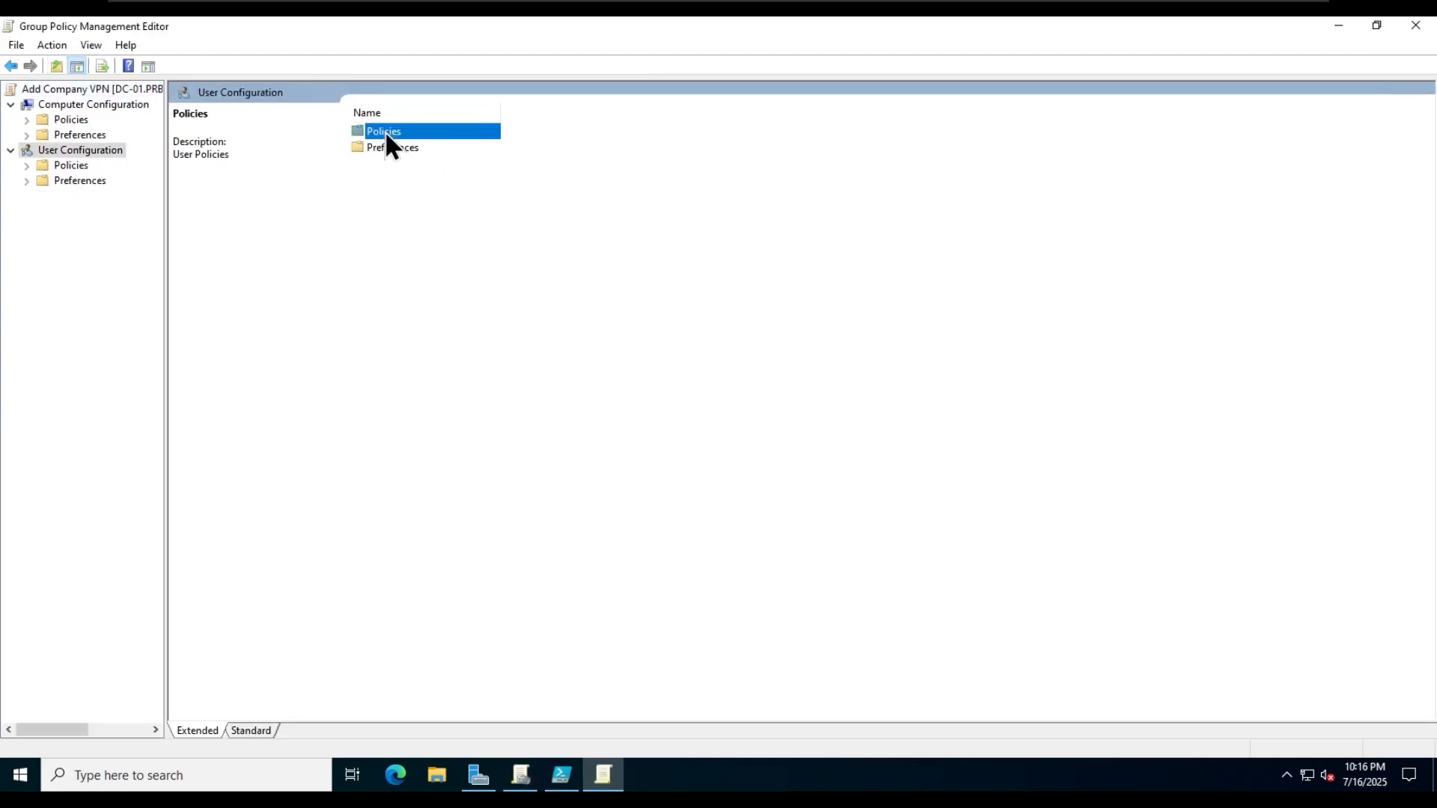
double_click(384, 130)
double_click(406, 147)
double_click(405, 131)
double_click(378, 131)
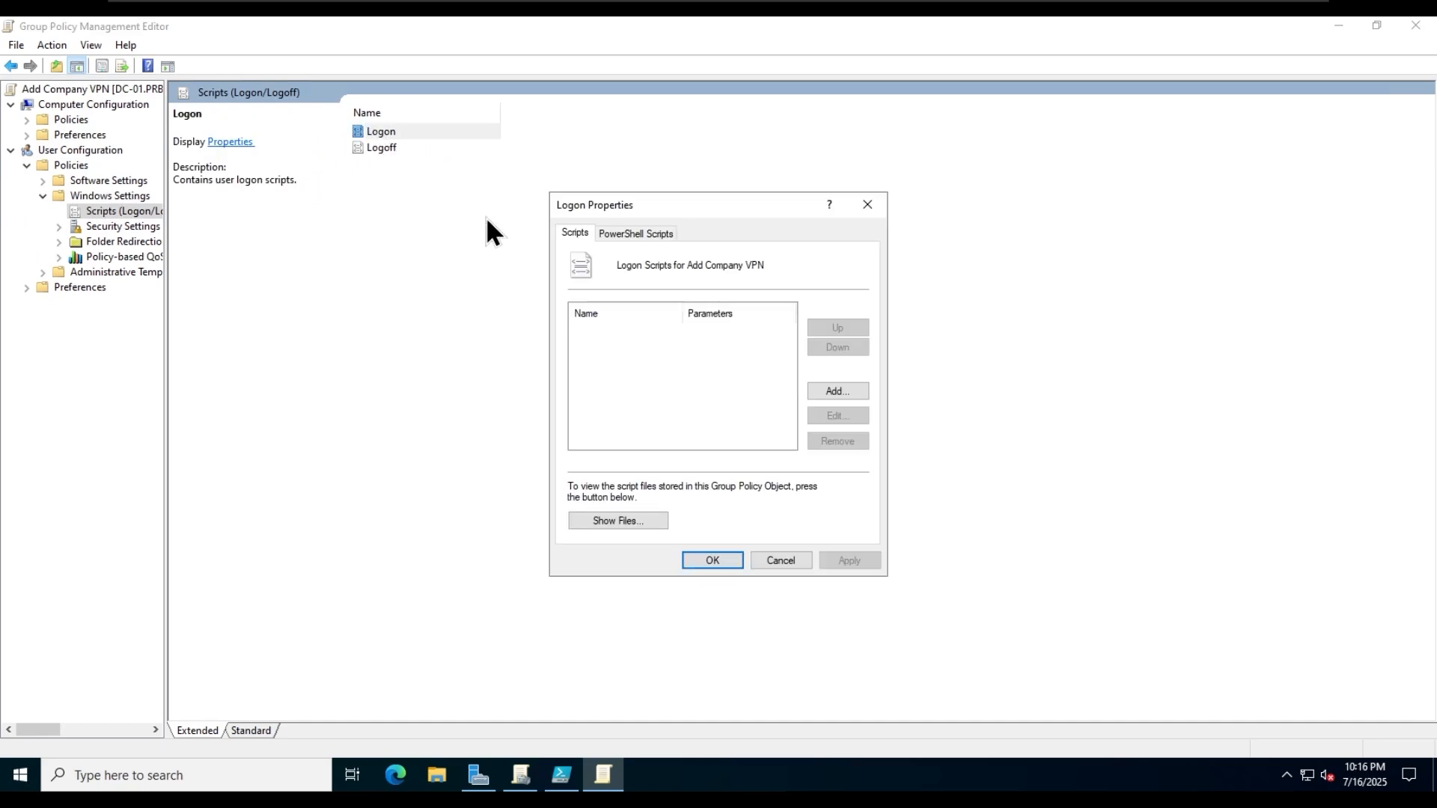
- Set the GPO's PowerShell logon scripts order to "Run Windows PowerShell scripts first"
left_click_drag(665, 213, 497, 197)
left_click(482, 209)
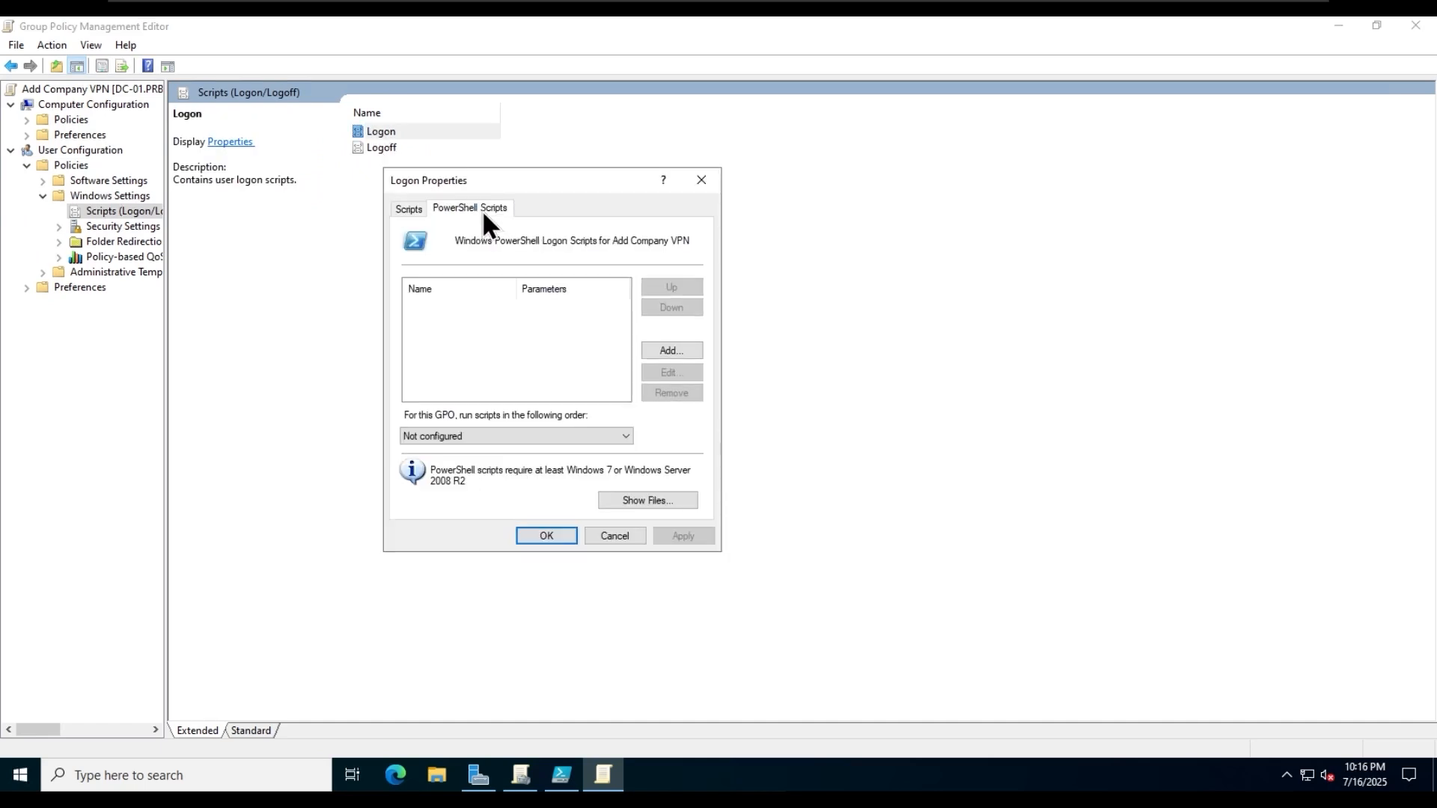
left_click(527, 436)
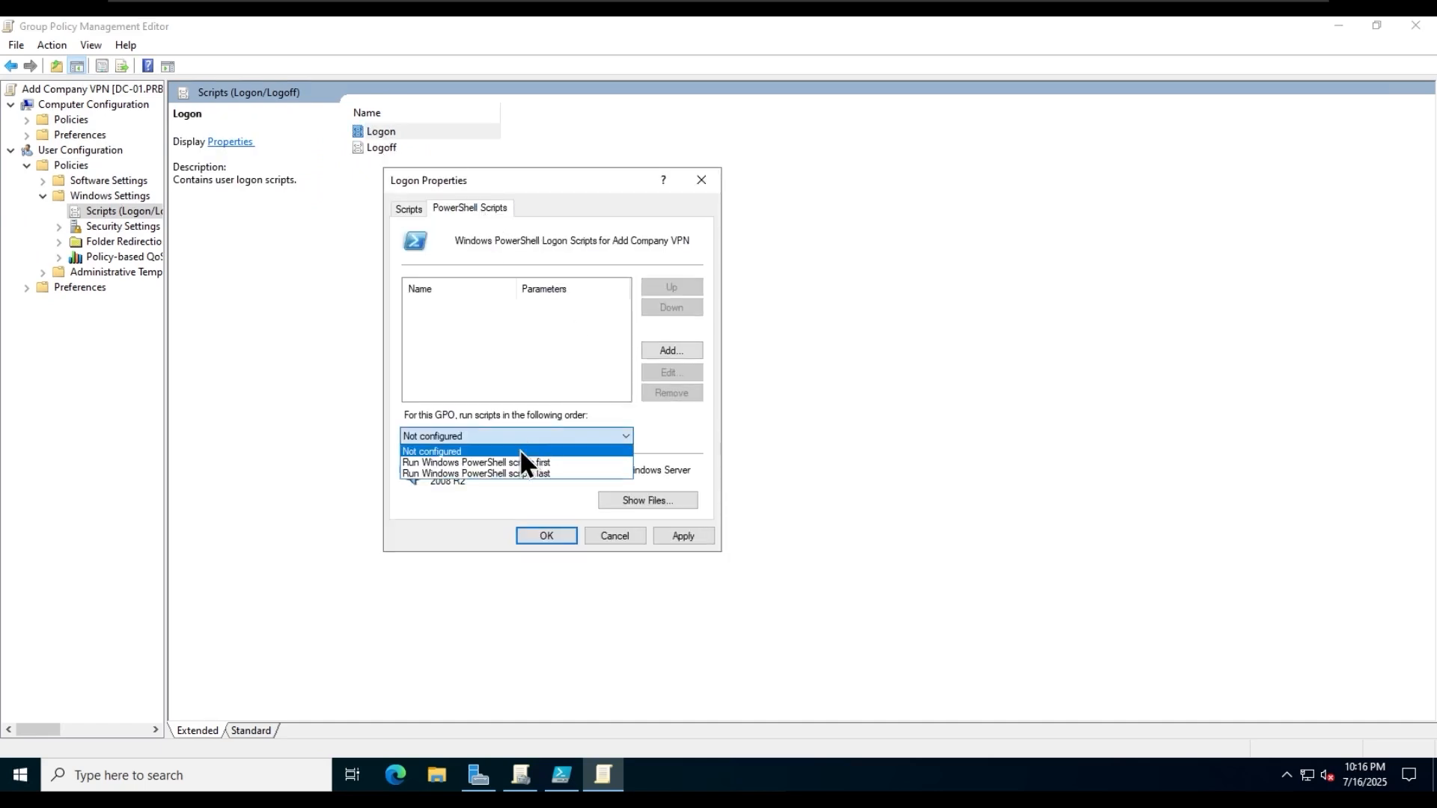
left_click(577, 463)
- Add \\fs-01\iShare\Software\add-vpn.ps1 as a PowerShell logon script and apply the logon properties
left_click(672, 352)
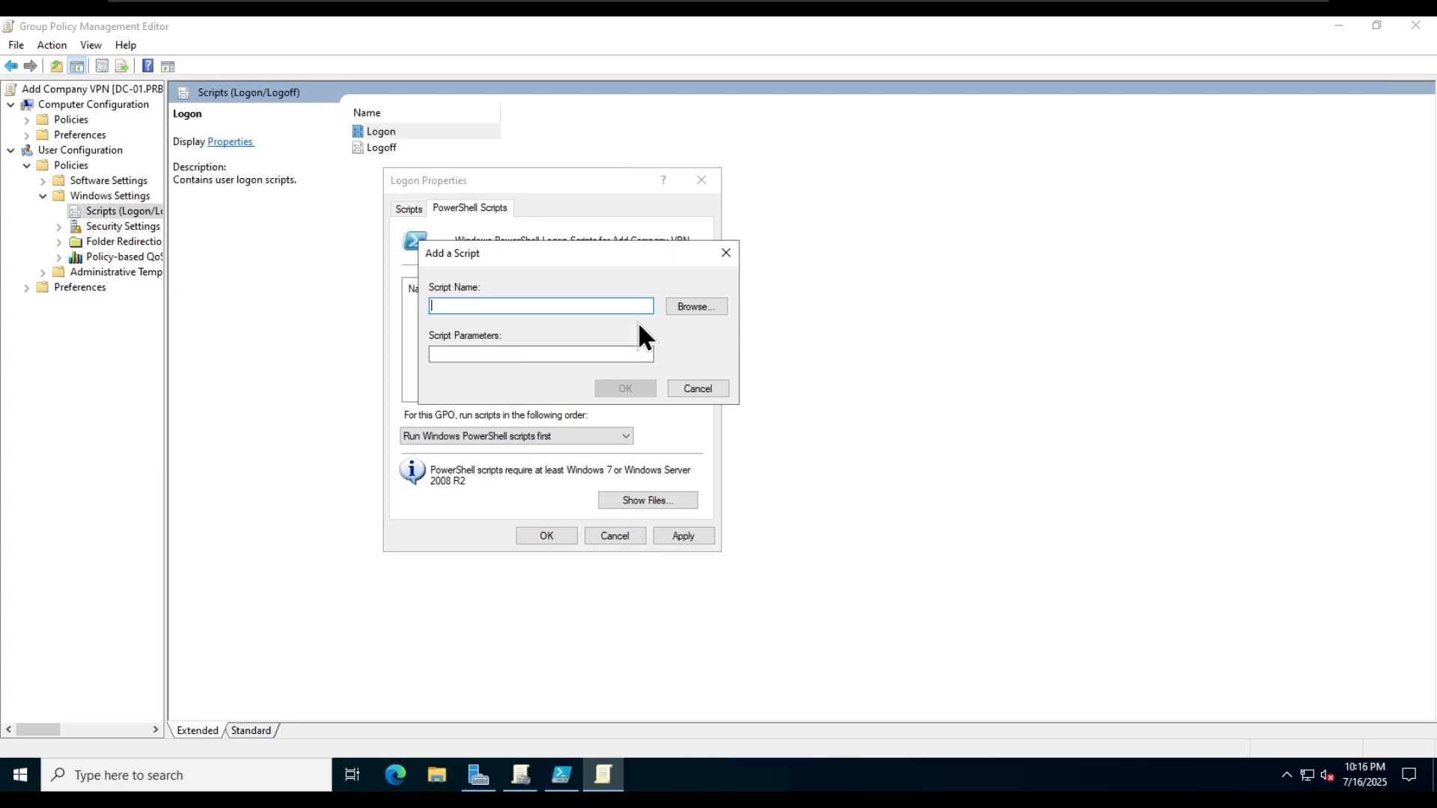
left_click(685, 309)
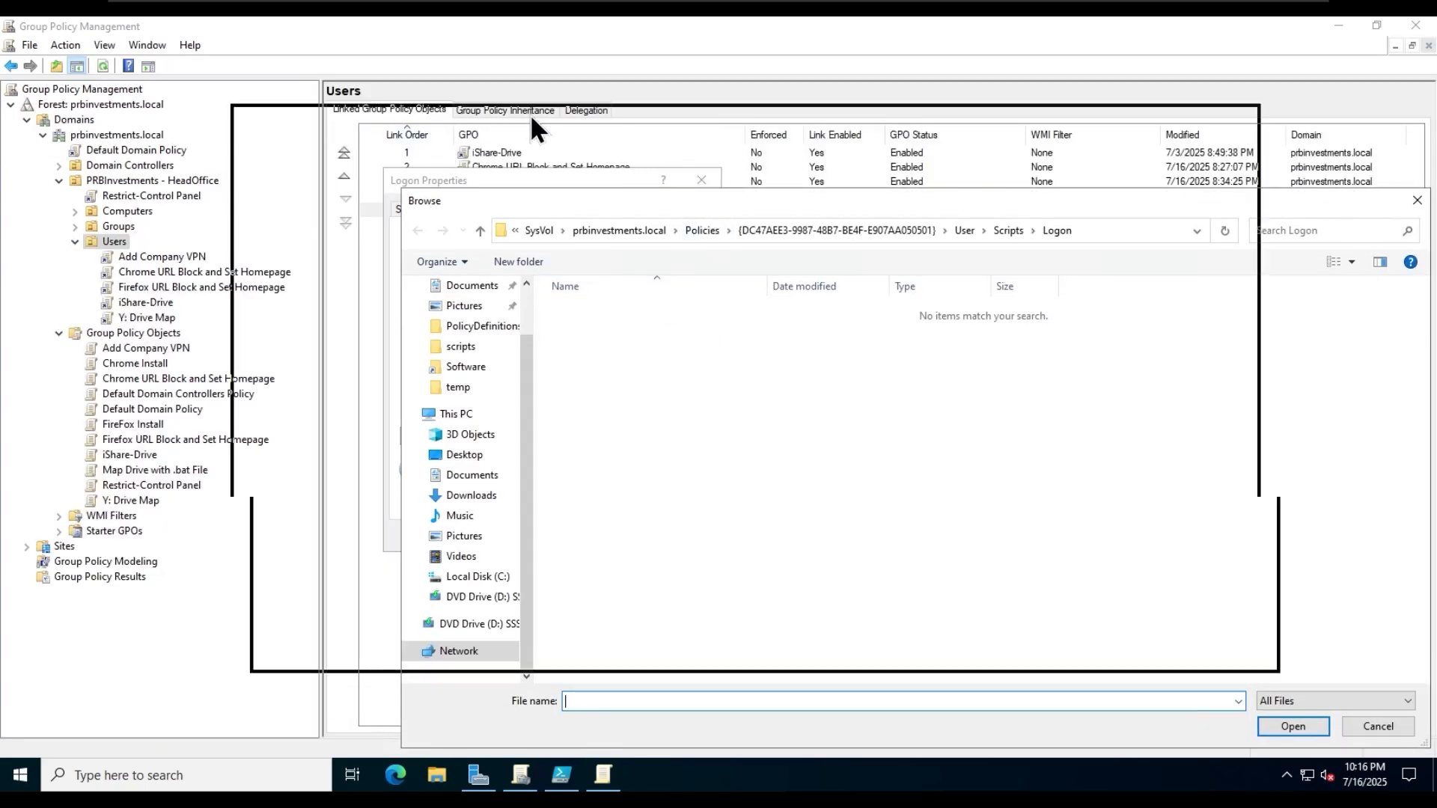
left_click(913, 135)
type("\\\\fs-0")
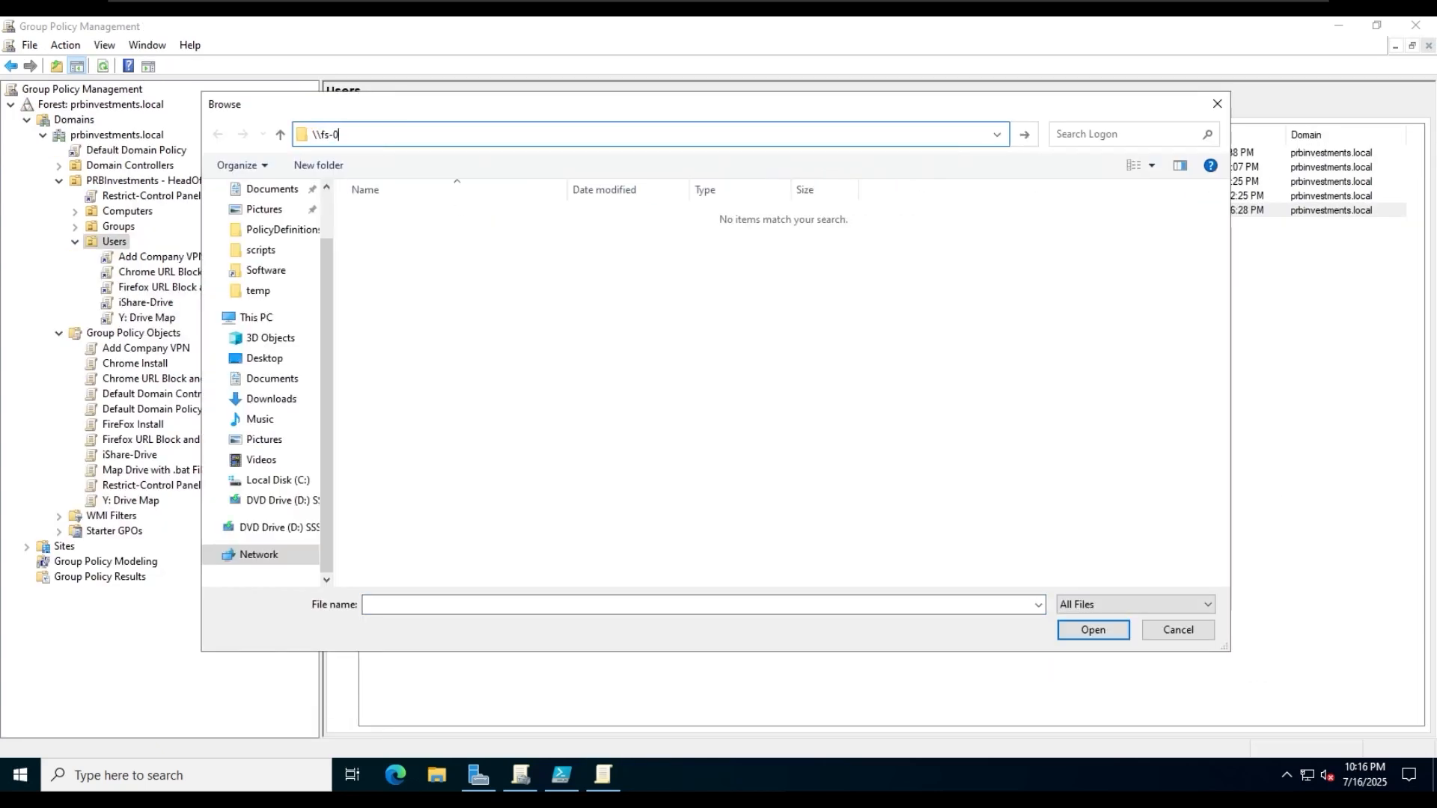
type("1\\iShare\\")
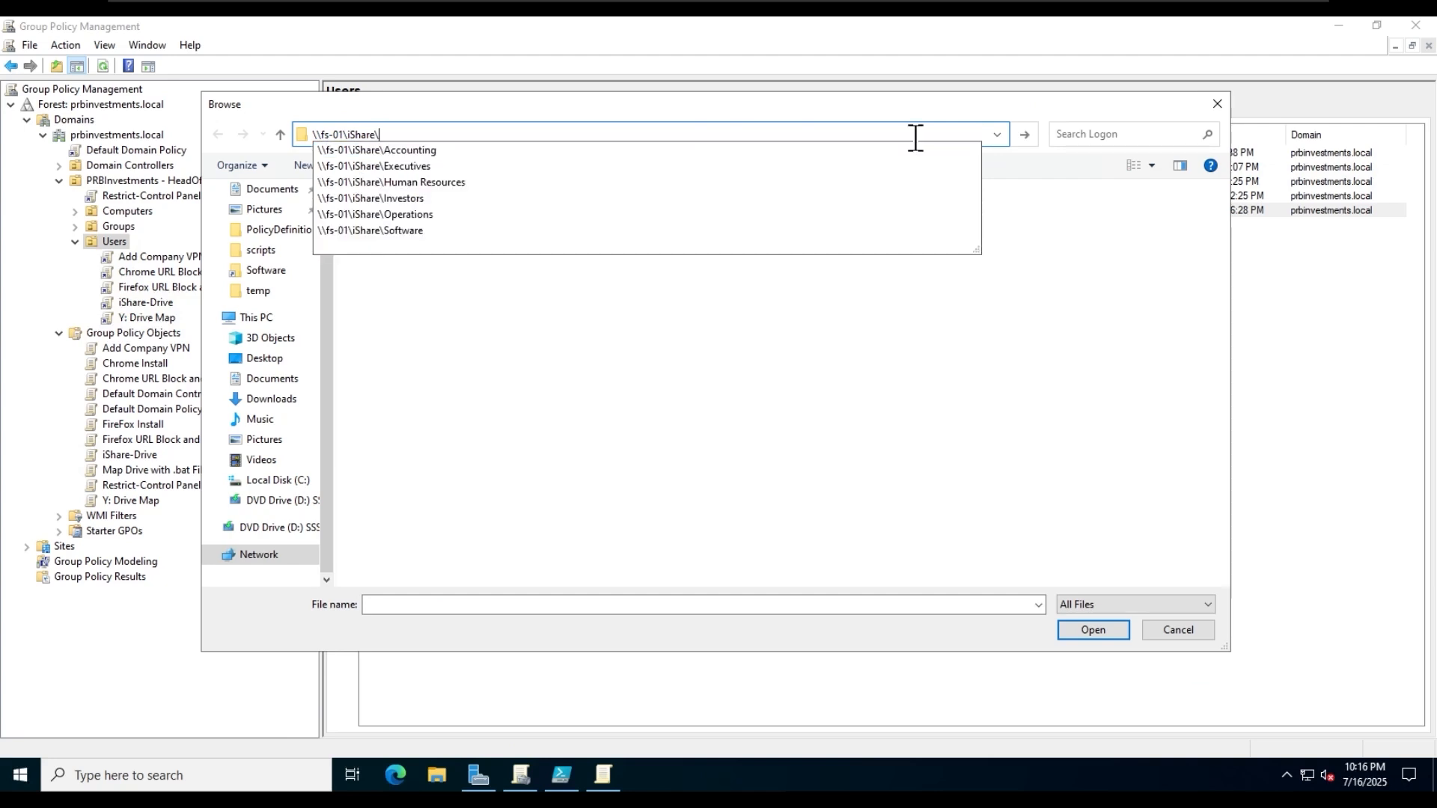
key("Up")
key("Return")
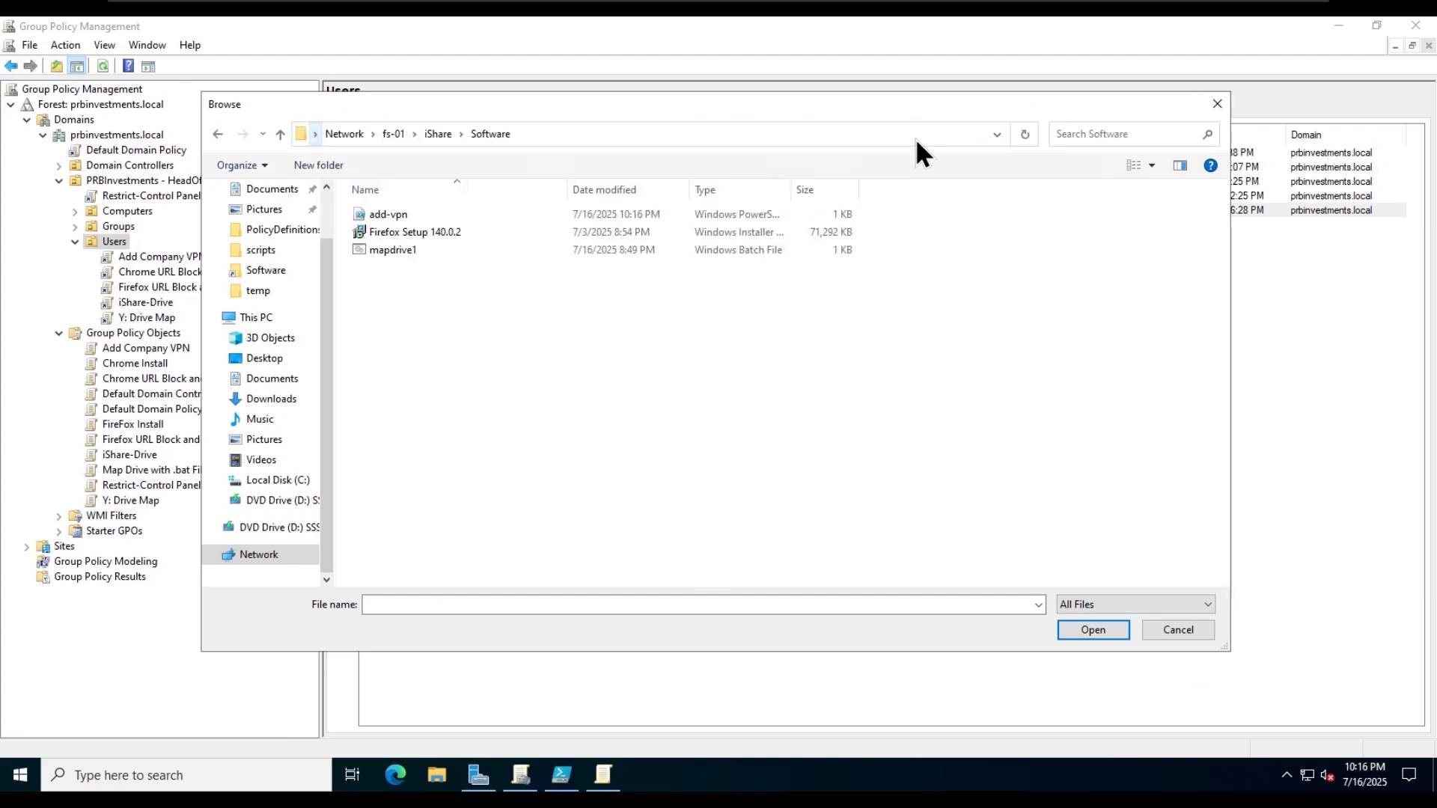
left_click(515, 217)
left_click(1085, 622)
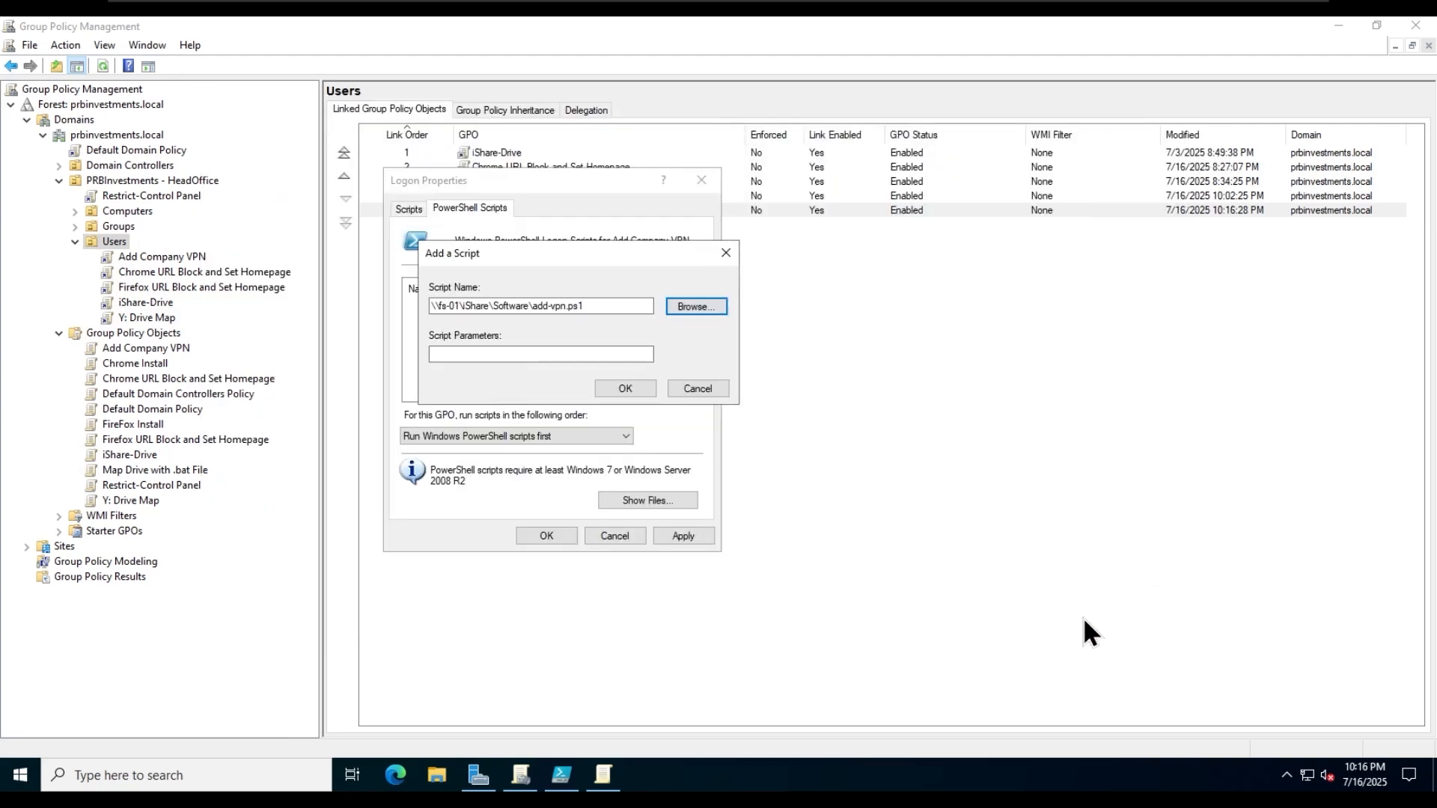
left_click(620, 388)
left_click(677, 536)
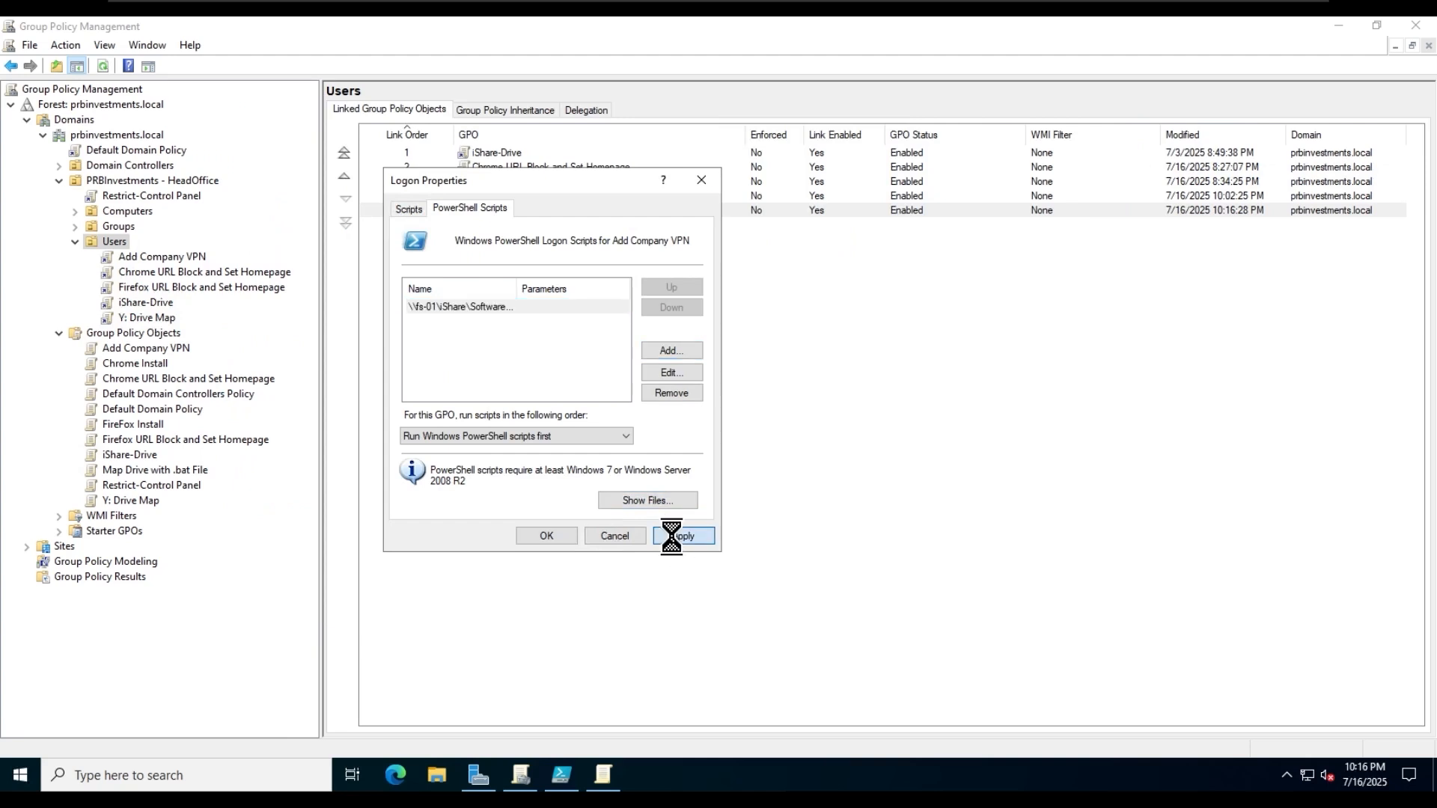
left_click(548, 535)
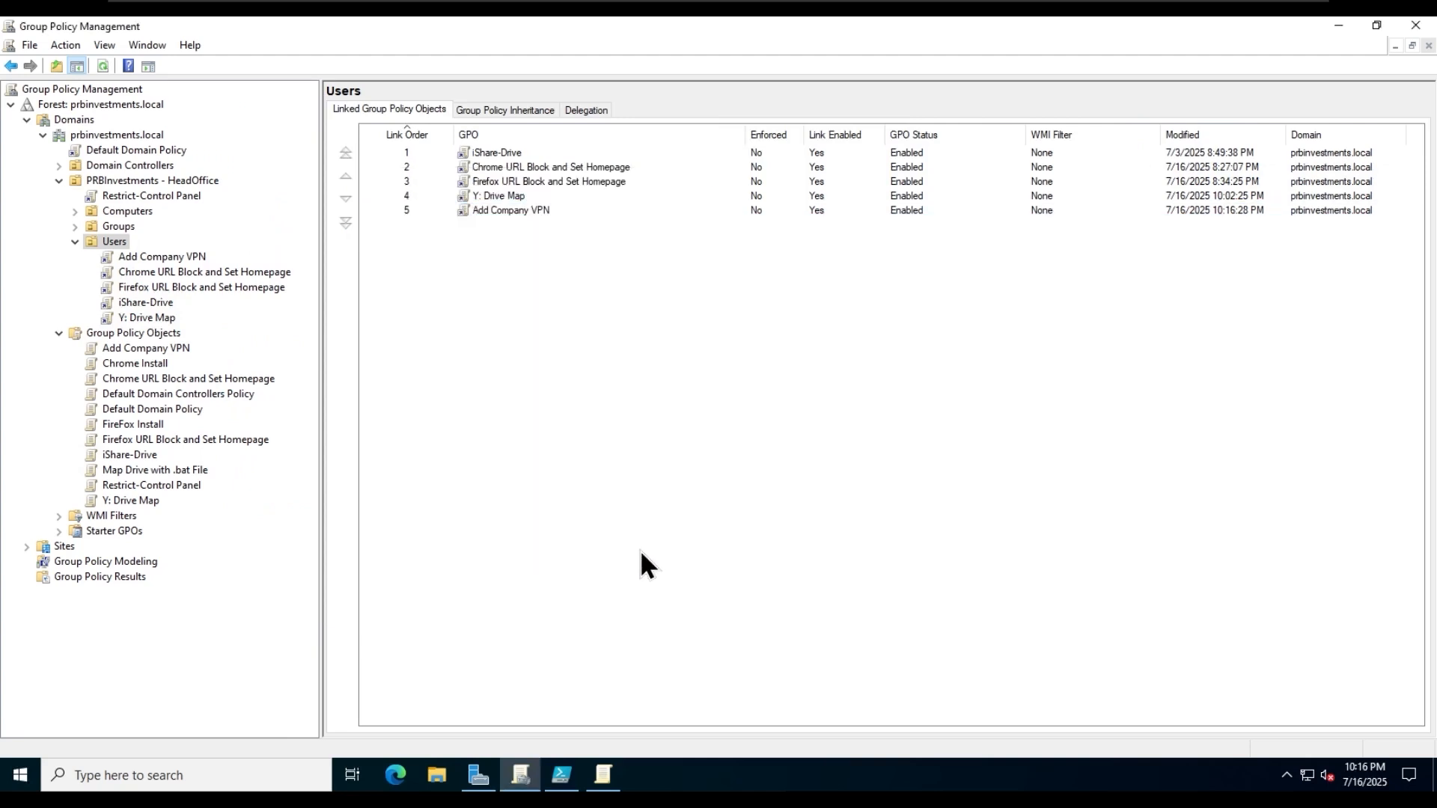
- Switch to the first client PC's virtual machine and check its list of available network connections
left_click(892, 10)
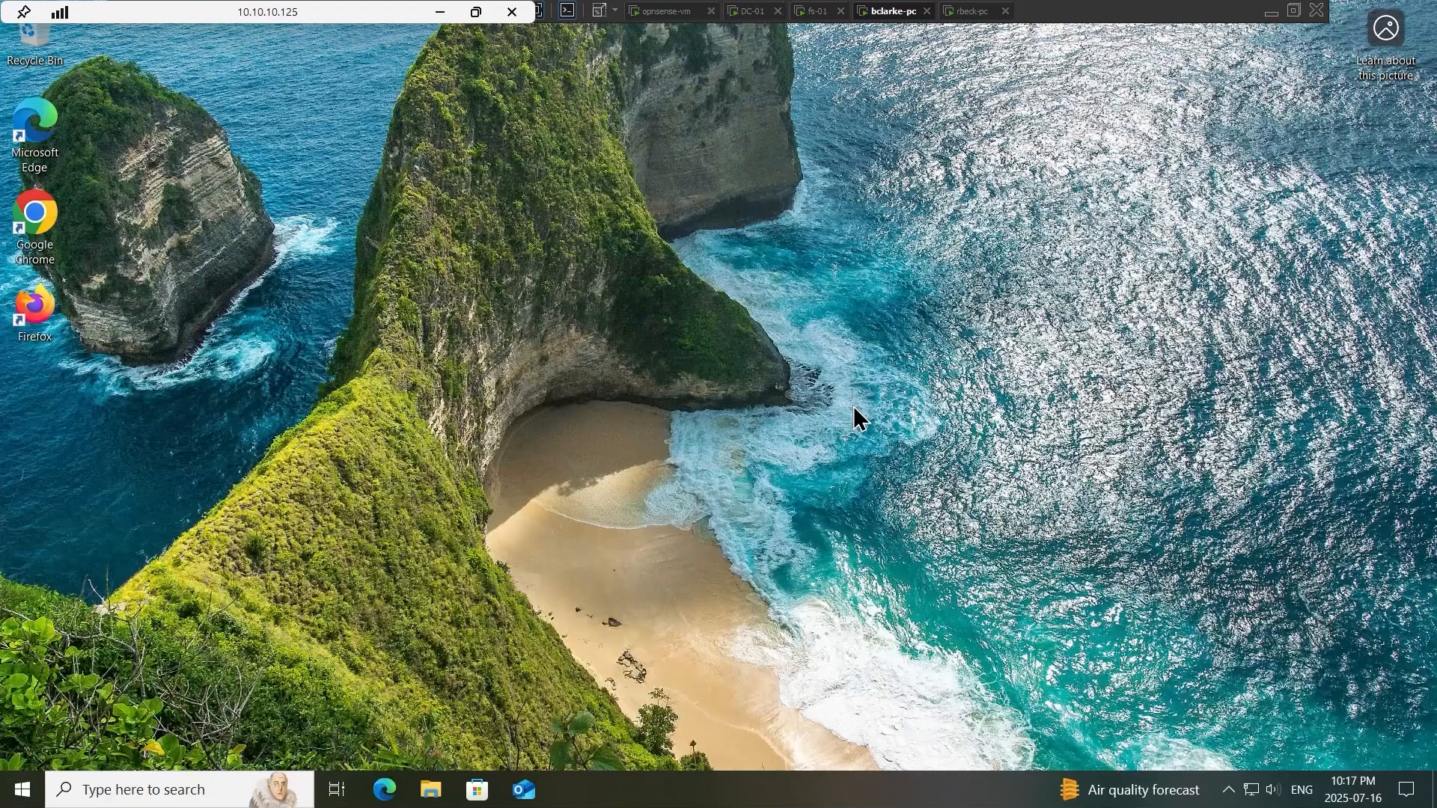
left_click(1252, 790)
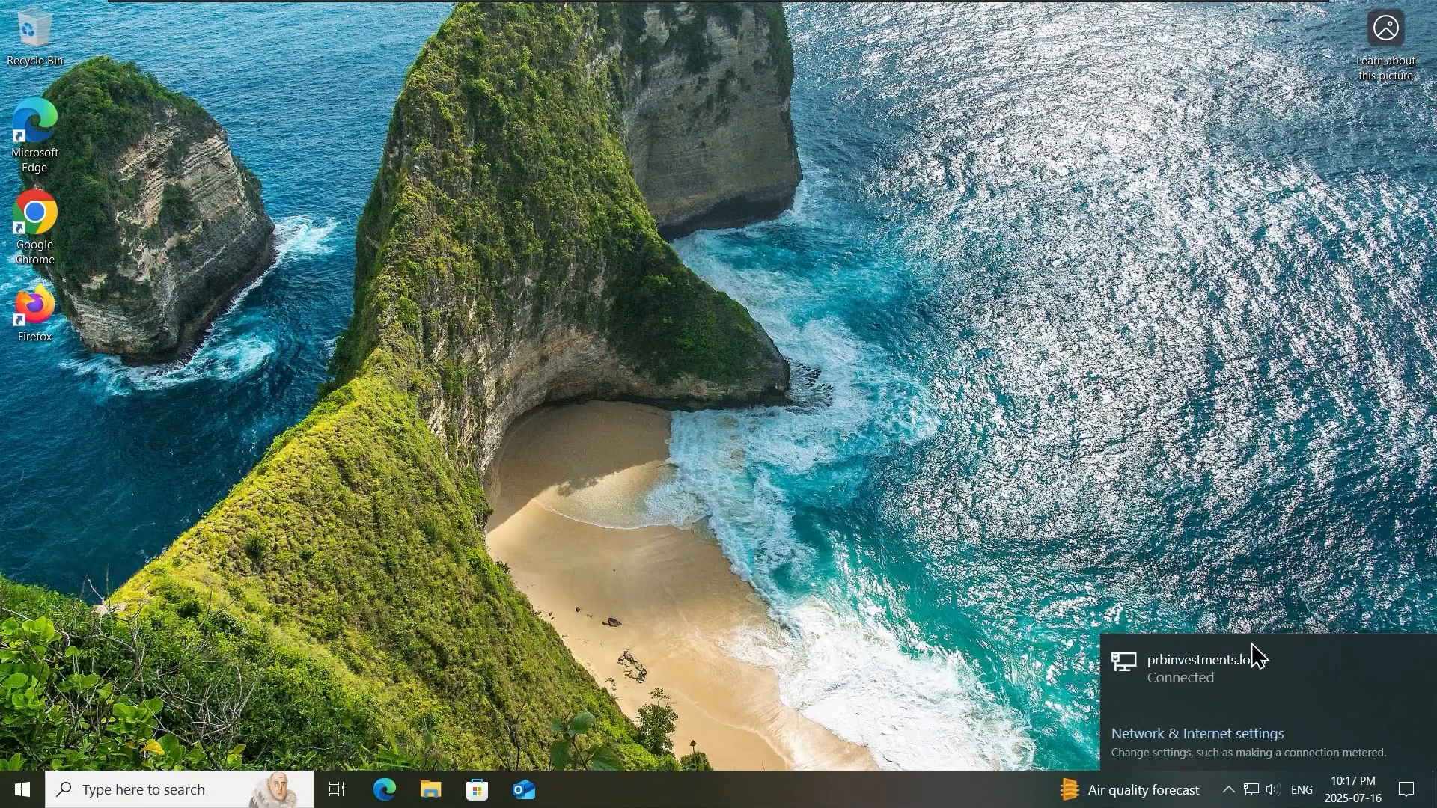
left_click(628, 576)
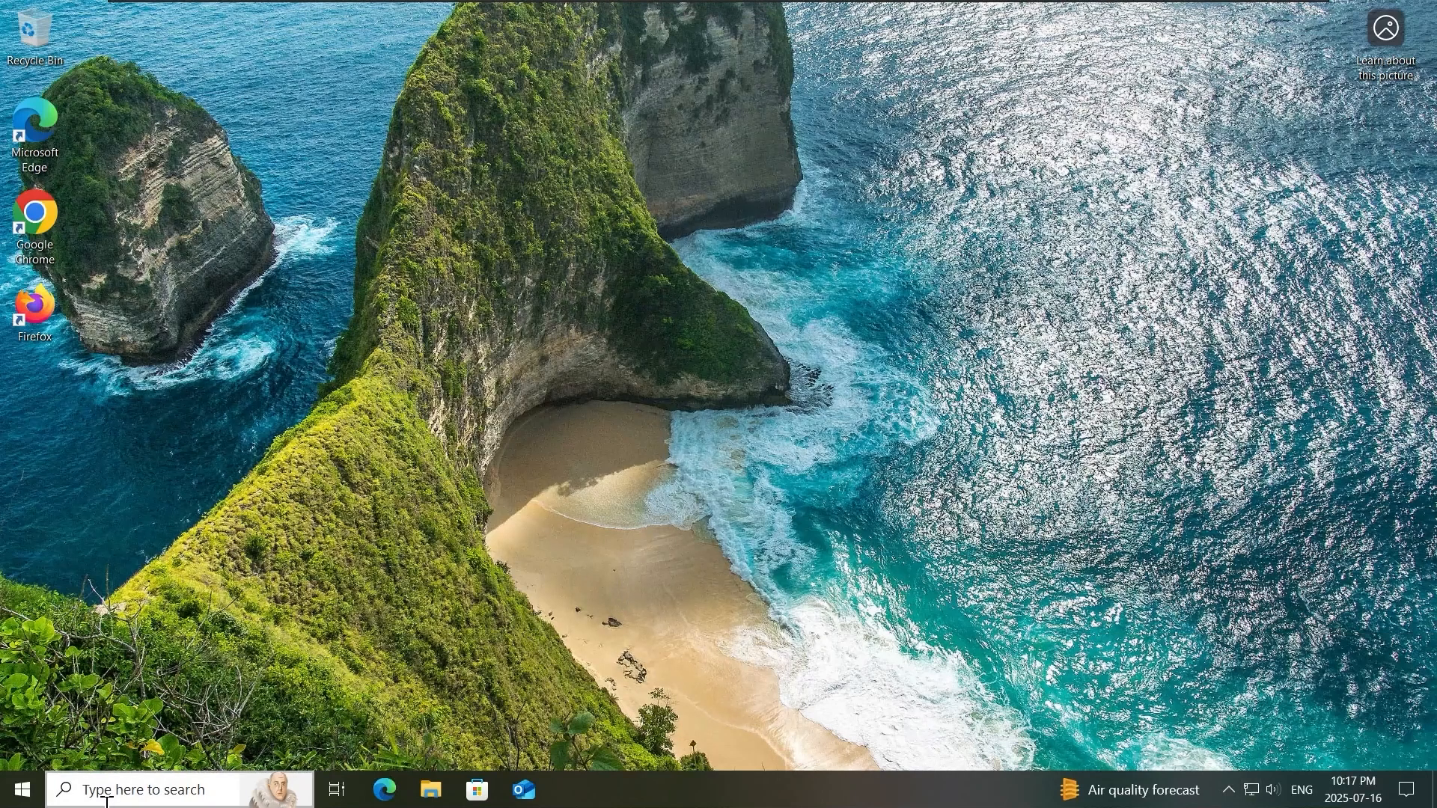
- Run gpupdate /force in a Command Prompt on the client PC and recheck its list of network connections
left_click(23, 790)
type("cmd")
key("Return")
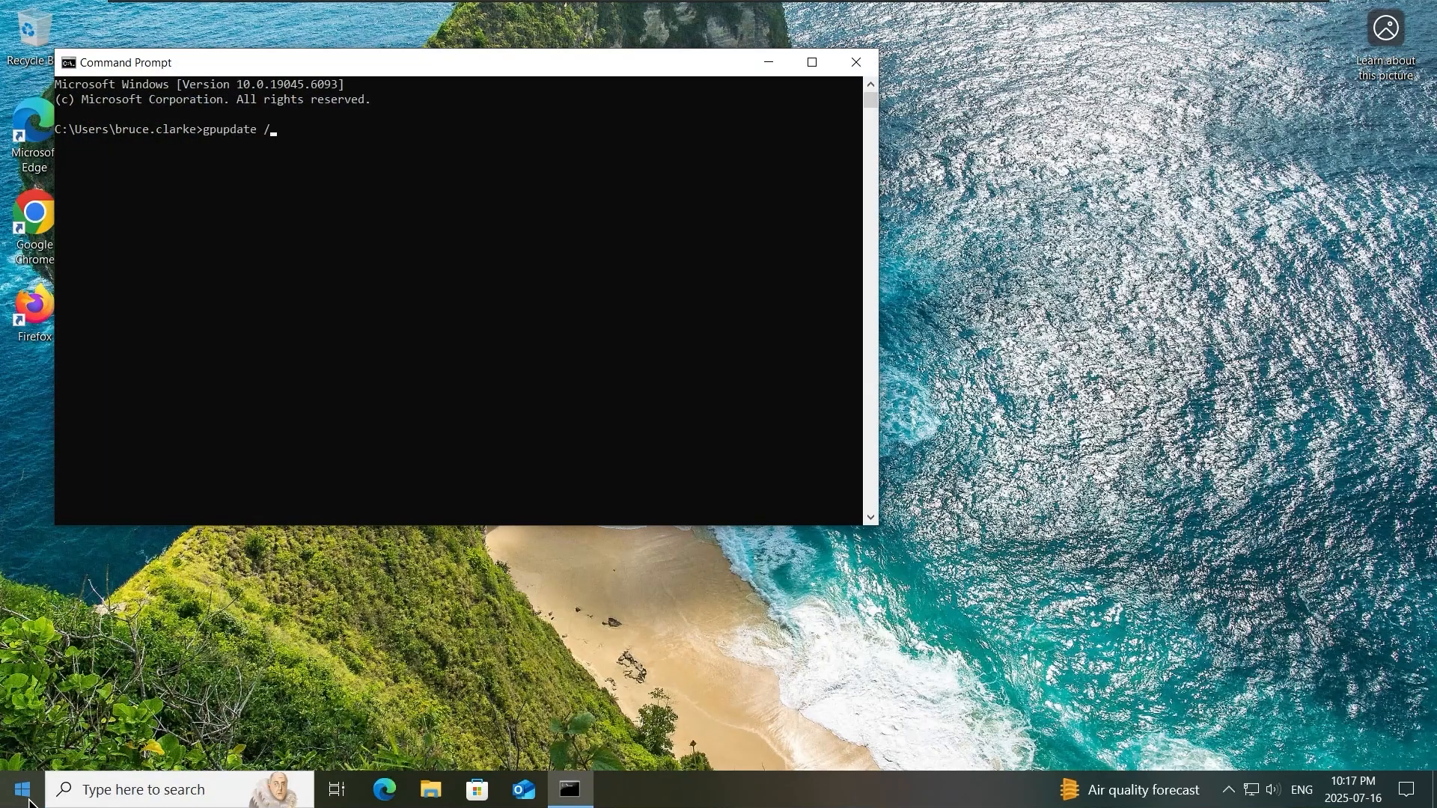
type("gpupdate /foric")
key("BackSpace")
key("BackSpace")
type("ce")
key("Return")
key("Return")
key("Return")
key("Return")
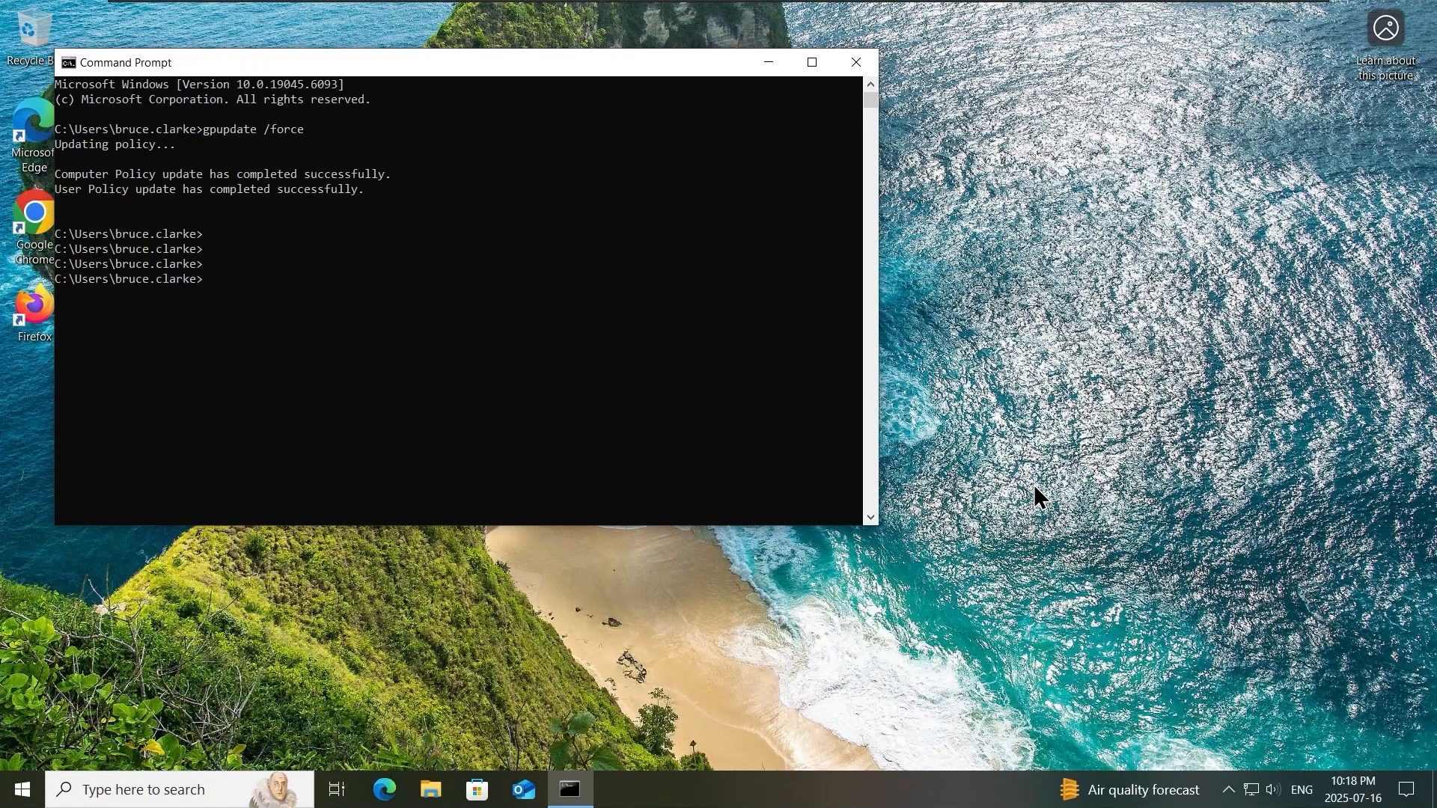
left_click(1251, 790)
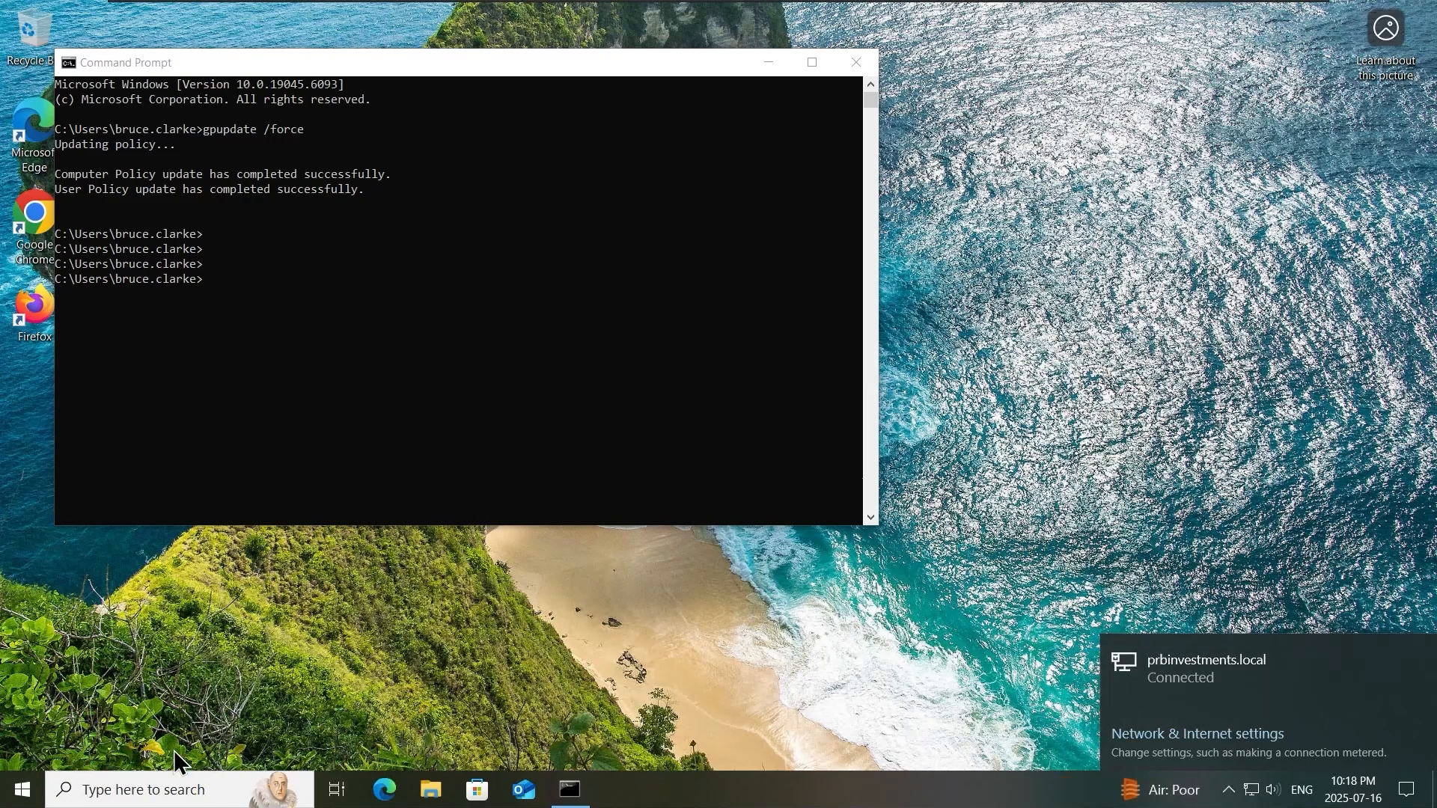
- Restart the client PC and sign back in to the domain user's account with the account password
left_click(22, 790)
left_click(22, 747)
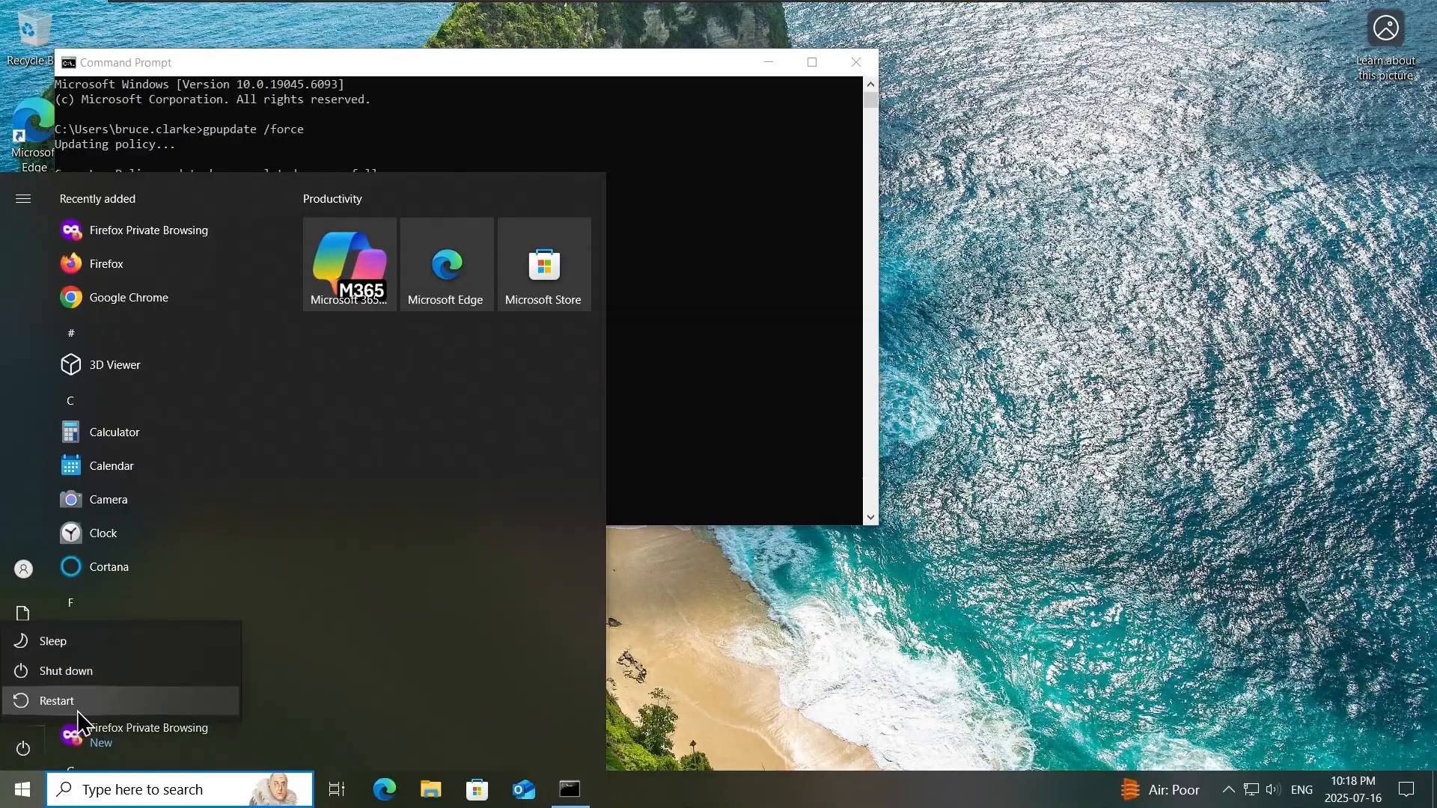
left_click(46, 693)
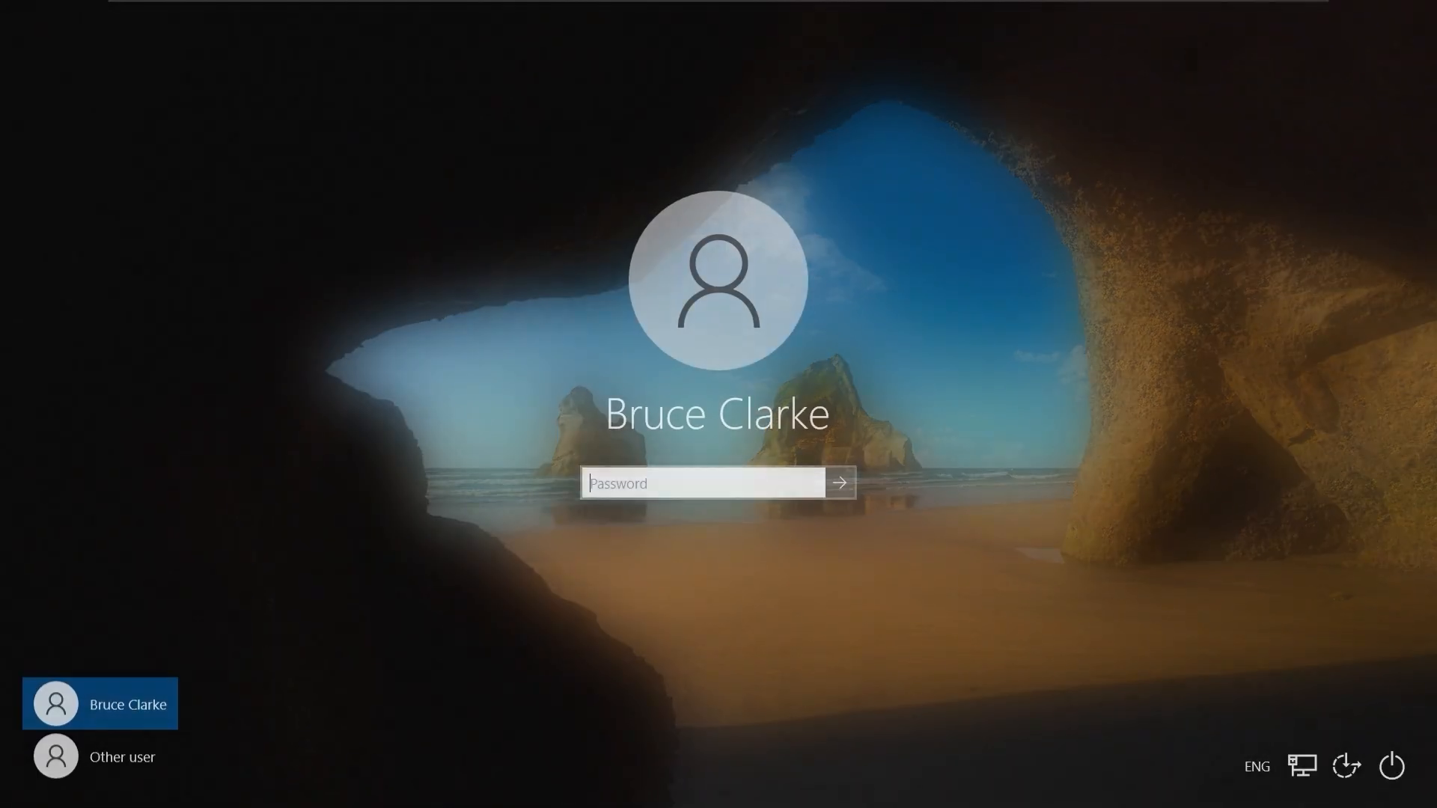
type("a")
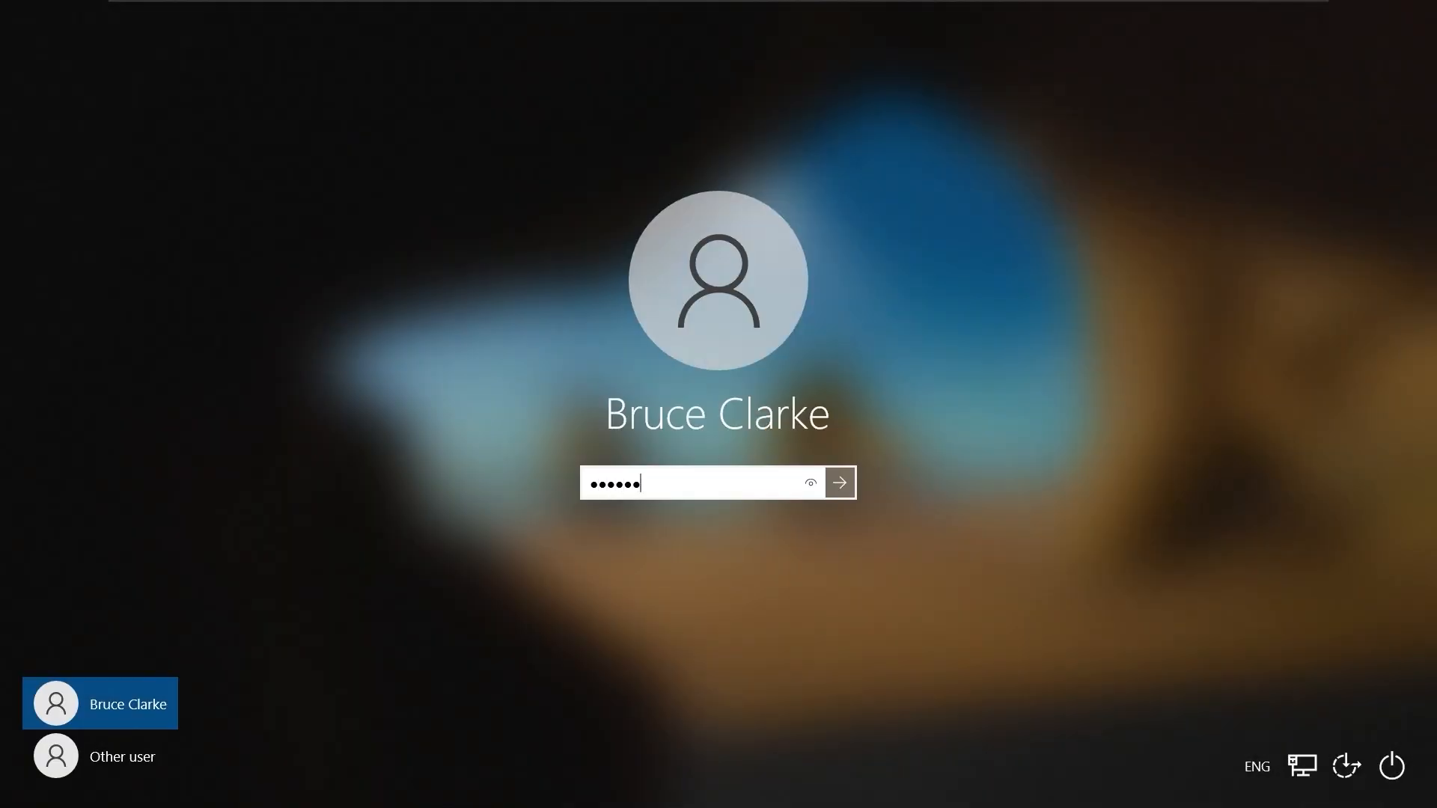
key("Return")
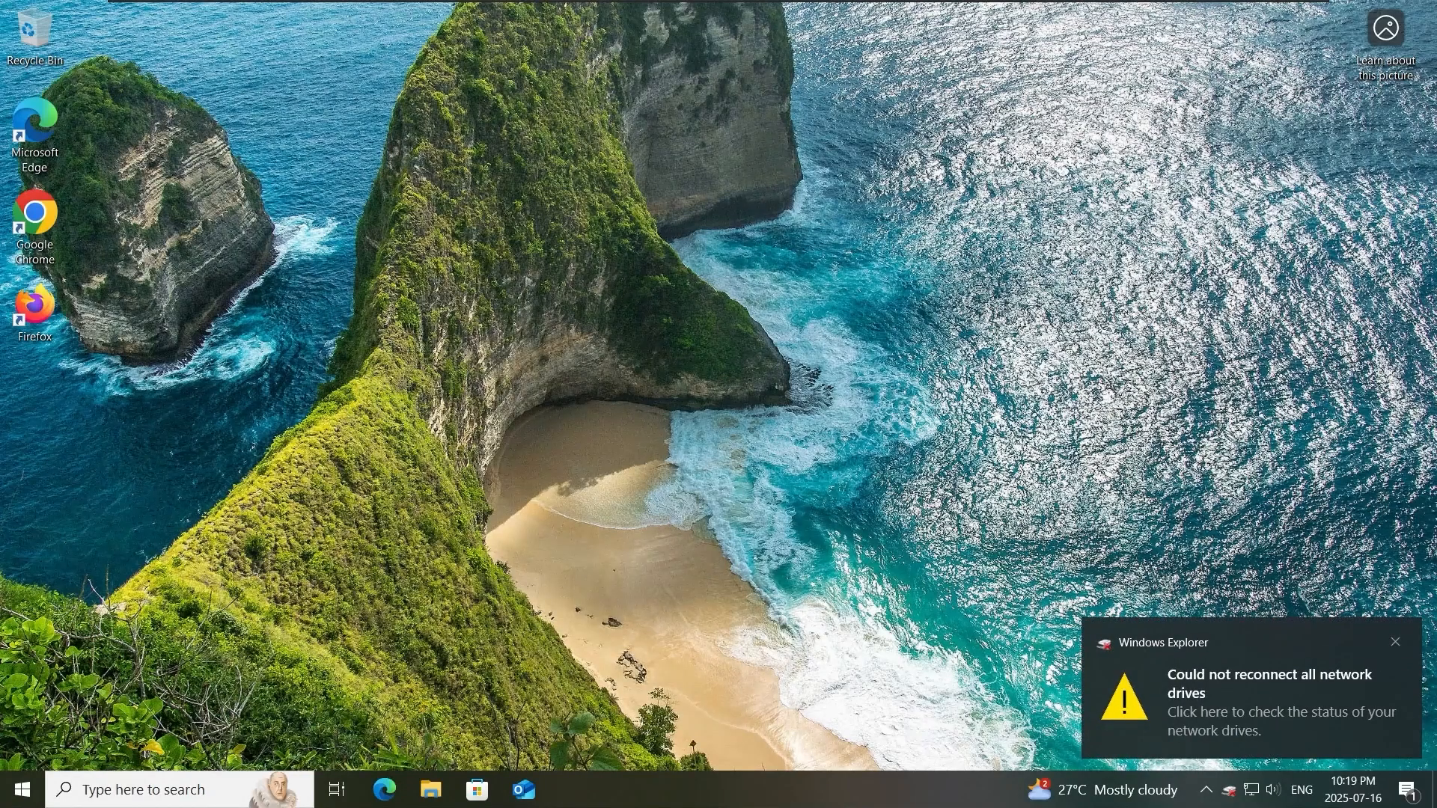
- Dismiss the network drive notification and check the prbVPN entry in the list of network connections
left_click(1395, 642)
left_click(1252, 791)
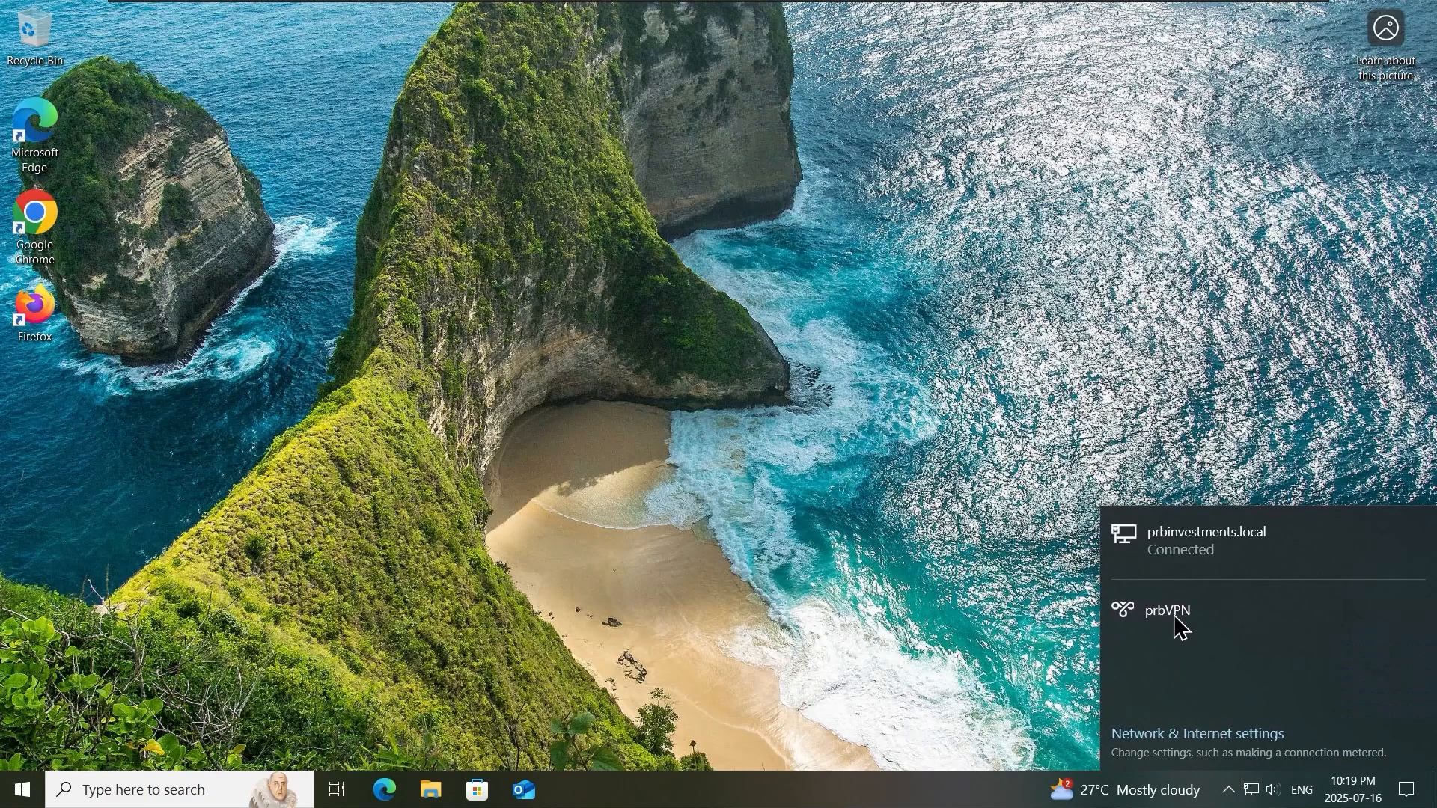
left_click(1174, 617)
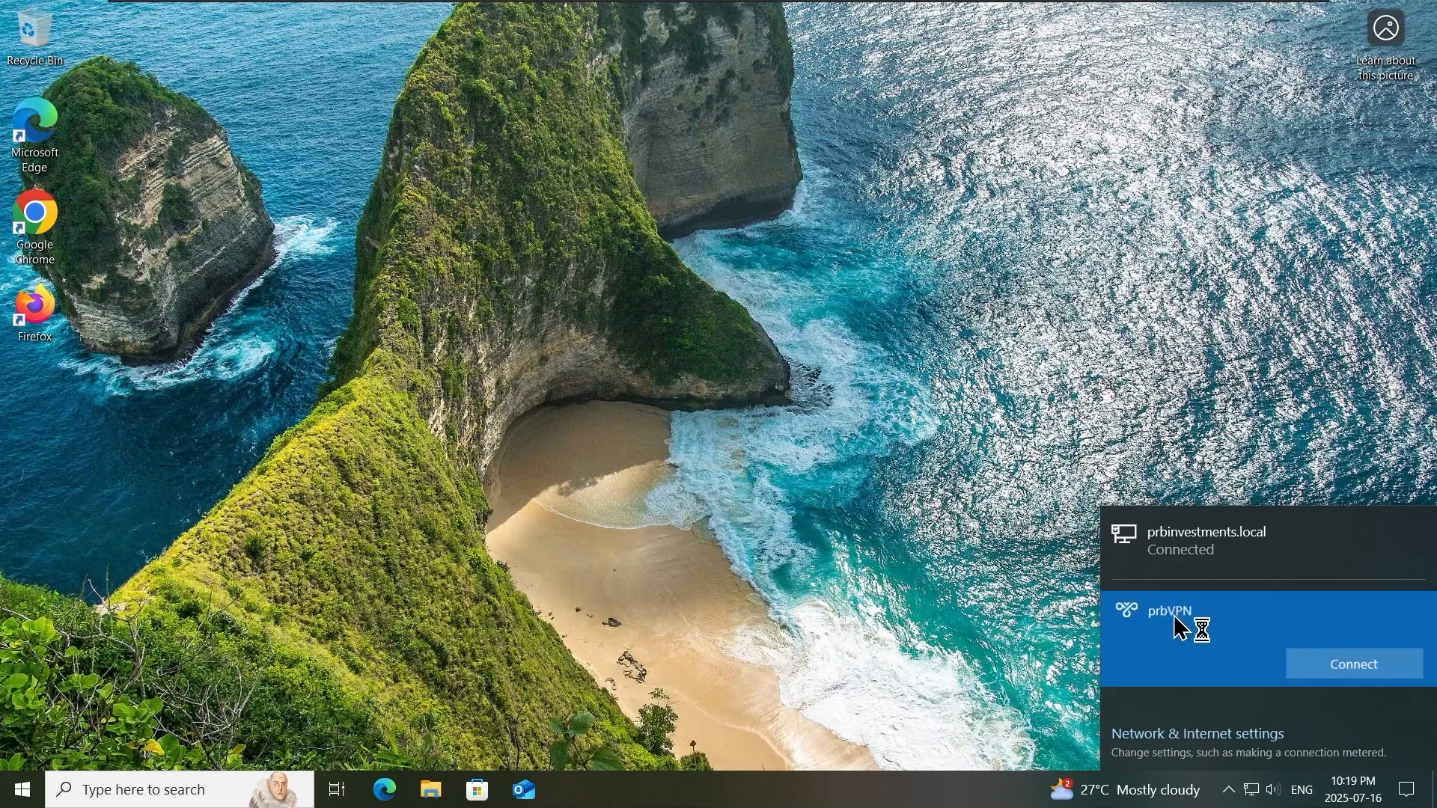
- Examine the General, Options and Security properties of the prbVPN adapter in Network Connections
left_click(1329, 719)
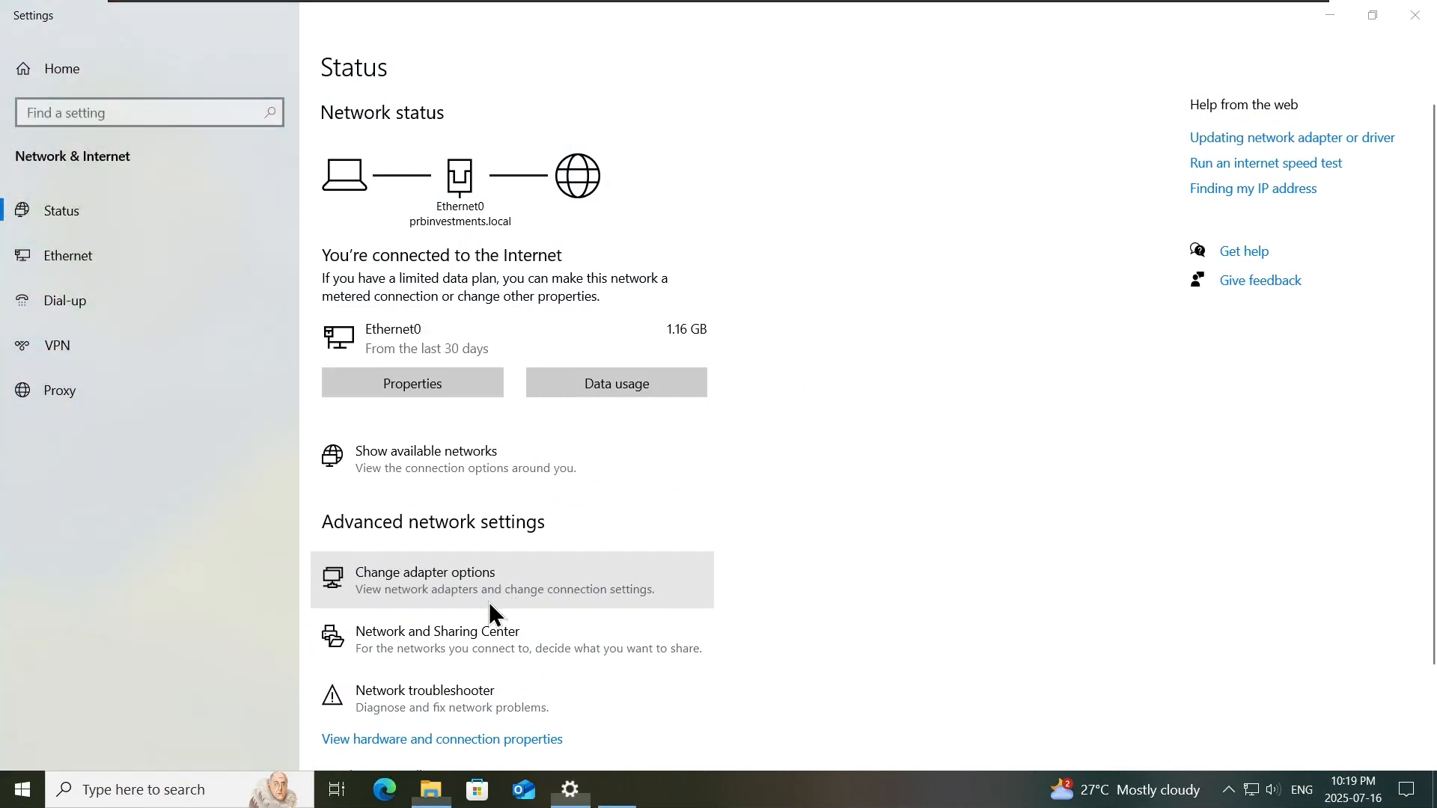
left_click(488, 601)
right_click(347, 139)
left_click(424, 324)
left_click_drag(689, 186, 491, 128)
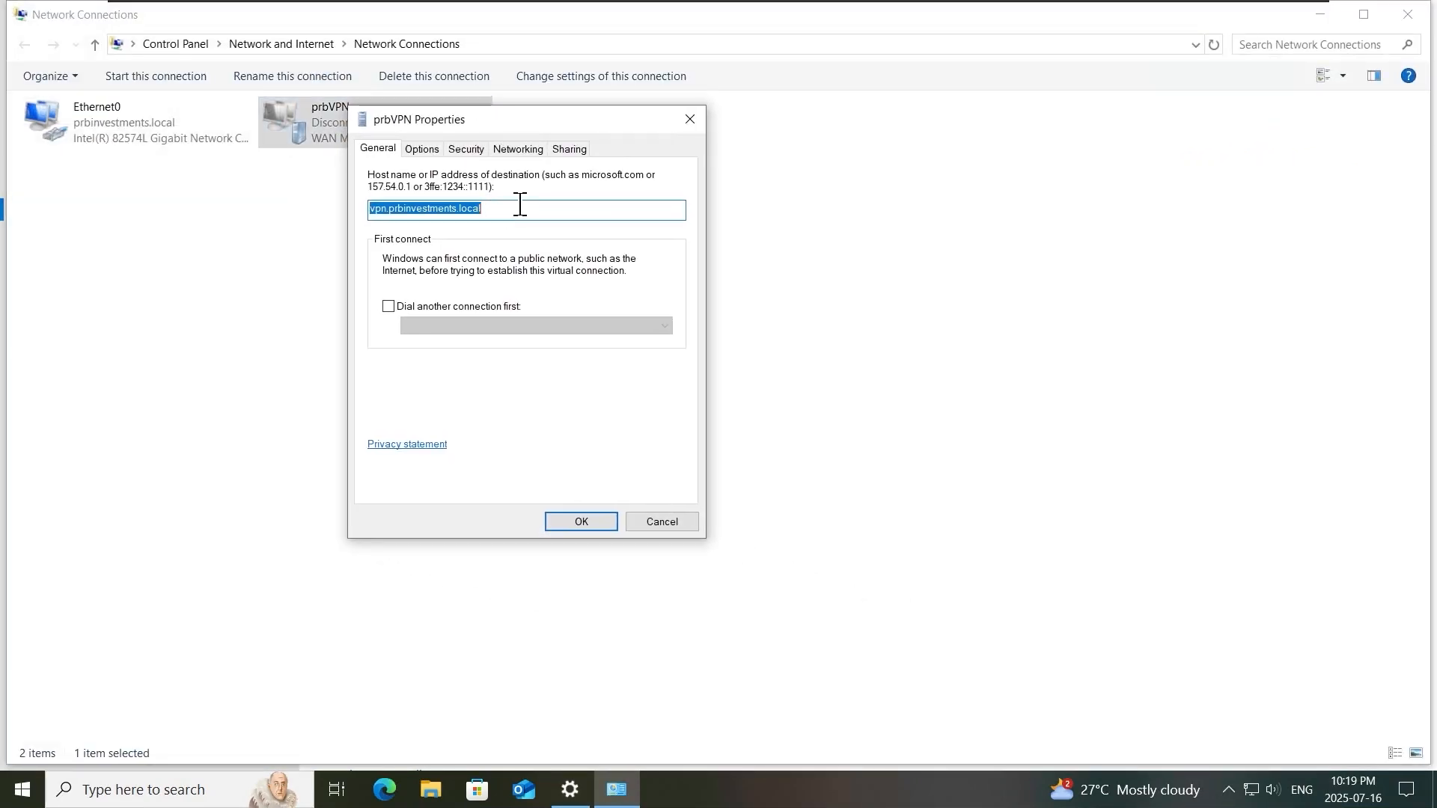
left_click(408, 152)
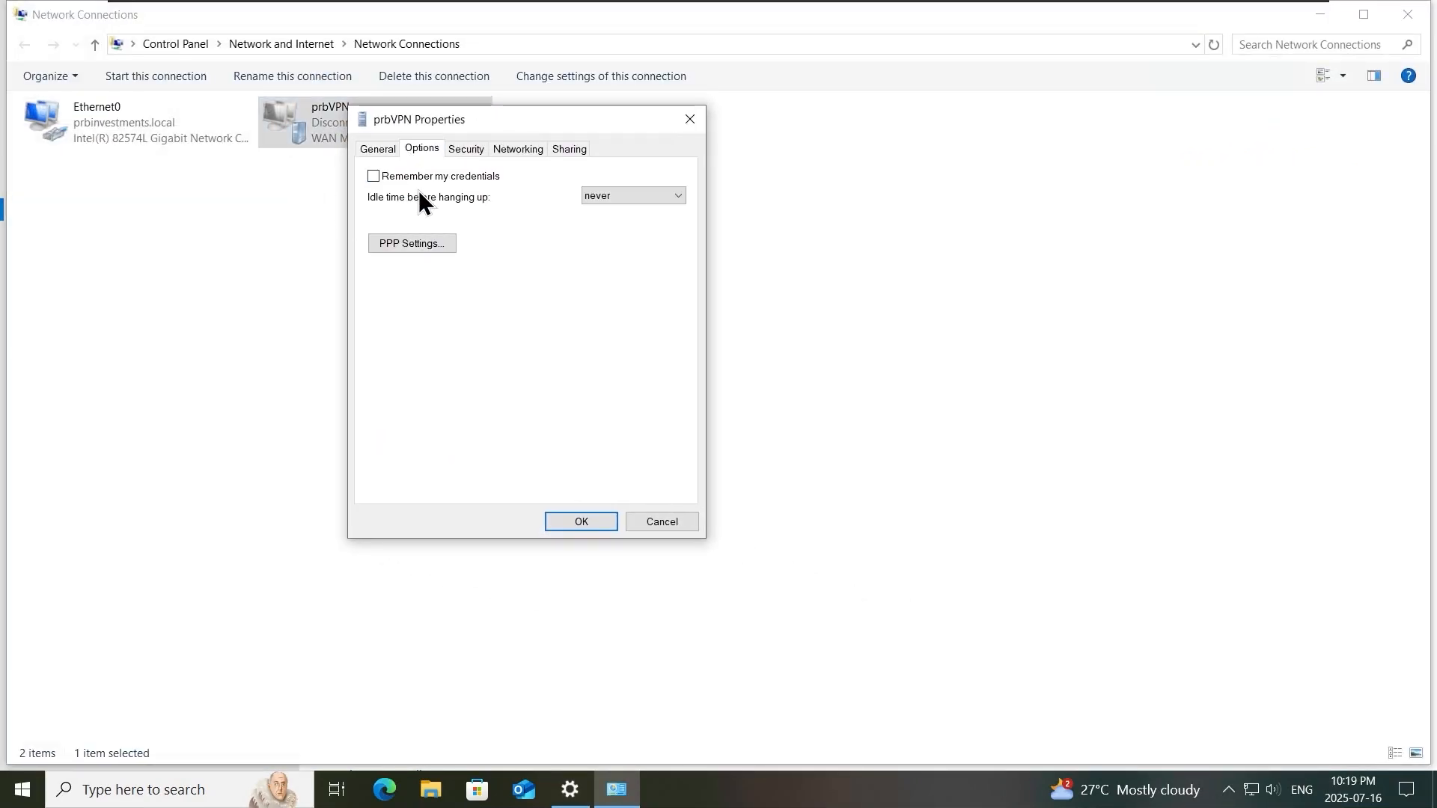
left_click(485, 151)
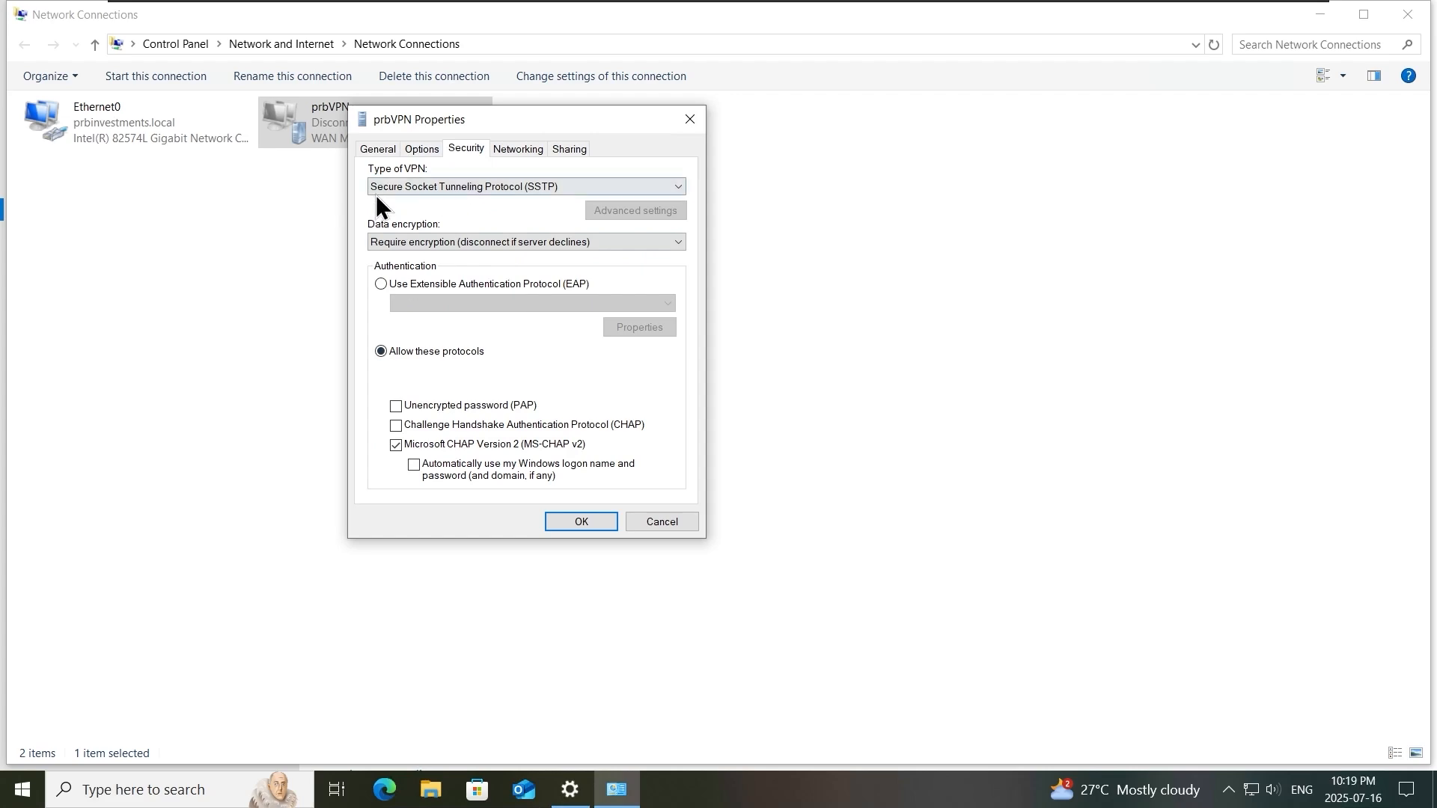